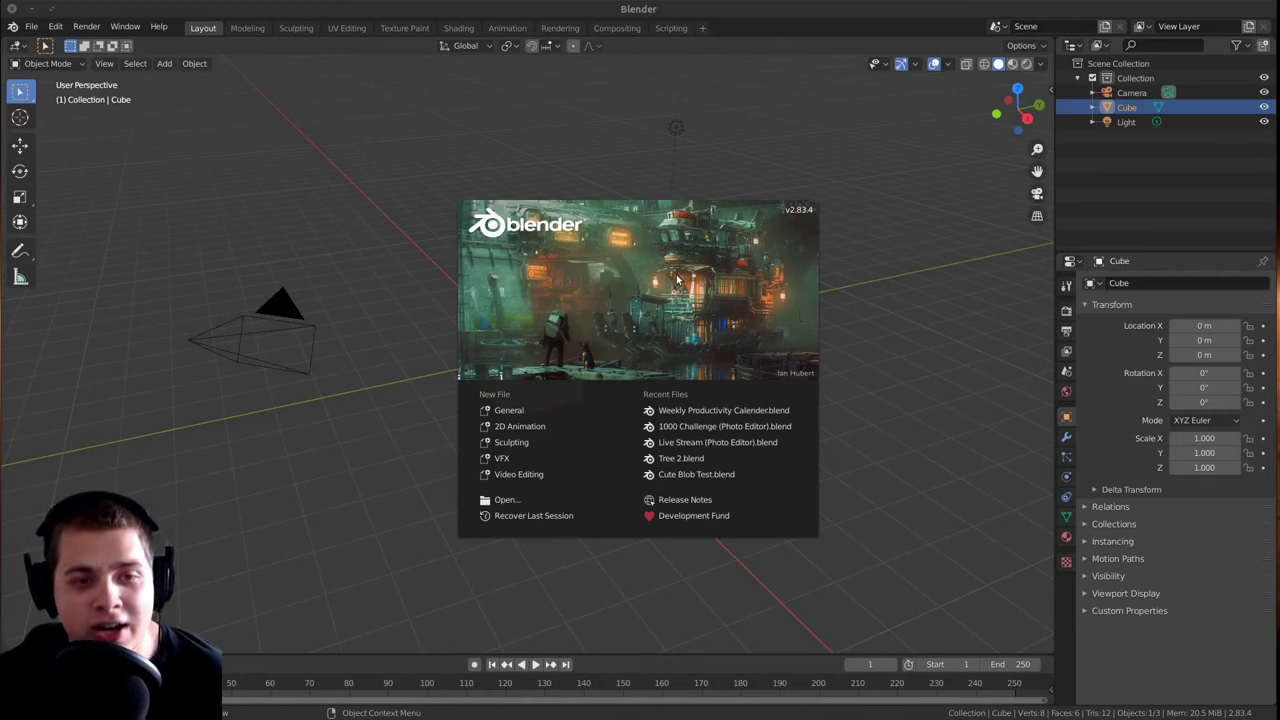
Step: Dismiss the splash screen and add the Video Editing > Video Editing workspace
{"action": "left_click", "coordinate": [633, 279]}
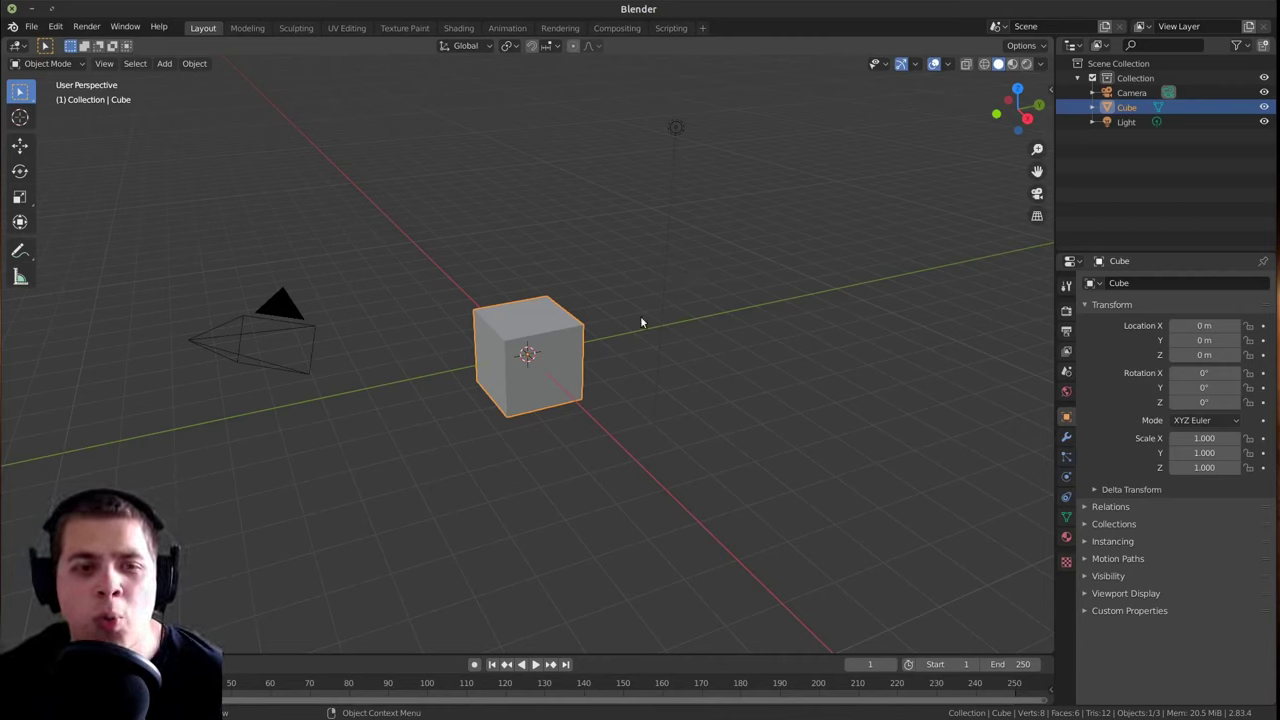
{"action": "left_click", "coordinate": [702, 28]}
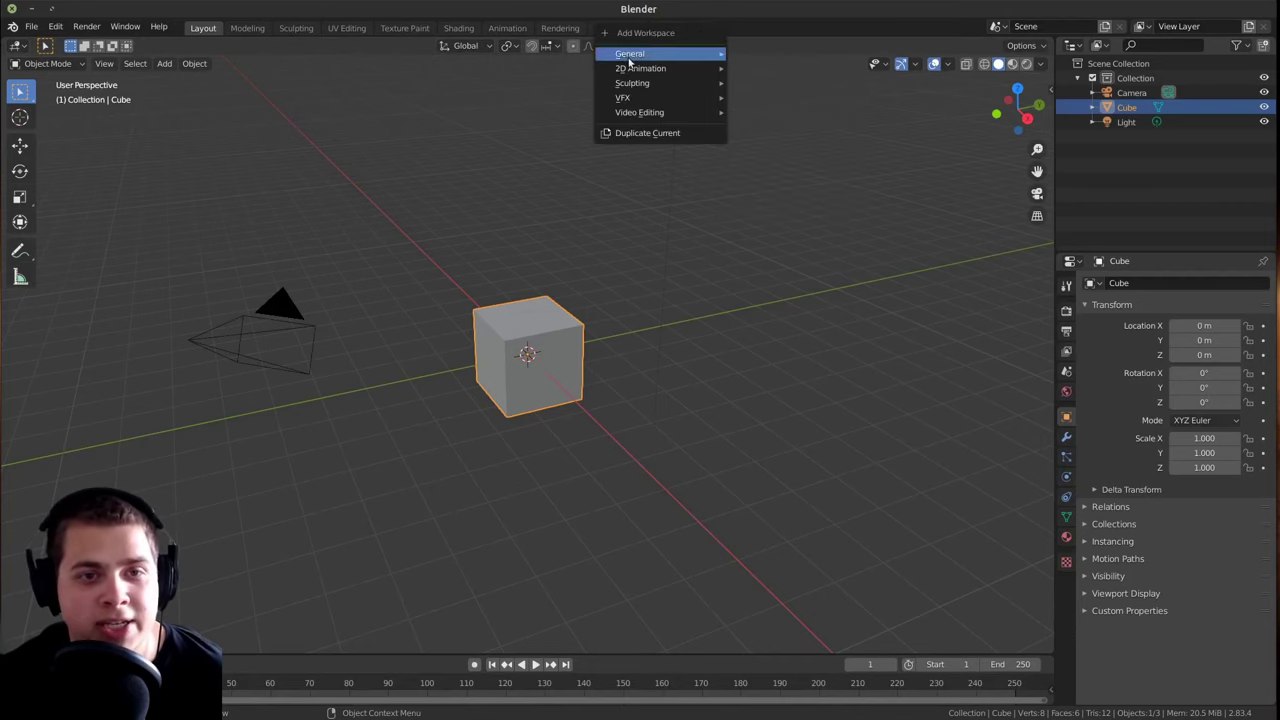
{"action": "mouse_move", "coordinate": [630, 114]}
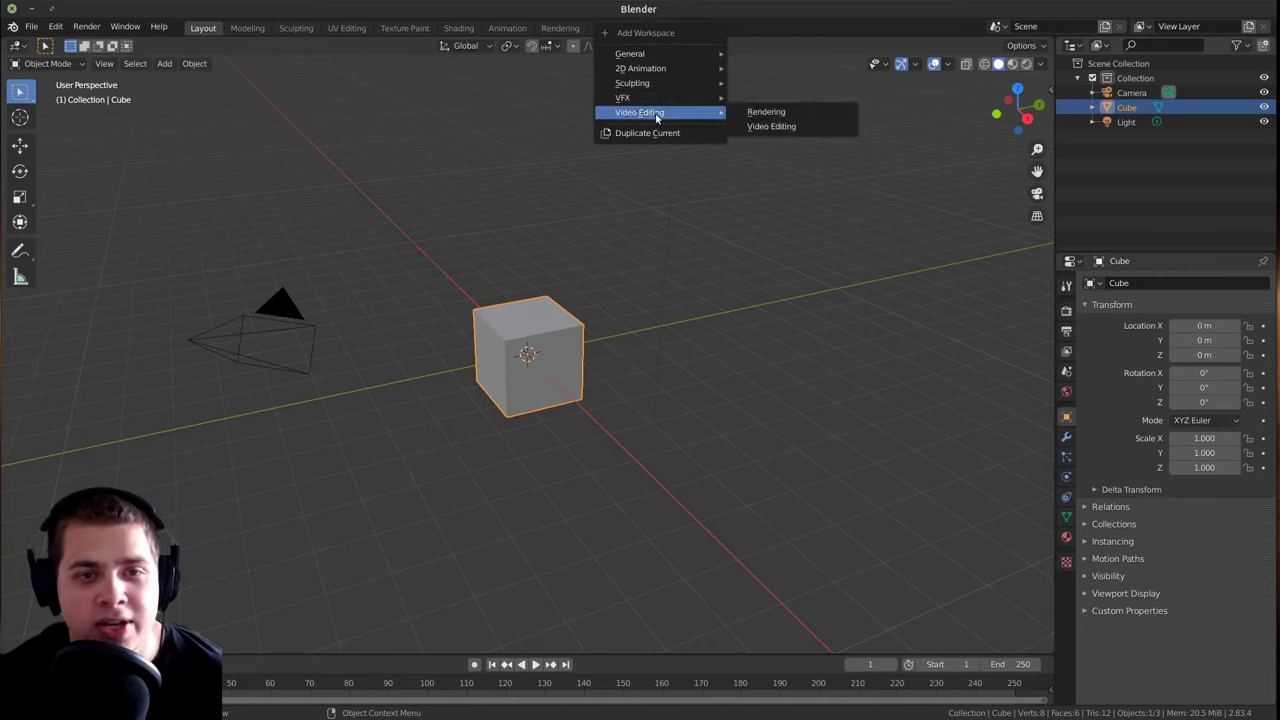
{"action": "left_click", "coordinate": [775, 127]}
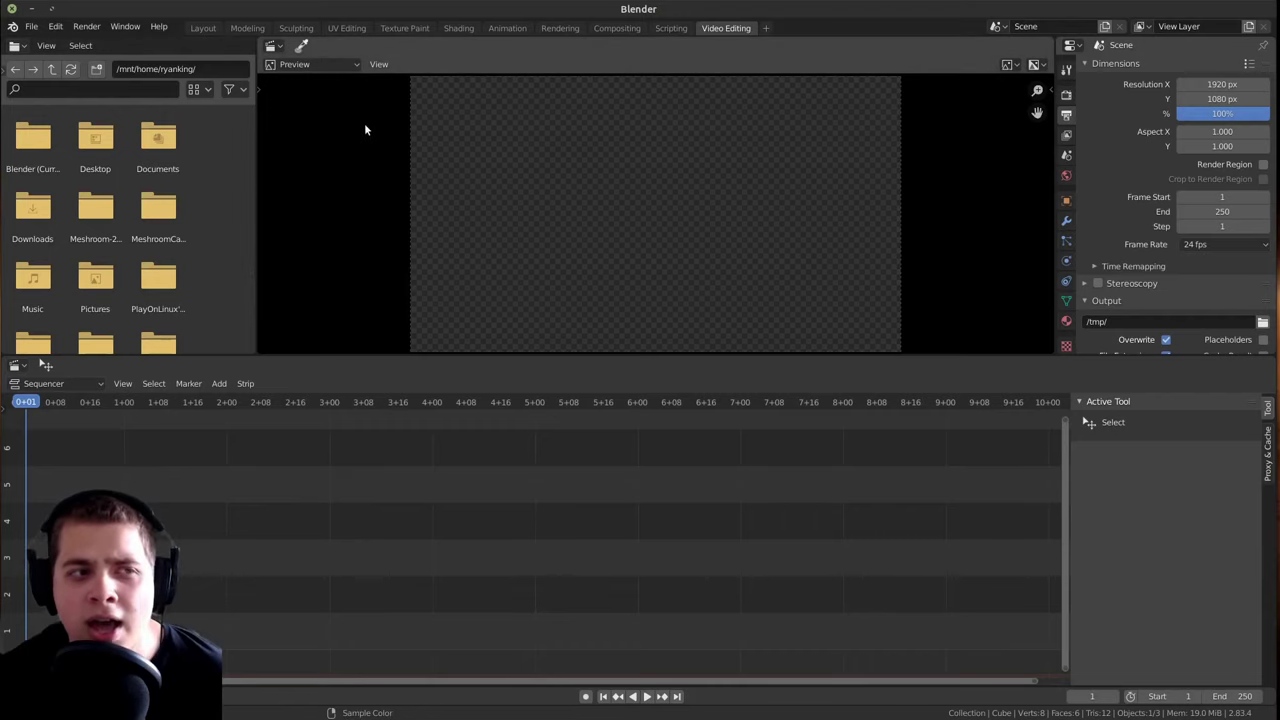
Step: Start a new file from the Video Editing template, then reopen and close the splash screen
{"action": "left_click", "coordinate": [33, 28]}
{"action": "mouse_move", "coordinate": [48, 43]}
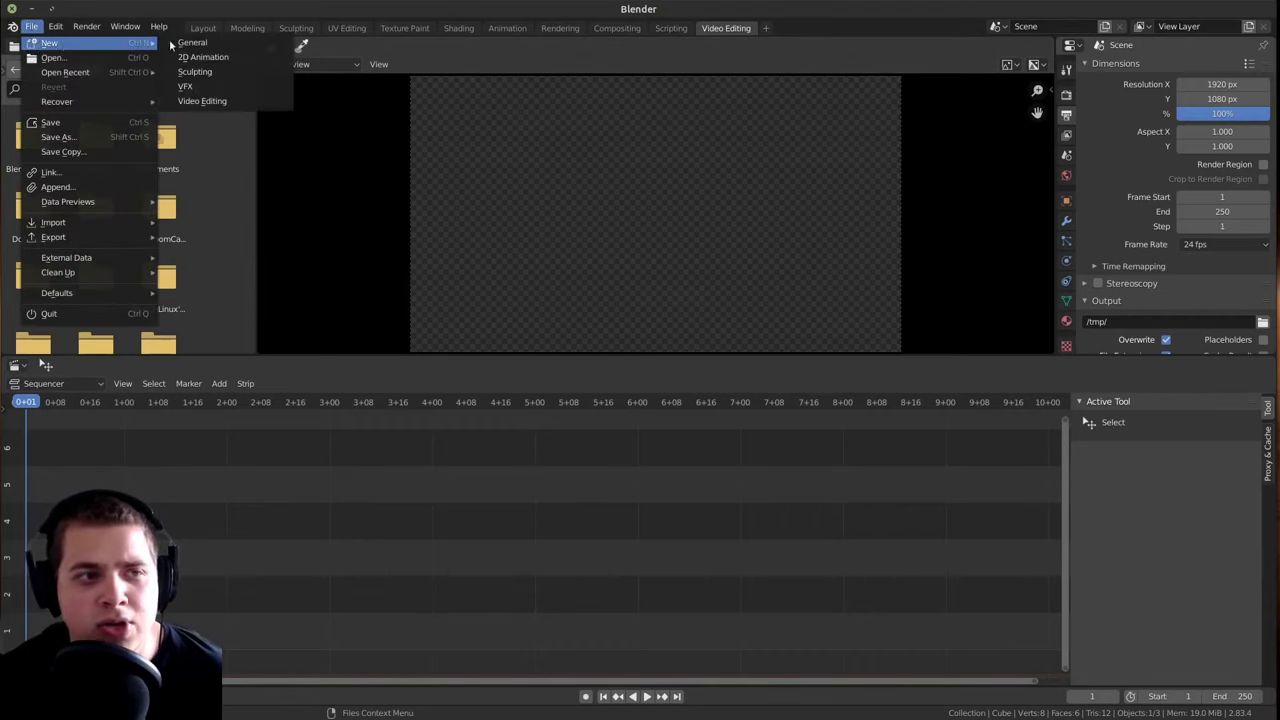
{"action": "left_click", "coordinate": [214, 102]}
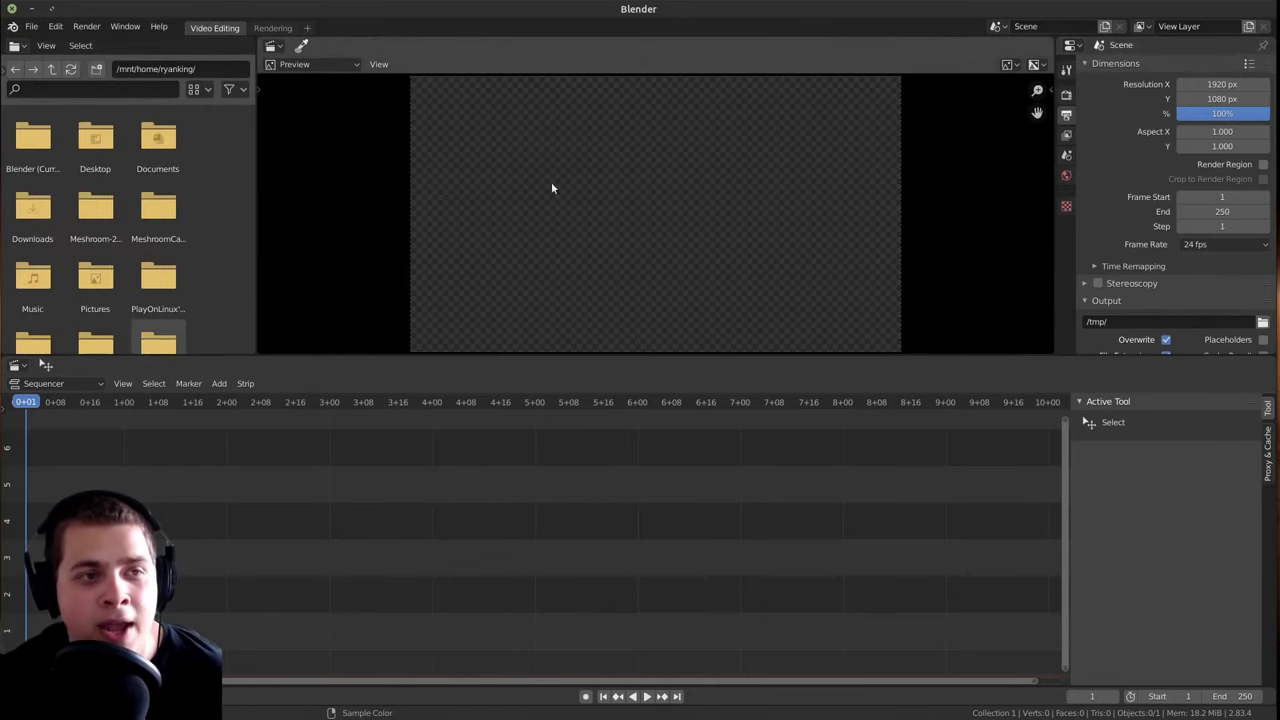
{"action": "left_click", "coordinate": [13, 26]}
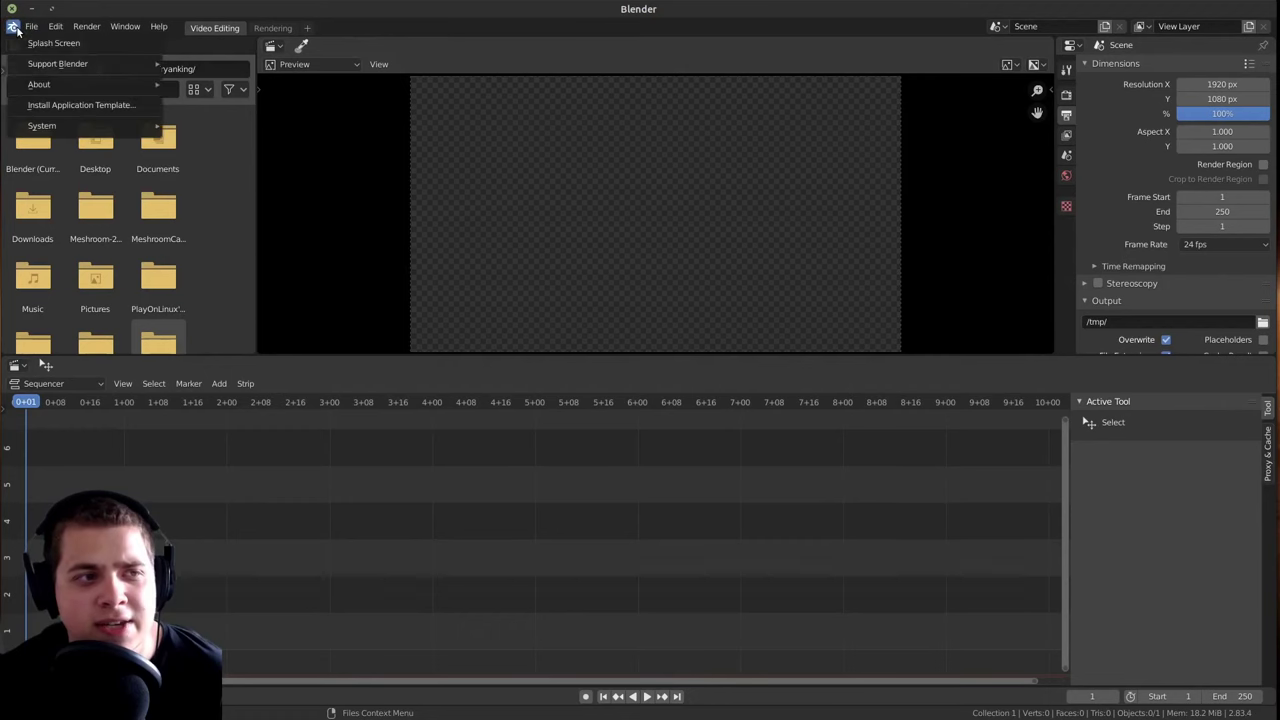
{"action": "left_click", "coordinate": [30, 43]}
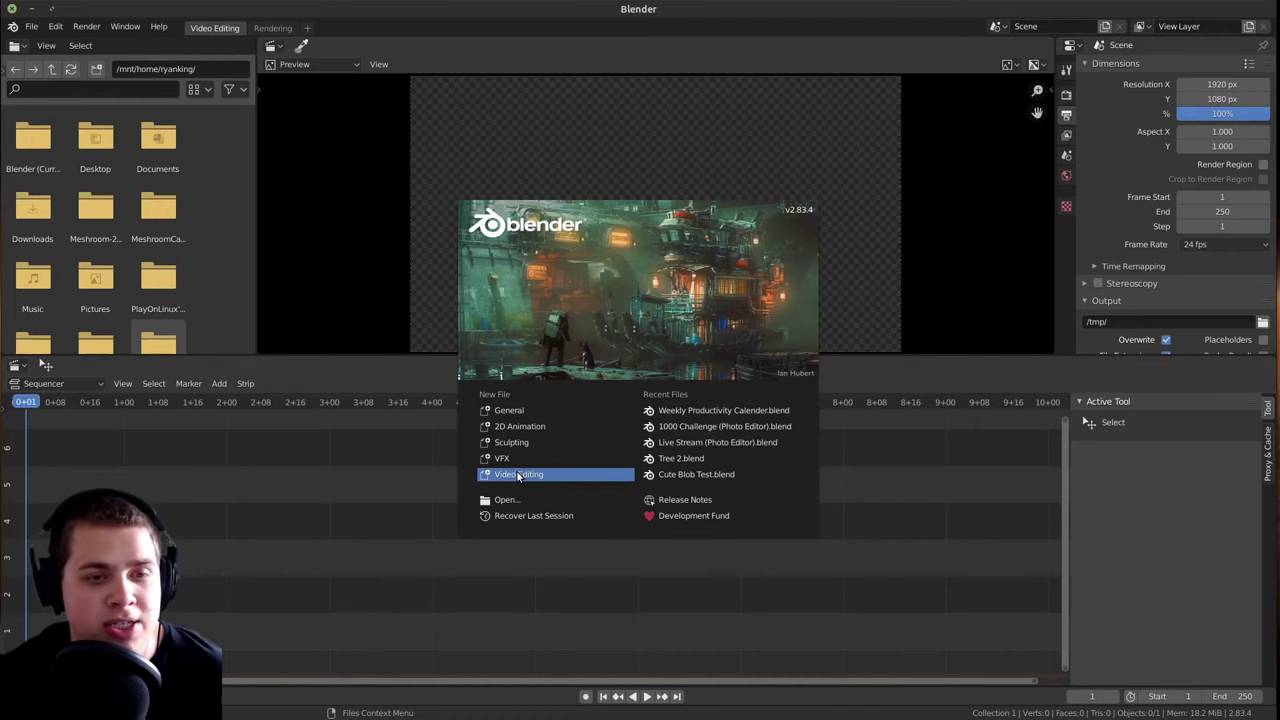
{"action": "left_click", "coordinate": [519, 473]}
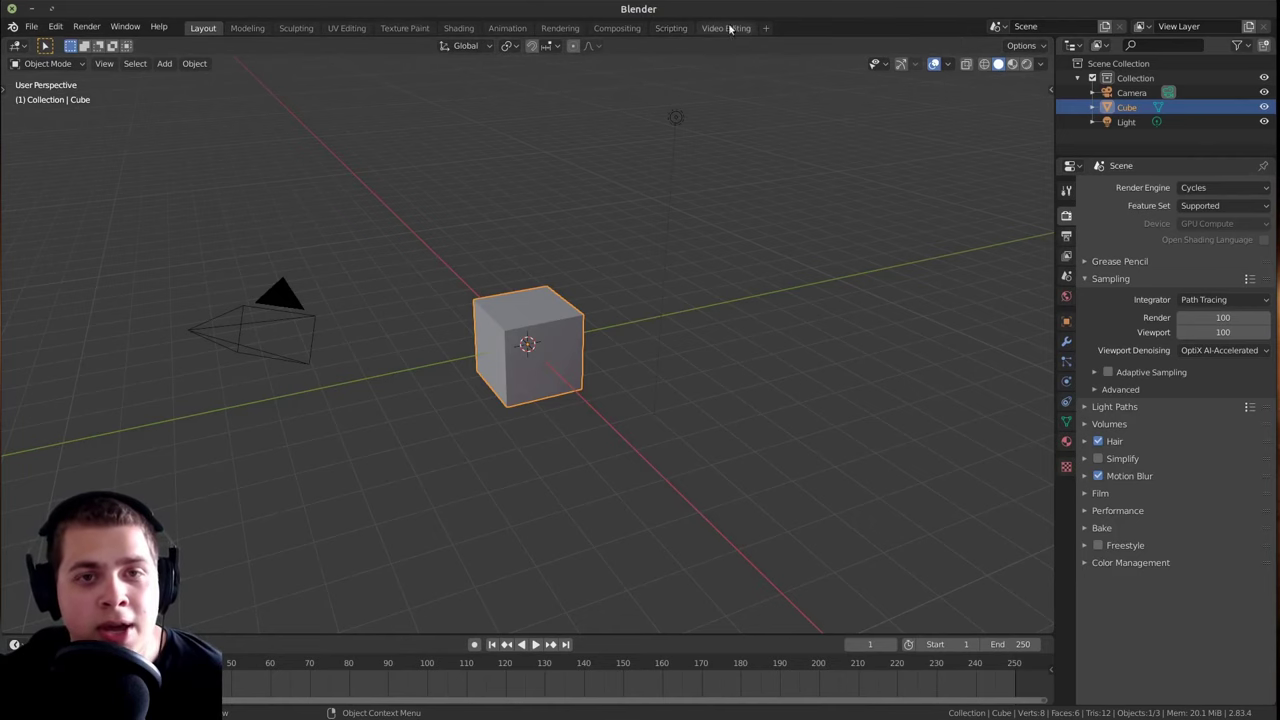
Step: Switch back to the existing Video Editing workspace tab without adding another
{"action": "left_click", "coordinate": [766, 28]}
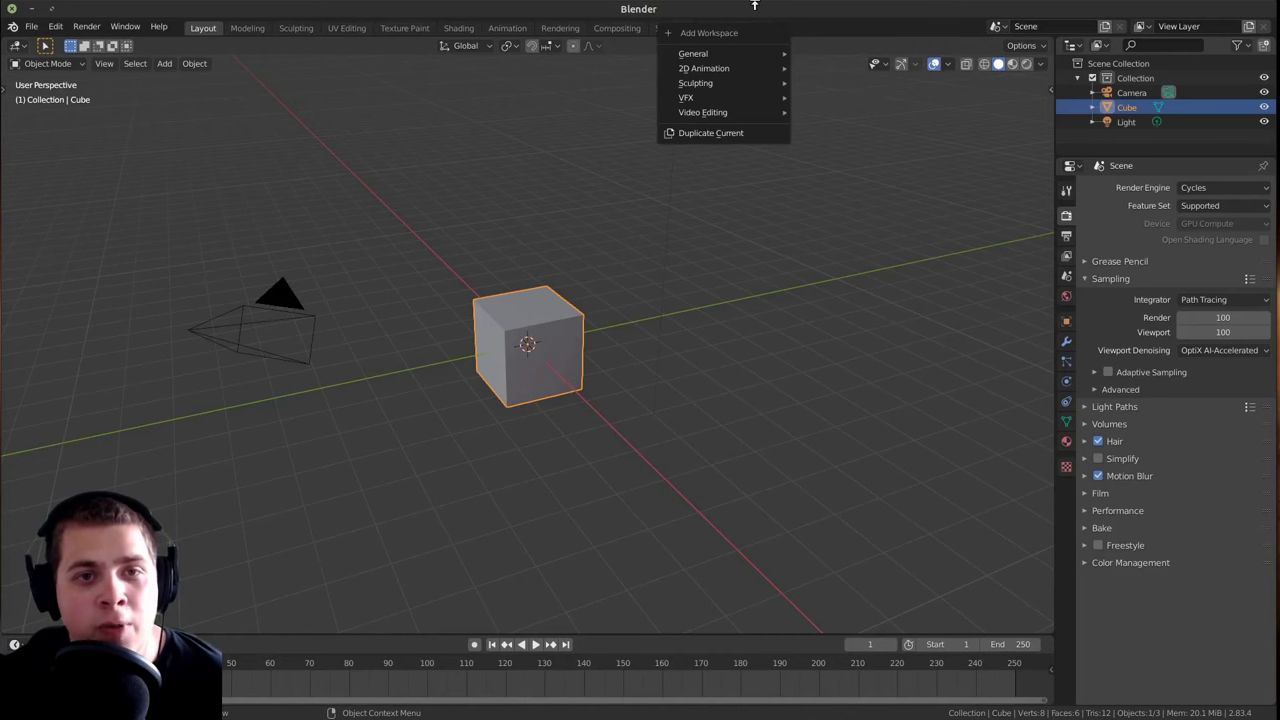
{"action": "key", "text": "Escape"}
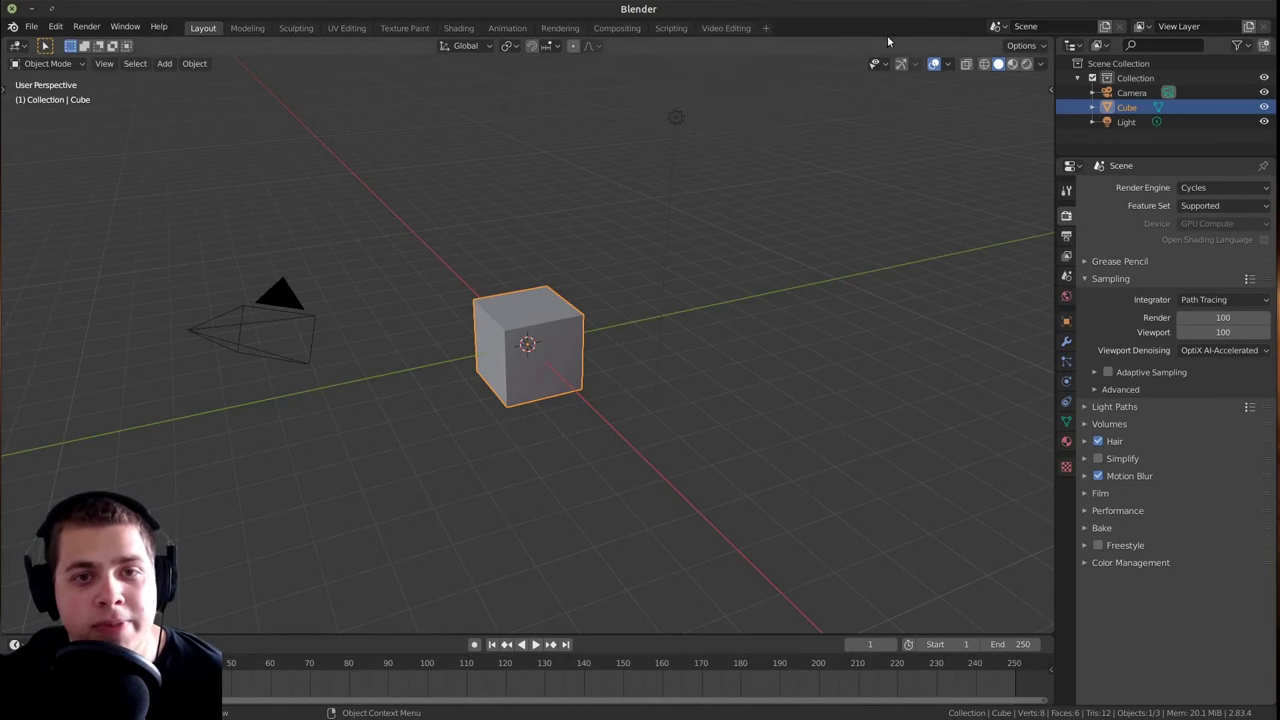
{"action": "left_click", "coordinate": [722, 28]}
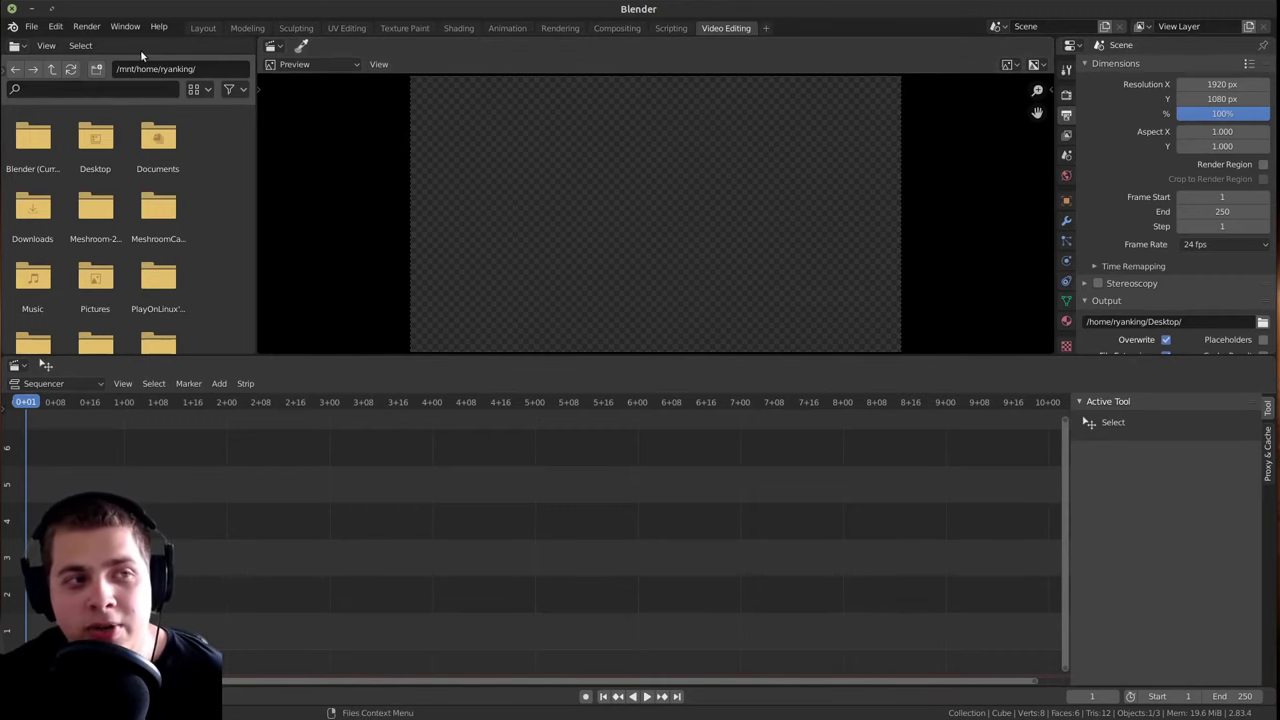
Step: Open Preferences, centre the window, and show the Interface page
{"action": "left_click", "coordinate": [57, 27]}
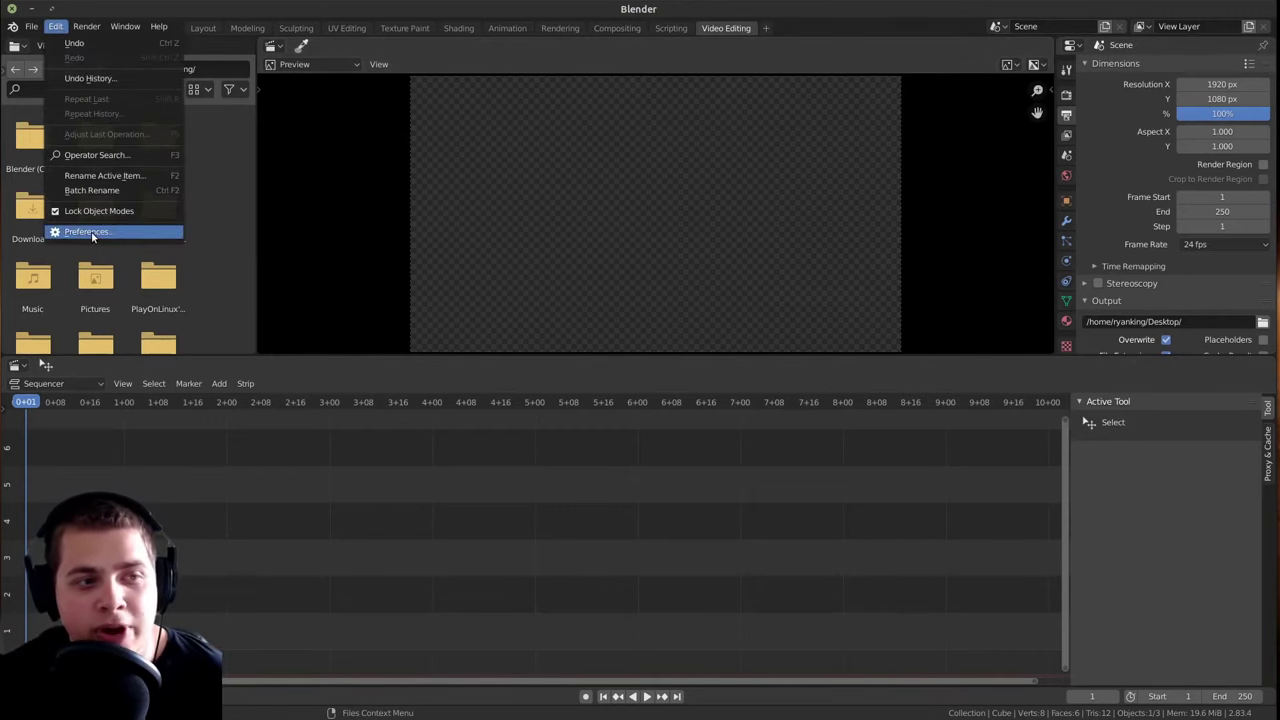
{"action": "left_click", "coordinate": [90, 232]}
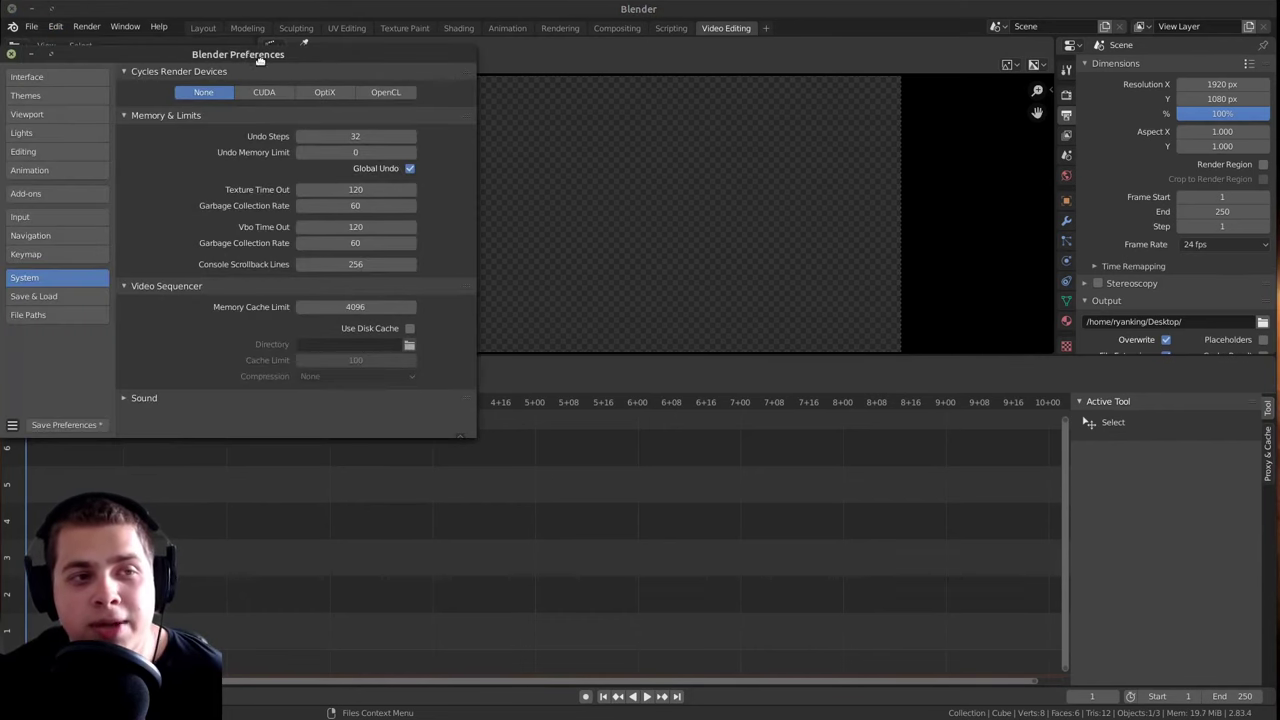
{"action": "left_click_drag", "start_coordinate": [260, 55], "coordinate": [585, 141]}
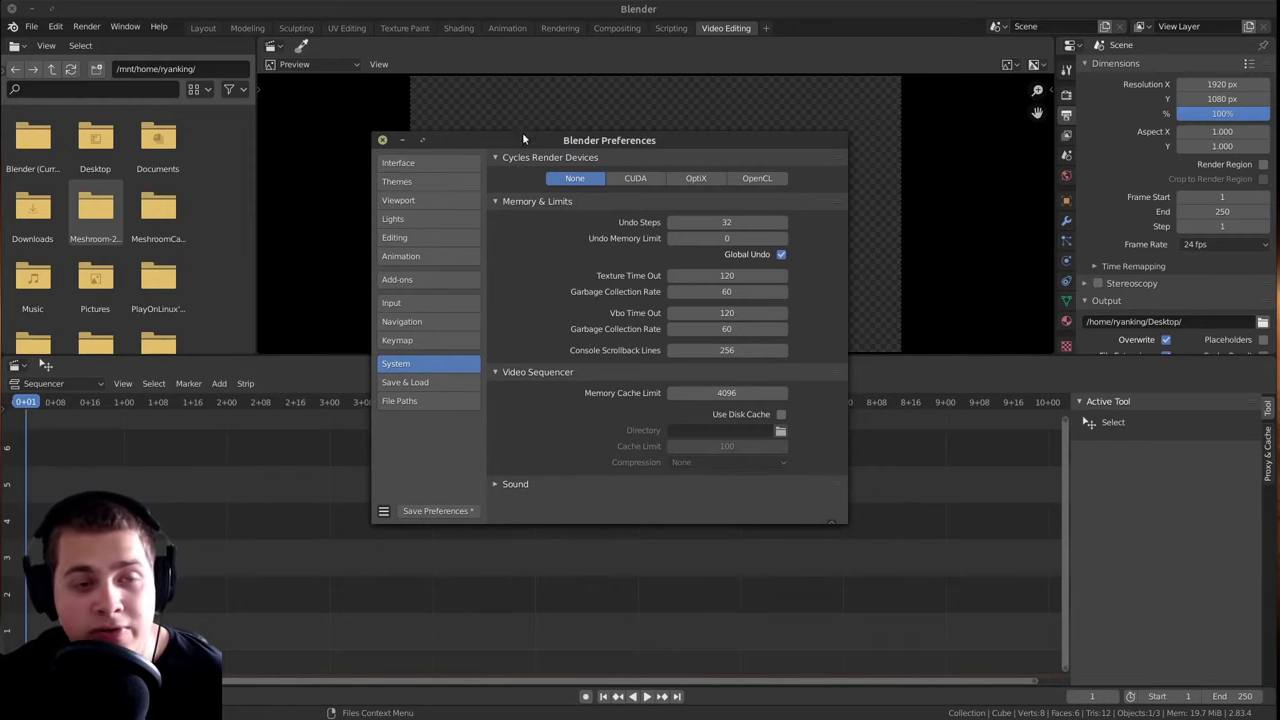
{"action": "left_click", "coordinate": [414, 165]}
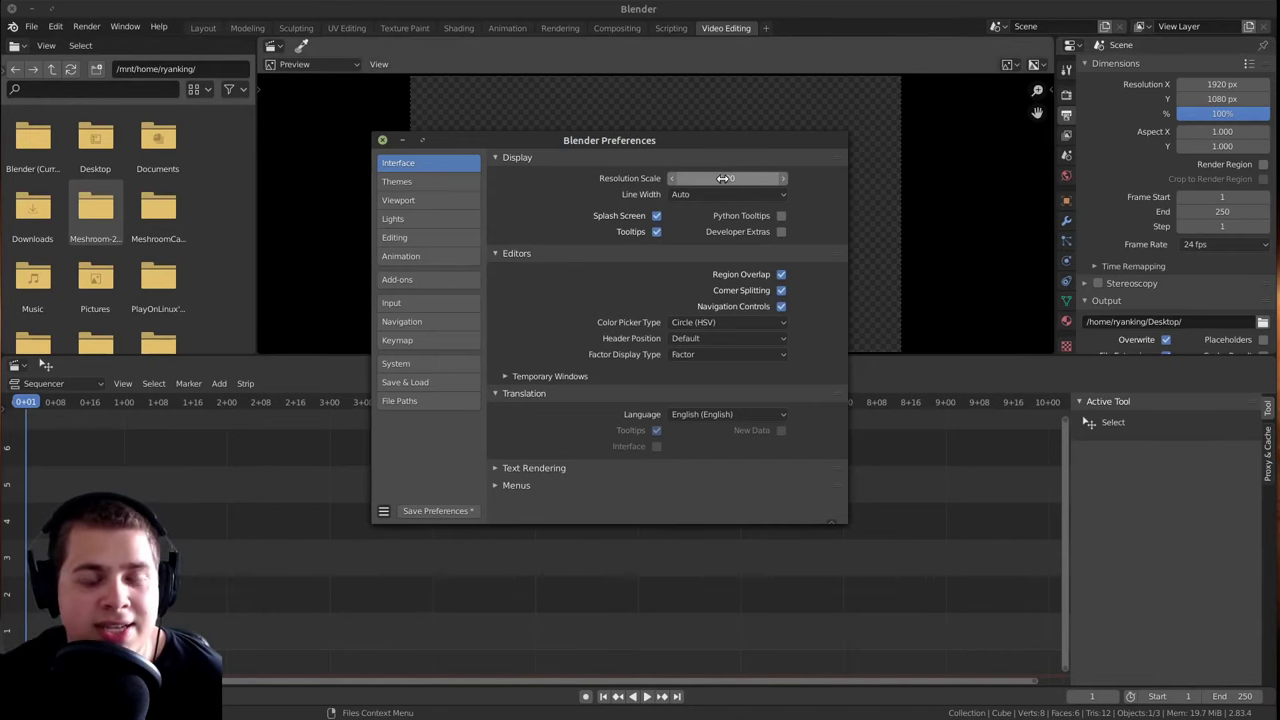
Step: Set the interface Resolution Scale to 1.27
{"action": "left_click_drag", "start_coordinate": [709, 179], "coordinate": [735, 172]}
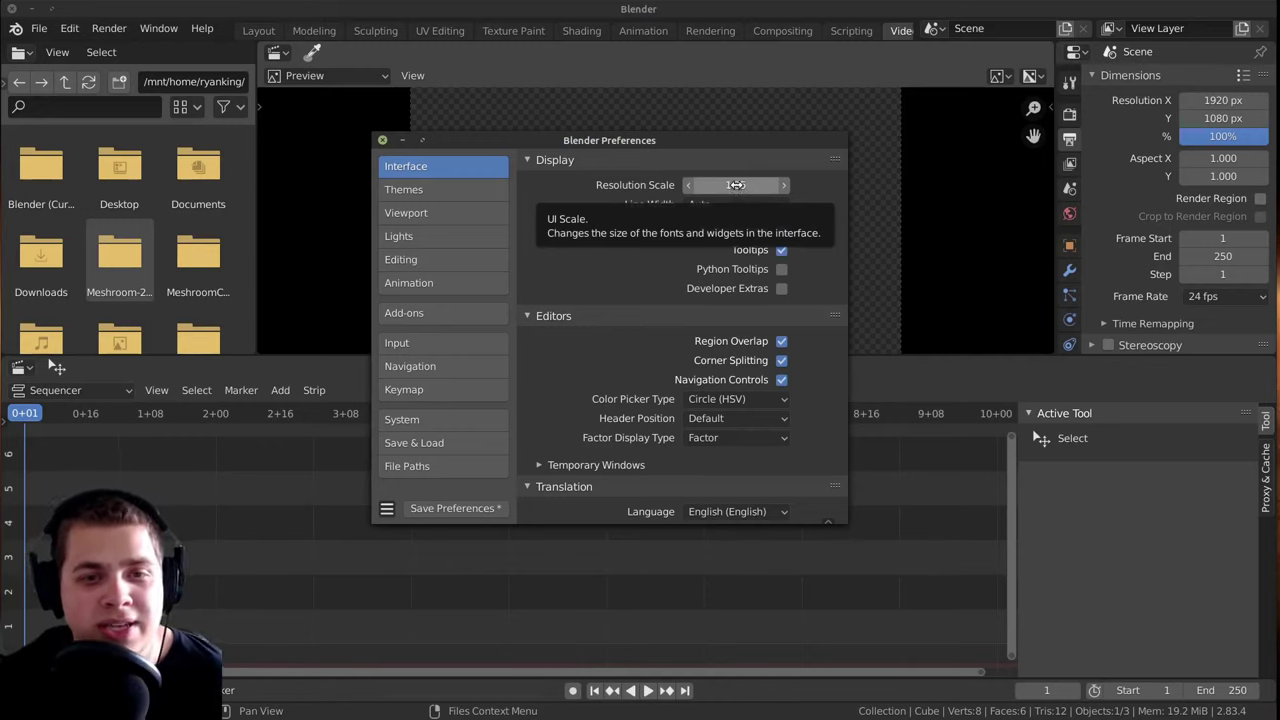
{"action": "left_click_drag", "start_coordinate": [736, 185], "coordinate": [765, 185]}
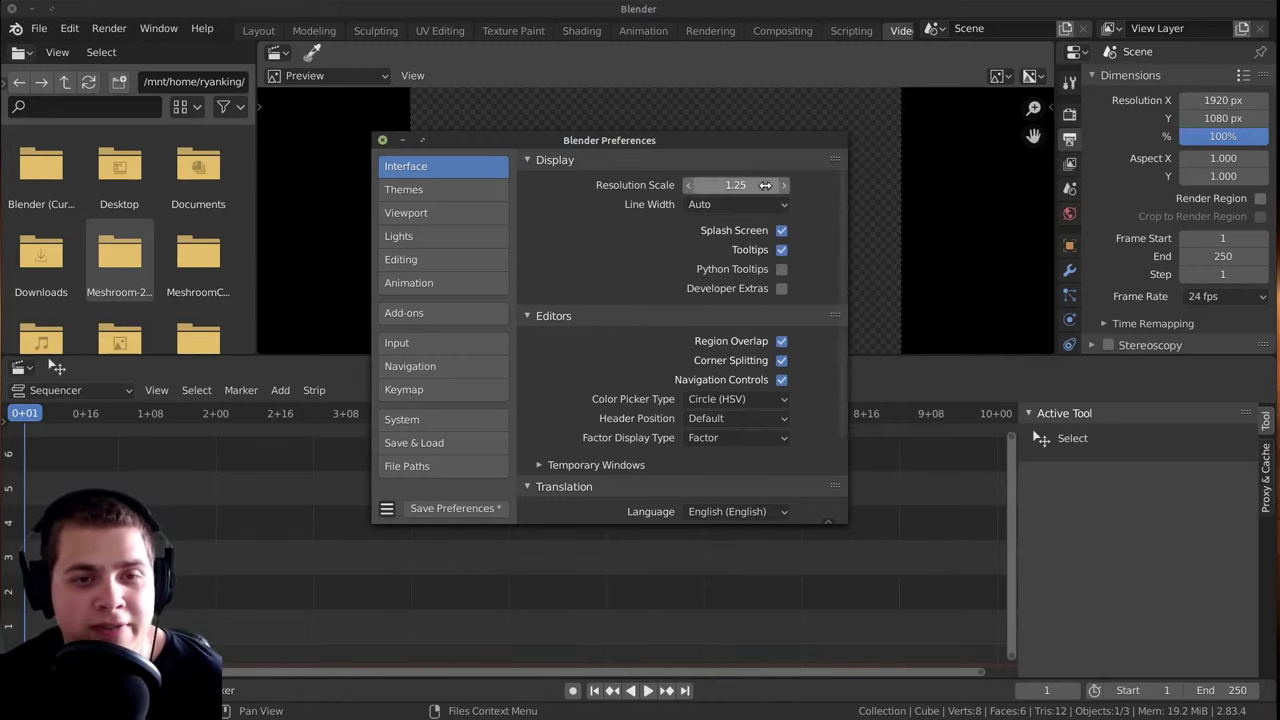
{"action": "left_click", "coordinate": [744, 184]}
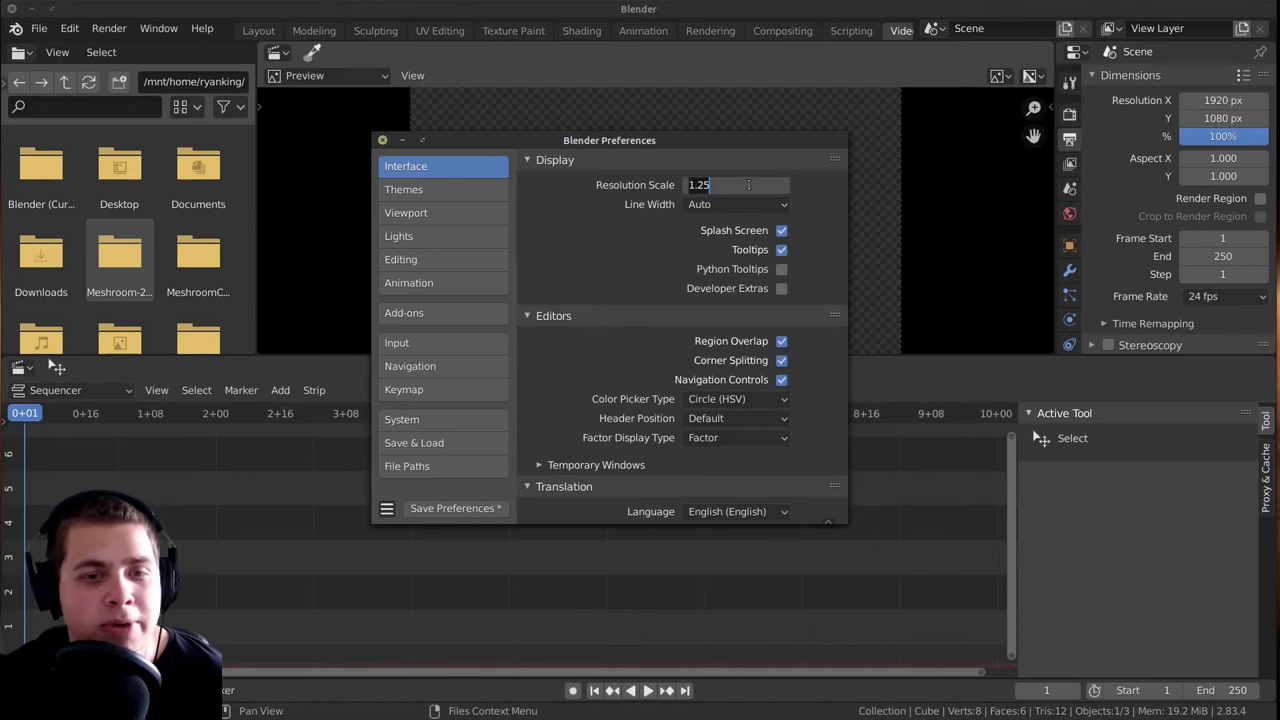
{"action": "type", "text": "1"}
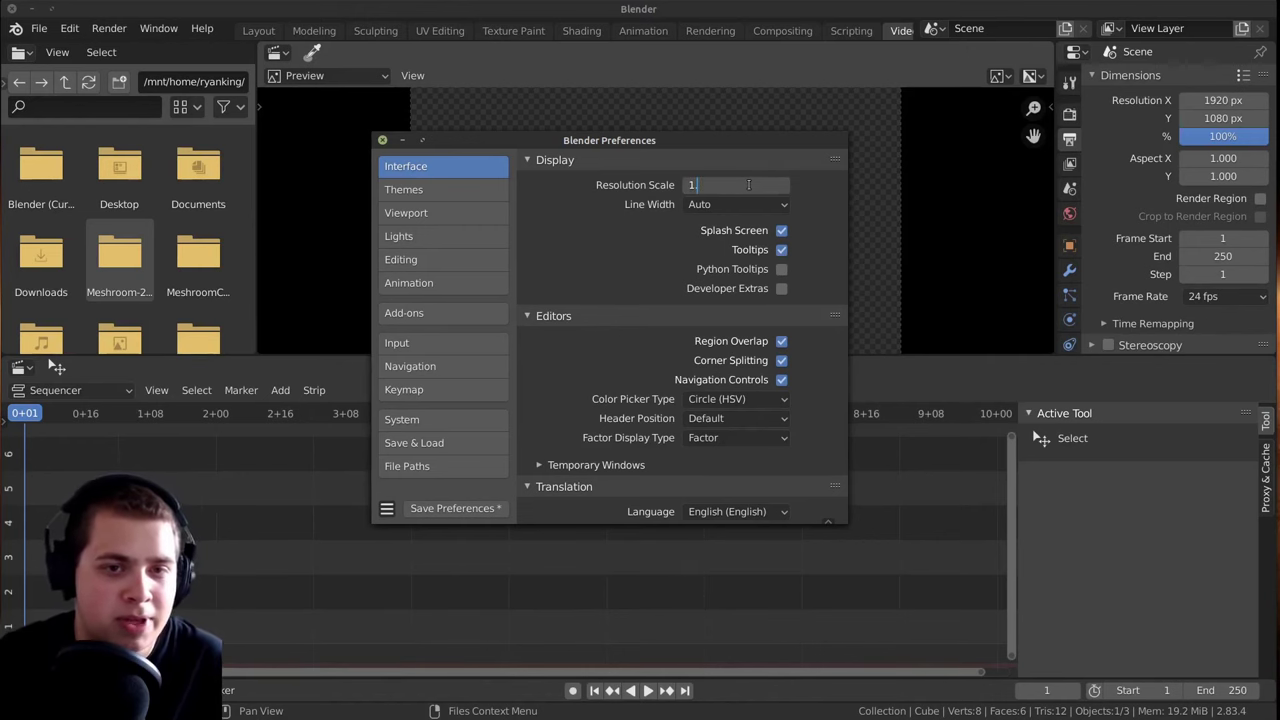
{"action": "type", "text": ".3"}
{"action": "key", "text": "Return"}
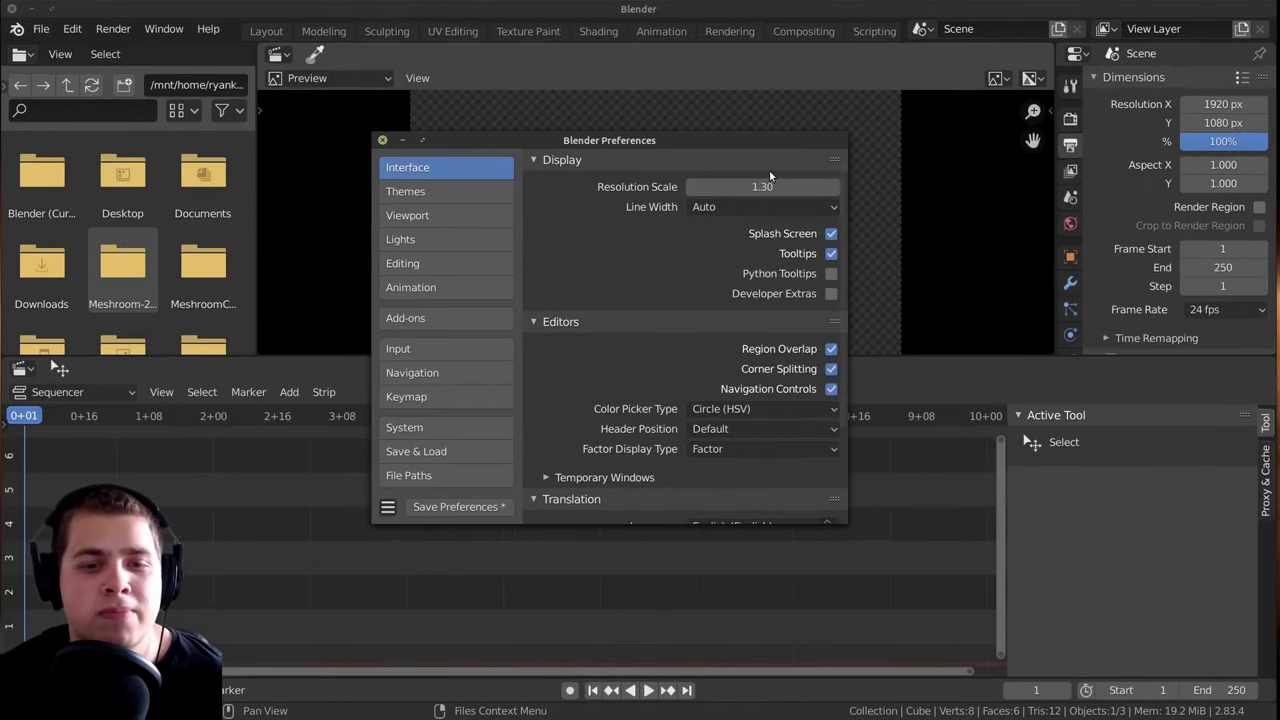
{"action": "left_click_drag", "start_coordinate": [762, 187], "coordinate": [749, 193]}
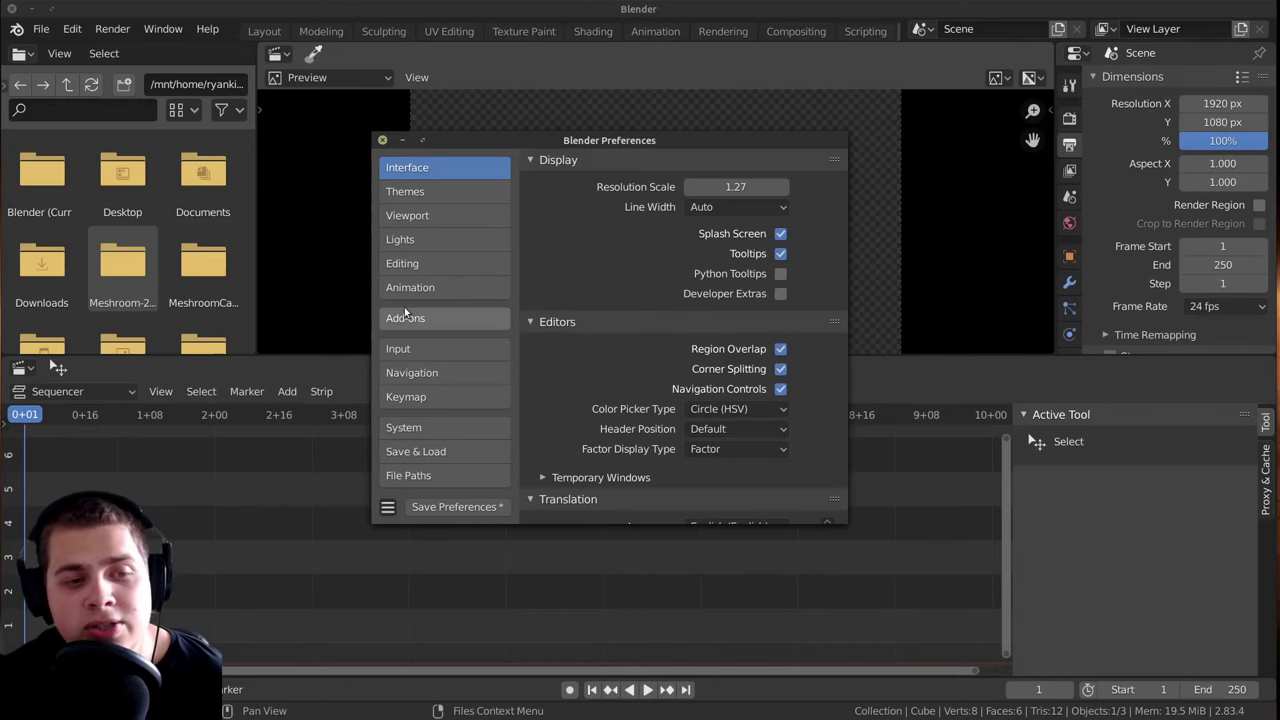
Step: On Keymap, toggle Select with Mouse Button to Right and back to Left, then tile Preferences left
{"action": "left_click", "coordinate": [424, 394]}
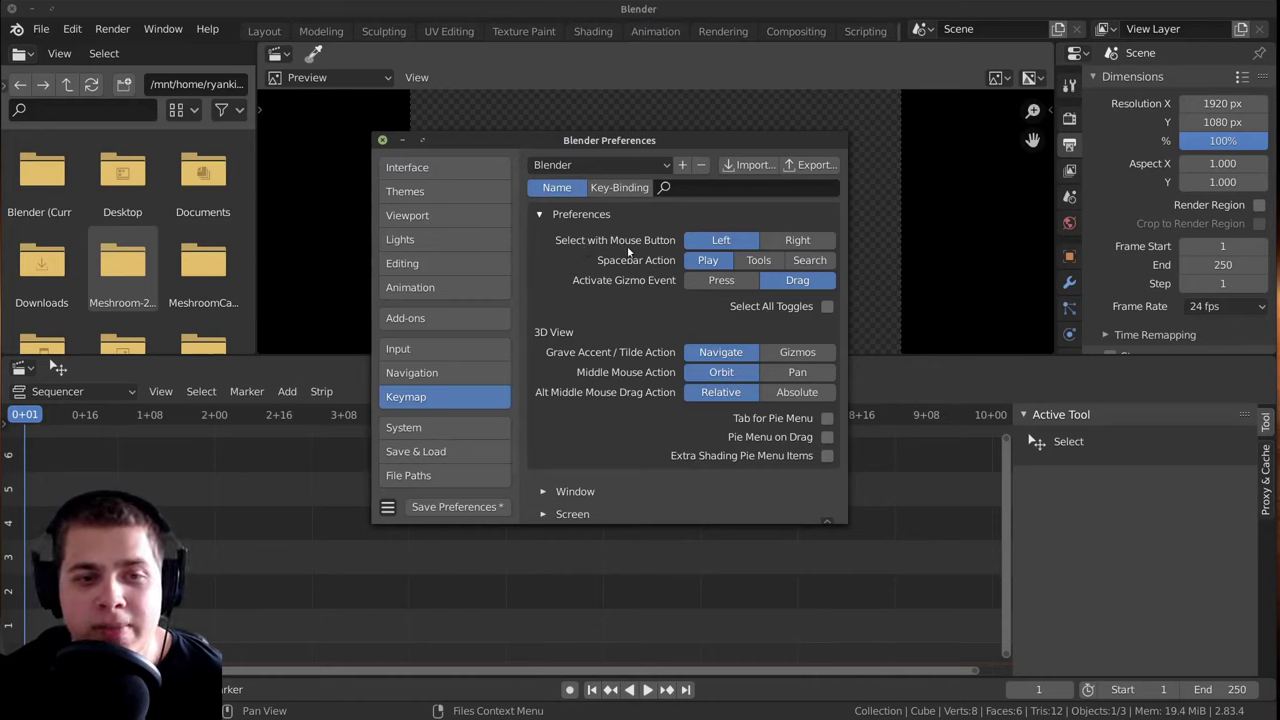
{"action": "left_click", "coordinate": [776, 243]}
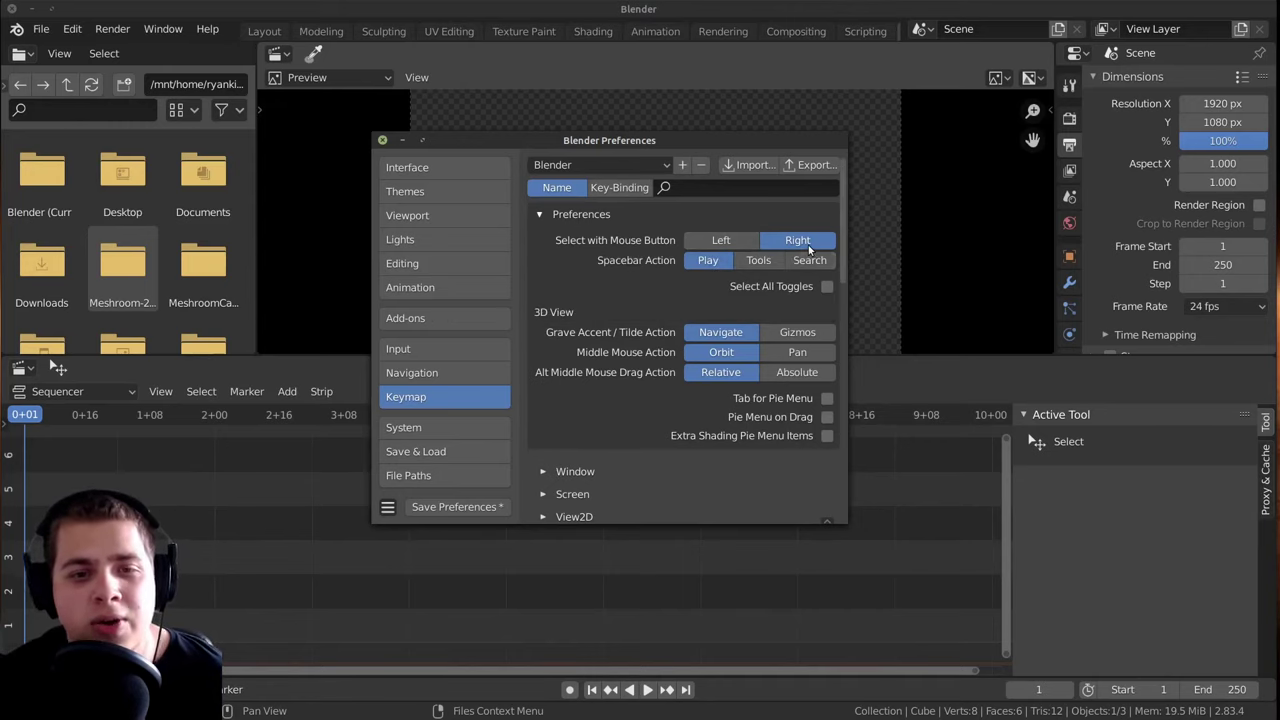
{"action": "left_click", "coordinate": [720, 241]}
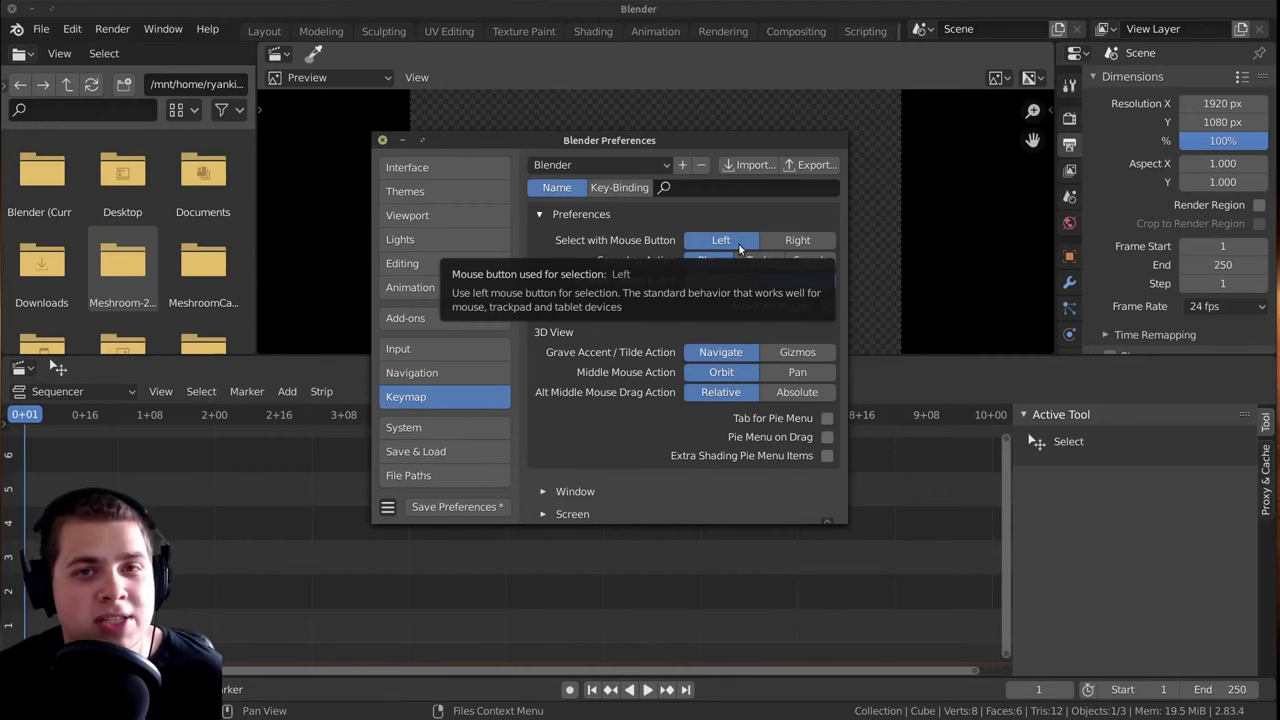
{"action": "key", "text": "super+Left"}
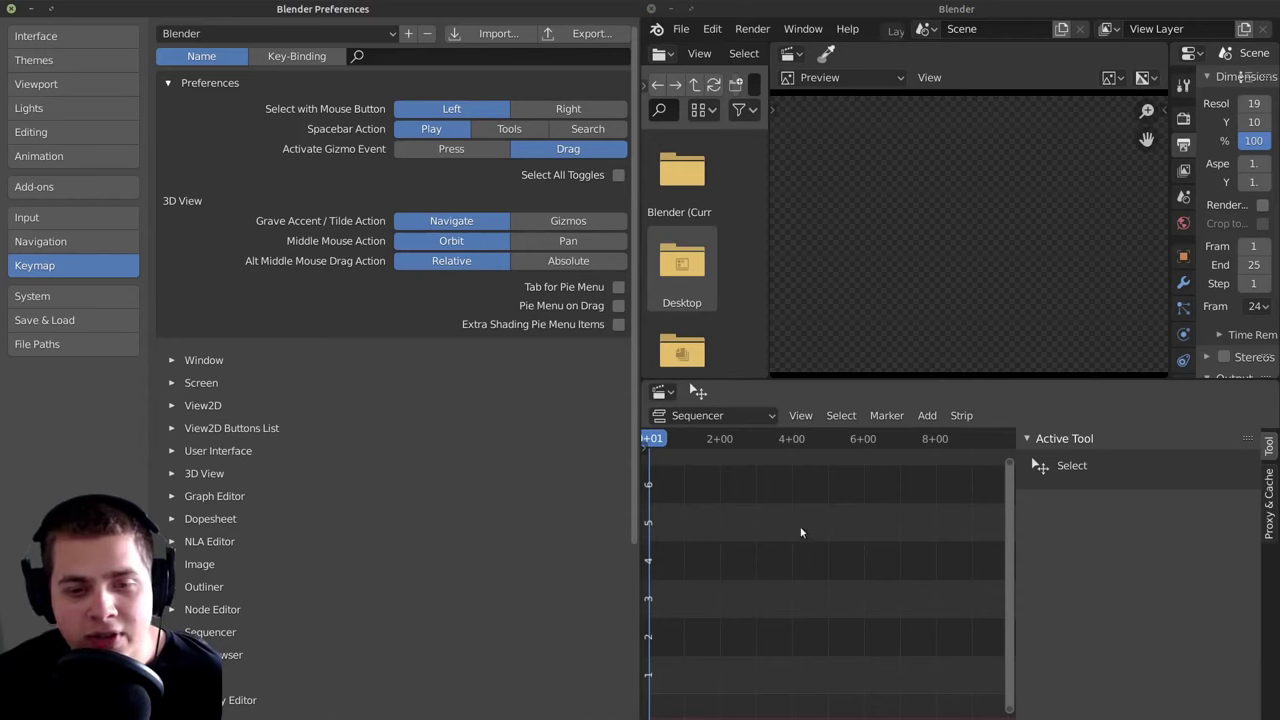
Step: Drop earth test.png from the file browser into the sequencer as an image strip
{"action": "left_click_drag", "start_coordinate": [750, 531], "coordinate": [884, 616]}
{"action": "left_click_drag", "start_coordinate": [716, 490], "coordinate": [858, 608]}
{"action": "left_click_drag", "start_coordinate": [766, 535], "coordinate": [880, 643]}
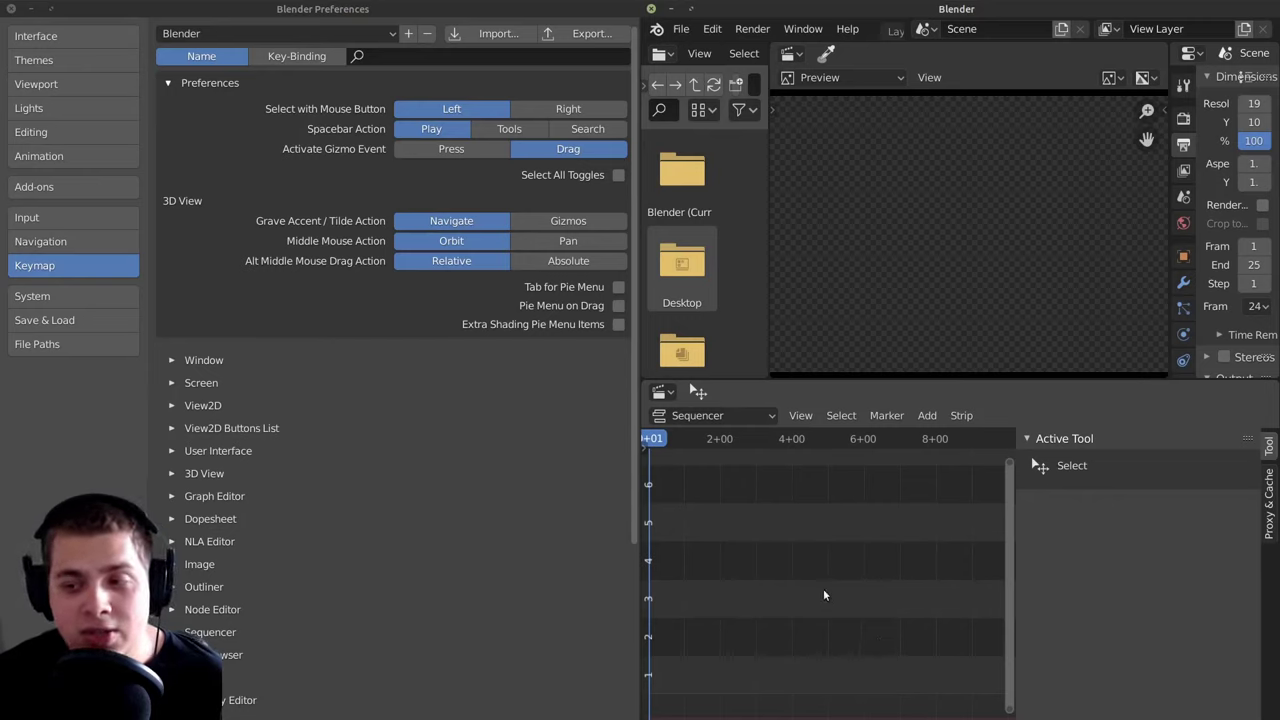
{"action": "left_click_drag", "start_coordinate": [778, 540], "coordinate": [920, 700]}
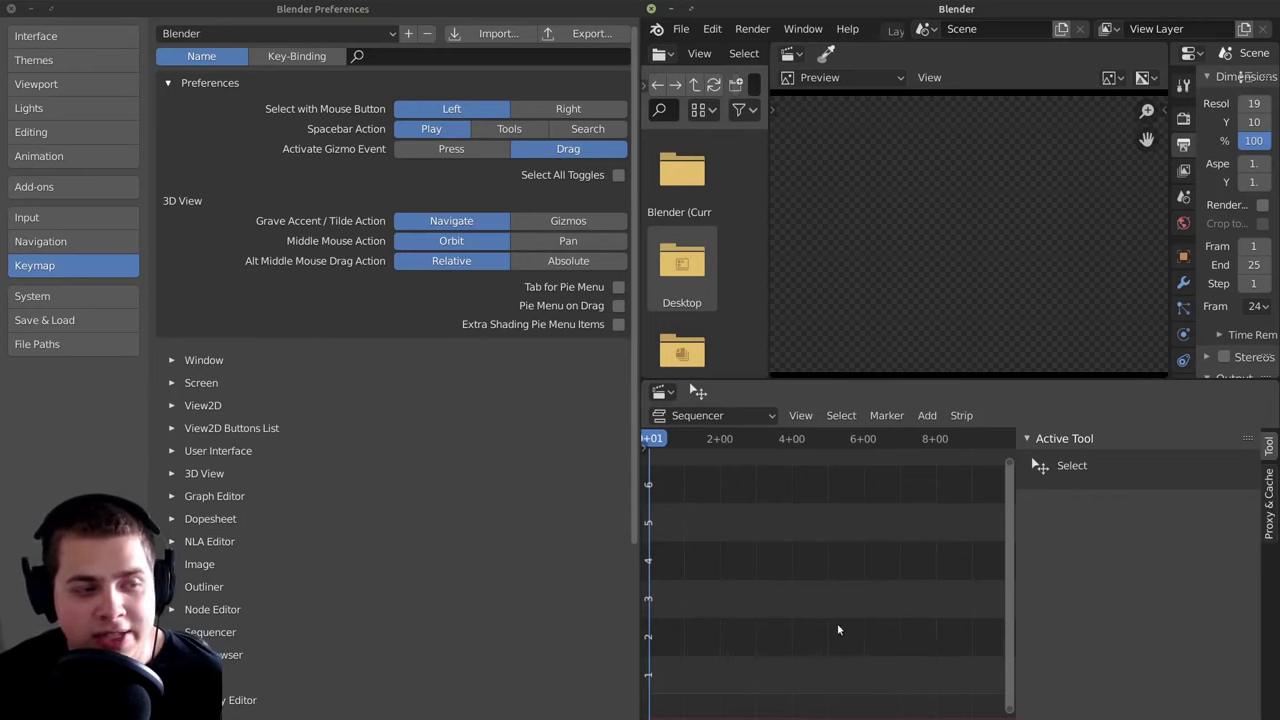
{"action": "left_click_drag", "start_coordinate": [5, 660], "coordinate": [702, 578]}
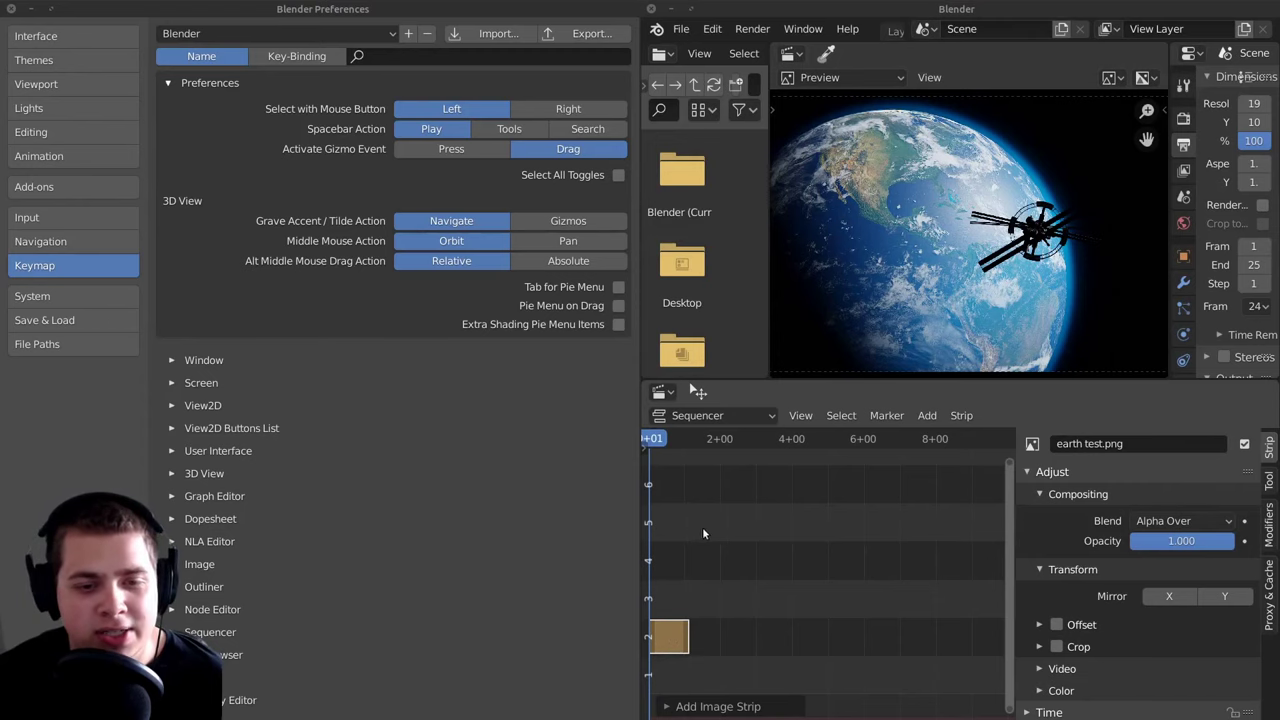
{"action": "left_click_drag", "start_coordinate": [826, 514], "coordinate": [658, 650]}
{"action": "key", "text": "Home"}
{"action": "left_click_drag", "start_coordinate": [820, 719], "coordinate": [790, 562]}
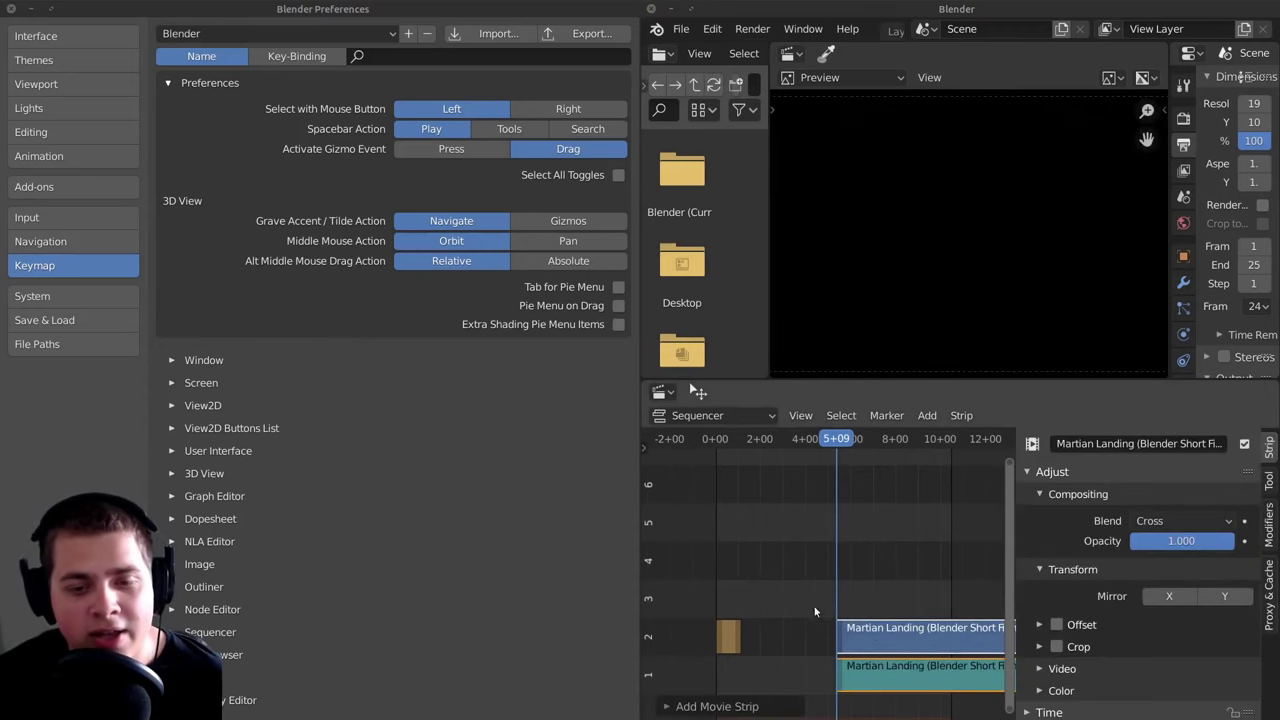
{"action": "left_click_drag", "start_coordinate": [760, 514], "coordinate": [918, 686]}
{"action": "left_click_drag", "start_coordinate": [920, 536], "coordinate": [690, 705]}
{"action": "left_click_drag", "start_coordinate": [704, 544], "coordinate": [910, 670]}
{"action": "left_click", "coordinate": [912, 540]}
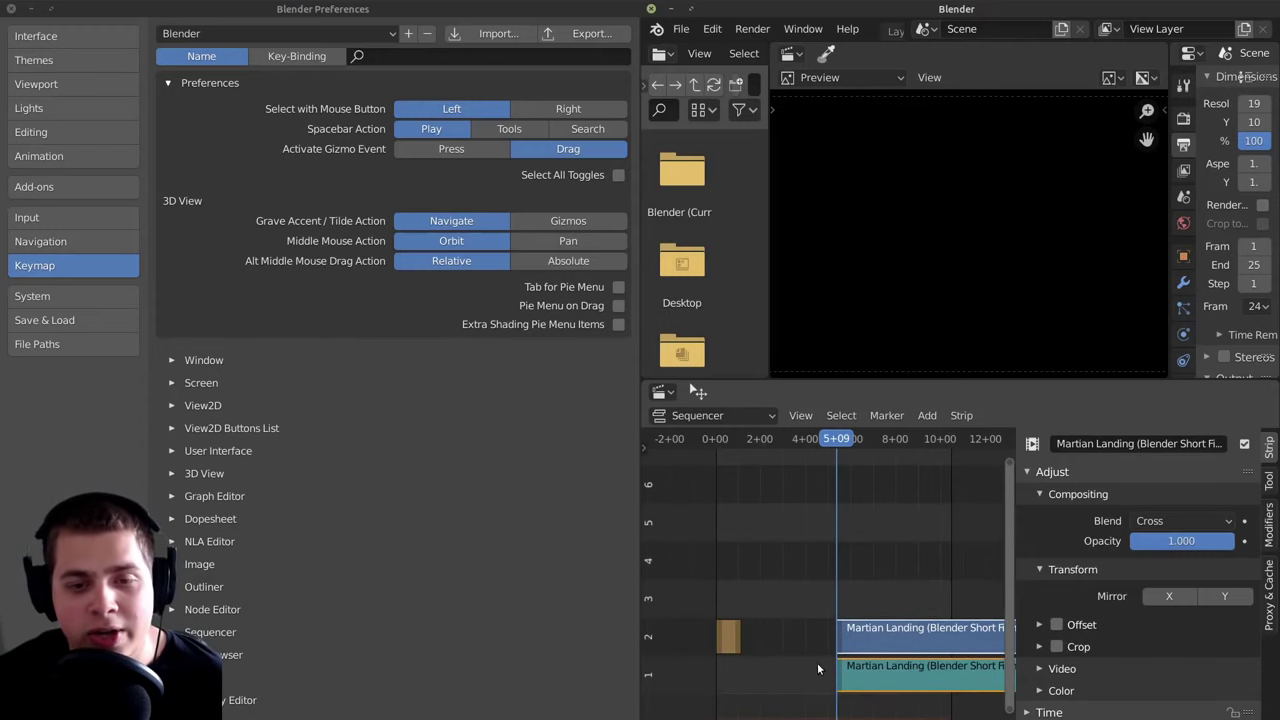
{"action": "left_click", "coordinate": [894, 438]}
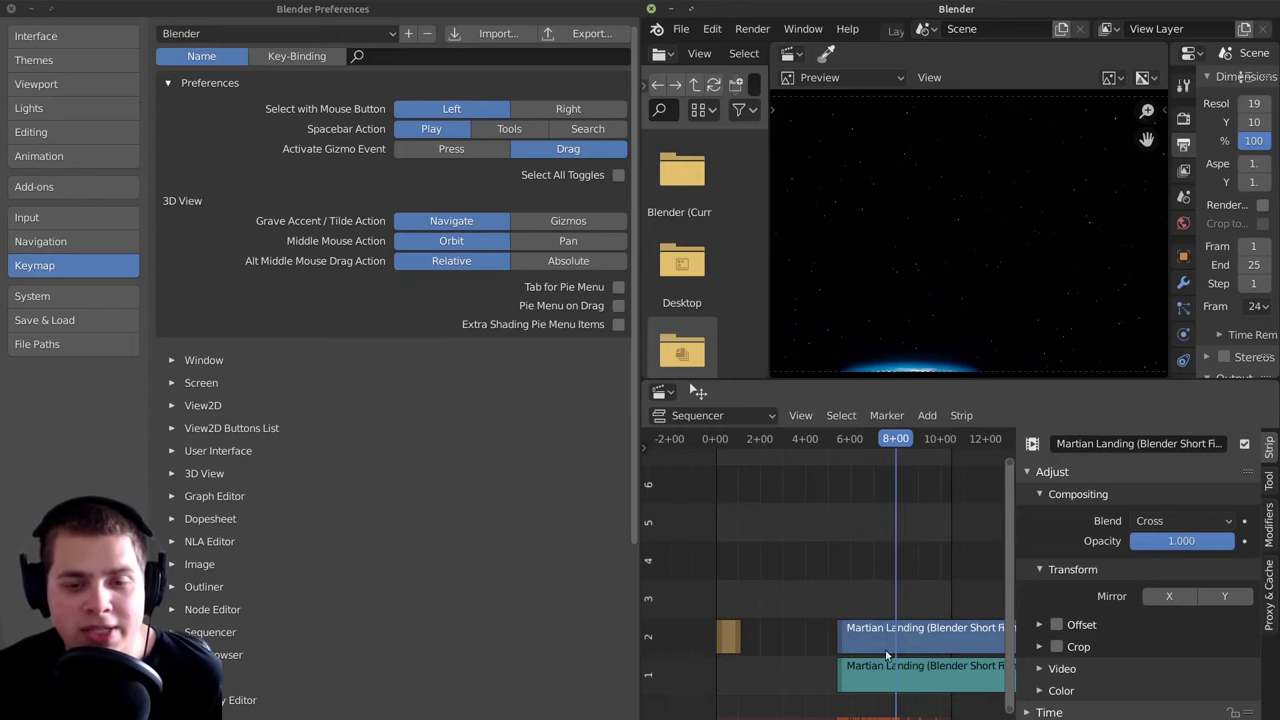
{"action": "left_click_drag", "start_coordinate": [880, 451], "coordinate": [828, 444]}
{"action": "left_click_drag", "start_coordinate": [732, 536], "coordinate": [893, 643]}
{"action": "left_click_drag", "start_coordinate": [800, 536], "coordinate": [889, 640]}
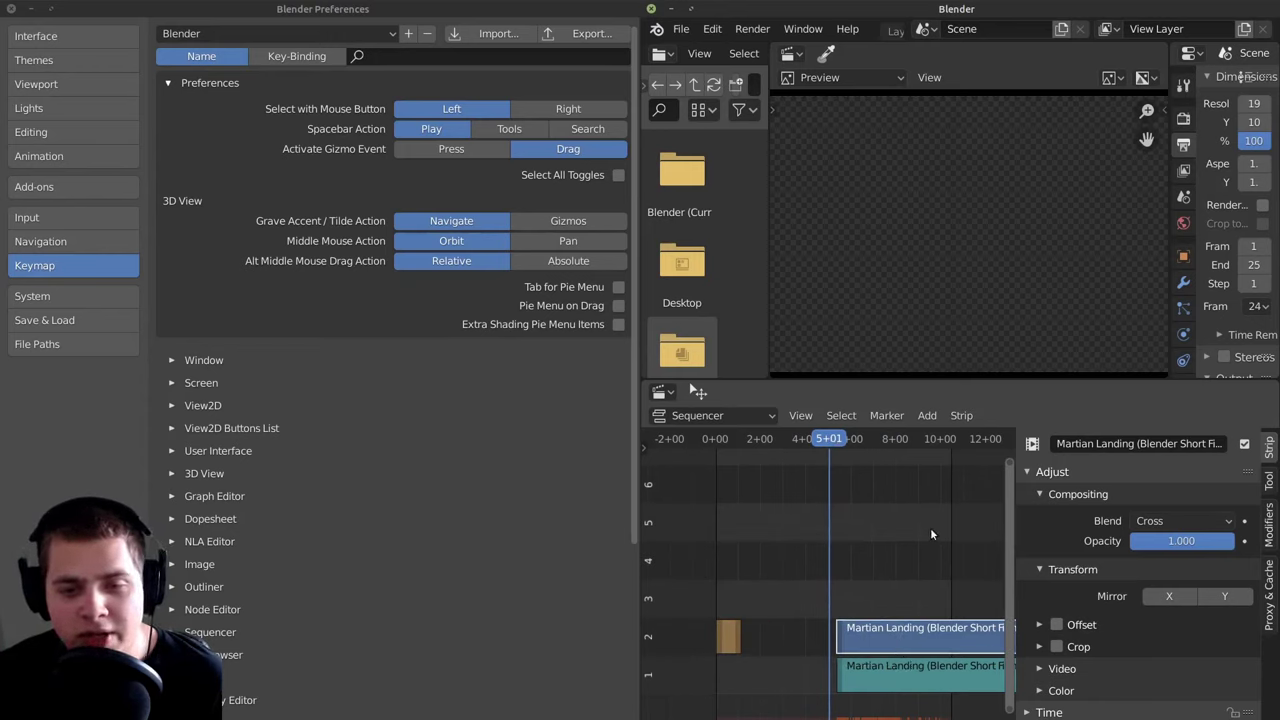
{"action": "middle_click_drag", "start_coordinate": [930, 527], "coordinate": [907, 656]}
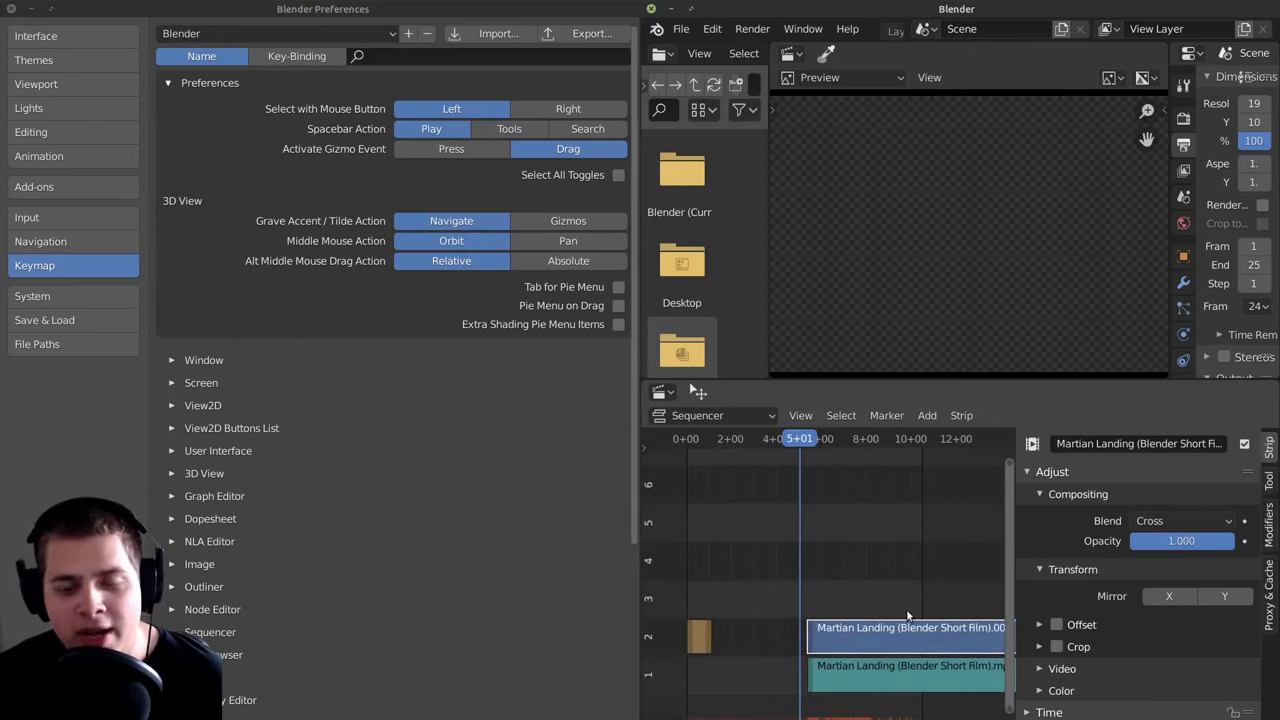
{"action": "scroll", "coordinate": [858, 575], "scroll_direction": "up", "scroll_amount": 3}
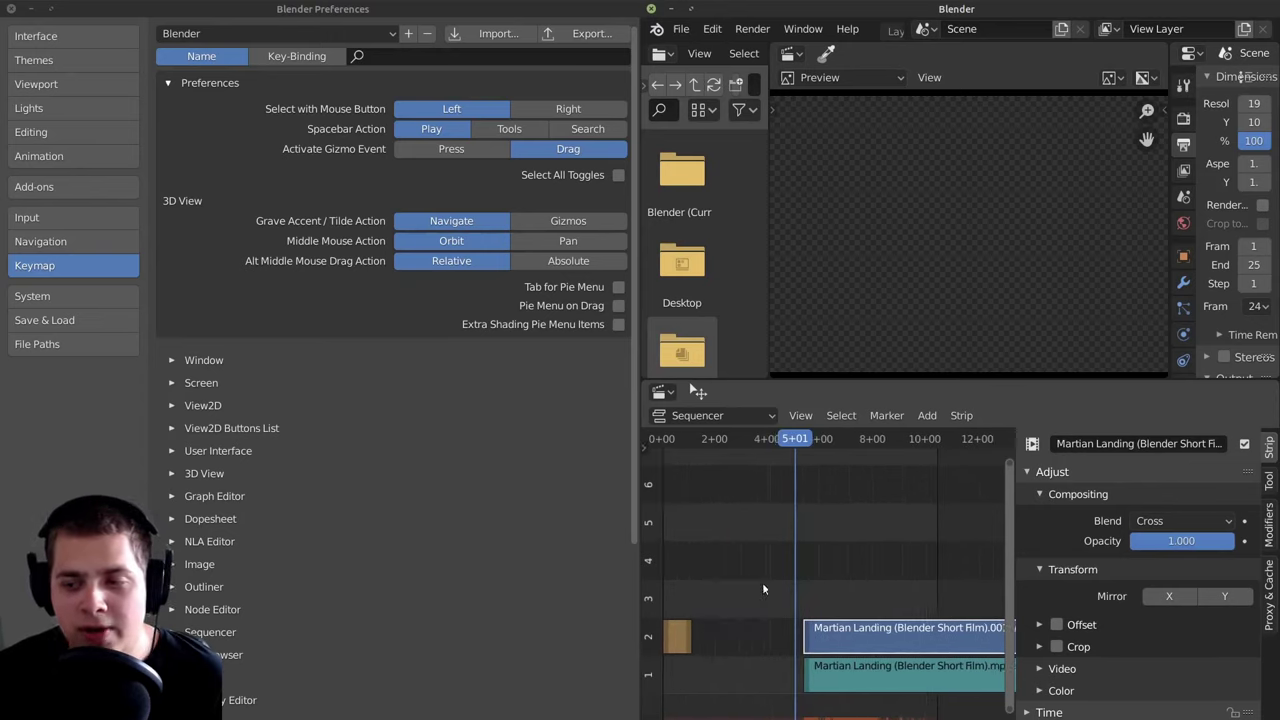
{"action": "scroll", "coordinate": [762, 585], "scroll_direction": "up", "scroll_amount": 2}
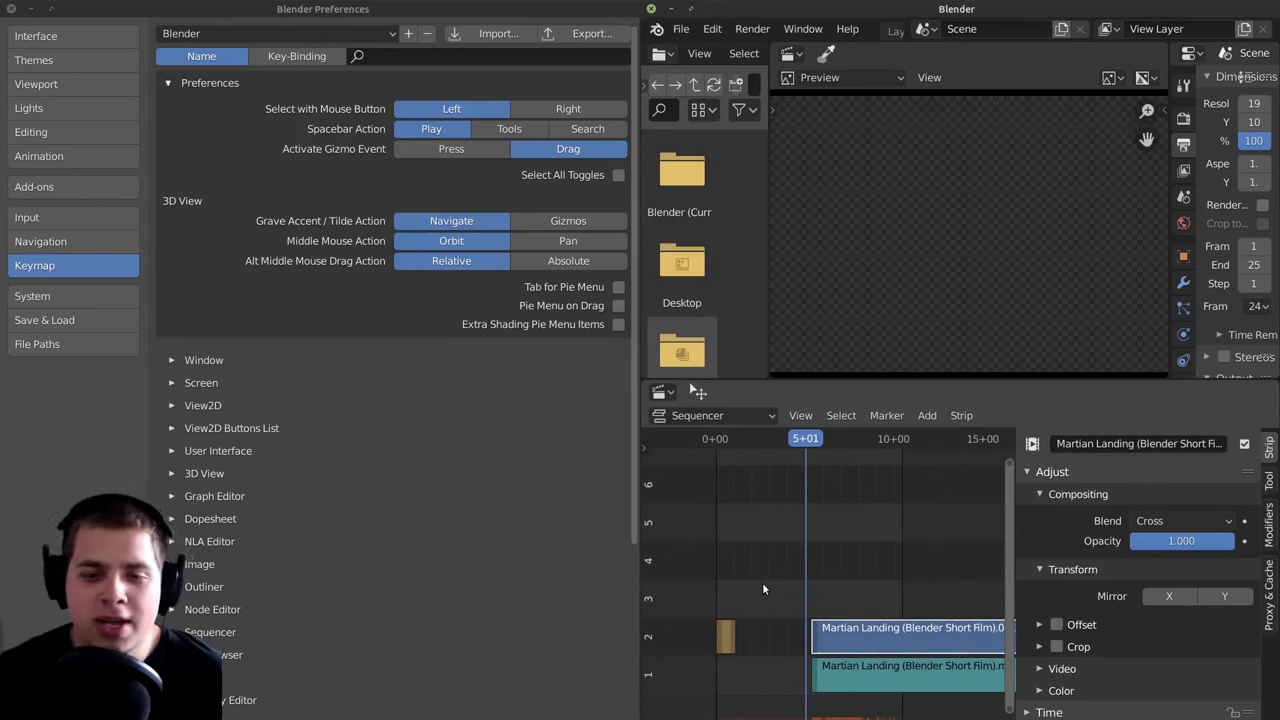
{"action": "scroll", "coordinate": [845, 607], "scroll_direction": "down", "scroll_amount": 1, "text": "ctrl"}
{"action": "scroll", "coordinate": [850, 603], "scroll_direction": "down", "scroll_amount": 3}
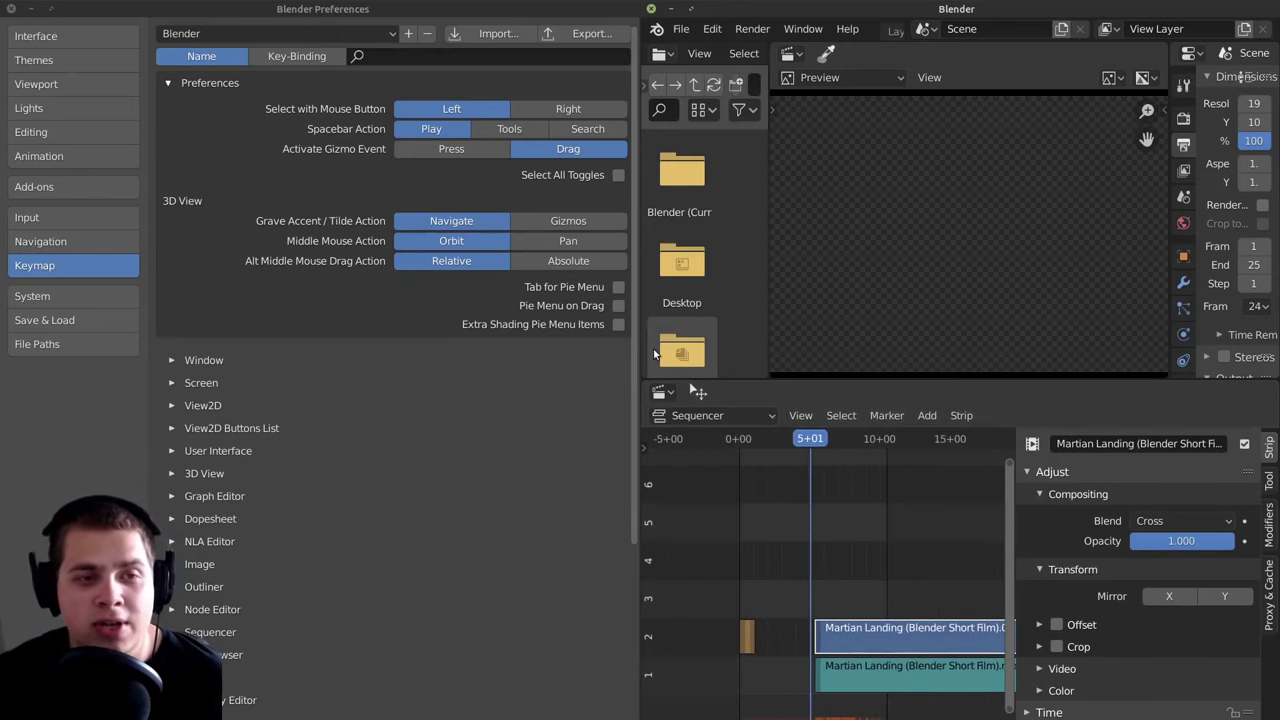
{"action": "scroll", "coordinate": [884, 506], "scroll_direction": "up", "scroll_amount": 1}
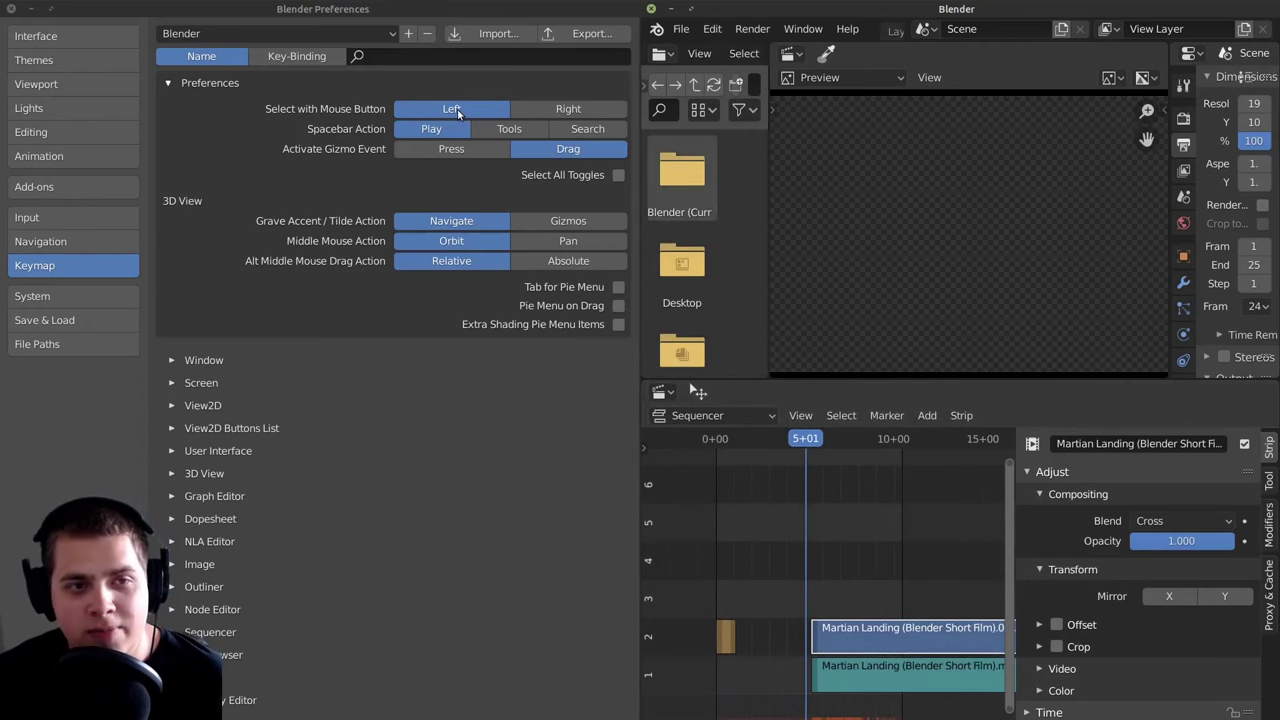
Step: Switch selection to the right mouse button, scrub through the Earth shot, and play
{"action": "left_click", "coordinate": [542, 111]}
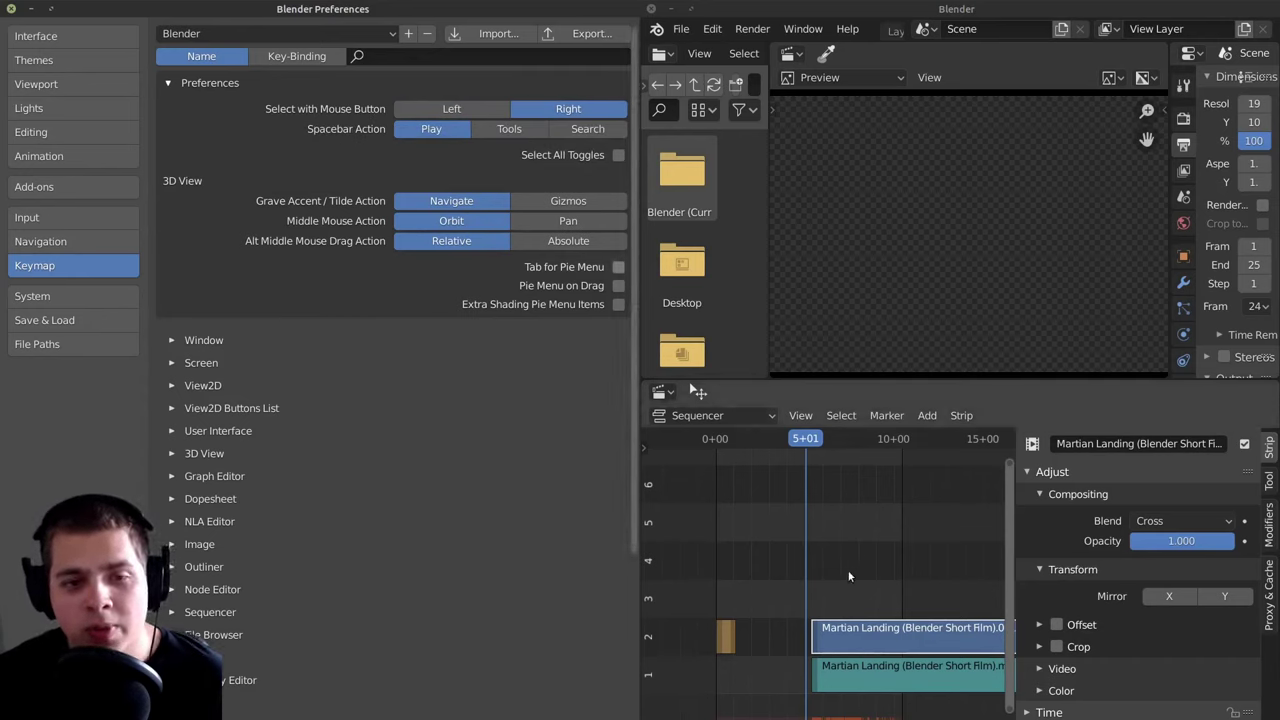
{"action": "left_click_drag", "start_coordinate": [804, 528], "coordinate": [760, 541]}
{"action": "left_click_drag", "start_coordinate": [771, 444], "coordinate": [771, 547]}
{"action": "key", "text": "space"}
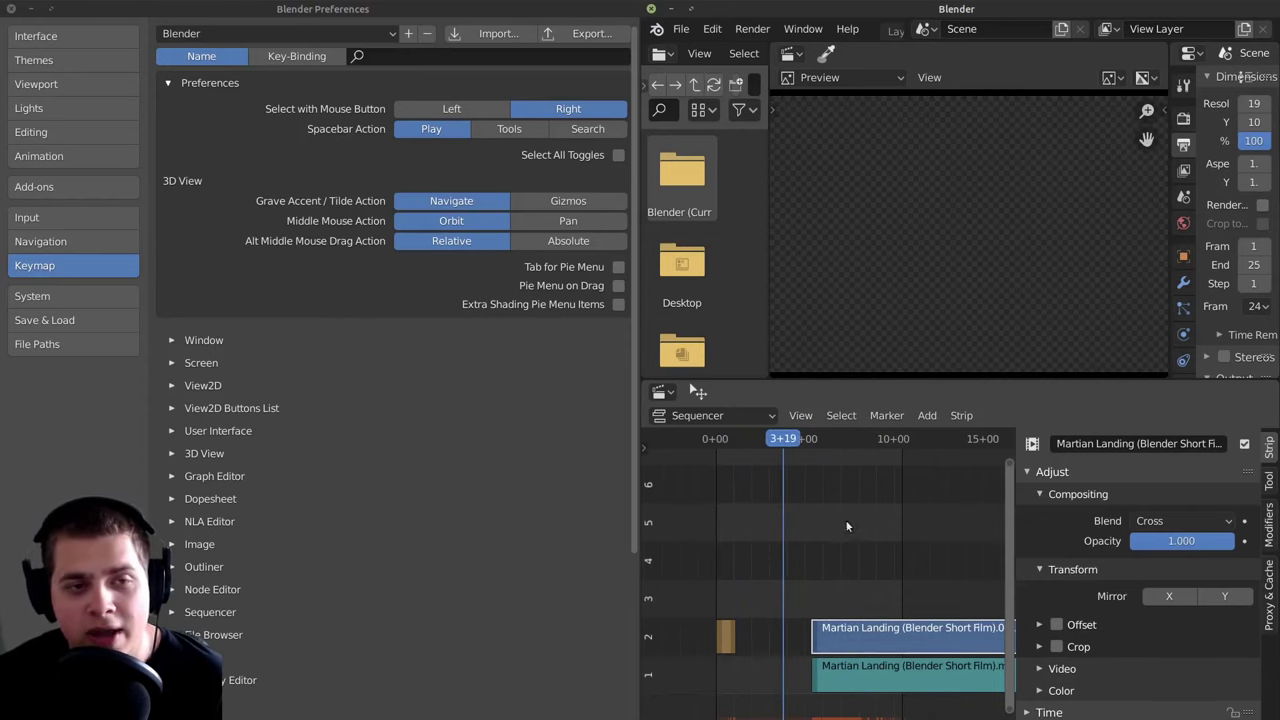
Step: Right-click to select the earth test.png, movie and sound strips, then box-select channels 2–5
{"action": "right_click", "coordinate": [858, 634]}
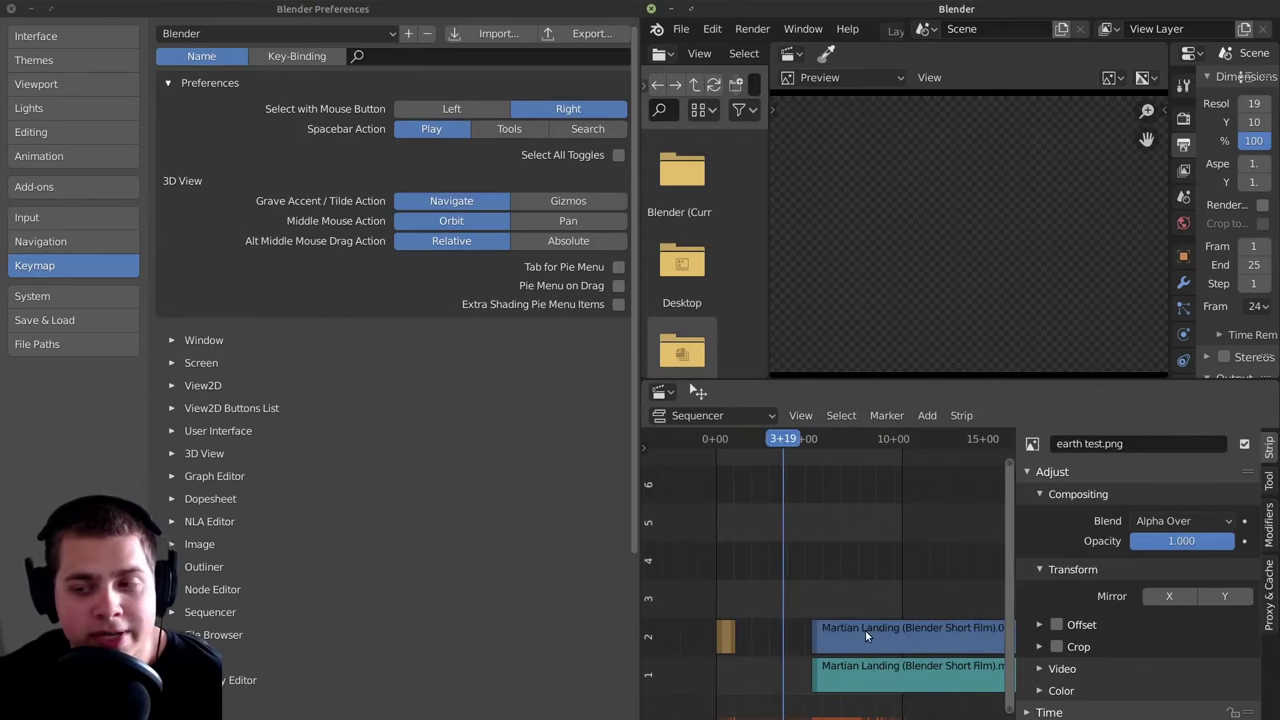
{"action": "right_click", "coordinate": [865, 632]}
{"action": "right_click", "coordinate": [858, 674]}
{"action": "right_click", "coordinate": [860, 633]}
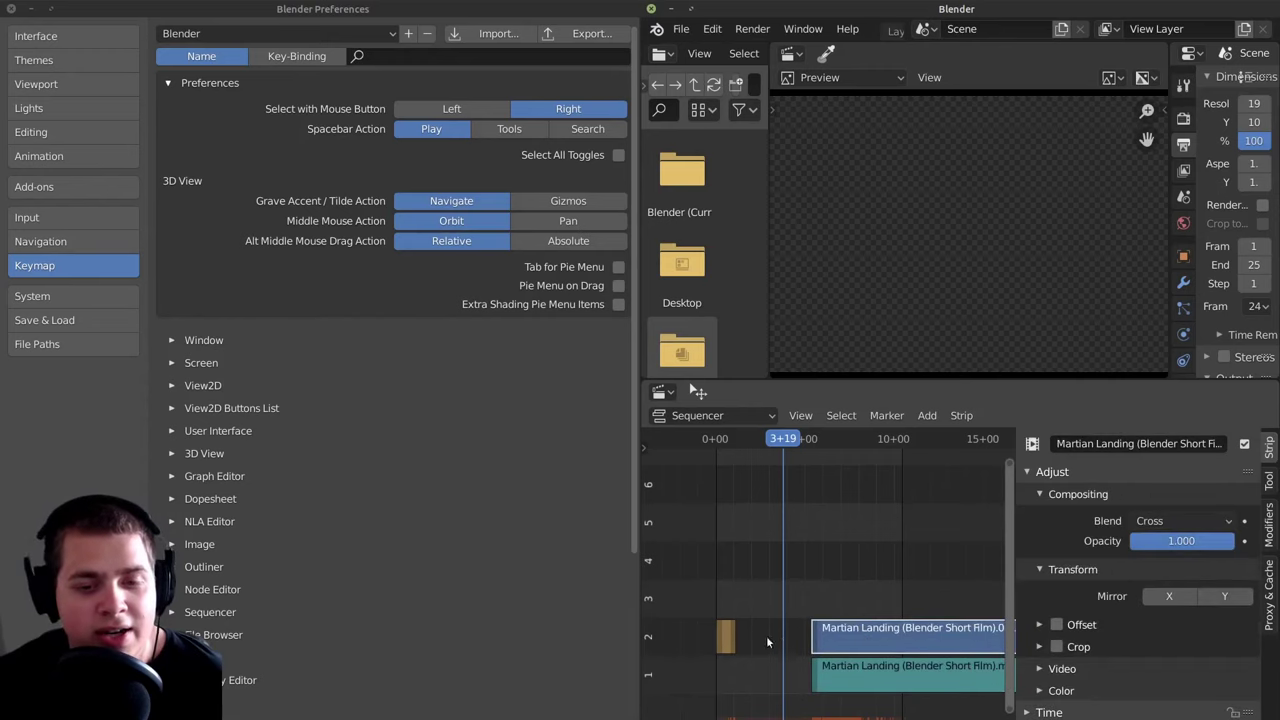
{"action": "right_click", "coordinate": [748, 642]}
{"action": "right_click", "coordinate": [856, 639]}
{"action": "right_click", "coordinate": [858, 676]}
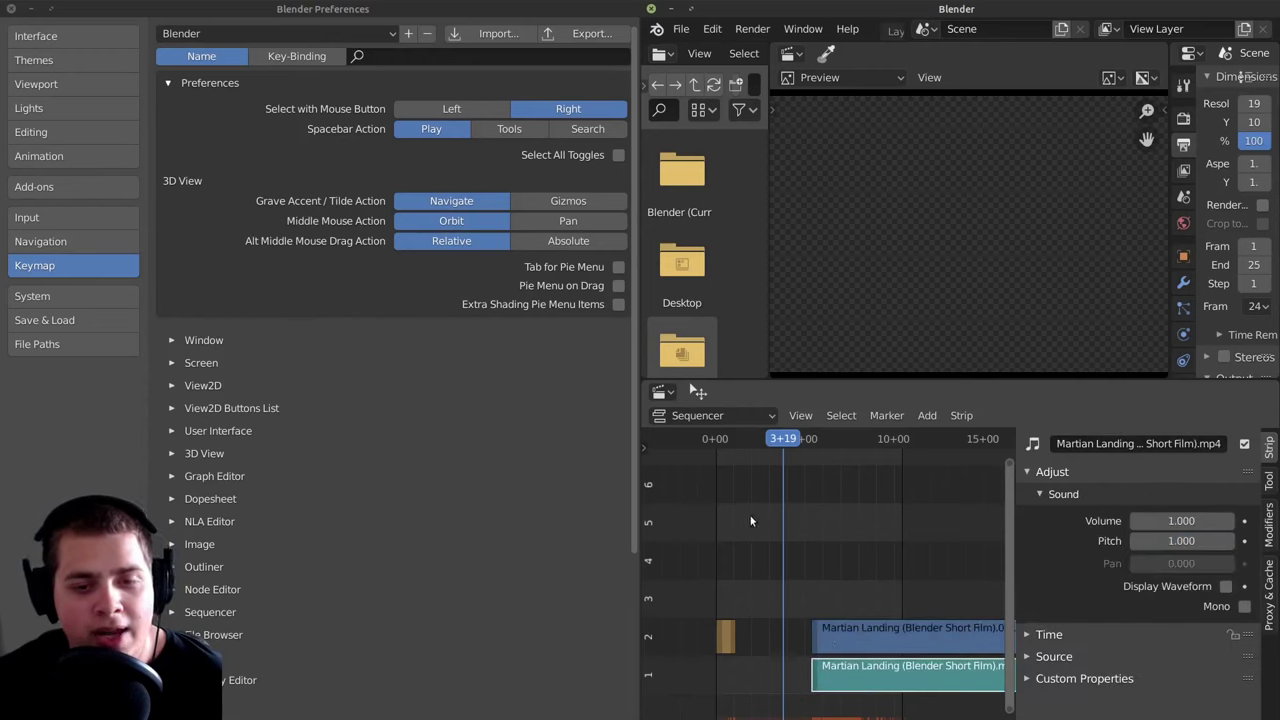
{"action": "left_click_drag", "start_coordinate": [750, 661], "coordinate": [726, 685]}
Step: Toggle selection to Left and back to Right, checking the context menu and Strip menu
{"action": "left_click", "coordinate": [451, 108]}
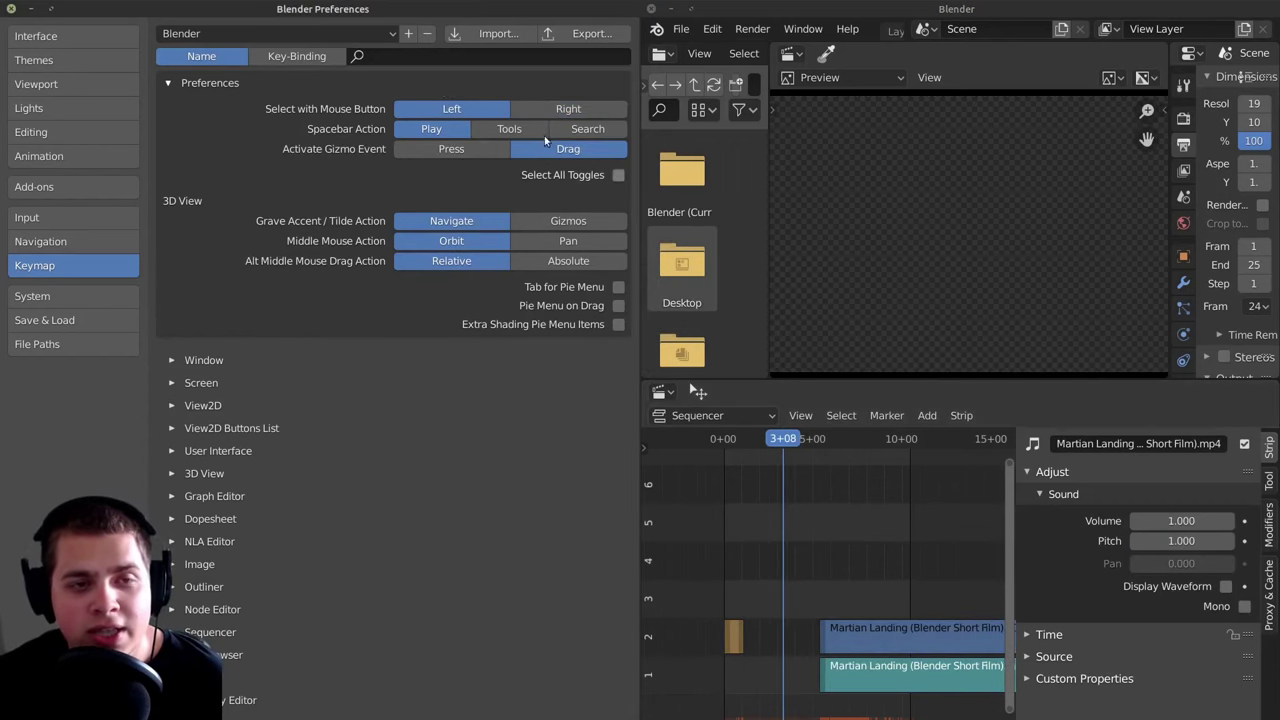
{"action": "right_click", "coordinate": [844, 500]}
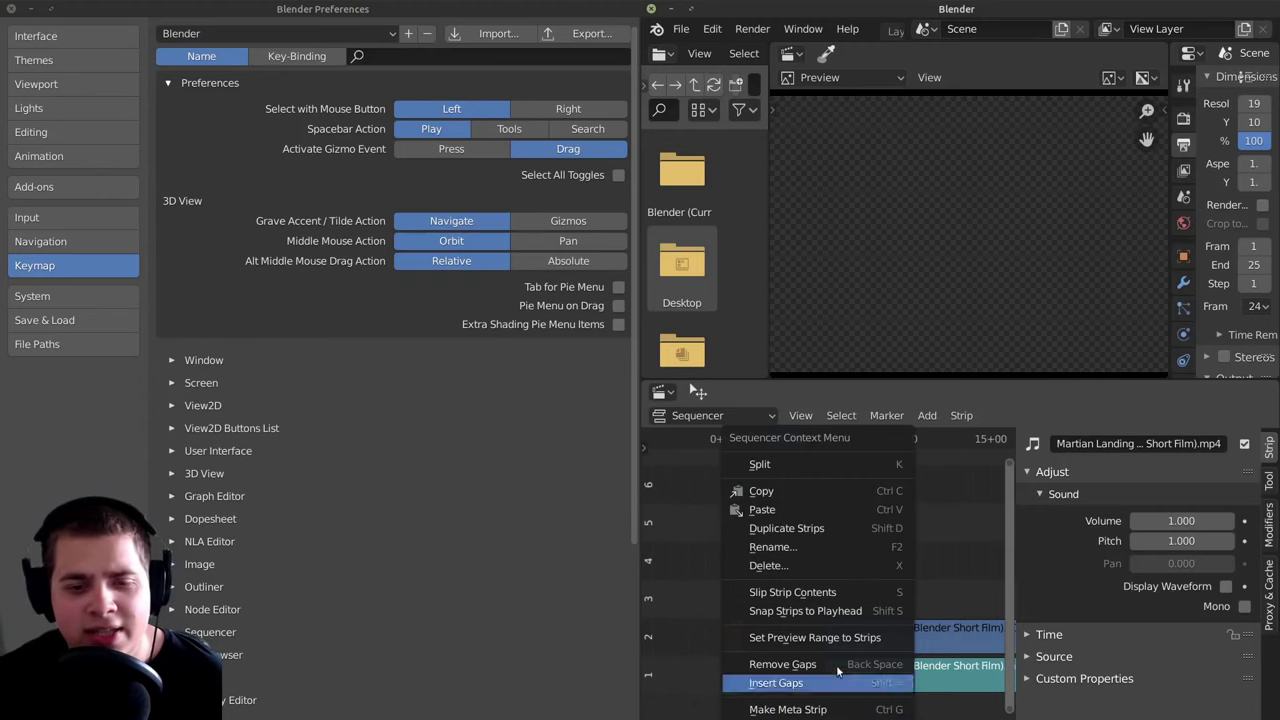
{"action": "left_click", "coordinate": [786, 528]}
{"action": "left_click", "coordinate": [558, 112]}
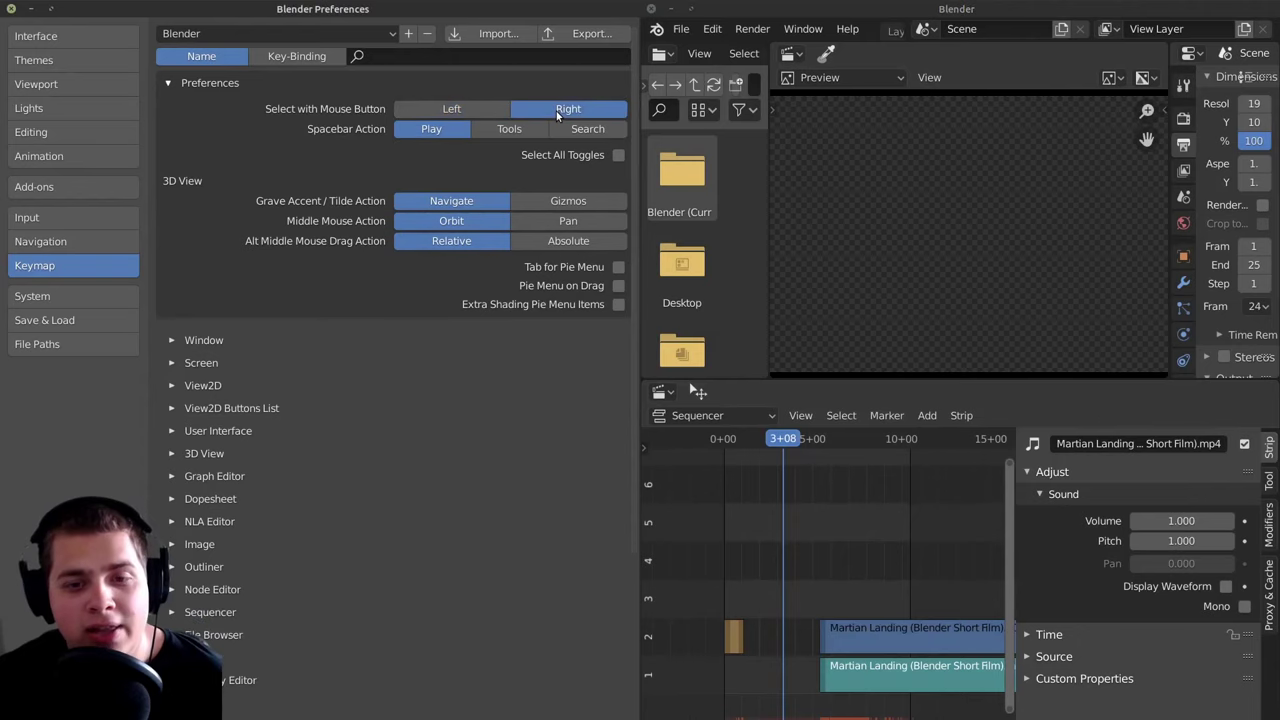
{"action": "left_click_drag", "start_coordinate": [810, 527], "coordinate": [744, 536]}
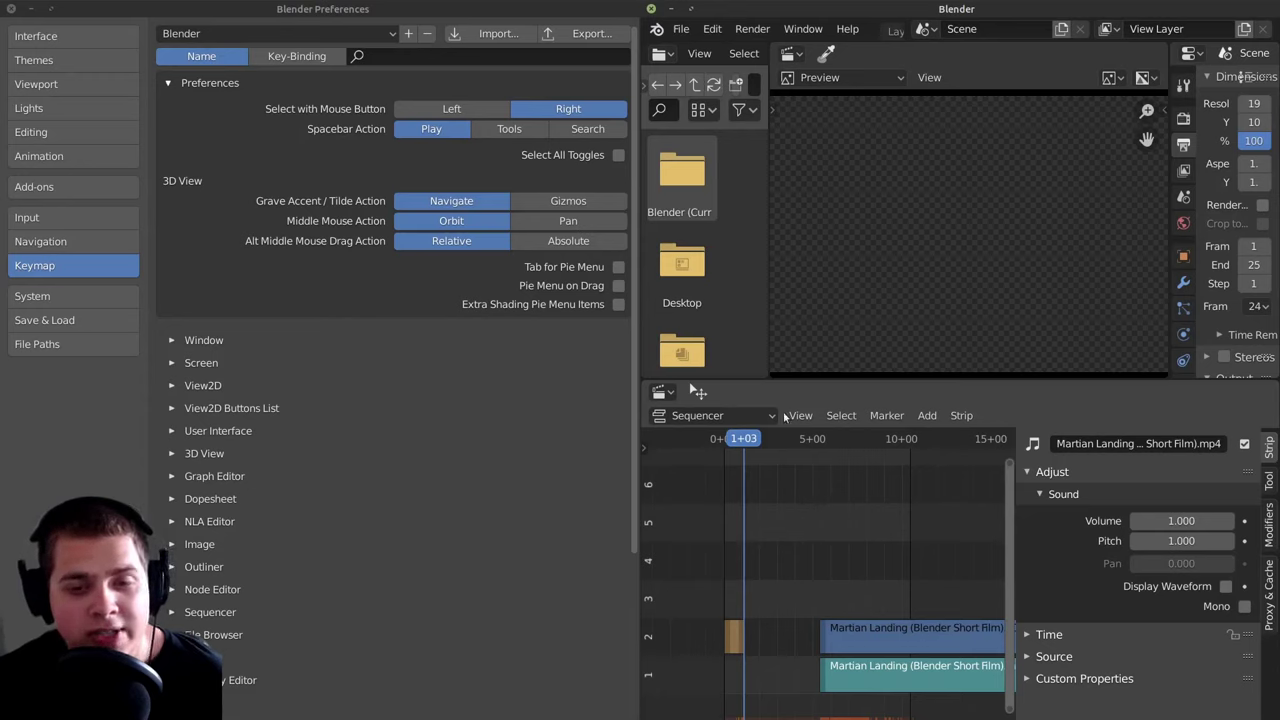
{"action": "left_click", "coordinate": [961, 418]}
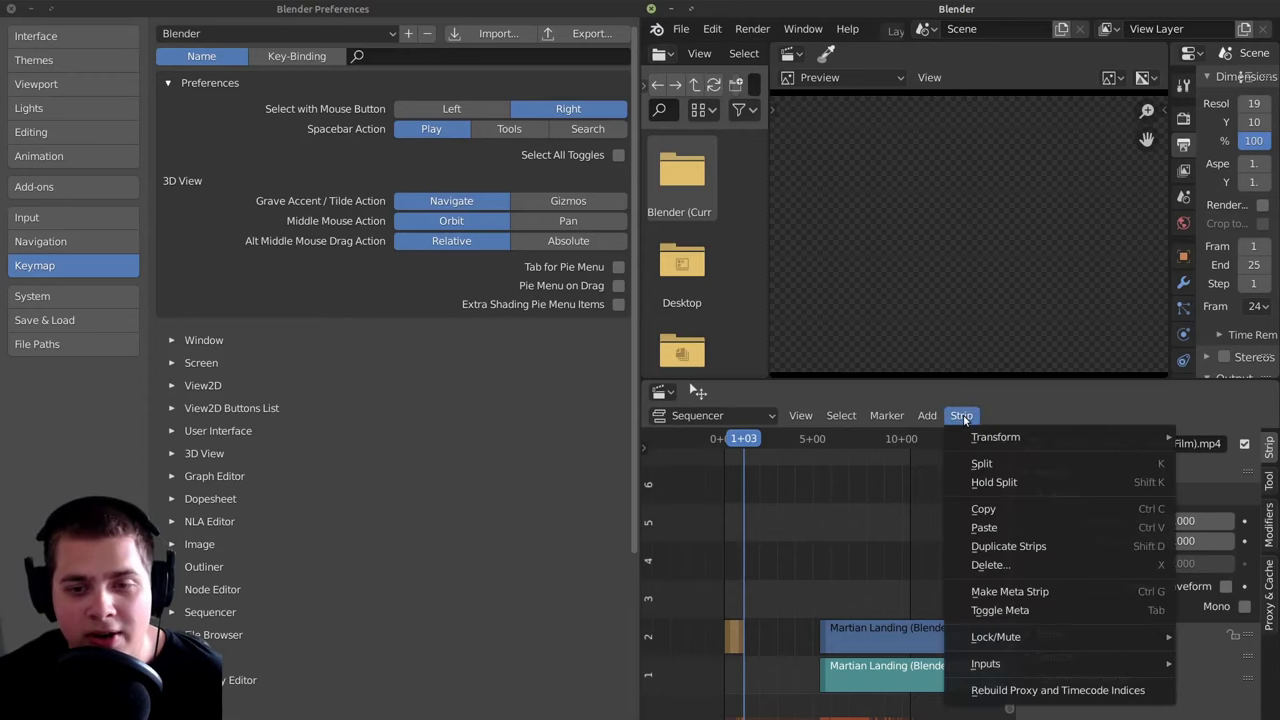
Step: Switch to Left then back to Right select, browsing the Add, Select and Marker menus
{"action": "left_click", "coordinate": [446, 106]}
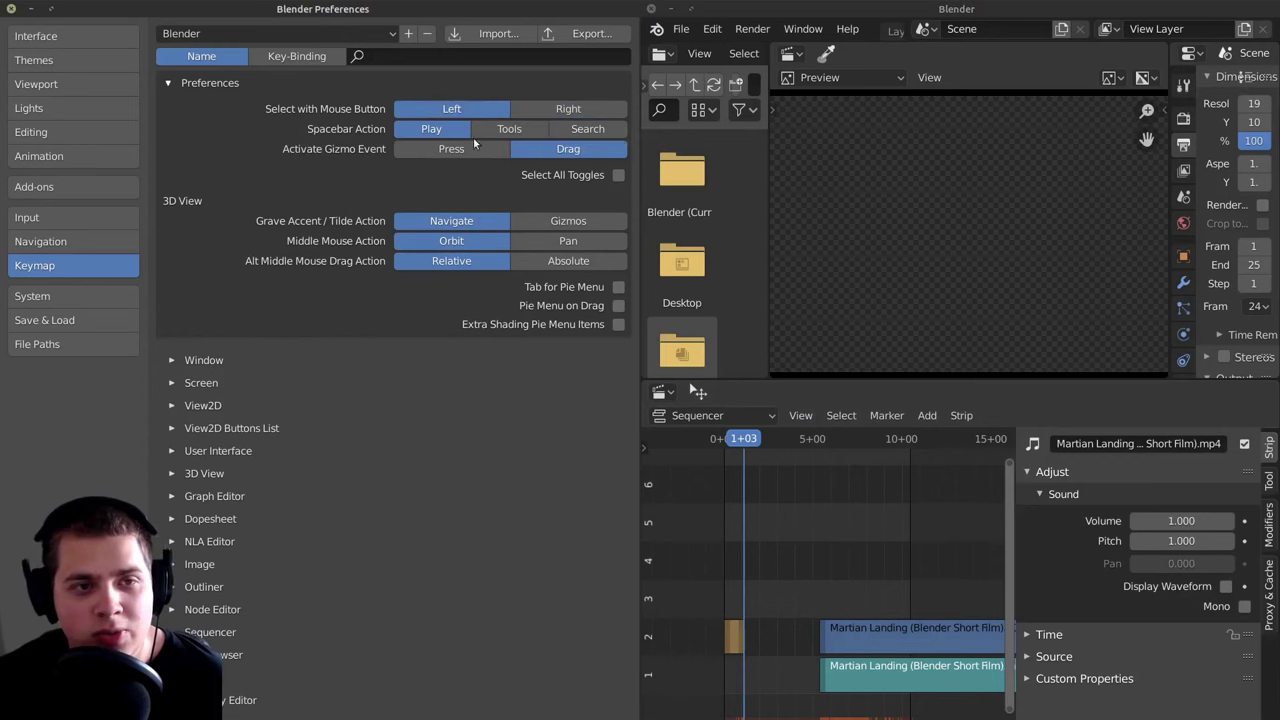
{"action": "right_click", "coordinate": [729, 482]}
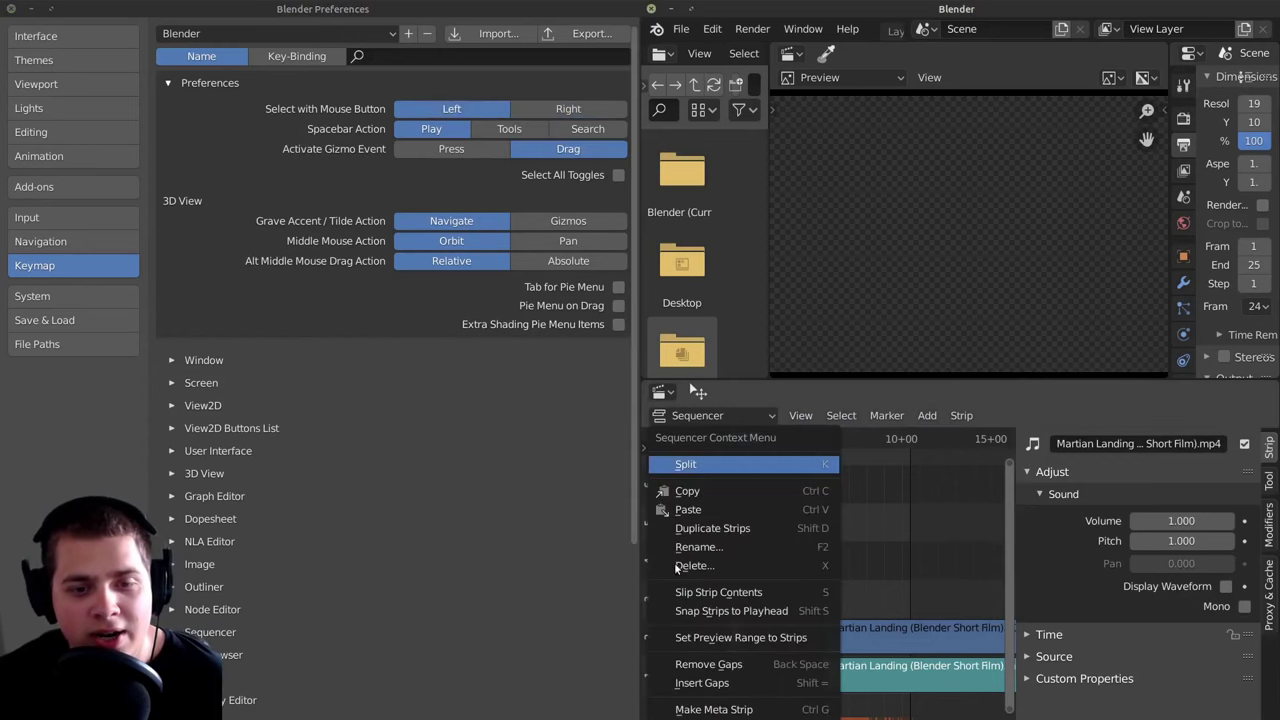
{"action": "left_click", "coordinate": [520, 109]}
{"action": "left_click", "coordinate": [927, 415]}
{"action": "left_click", "coordinate": [841, 415]}
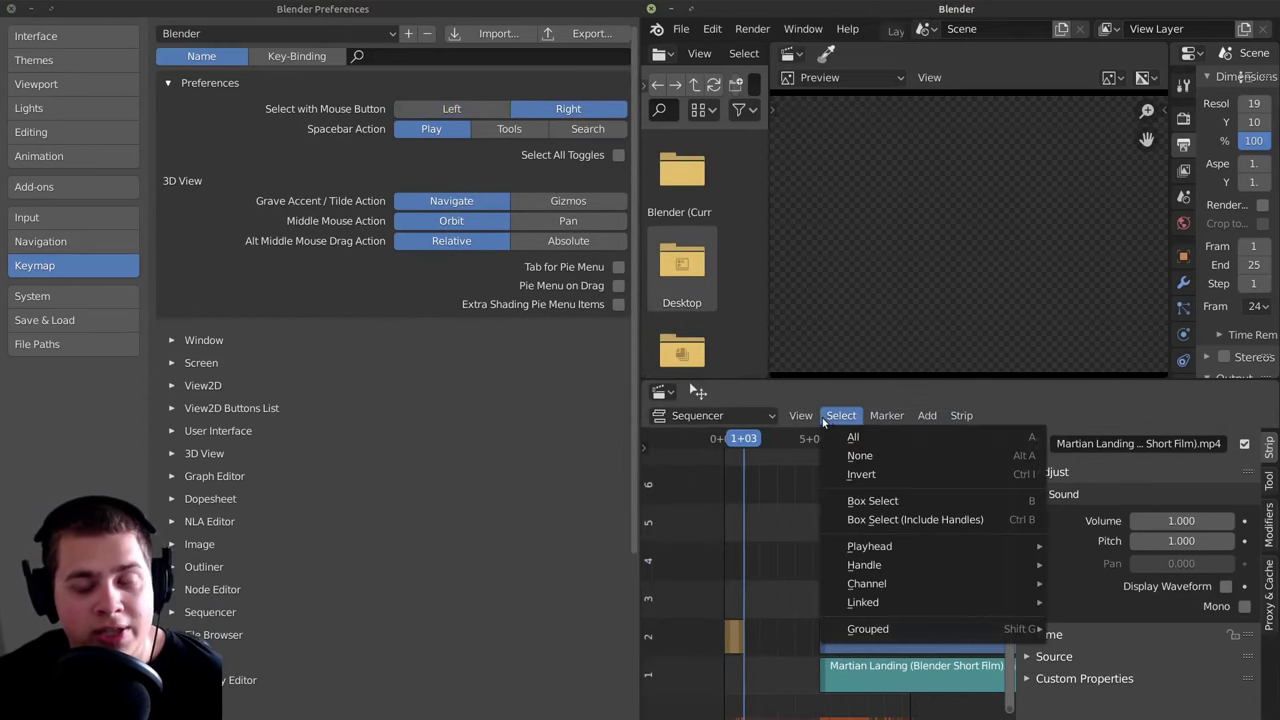
{"action": "mouse_move", "coordinate": [923, 420]}
{"action": "mouse_move", "coordinate": [870, 422]}
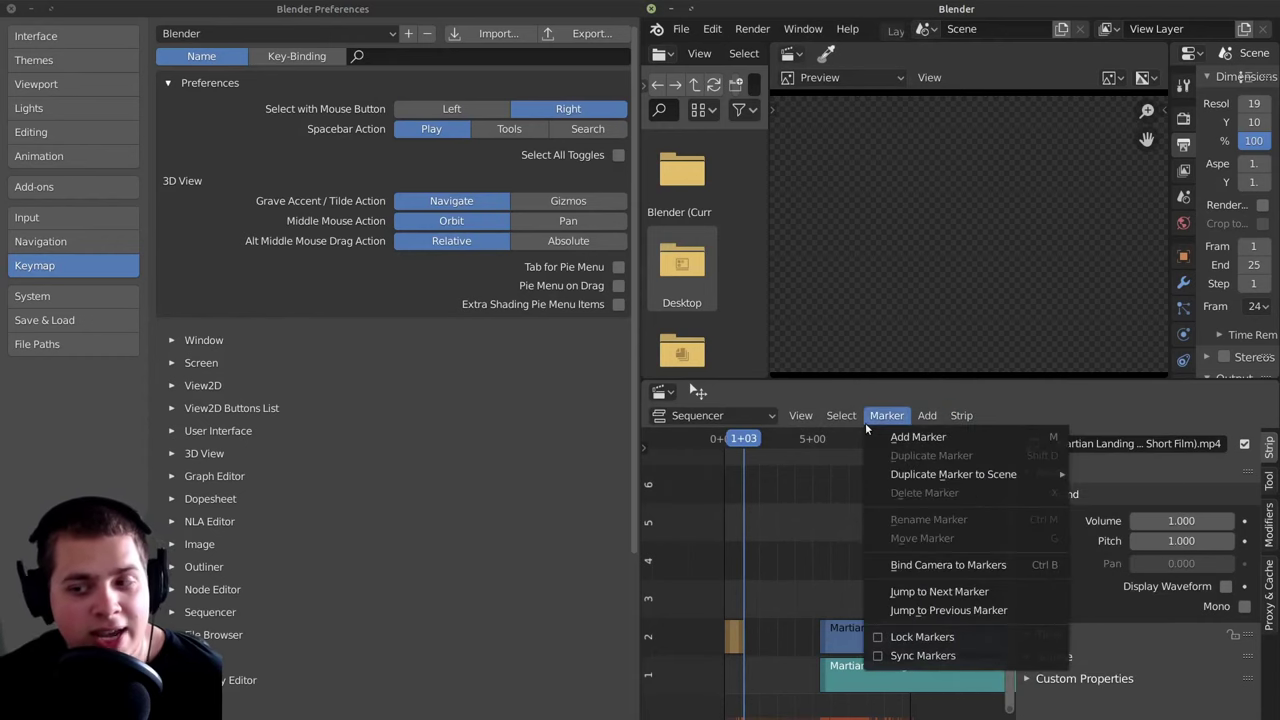
{"action": "left_click", "coordinate": [955, 417]}
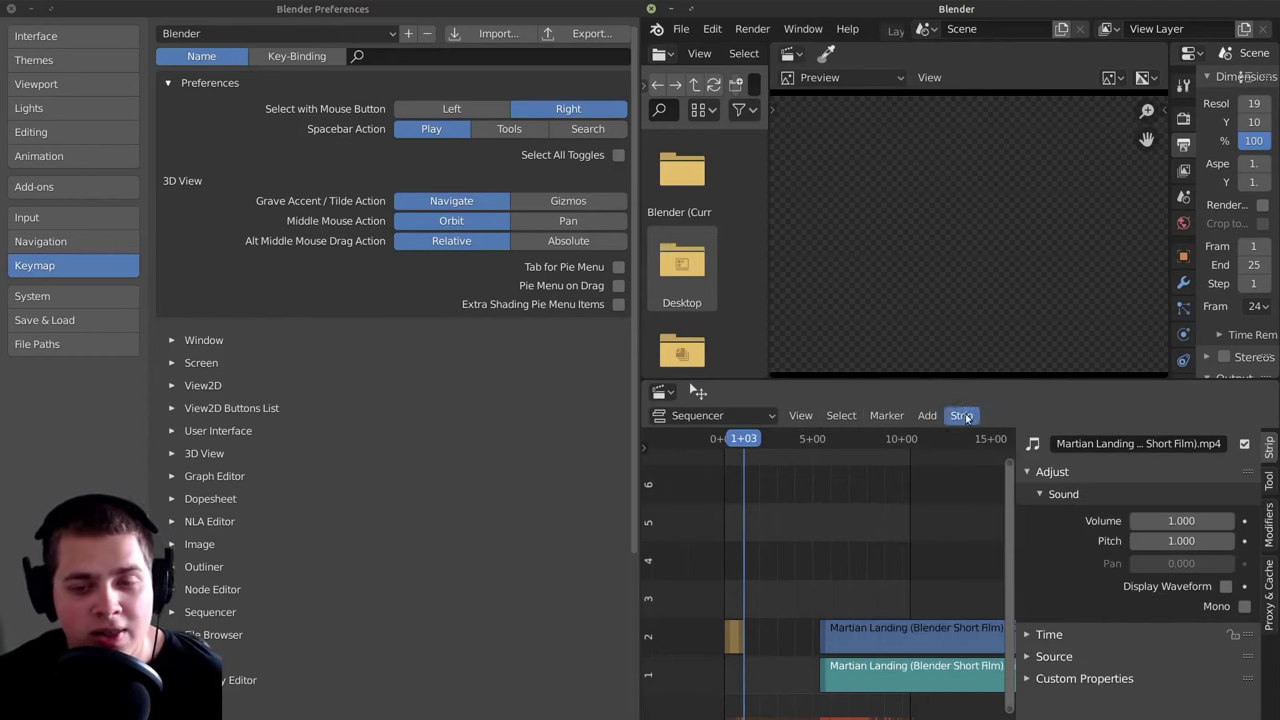
{"action": "mouse_move", "coordinate": [802, 418]}
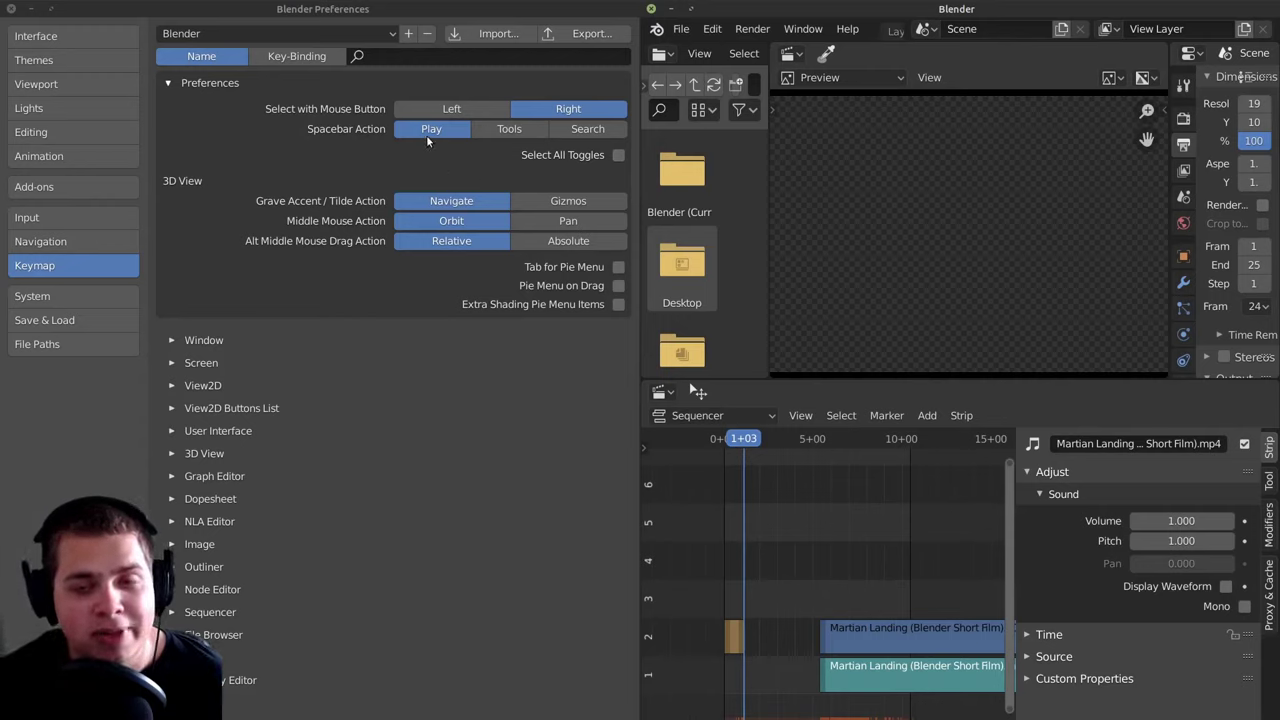
{"action": "left_click", "coordinate": [845, 599]}
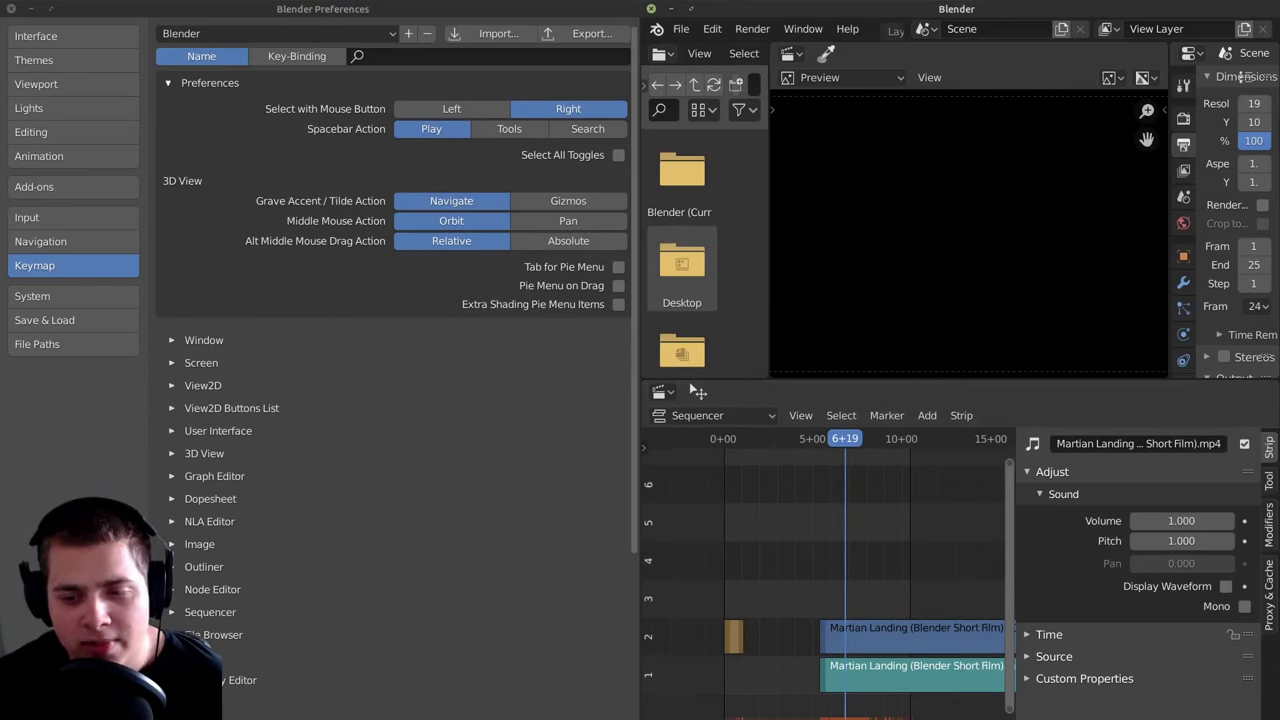
{"action": "middle_click_drag", "start_coordinate": [907, 577], "coordinate": [779, 577]}
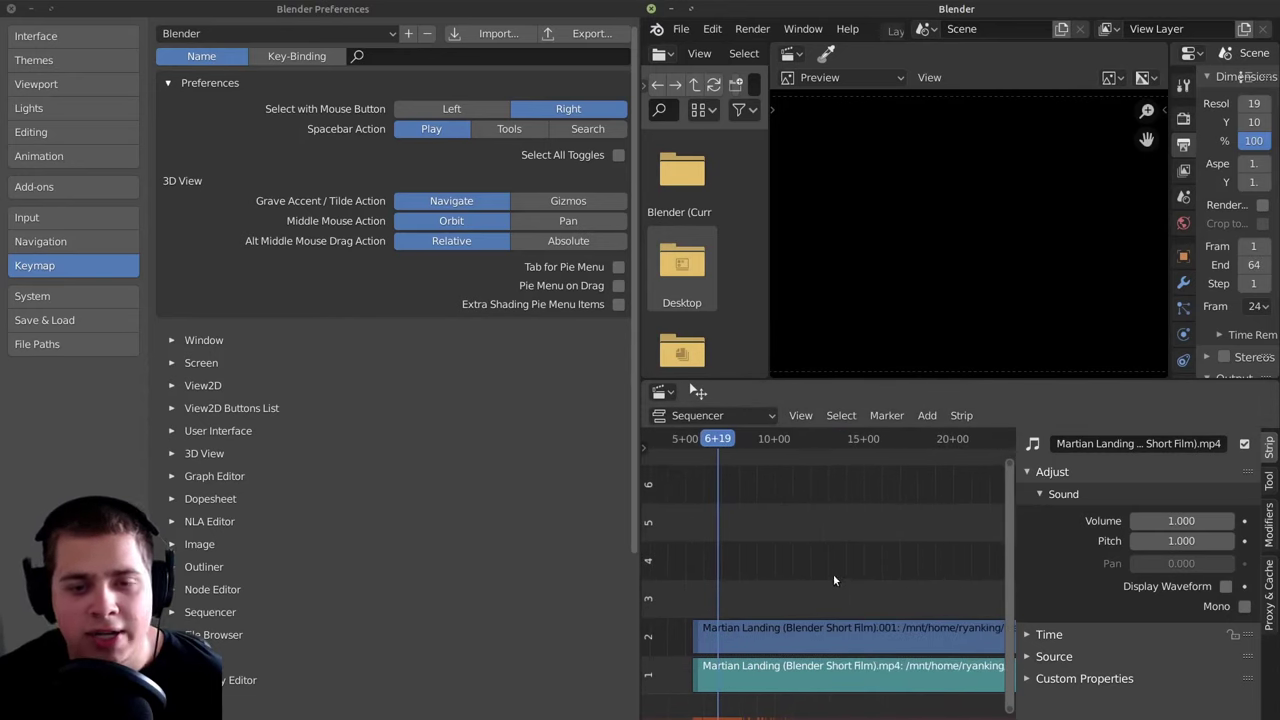
{"action": "key", "text": "space"}
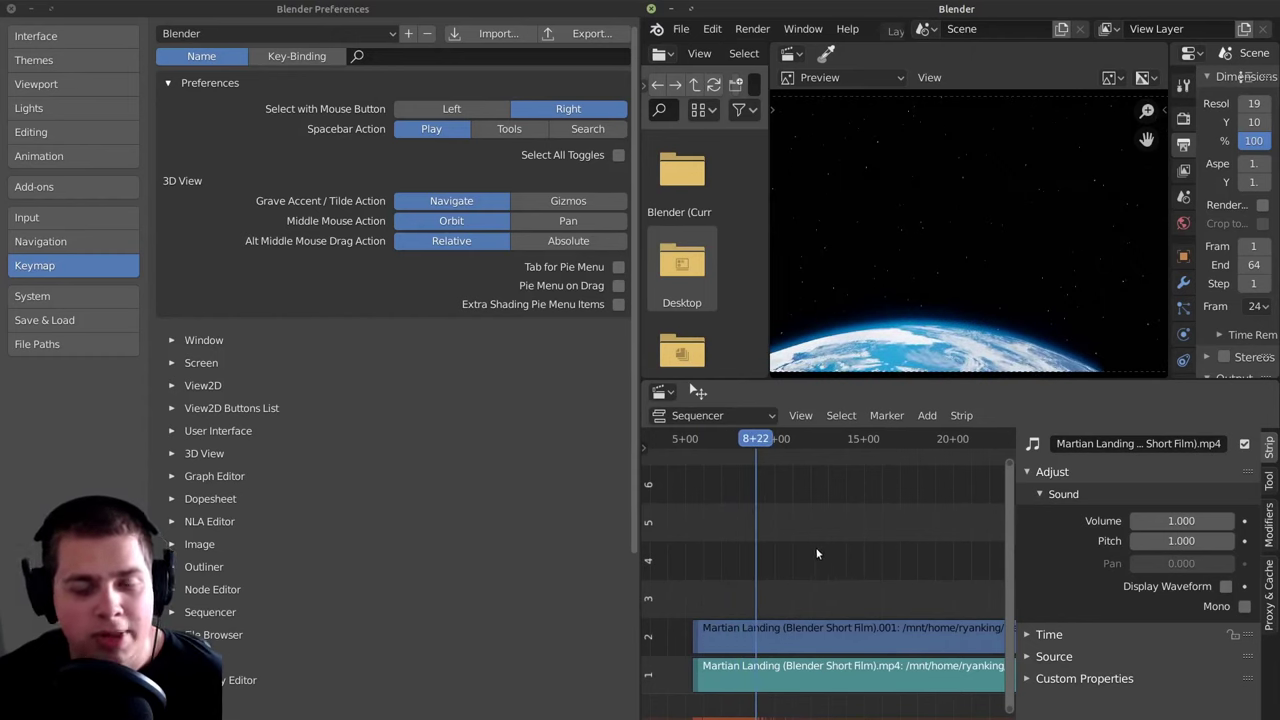
{"action": "key", "text": "h"}
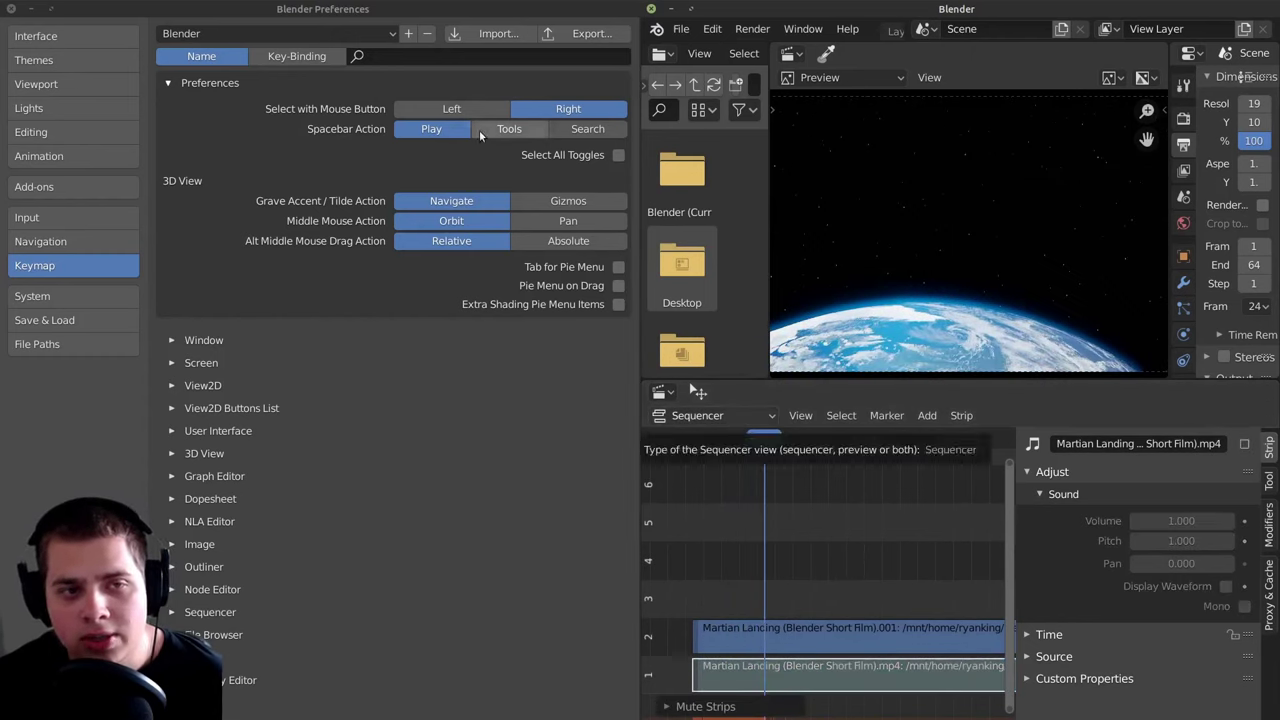
{"action": "left_click", "coordinate": [505, 130]}
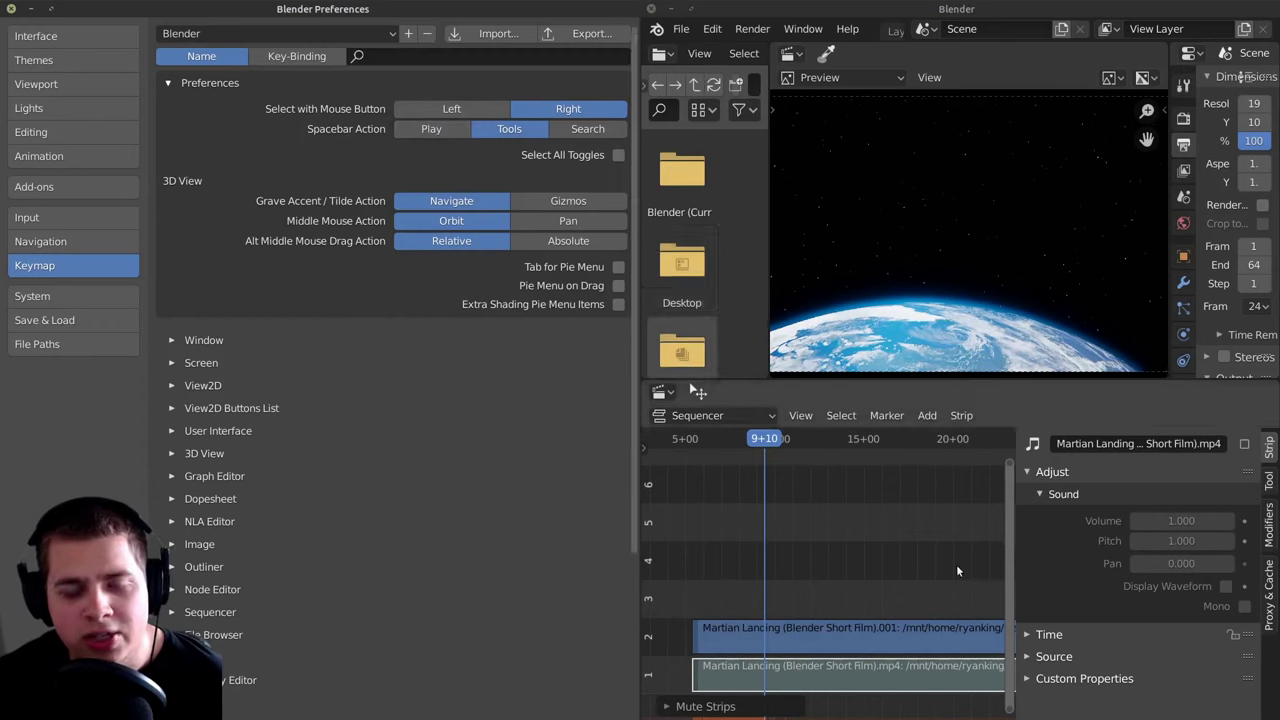
{"action": "middle_click_drag", "start_coordinate": [855, 590], "coordinate": [831, 575]}
{"action": "key", "text": "space"}
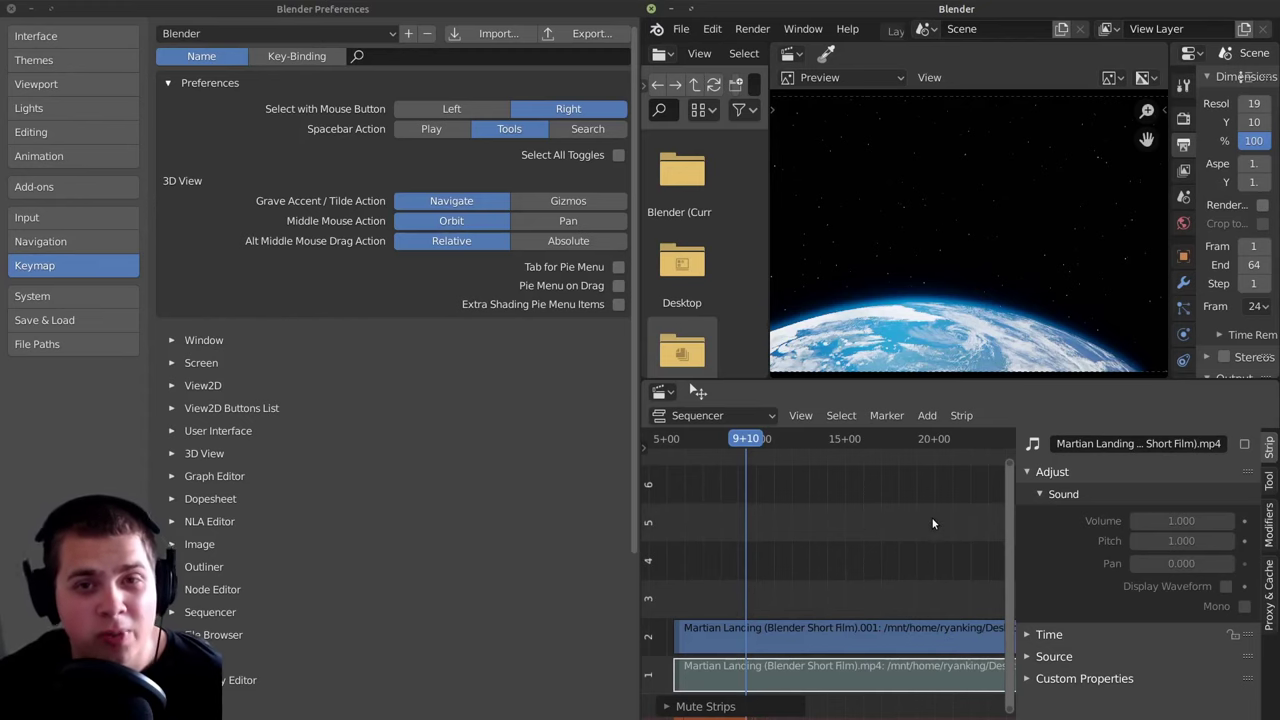
{"action": "scroll", "coordinate": [874, 35], "scroll_direction": "down", "scroll_amount": 3}
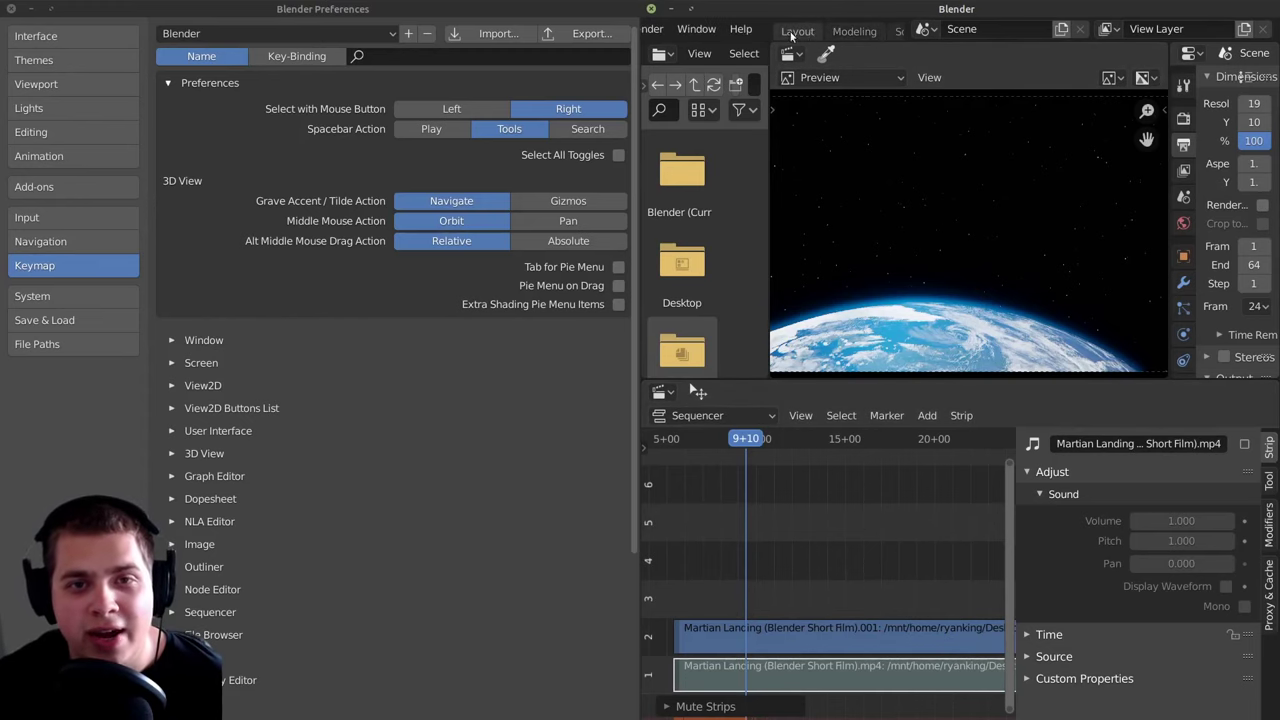
Step: In Layout, set Spacebar Action to Search and test it by searching 'mer'
{"action": "left_click", "coordinate": [803, 33]}
{"action": "key", "text": "space"}
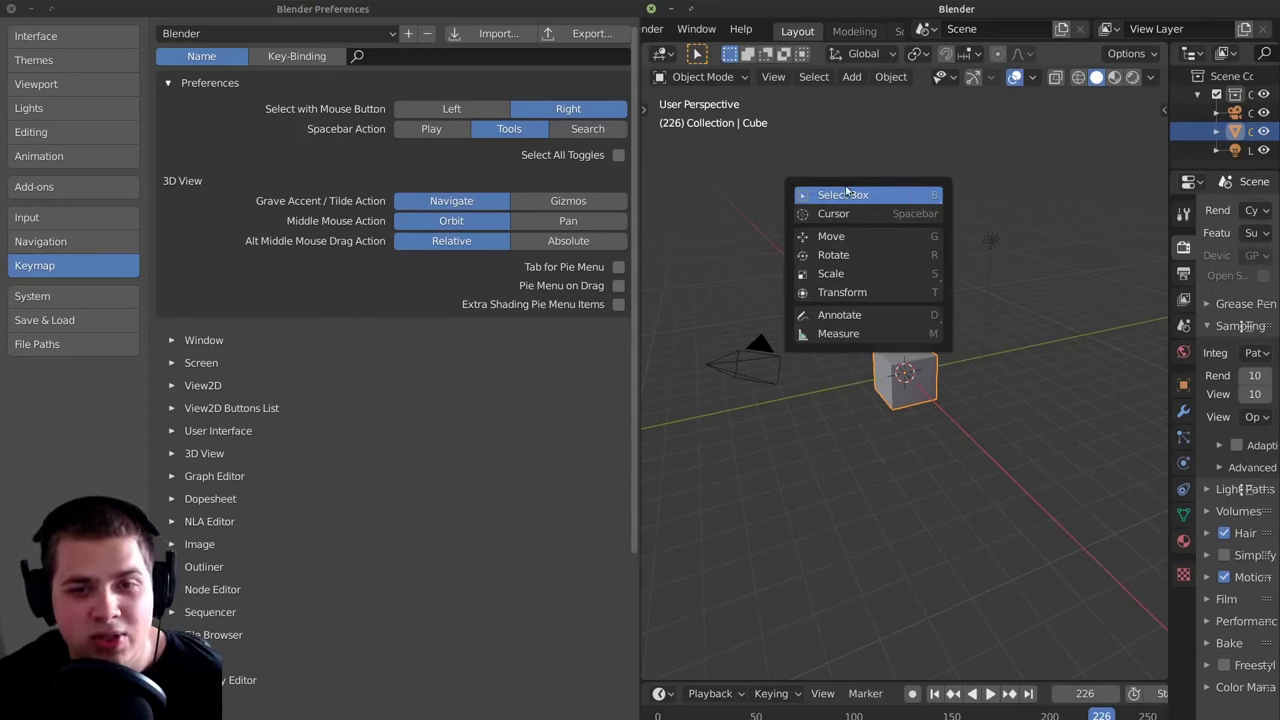
{"action": "left_click", "coordinate": [604, 133]}
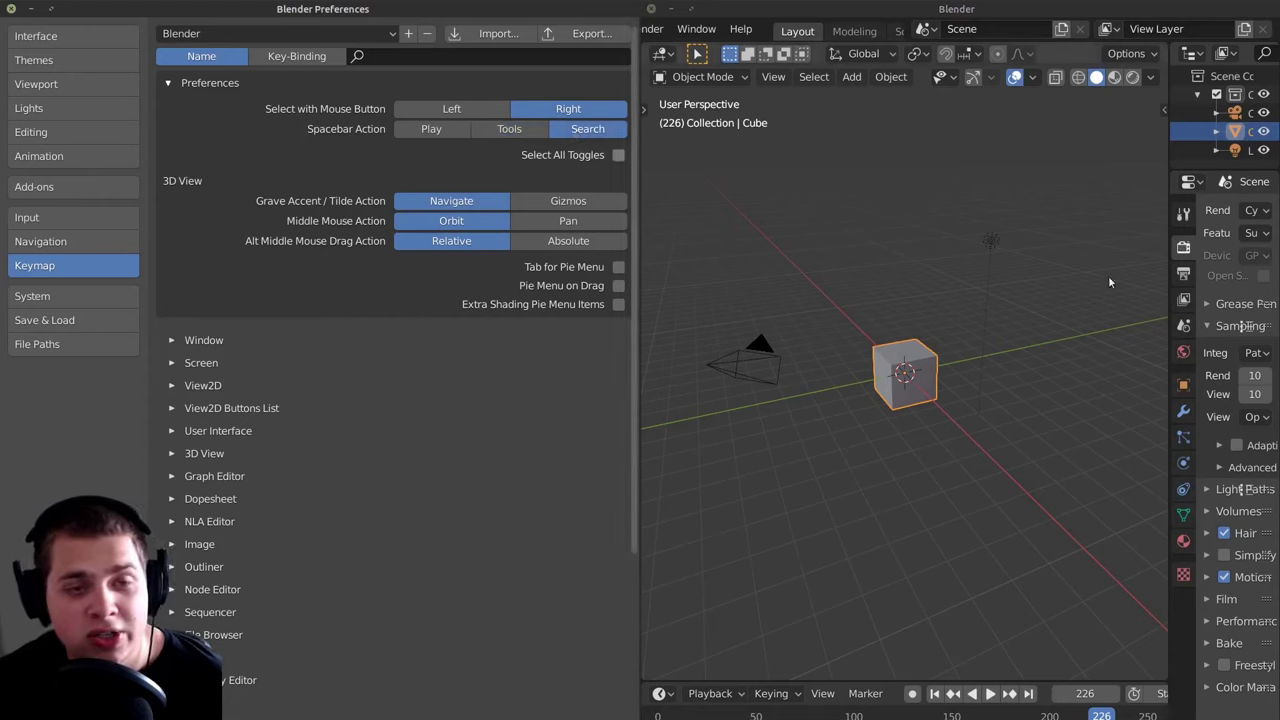
{"action": "key", "text": "space"}
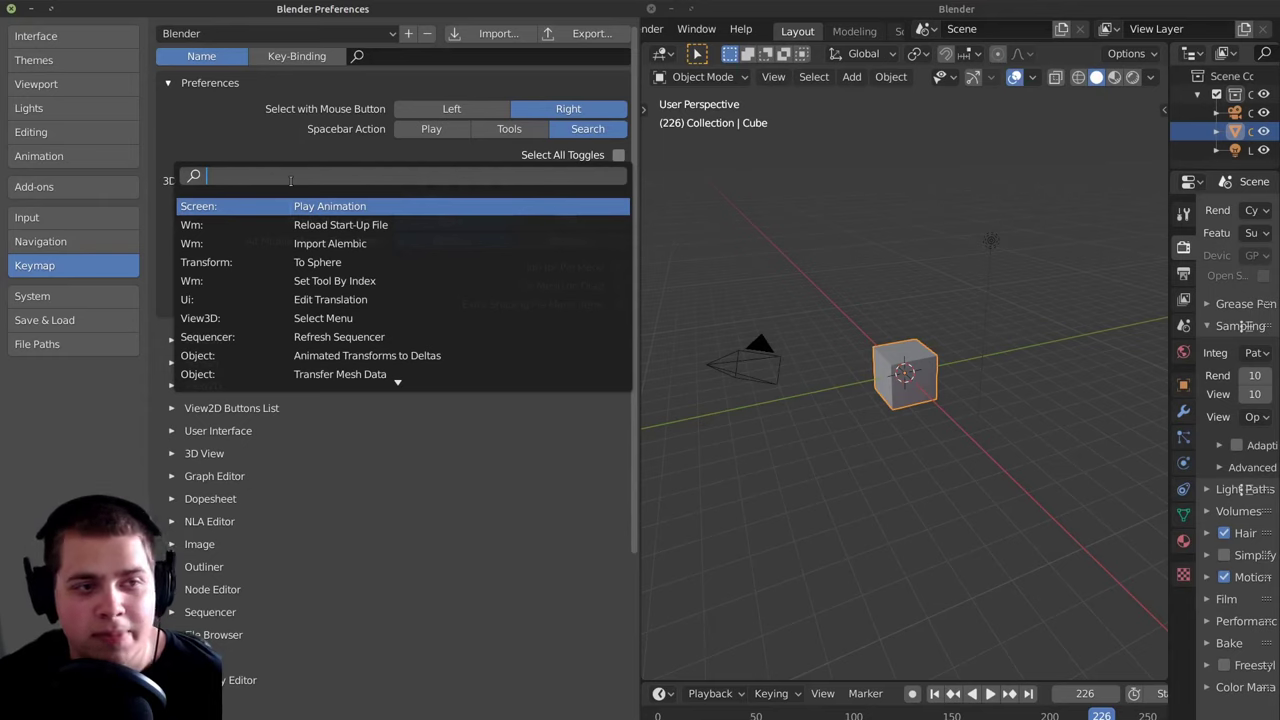
{"action": "type", "text": "merg"}
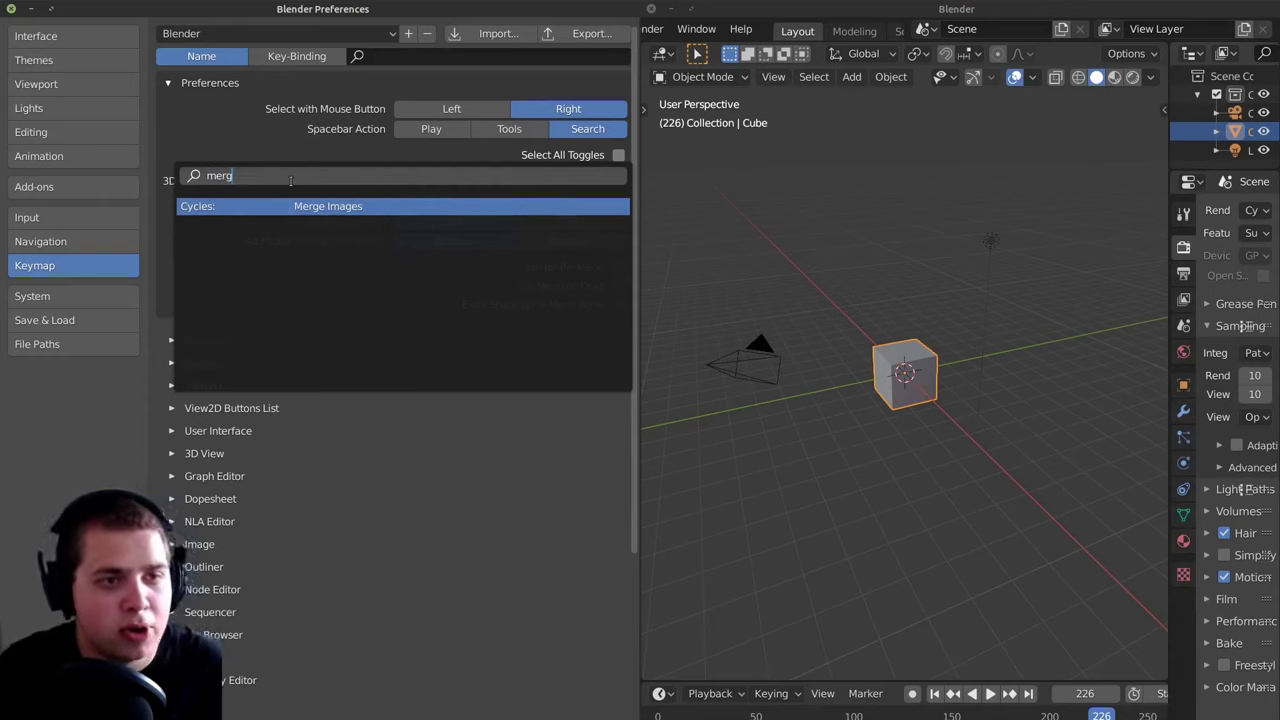
{"action": "right_click", "coordinate": [852, 213], "text": "shift"}
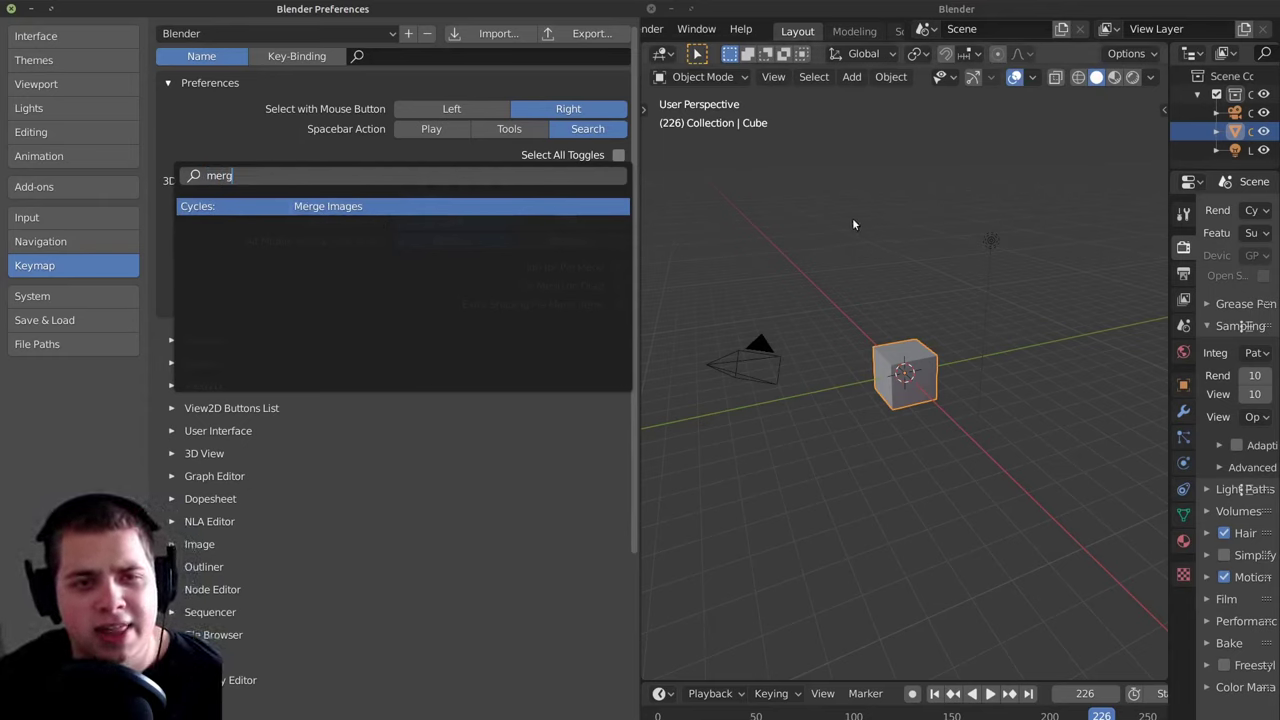
{"action": "key", "text": "Escape"}
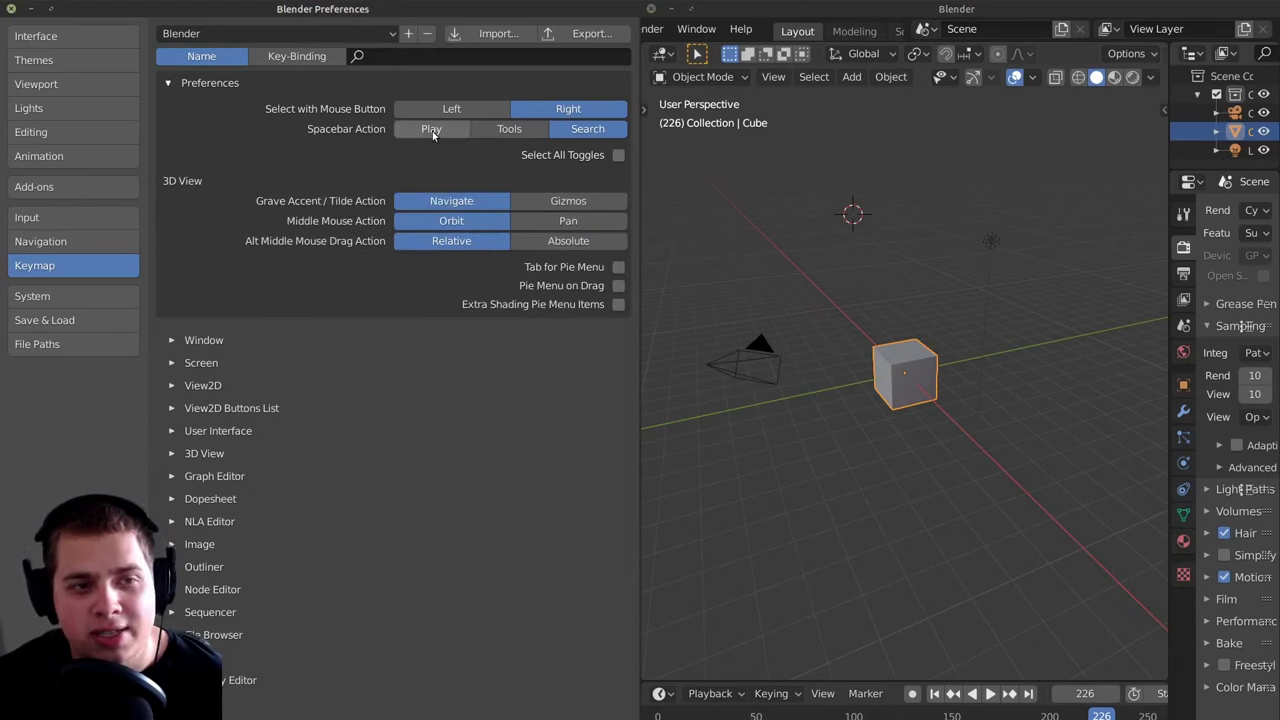
Step: Set Spacebar Action to Play, test playback, and make the timeline taller, stopping at frame 234
{"action": "left_click", "coordinate": [410, 130]}
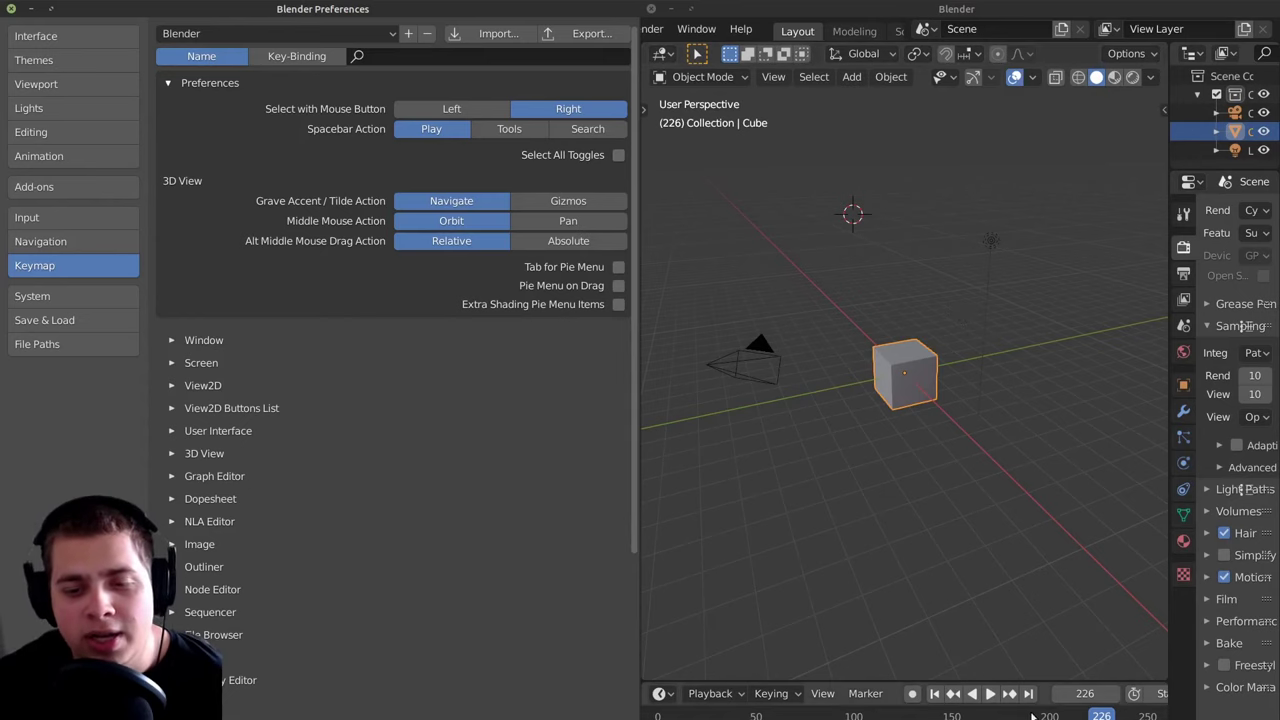
{"action": "key", "text": "space"}
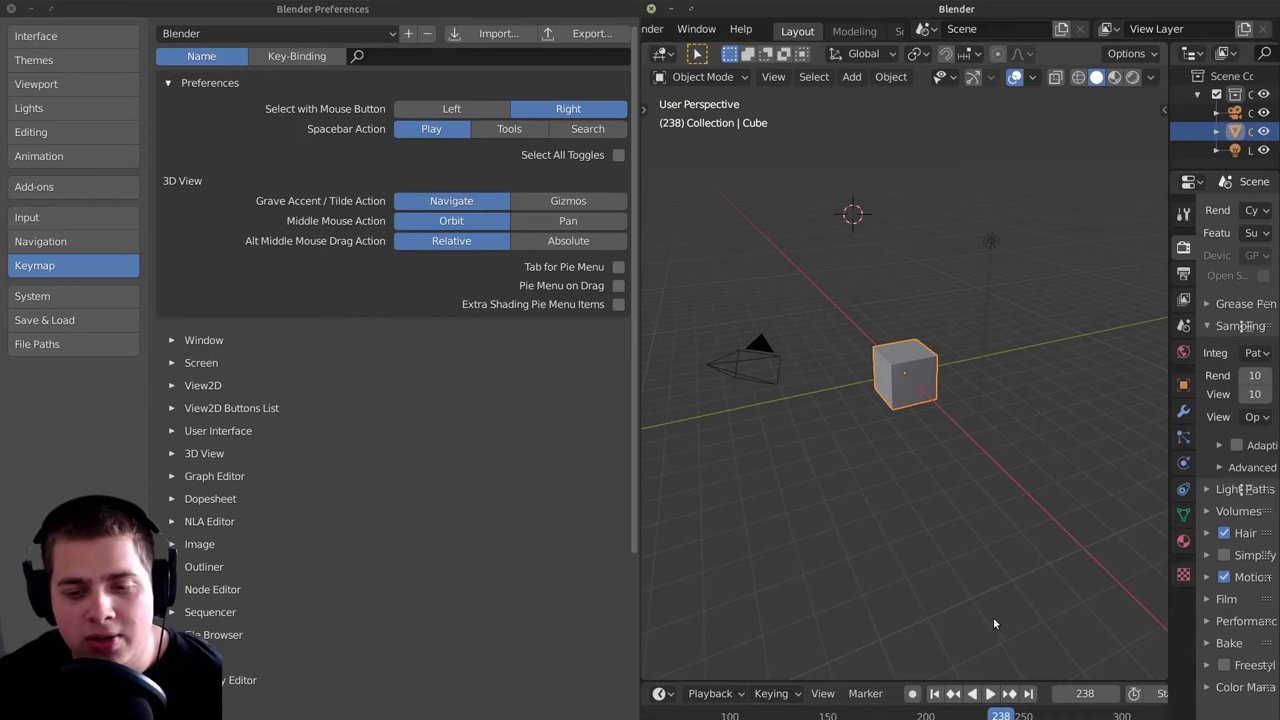
{"action": "key", "text": "space"}
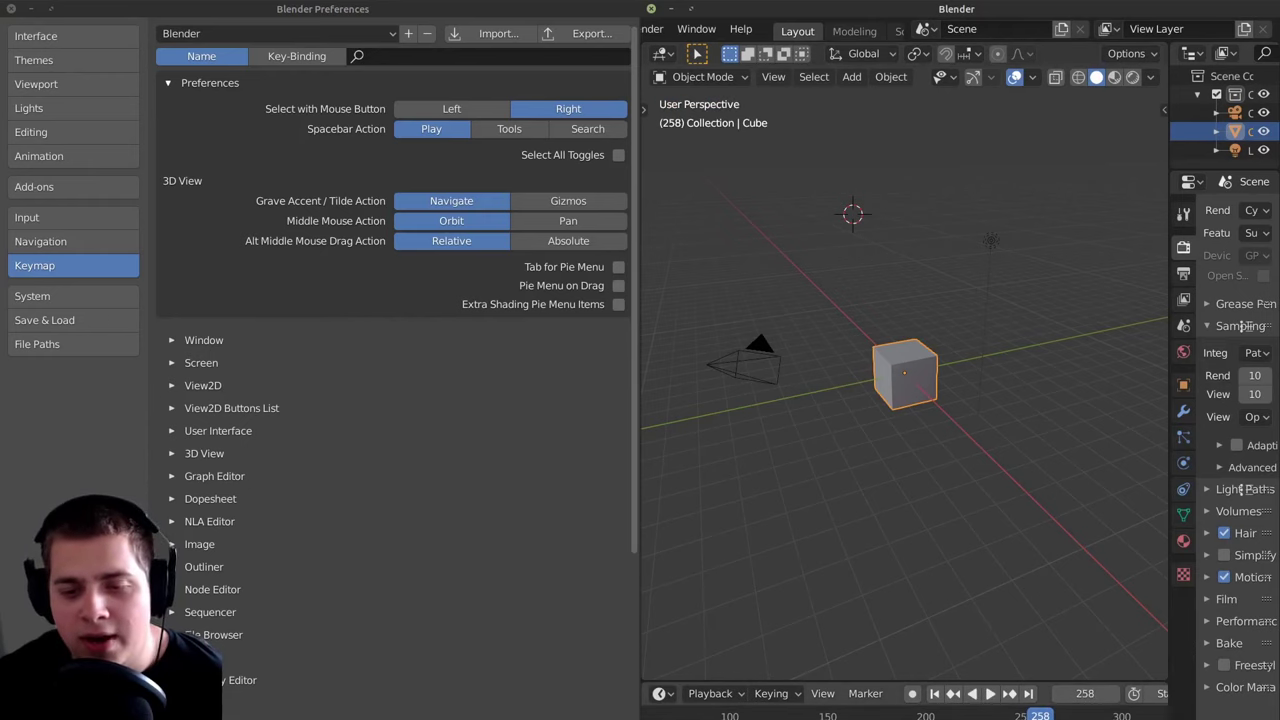
{"action": "left_click_drag", "start_coordinate": [1044, 684], "coordinate": [1044, 616]}
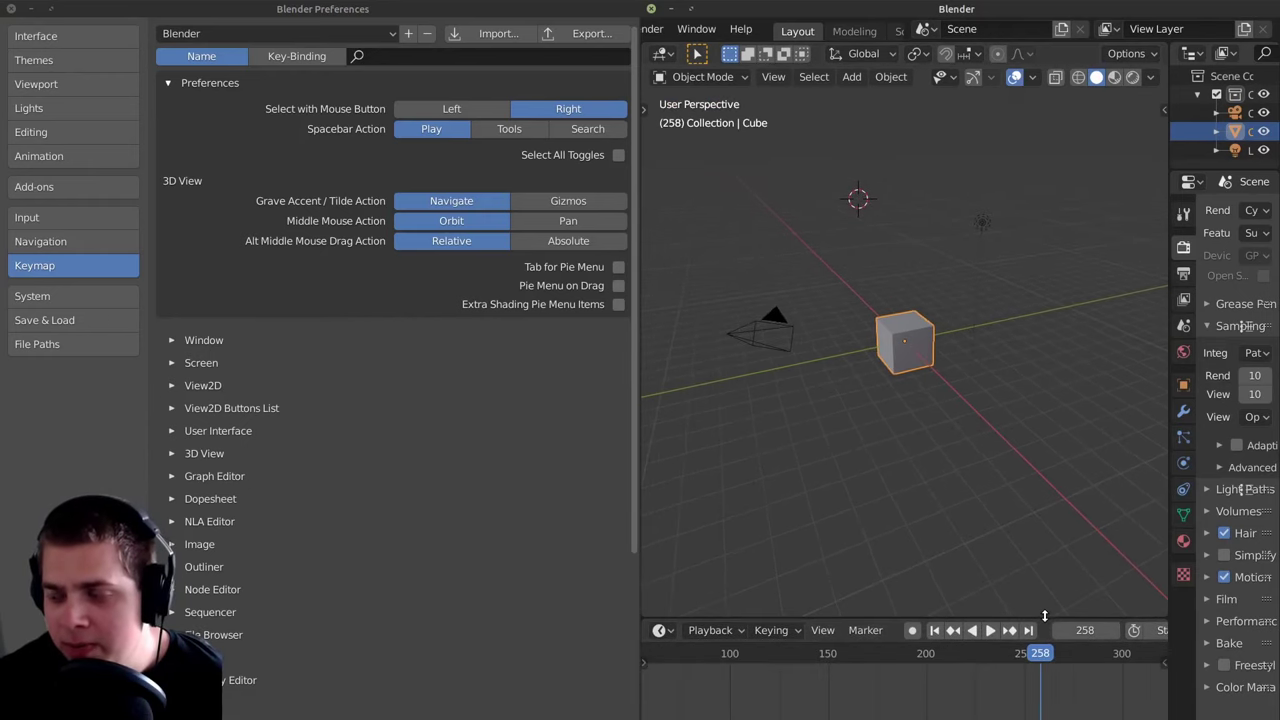
{"action": "key", "text": "space"}
{"action": "left_click", "coordinate": [940, 653]}
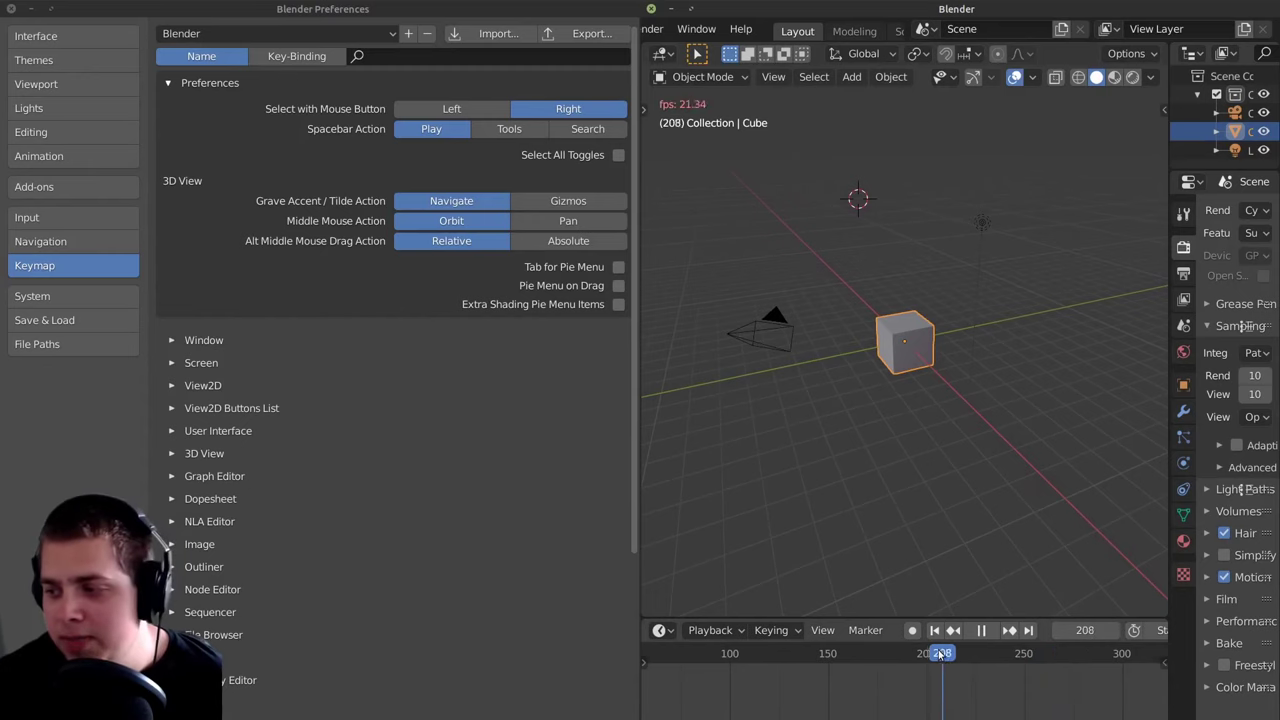
{"action": "key", "text": "space"}
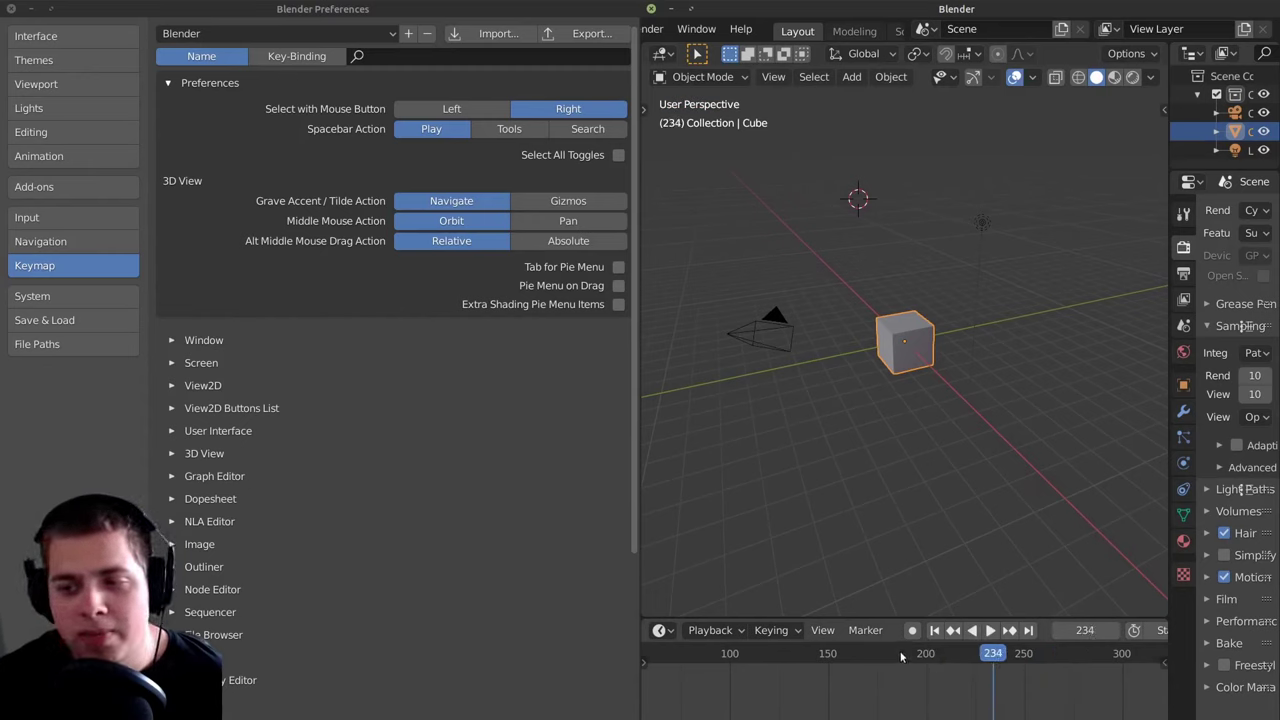
{"action": "scroll", "coordinate": [848, 34], "scroll_direction": "down", "scroll_amount": 4}
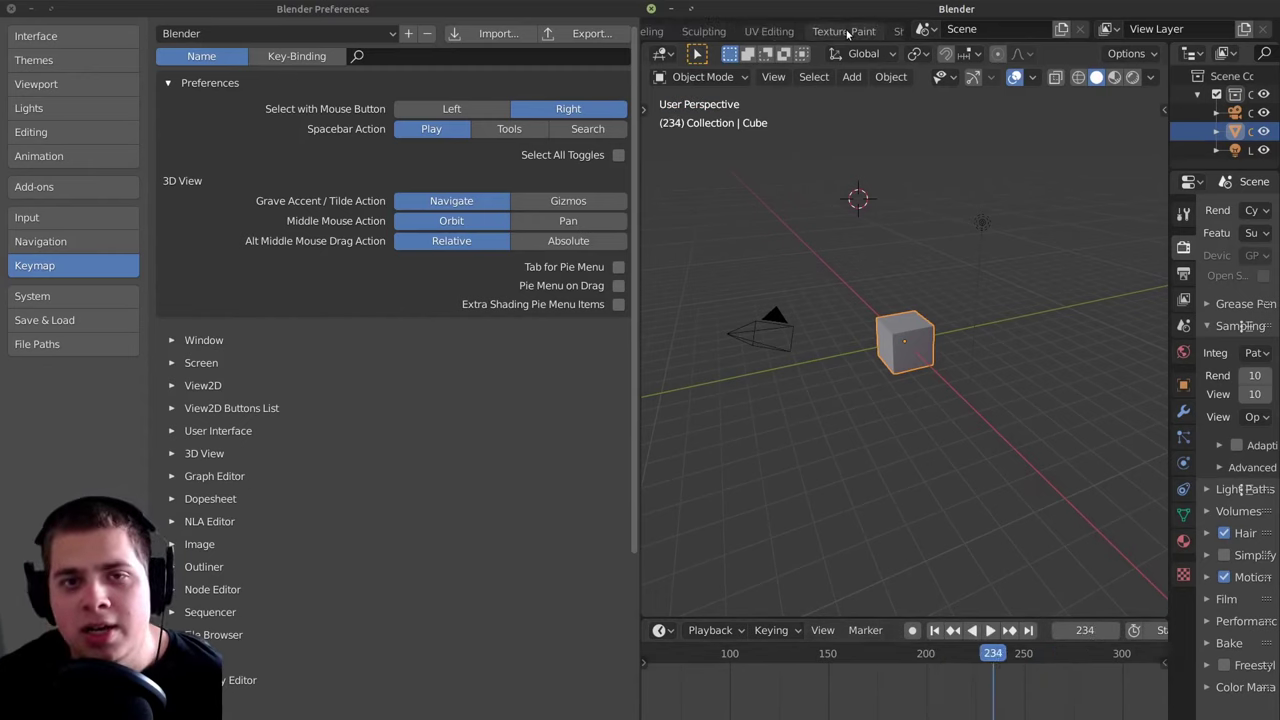
{"action": "scroll", "coordinate": [848, 34], "scroll_direction": "down", "scroll_amount": 5}
Step: In Video Editing, play the film forward, in reverse, then forward again to frame 265
{"action": "left_click", "coordinate": [840, 31]}
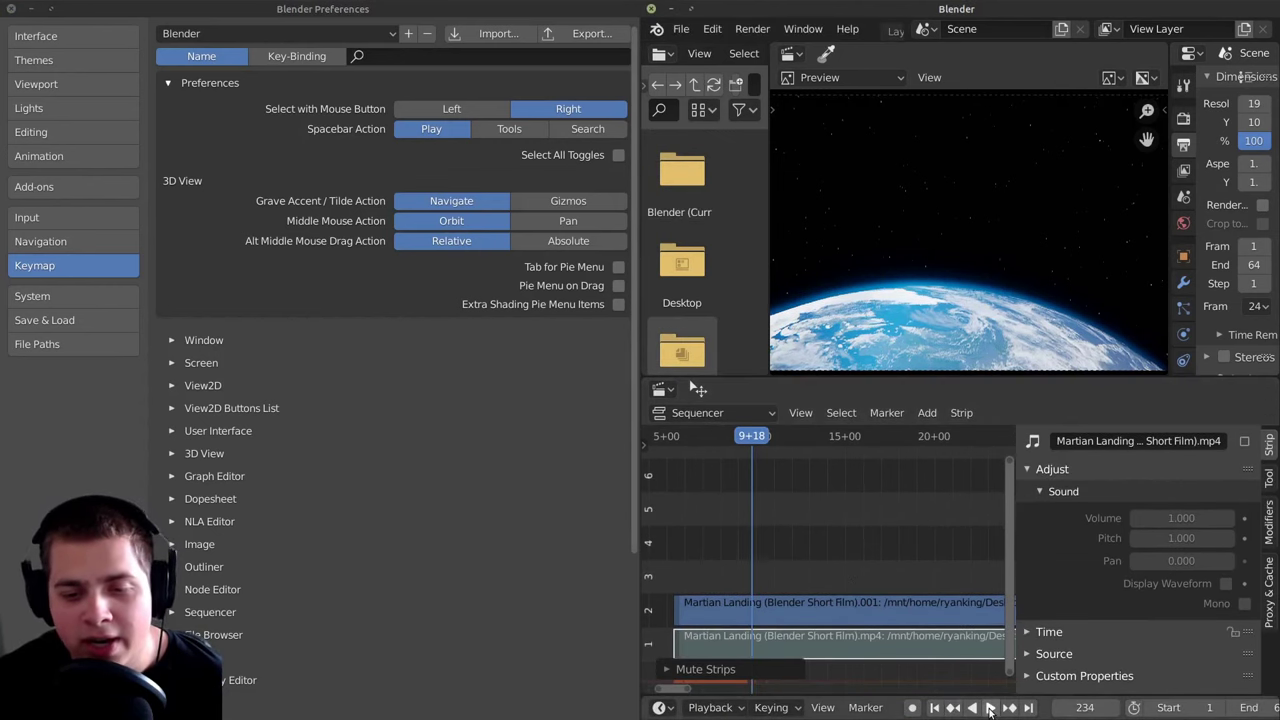
{"action": "left_click", "coordinate": [990, 709]}
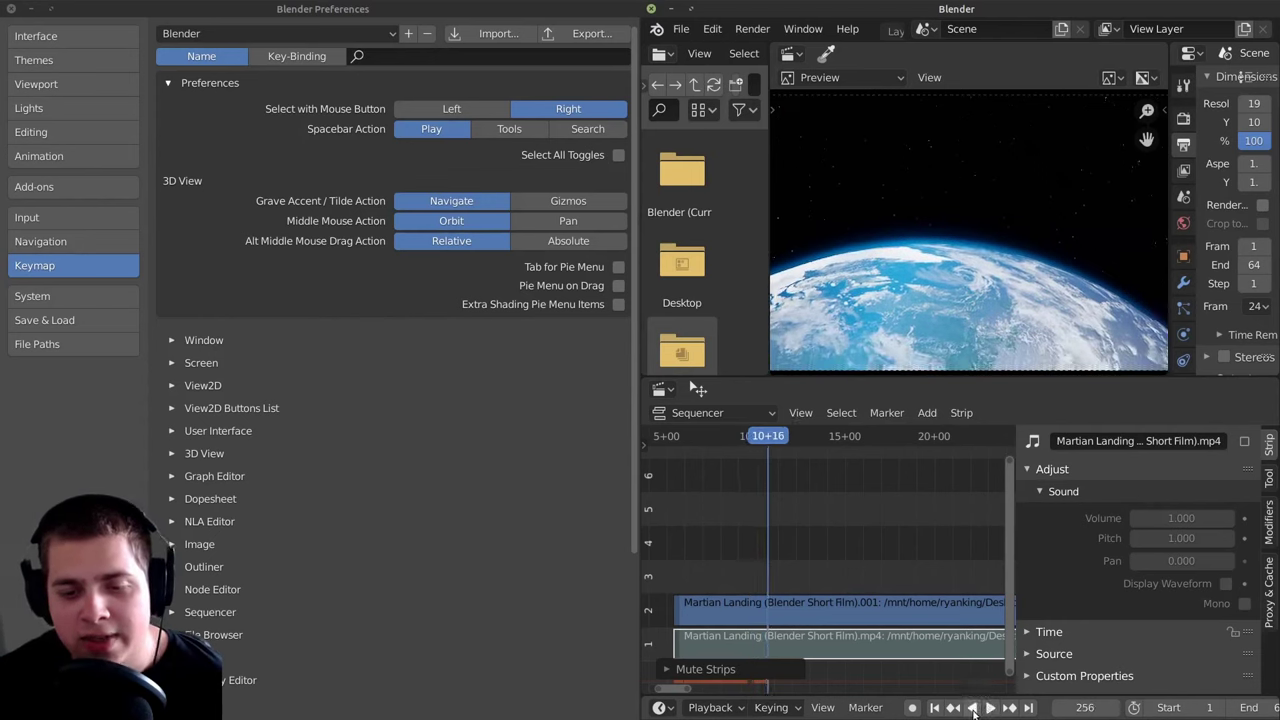
{"action": "left_click", "coordinate": [973, 708]}
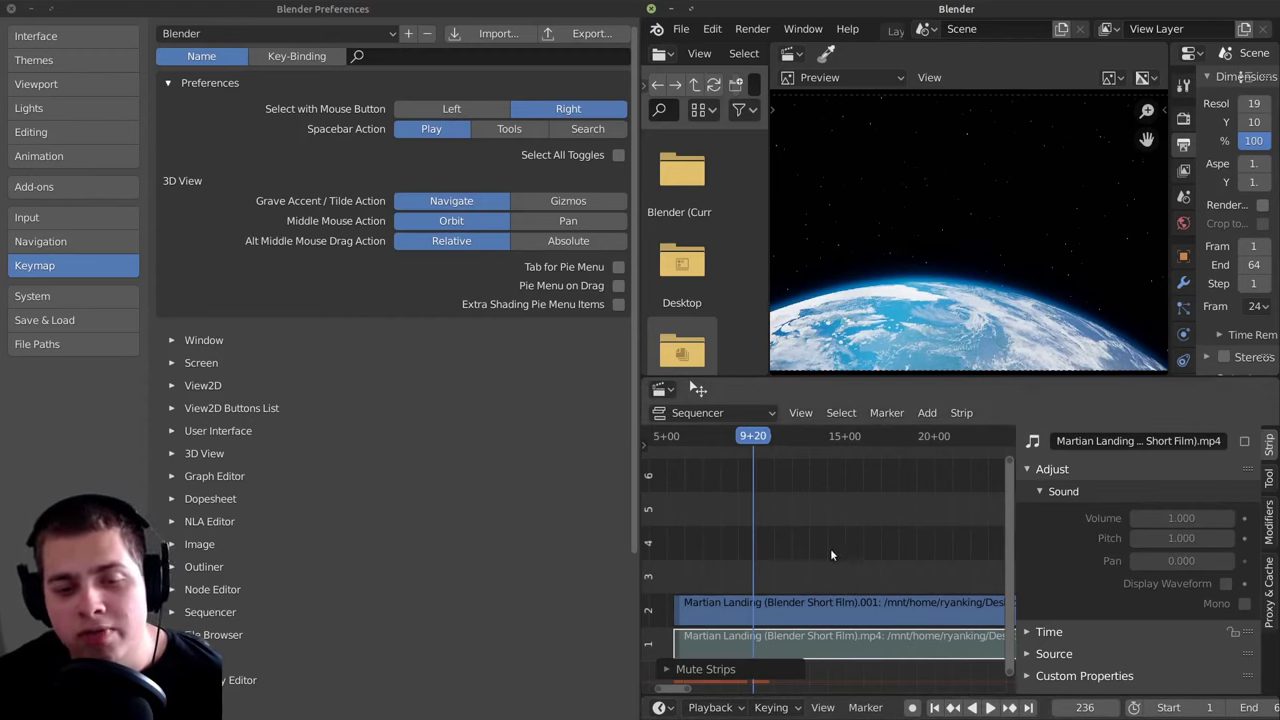
{"action": "key", "text": "space"}
{"action": "key", "text": "space"}
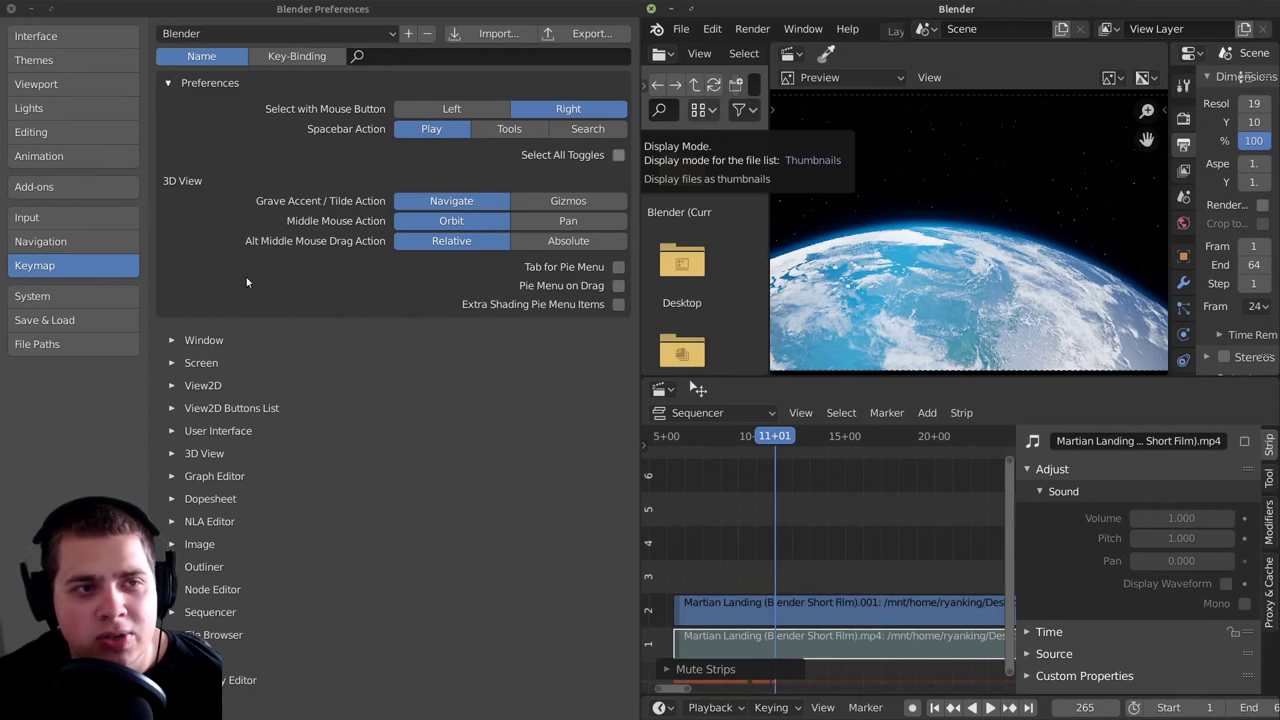
Step: Show the System preferences page with the 4096 MB sequencer Memory Cache Limit
{"action": "left_click", "coordinate": [52, 298]}
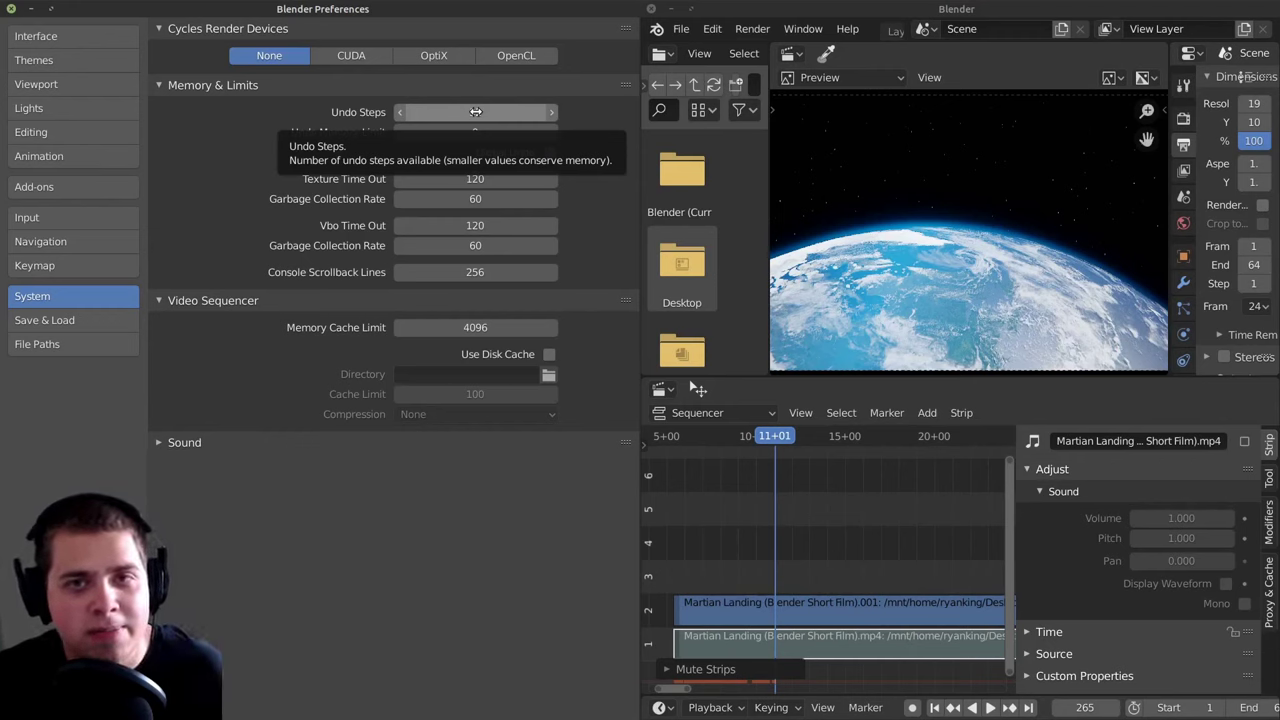
{"action": "scroll", "coordinate": [829, 491], "scroll_direction": "right", "scroll_amount": 2, "text": "ctrl"}
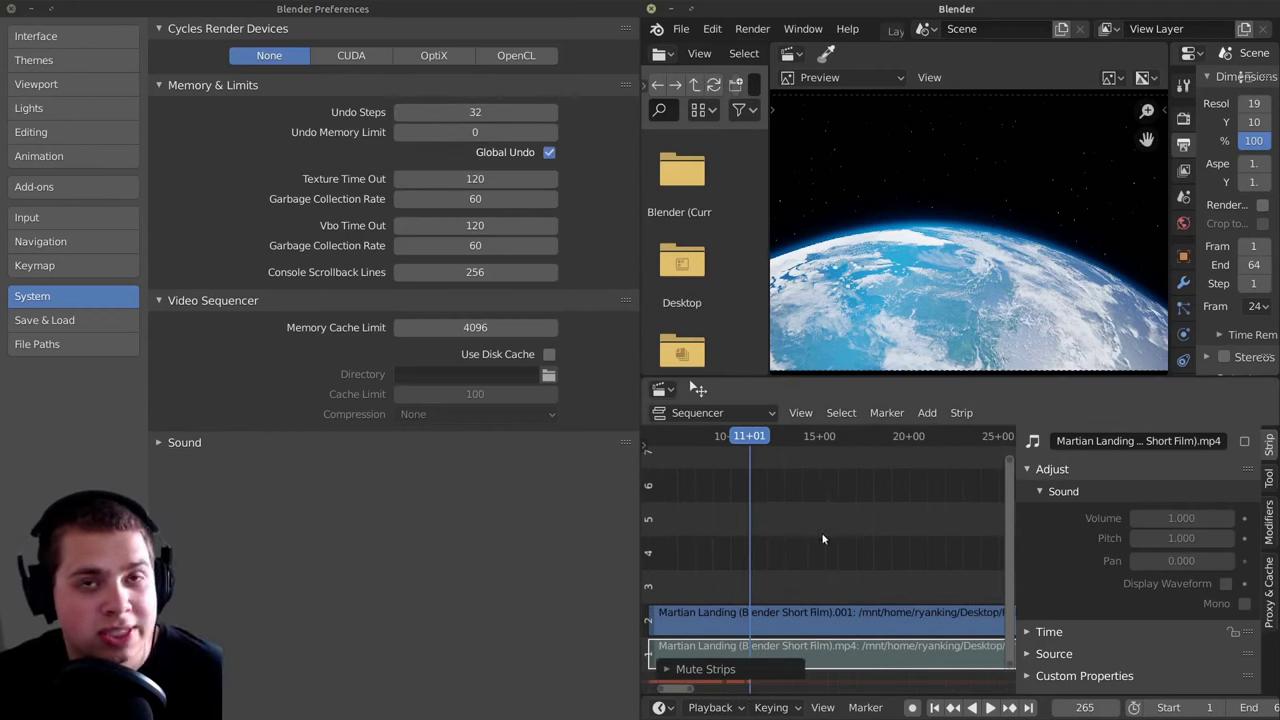
{"action": "scroll", "coordinate": [867, 520], "scroll_direction": "left", "scroll_amount": 2, "text": "ctrl"}
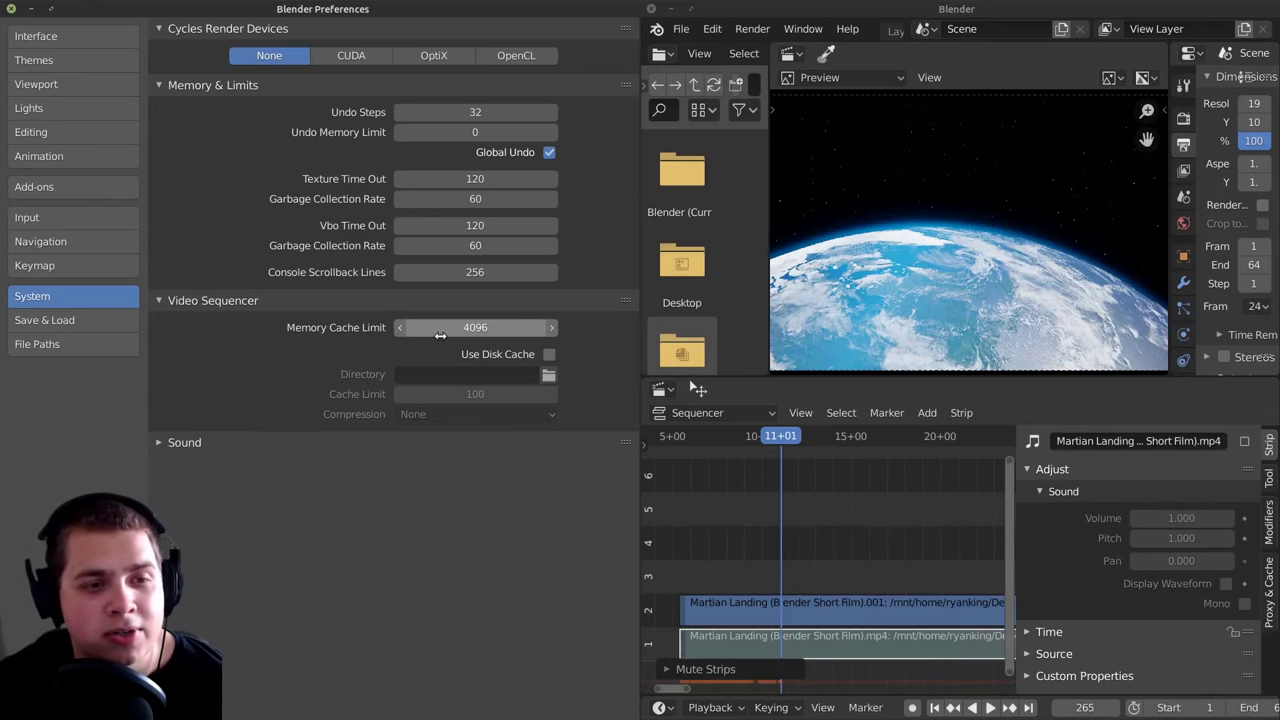
Step: Set the Video Sequencer Memory Cache Limit to 6096 MB
{"action": "left_click", "coordinate": [480, 334]}
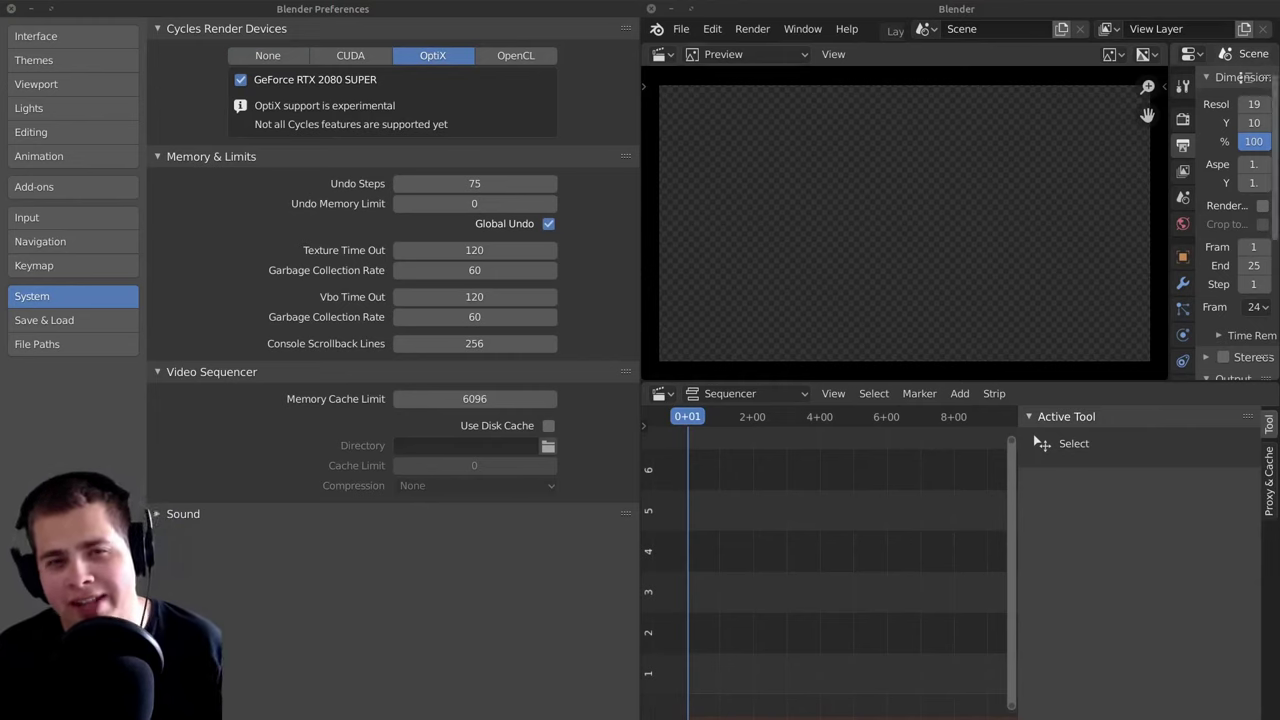
{"action": "left_click", "coordinate": [494, 399]}
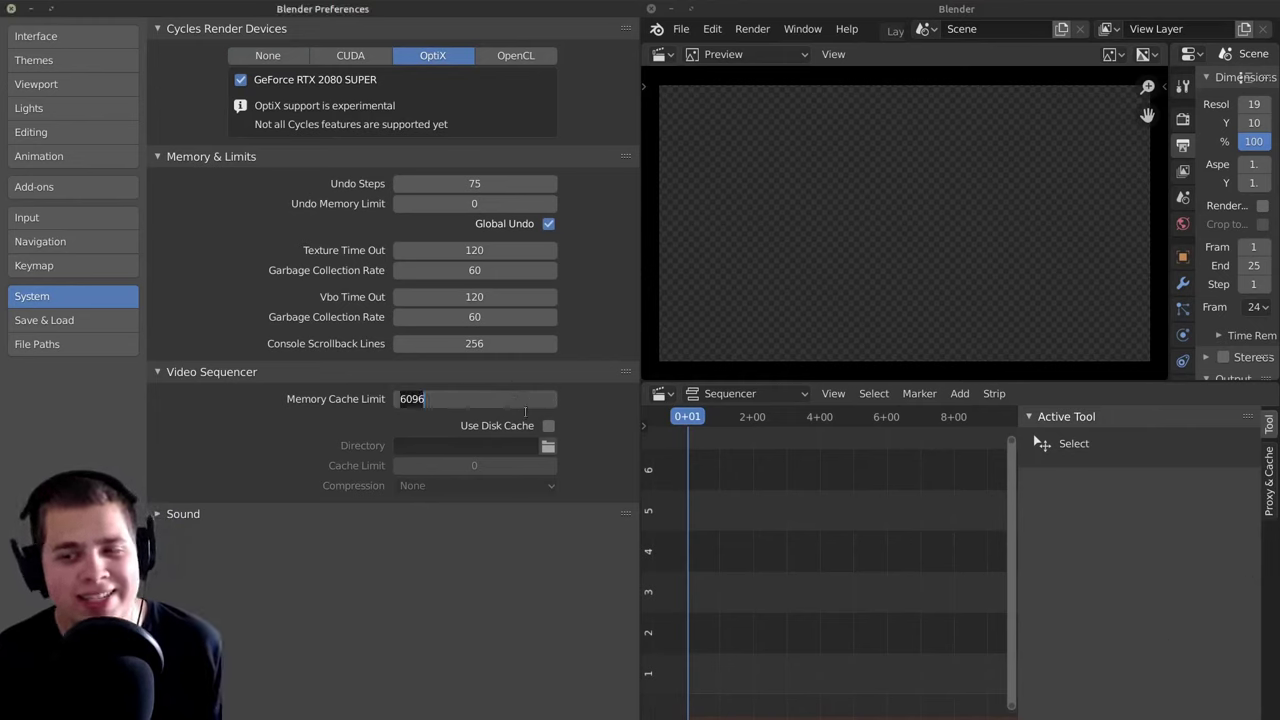
{"action": "key", "text": "Escape"}
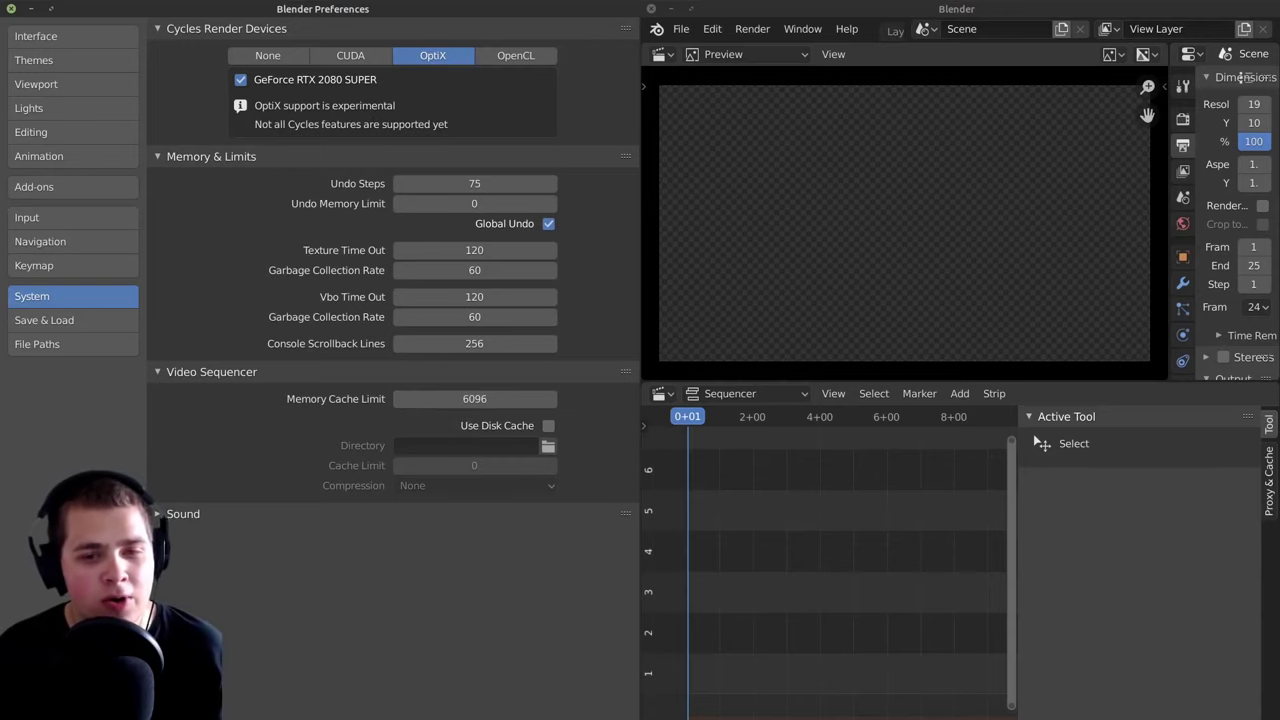
Step: Add the Martian Landing movie to the sequencer and play it, stopping near frame 359
{"action": "left_click_drag", "start_coordinate": [438, 625], "coordinate": [757, 514]}
{"action": "scroll", "coordinate": [750, 600], "scroll_direction": "down", "scroll_amount": 2}
{"action": "key", "text": "space"}
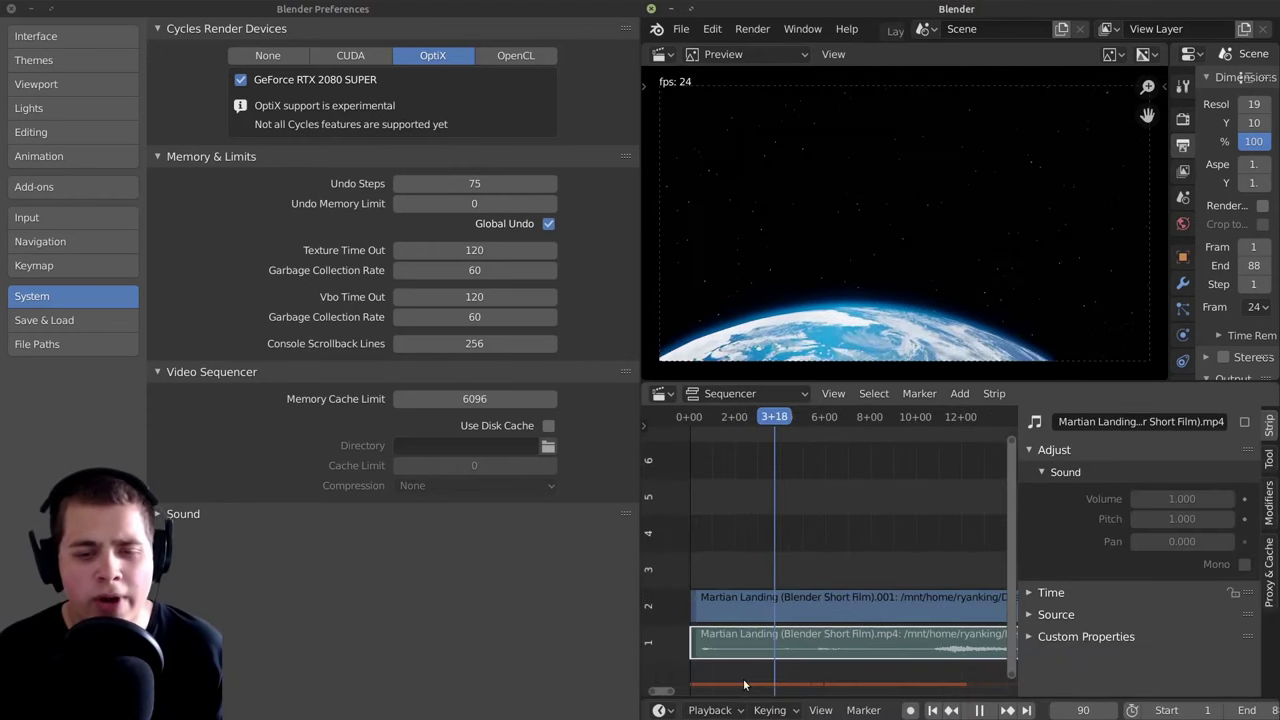
{"action": "scroll", "coordinate": [780, 678], "scroll_direction": "right", "scroll_amount": 3, "text": "ctrl"}
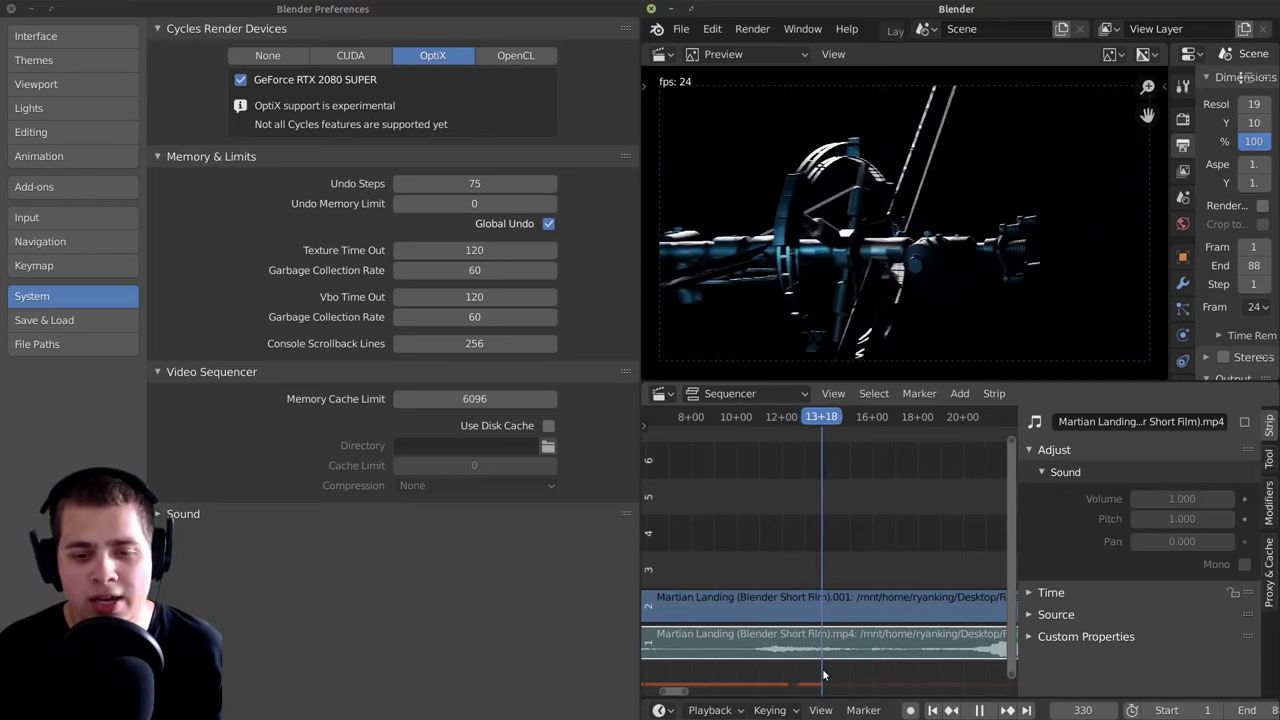
{"action": "key", "text": "space"}
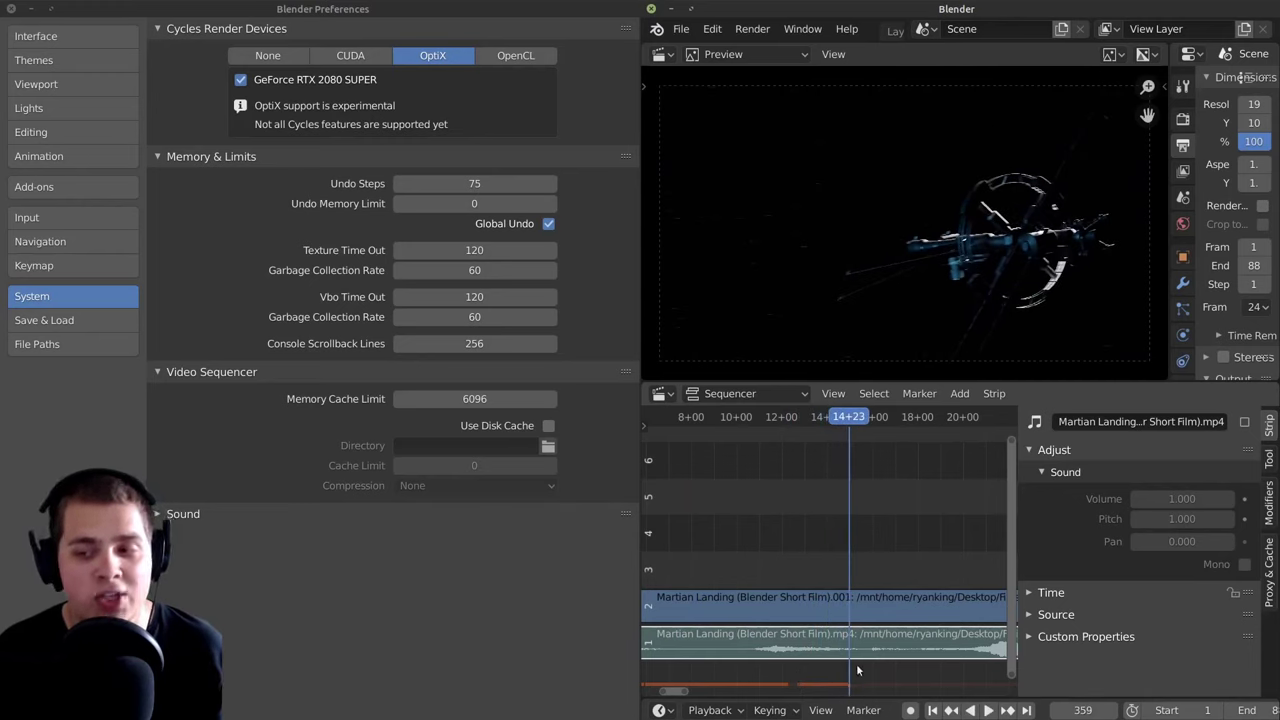
{"action": "scroll", "coordinate": [865, 672], "scroll_direction": "left", "scroll_amount": 3, "text": "ctrl"}
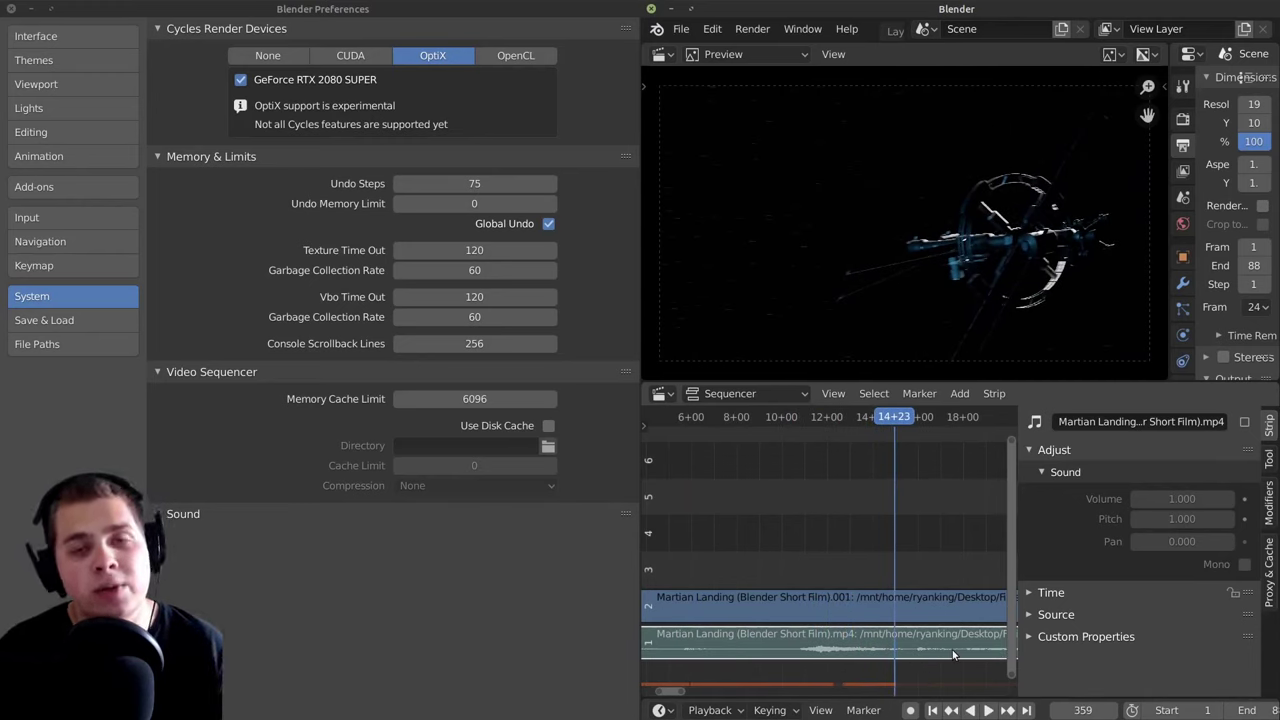
{"action": "key", "text": "Left"}
{"action": "key", "text": "Left"}
{"action": "key", "text": "Left"}
{"action": "key", "text": "Left"}
{"action": "key", "text": "Left"}
{"action": "key", "text": "Left"}
{"action": "key", "text": "Left"}
{"action": "key", "text": "Left"}
{"action": "key", "text": "Left"}
{"action": "key", "text": "Left"}
{"action": "key", "text": "Left"}
{"action": "key", "text": "Left"}
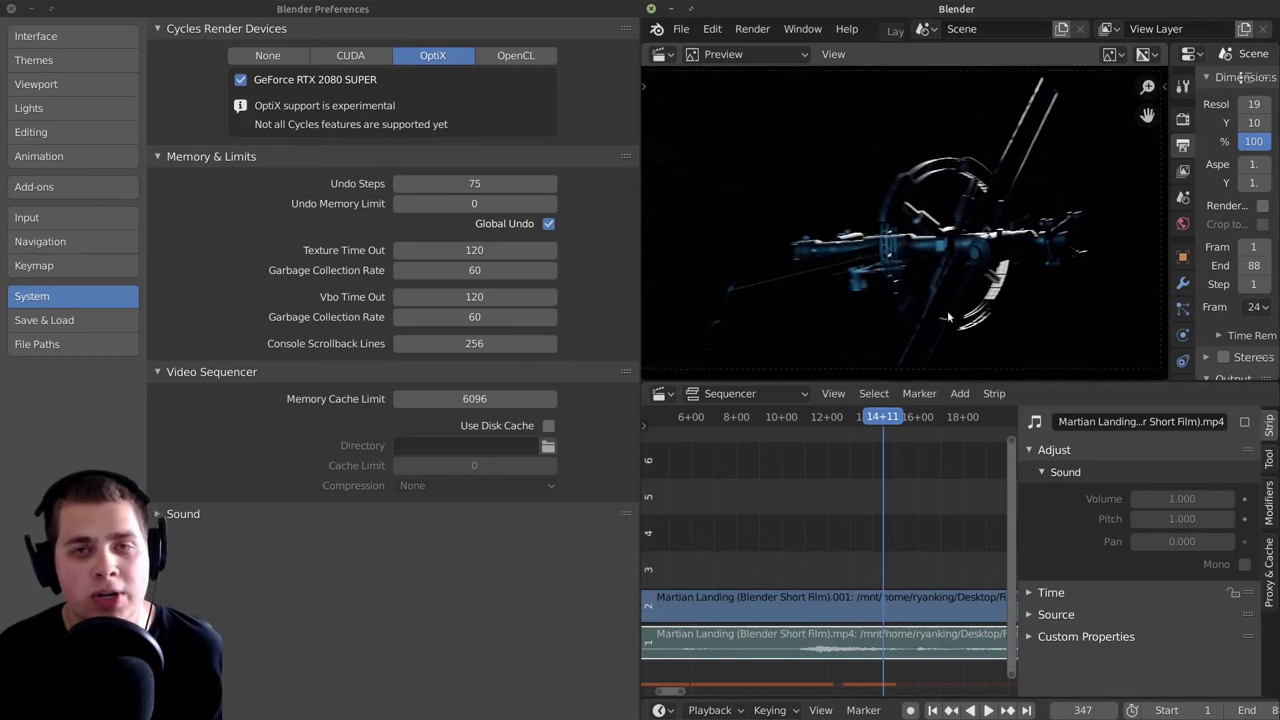
Step: Scrub the film back through frames 222 and 200, then jump ahead to about 20 seconds
{"action": "left_click_drag", "start_coordinate": [808, 574], "coordinate": [769, 585]}
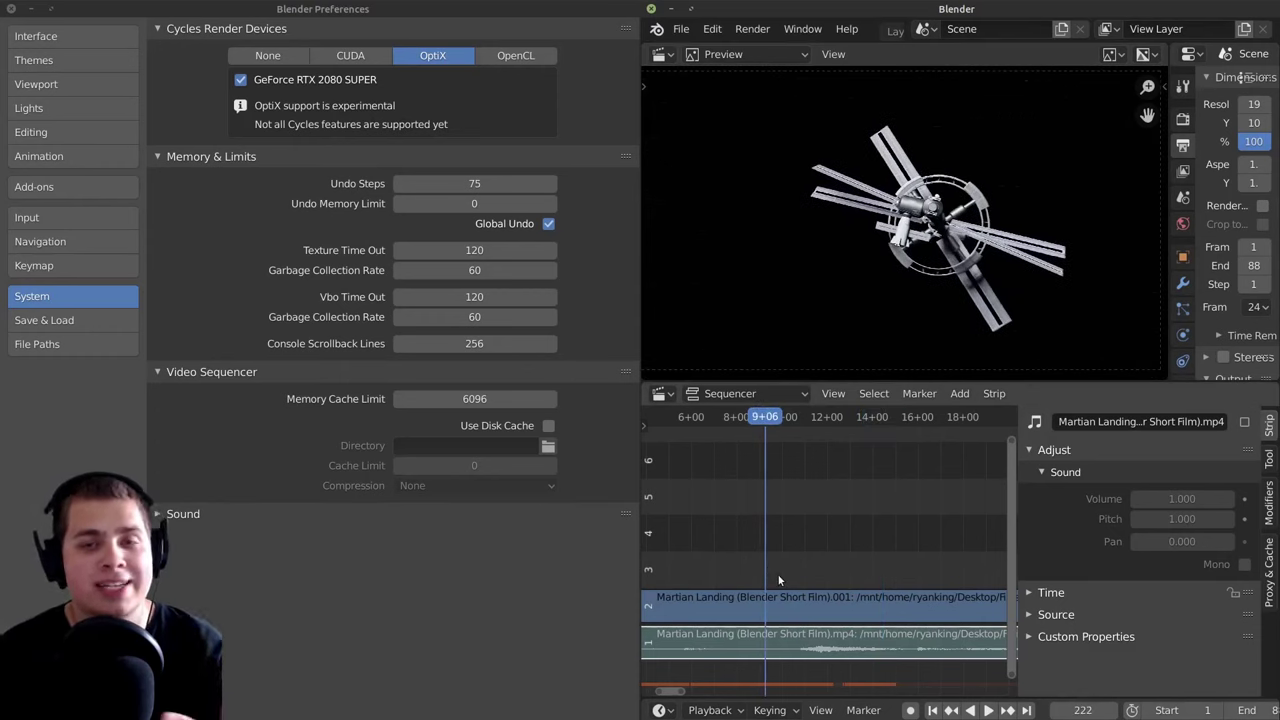
{"action": "middle_click_drag", "start_coordinate": [831, 563], "coordinate": [801, 489]}
{"action": "scroll", "coordinate": [801, 489], "scroll_direction": "down", "scroll_amount": 2}
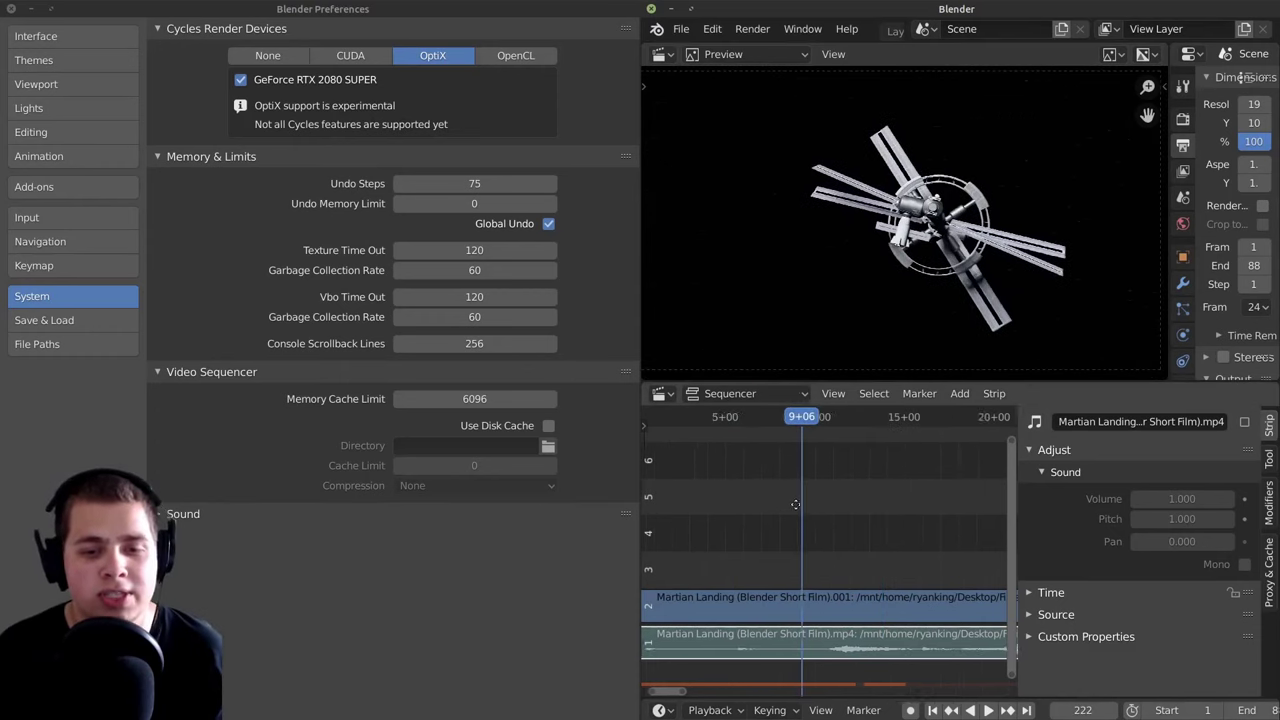
{"action": "left_click_drag", "start_coordinate": [800, 560], "coordinate": [700, 593]}
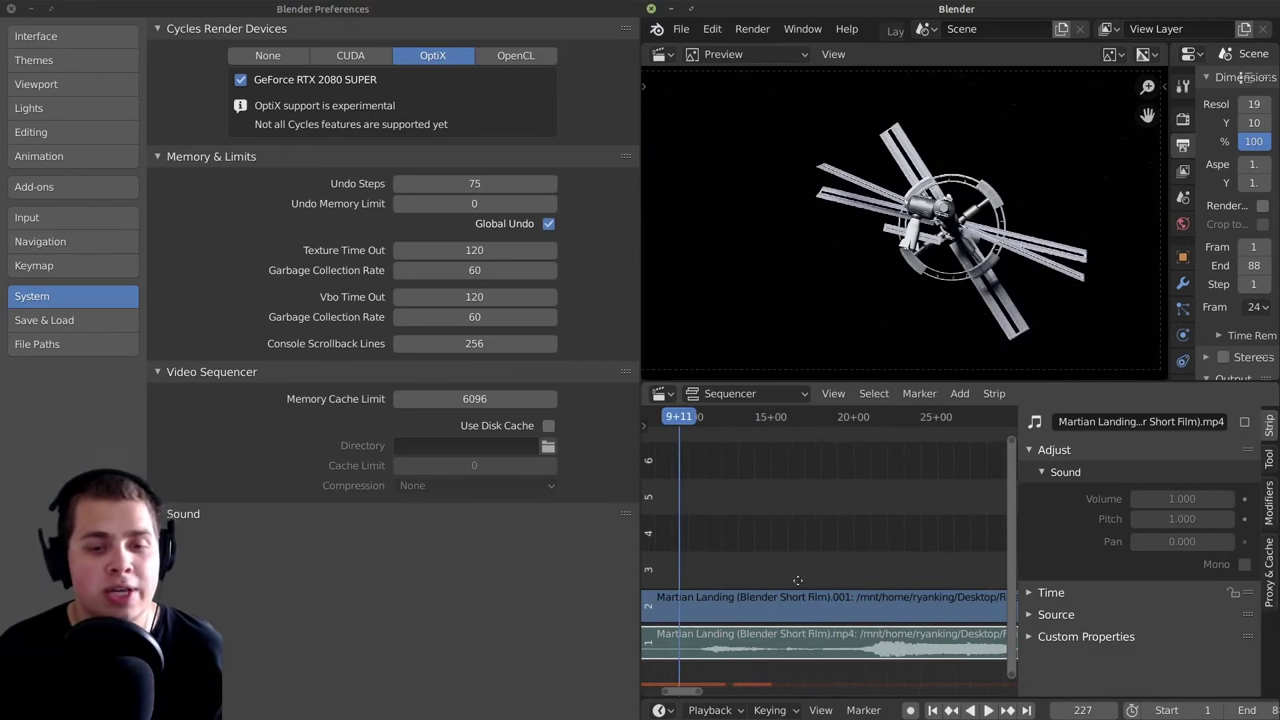
{"action": "scroll", "coordinate": [797, 580], "scroll_direction": "left", "scroll_amount": 2, "text": "ctrl"}
{"action": "scroll", "coordinate": [790, 565], "scroll_direction": "right", "scroll_amount": 1, "text": "ctrl"}
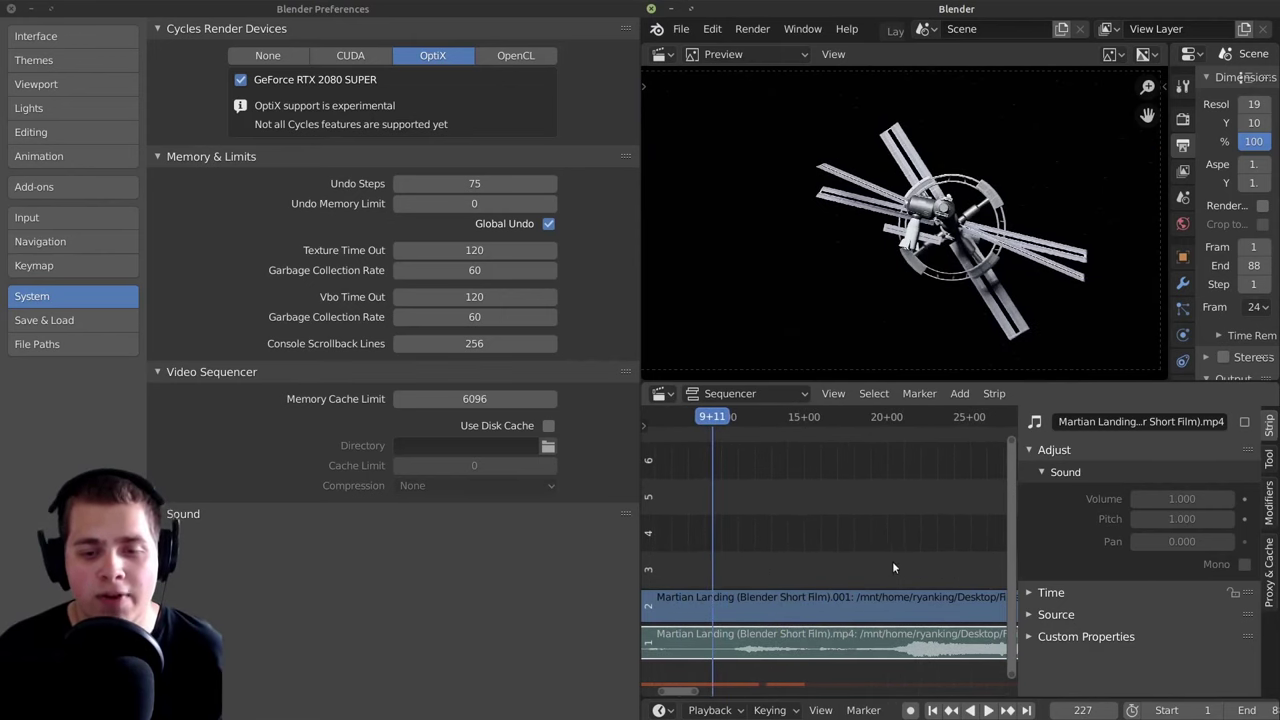
{"action": "mouse_move", "coordinate": [892, 561]}
{"action": "left_mouse_down"}
{"action": "mouse_move", "coordinate": [943, 553]}
{"action": "mouse_move", "coordinate": [866, 556]}
{"action": "mouse_move", "coordinate": [881, 563]}
{"action": "left_mouse_up"}
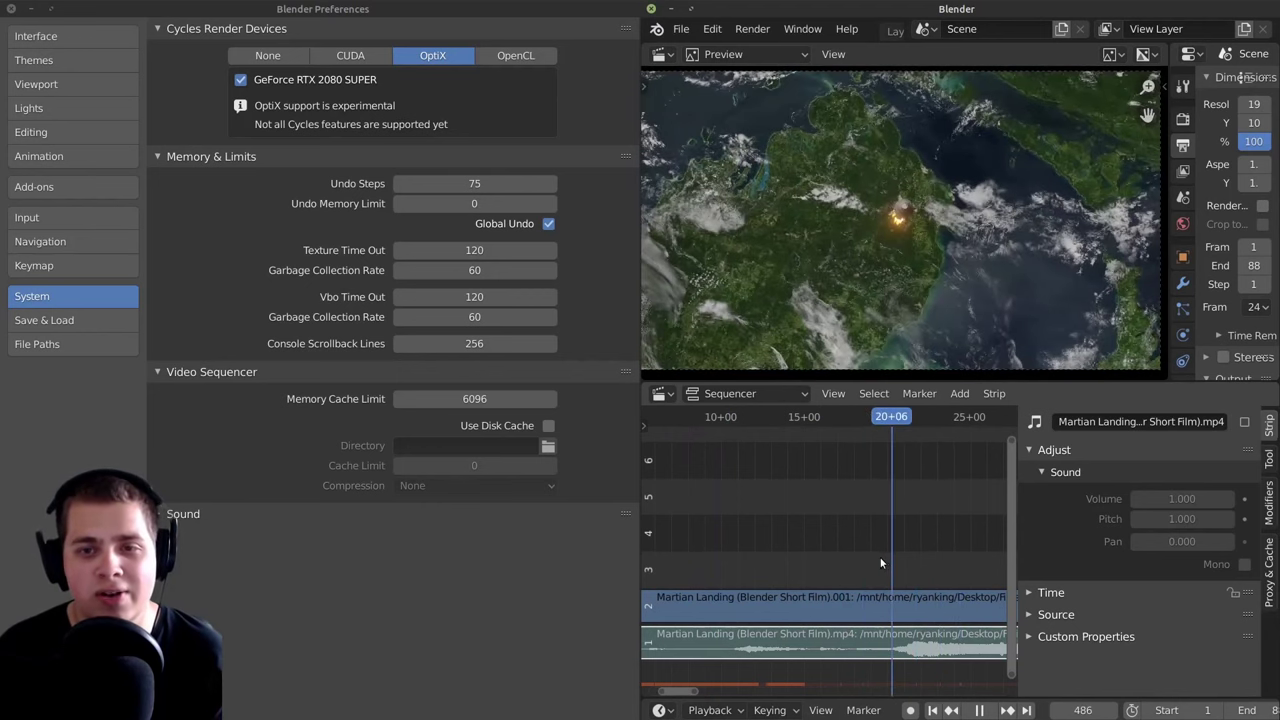
{"action": "key", "text": "Escape"}
{"action": "scroll", "coordinate": [890, 557], "scroll_direction": "up", "scroll_amount": 3}
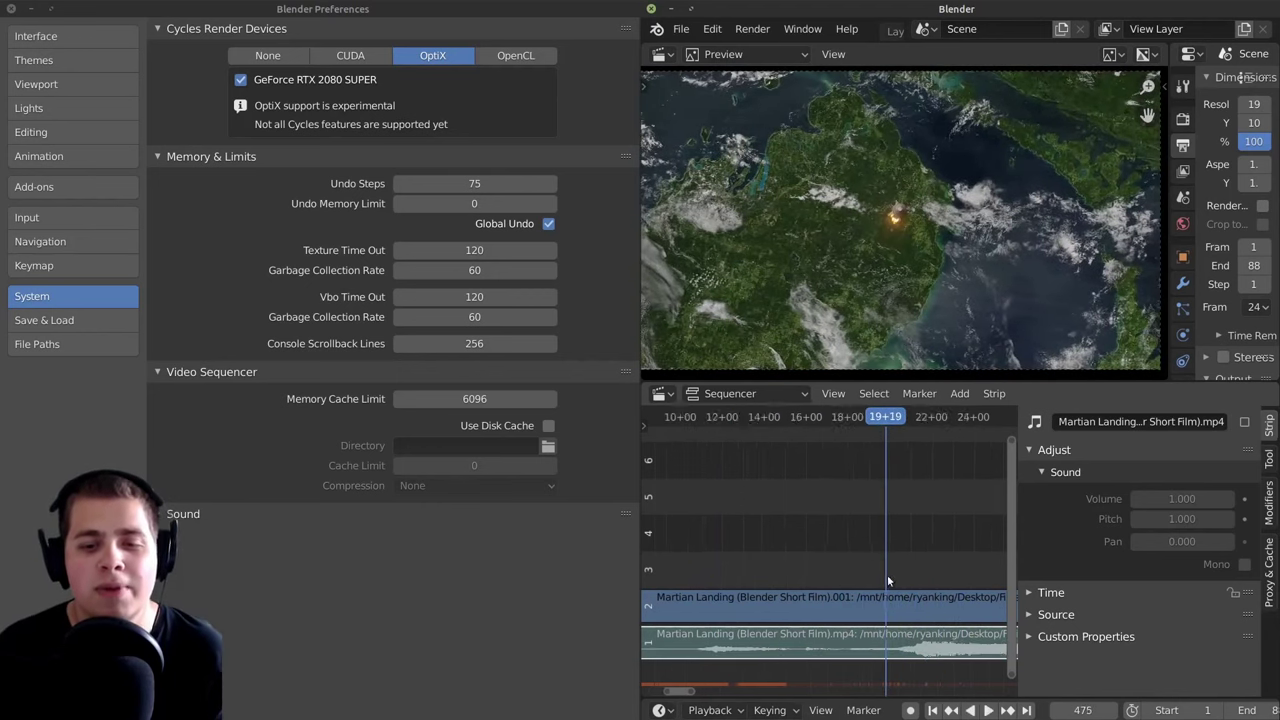
{"action": "scroll", "coordinate": [954, 588], "scroll_direction": "left", "scroll_amount": 1, "text": "ctrl"}
{"action": "scroll", "coordinate": [842, 607], "scroll_direction": "up", "scroll_amount": 1}
Step: Scrub forward to frame 526, play to around frame 568, and confirm the 6096 MB cache
{"action": "left_click_drag", "start_coordinate": [860, 541], "coordinate": [878, 546]}
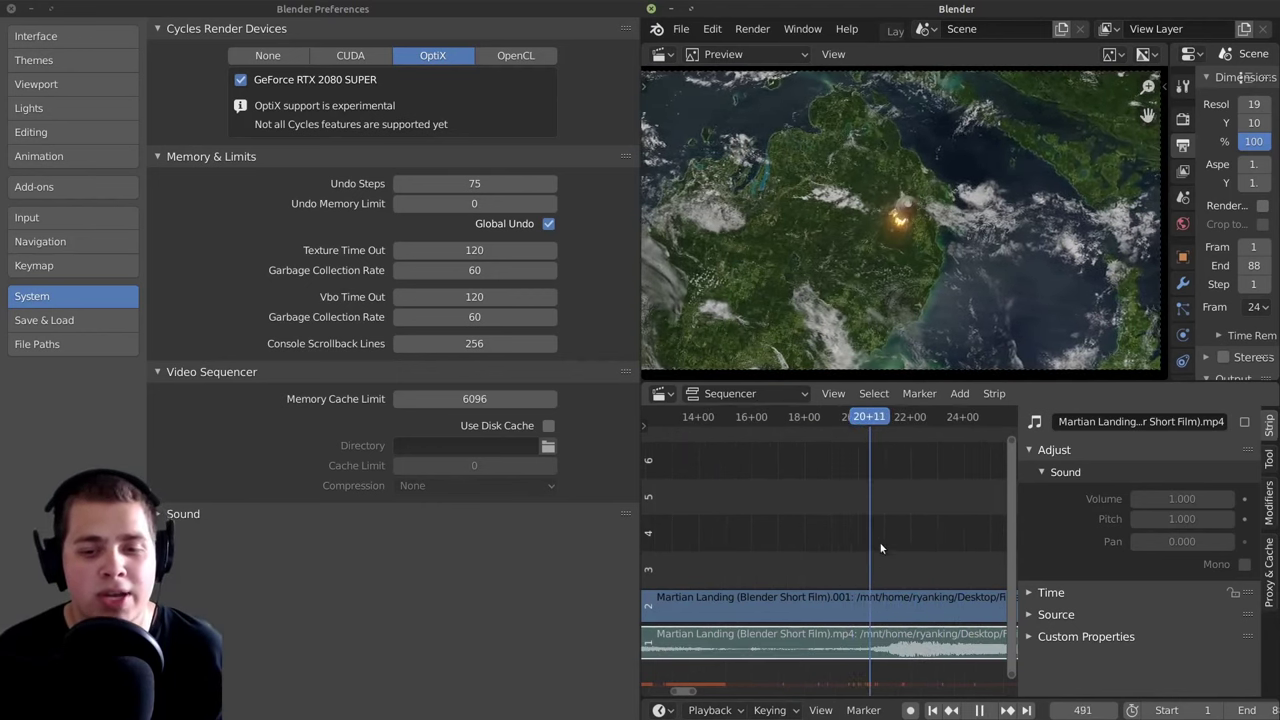
{"action": "scroll", "coordinate": [878, 546], "scroll_direction": "up", "scroll_amount": 1}
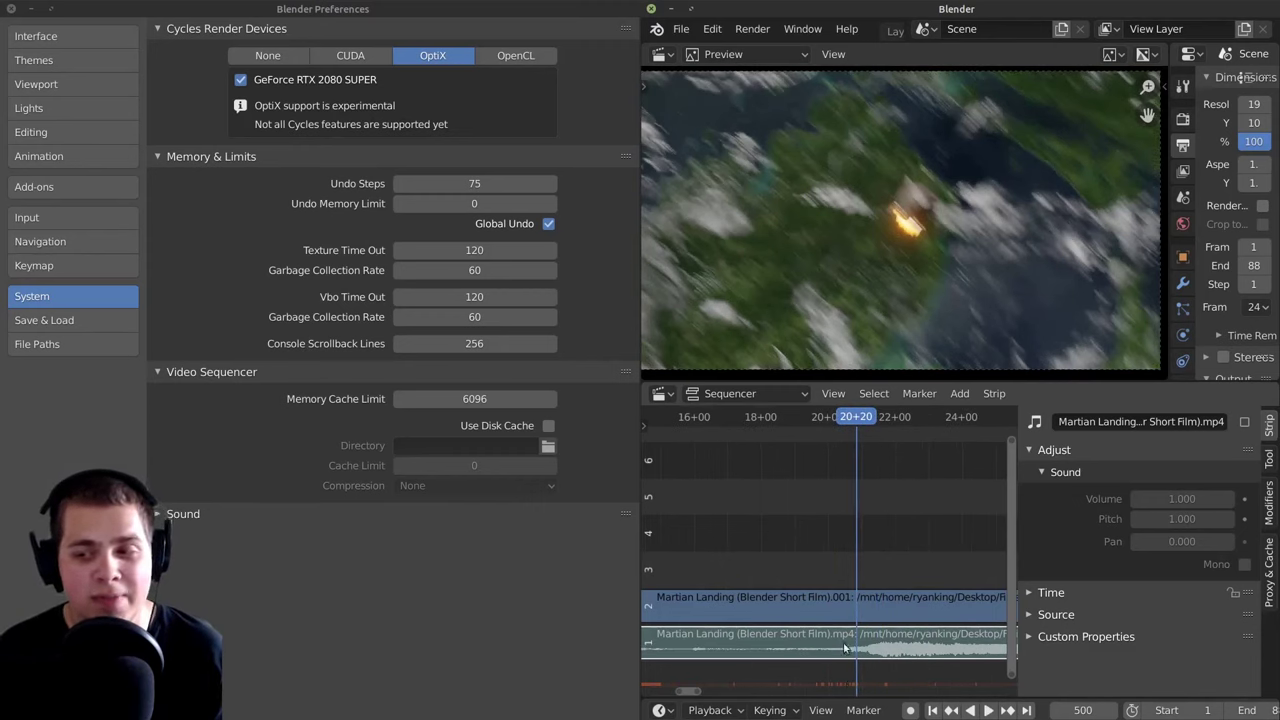
{"action": "left_click_drag", "start_coordinate": [869, 545], "coordinate": [892, 553]}
{"action": "key", "text": "space"}
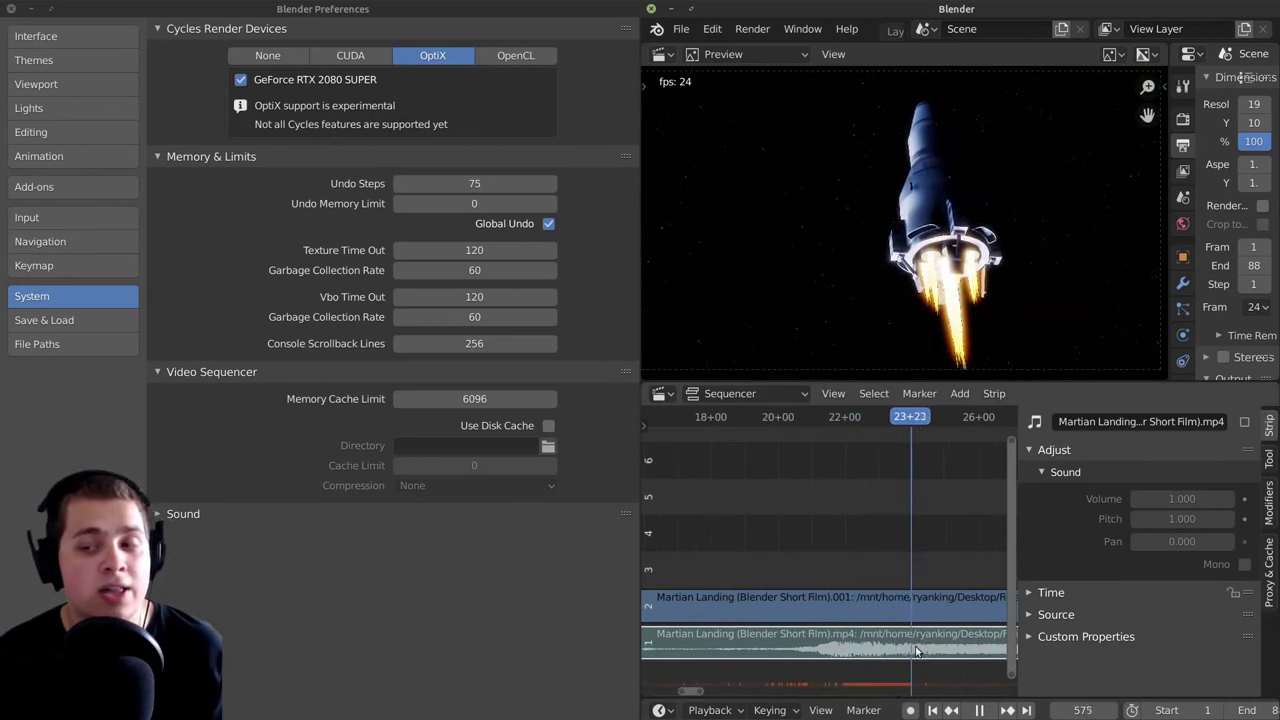
{"action": "left_click_drag", "start_coordinate": [930, 660], "coordinate": [872, 677]}
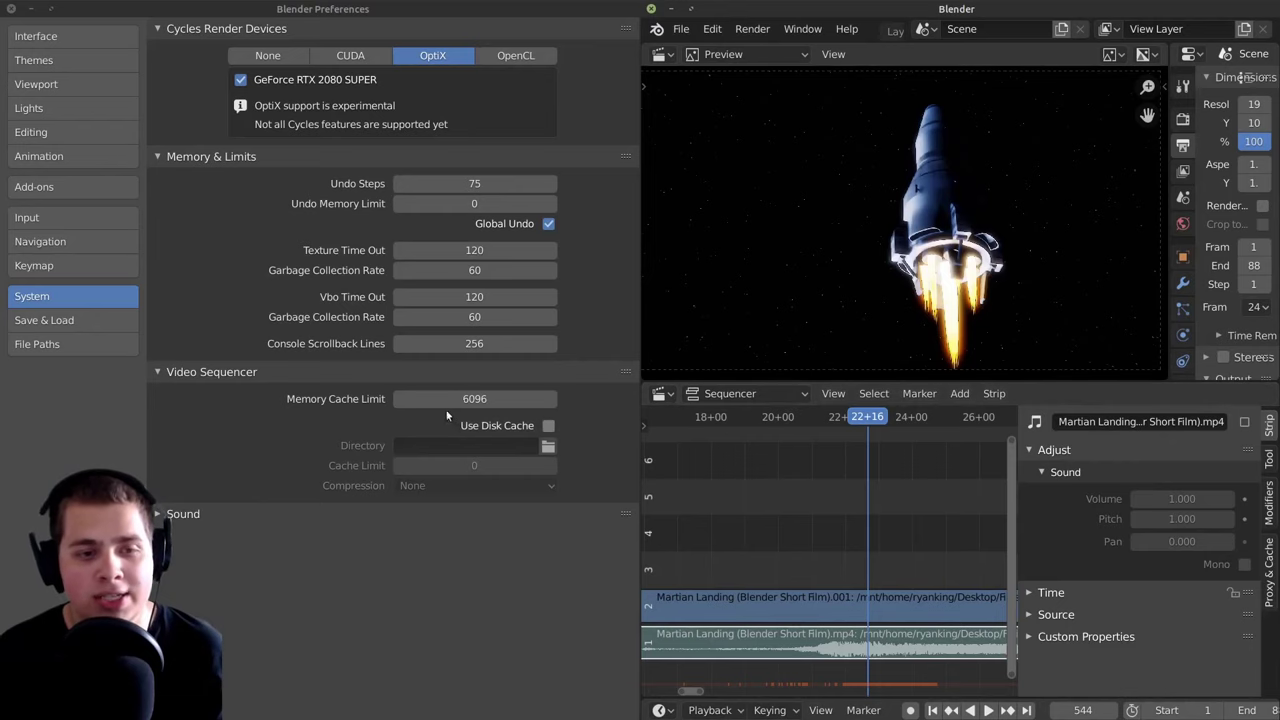
{"action": "mouse_move", "coordinate": [476, 398]}
{"action": "left_mouse_down"}
{"action": "mouse_move", "coordinate": [490, 398]}
{"action": "mouse_move", "coordinate": [478, 398]}
{"action": "left_mouse_up"}
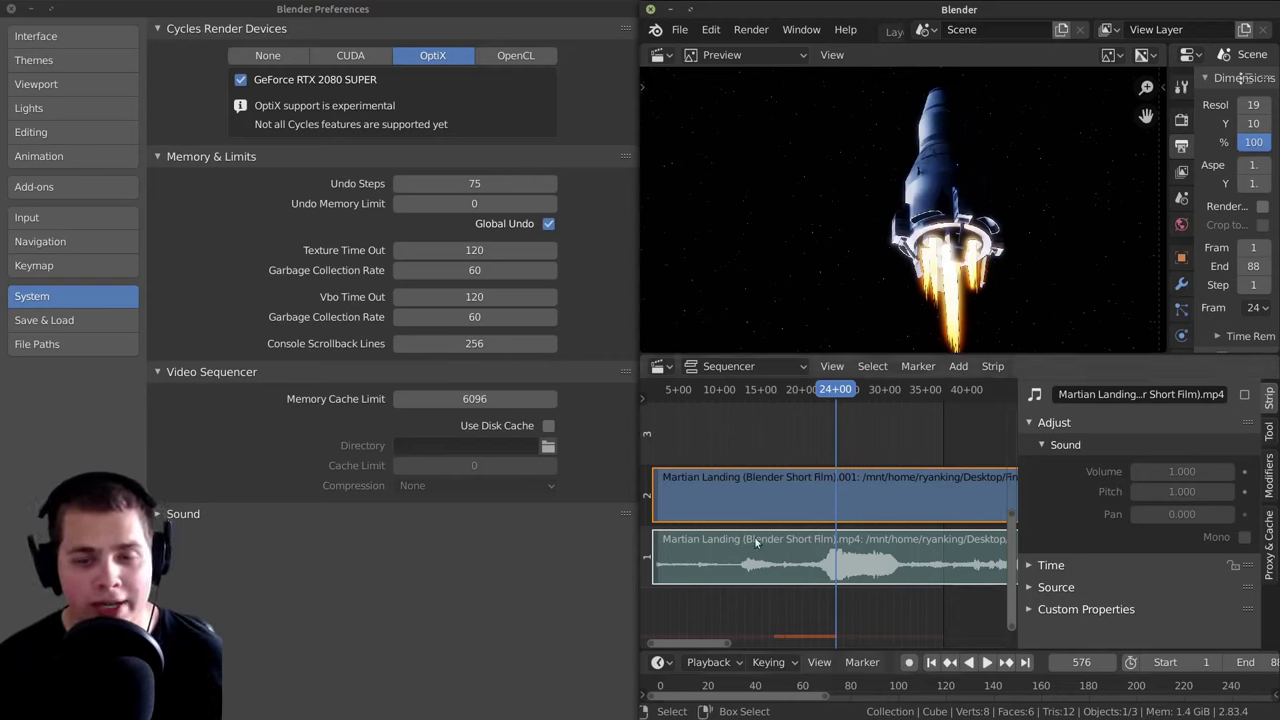
Step: Play the Martian Landing film briefly from the current position and stop
{"action": "middle_click_drag", "start_coordinate": [824, 568], "coordinate": [802, 568]}
{"action": "key", "text": "space"}
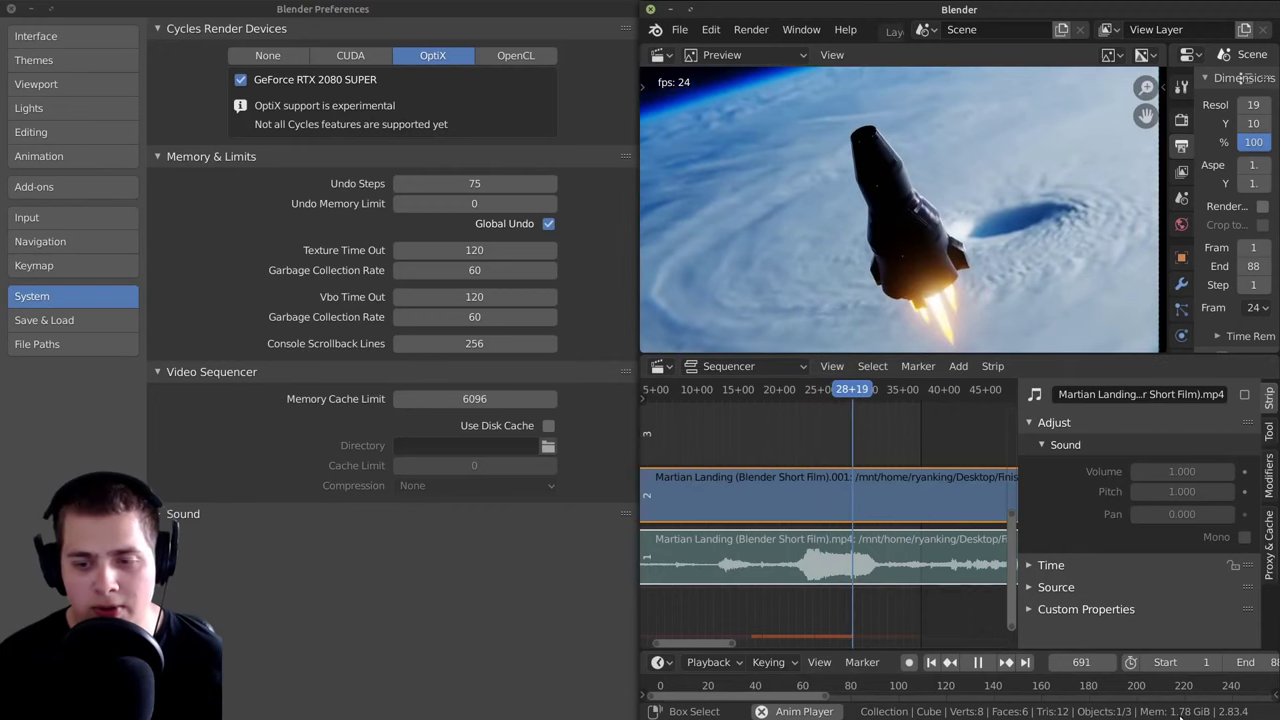
{"action": "key", "text": "space"}
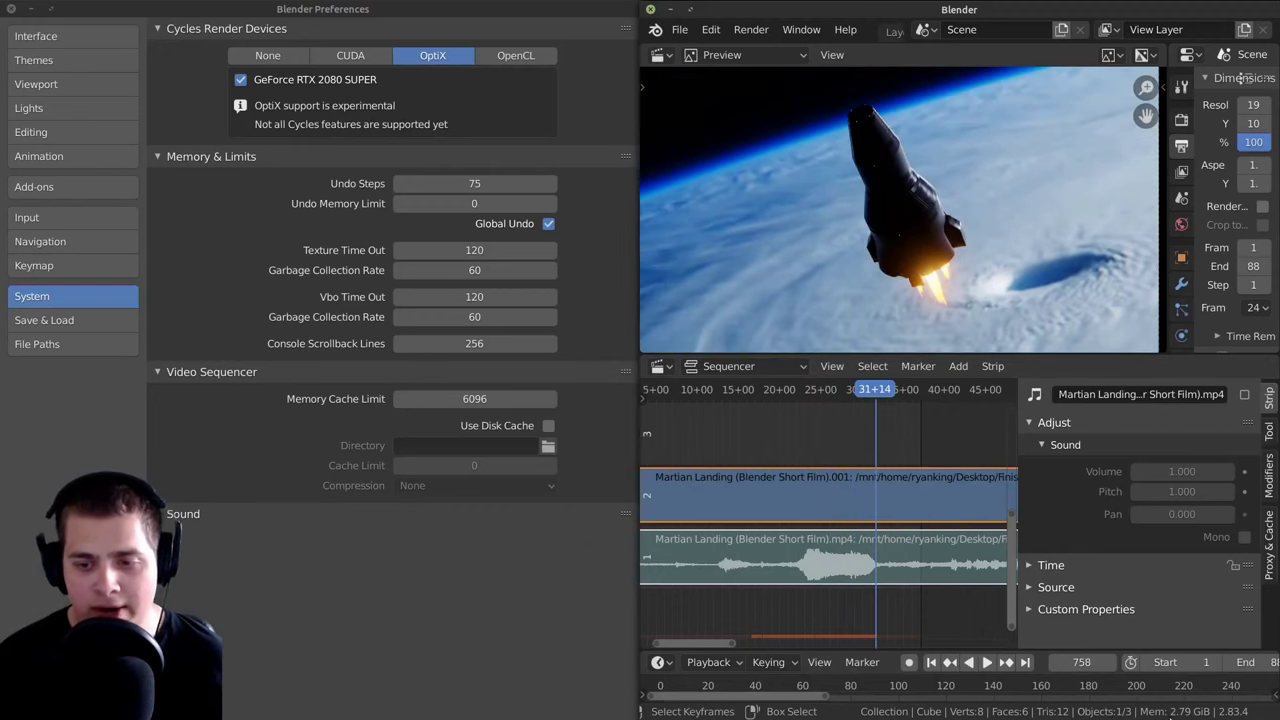
{"action": "scroll", "coordinate": [881, 637], "scroll_direction": "down", "scroll_amount": 2, "text": "ctrl"}
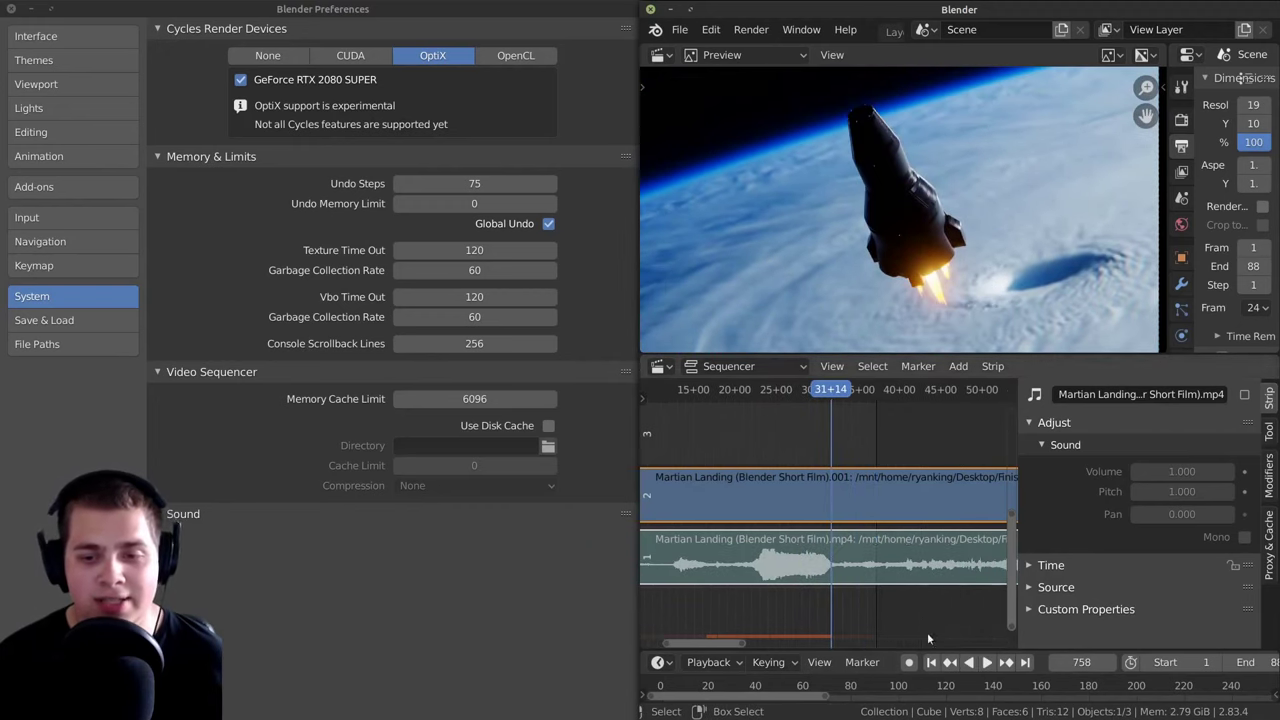
Step: Extend the scene's end frame, replay to about frame 859, then adjust the memory cache limit
{"action": "left_click_drag", "start_coordinate": [1255, 662], "coordinate": [1275, 662]}
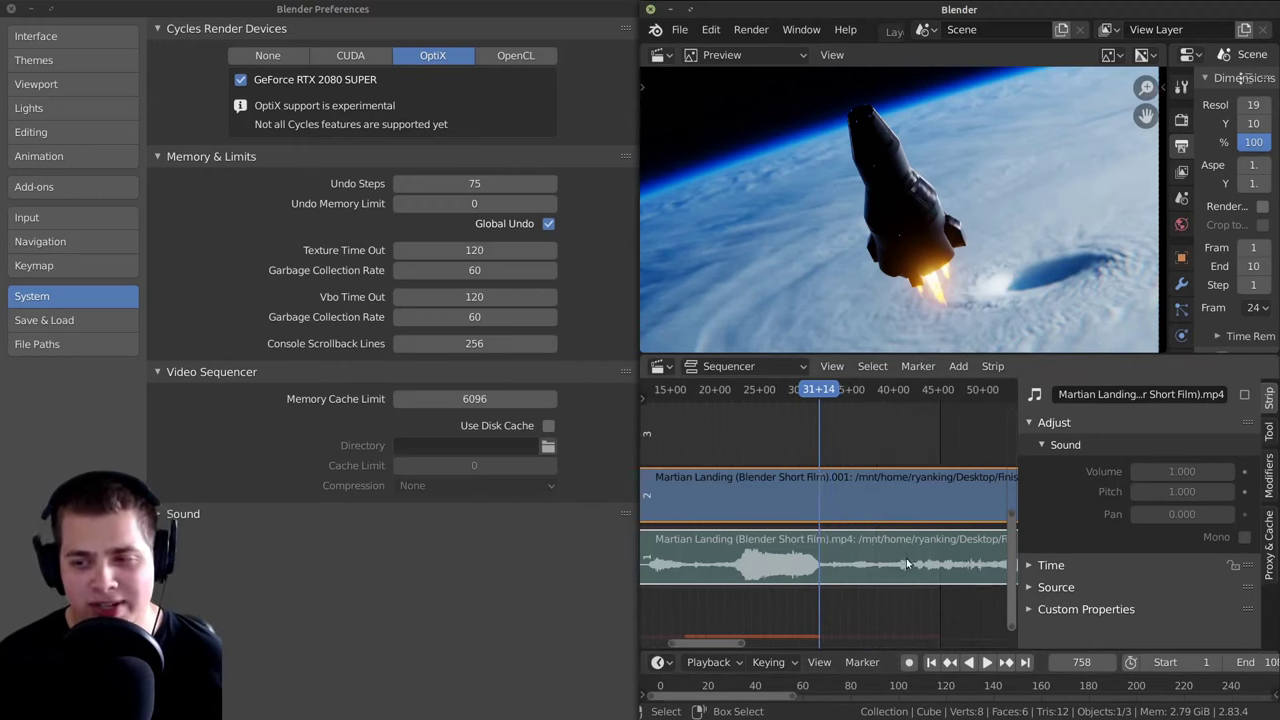
{"action": "key", "text": "space"}
{"action": "scroll", "coordinate": [1076, 700], "scroll_direction": "down", "scroll_amount": 2}
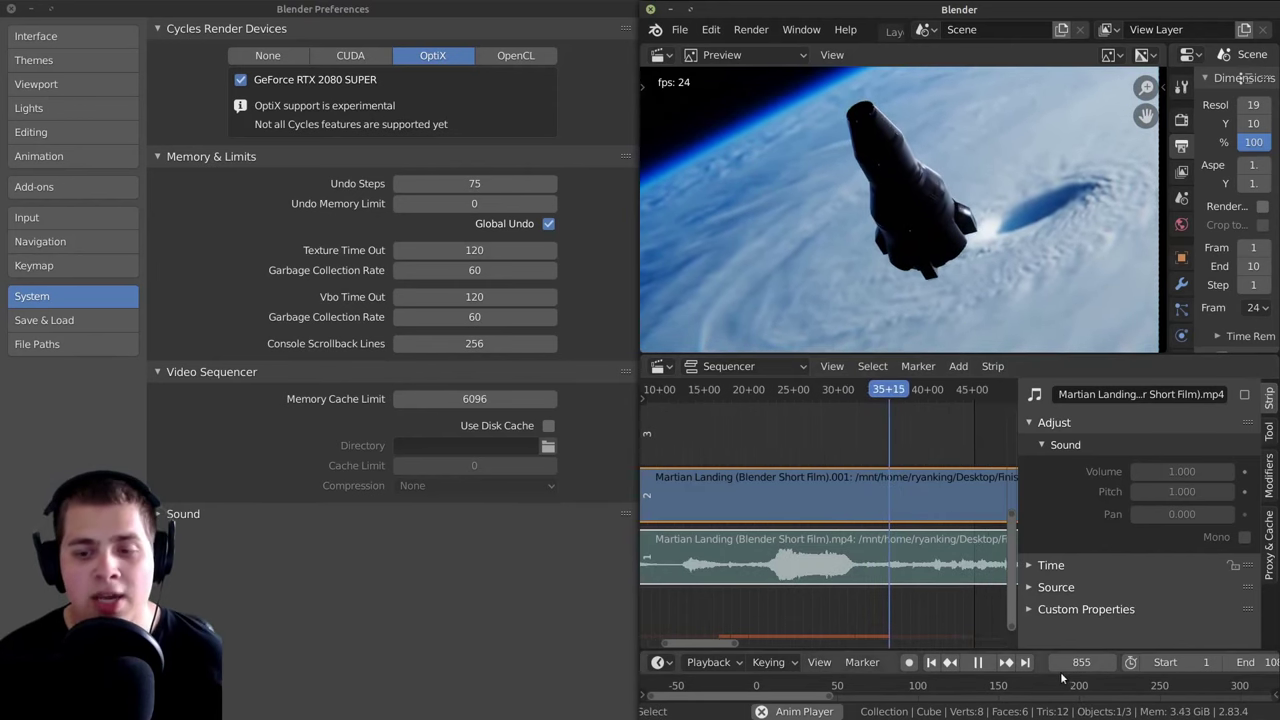
{"action": "left_click", "coordinate": [978, 662]}
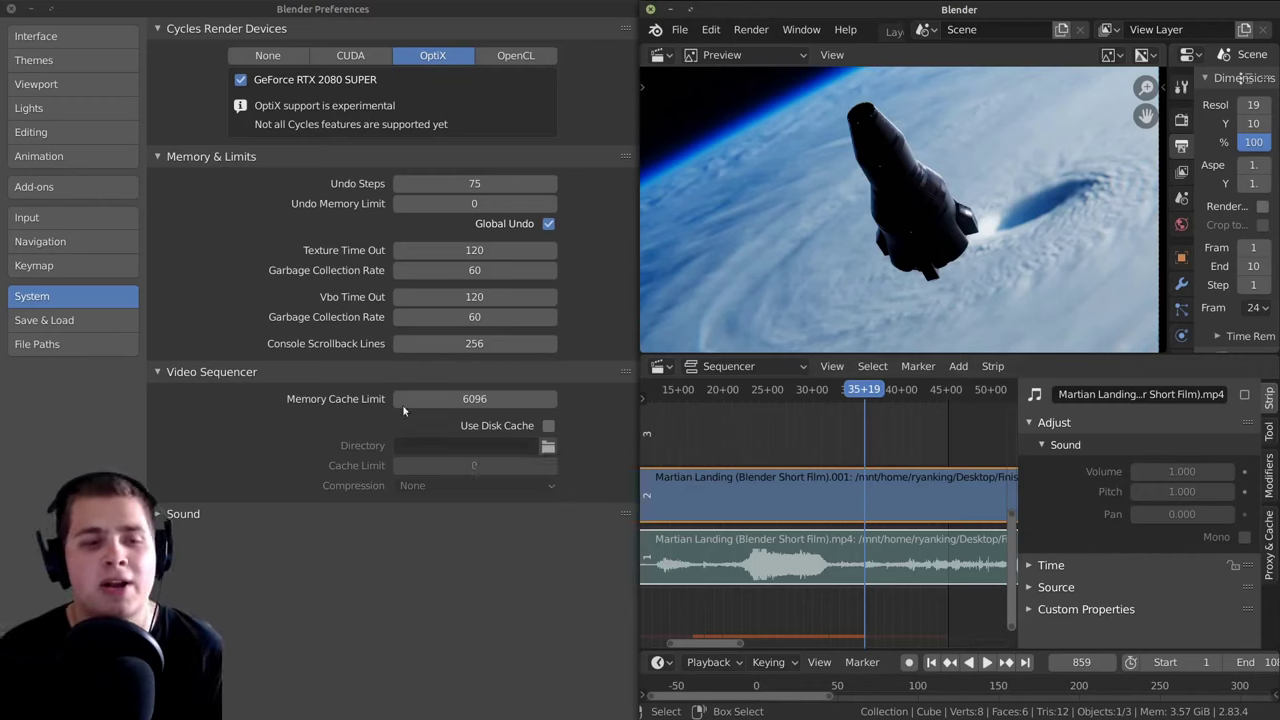
{"action": "left_click_drag", "start_coordinate": [474, 399], "coordinate": [475, 399]}
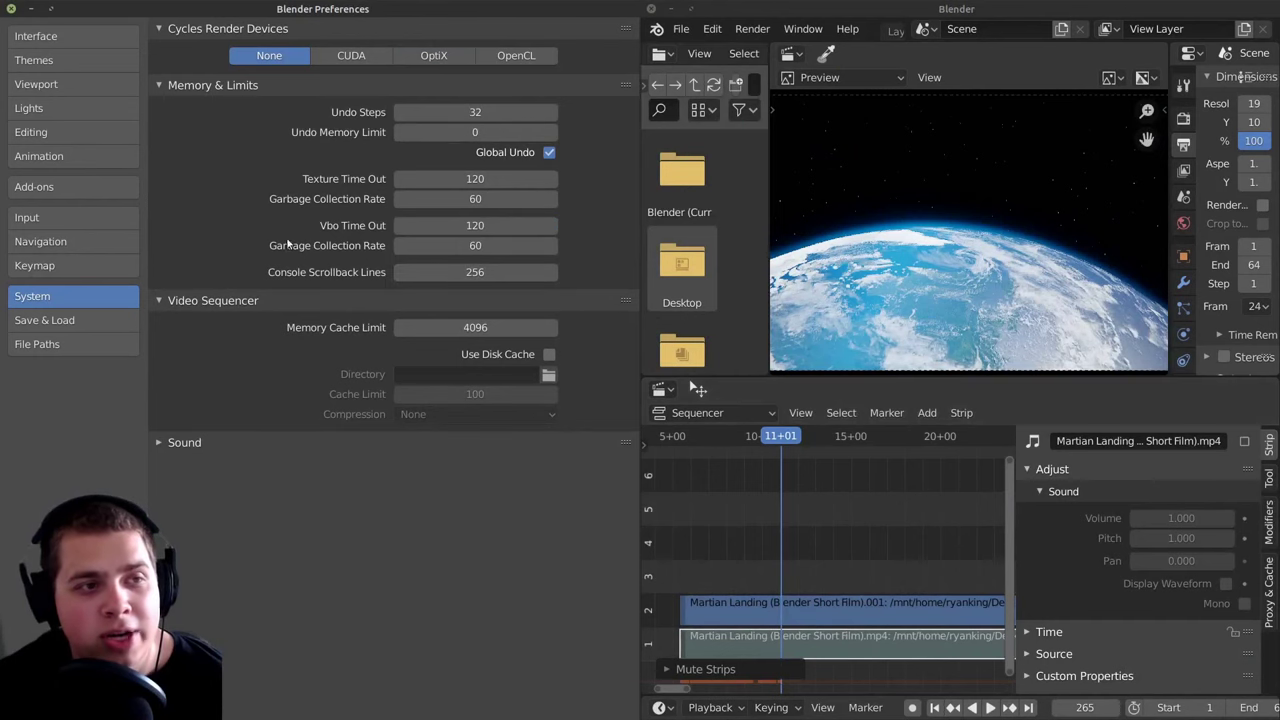
Step: Browse the Viewport, System, Lights and Interface preference categories
{"action": "left_click", "coordinate": [36, 84]}
{"action": "left_click", "coordinate": [32, 296]}
{"action": "left_click", "coordinate": [29, 108]}
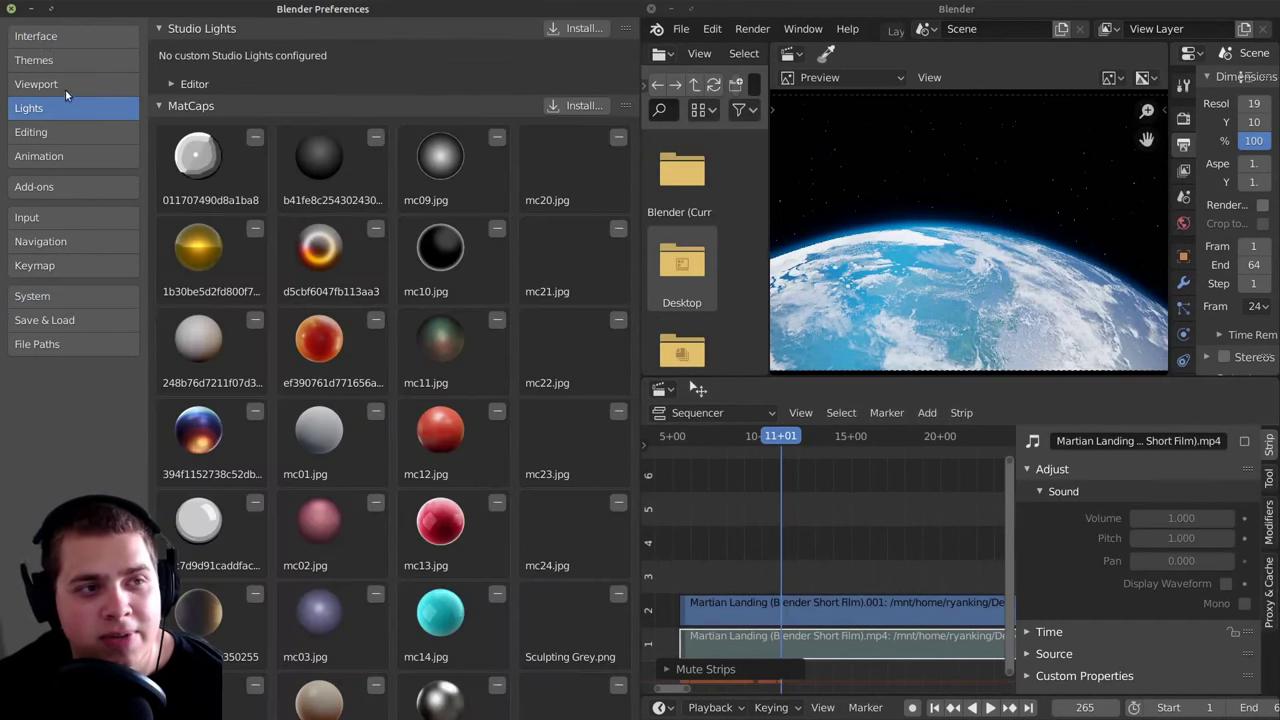
{"action": "left_click", "coordinate": [36, 36]}
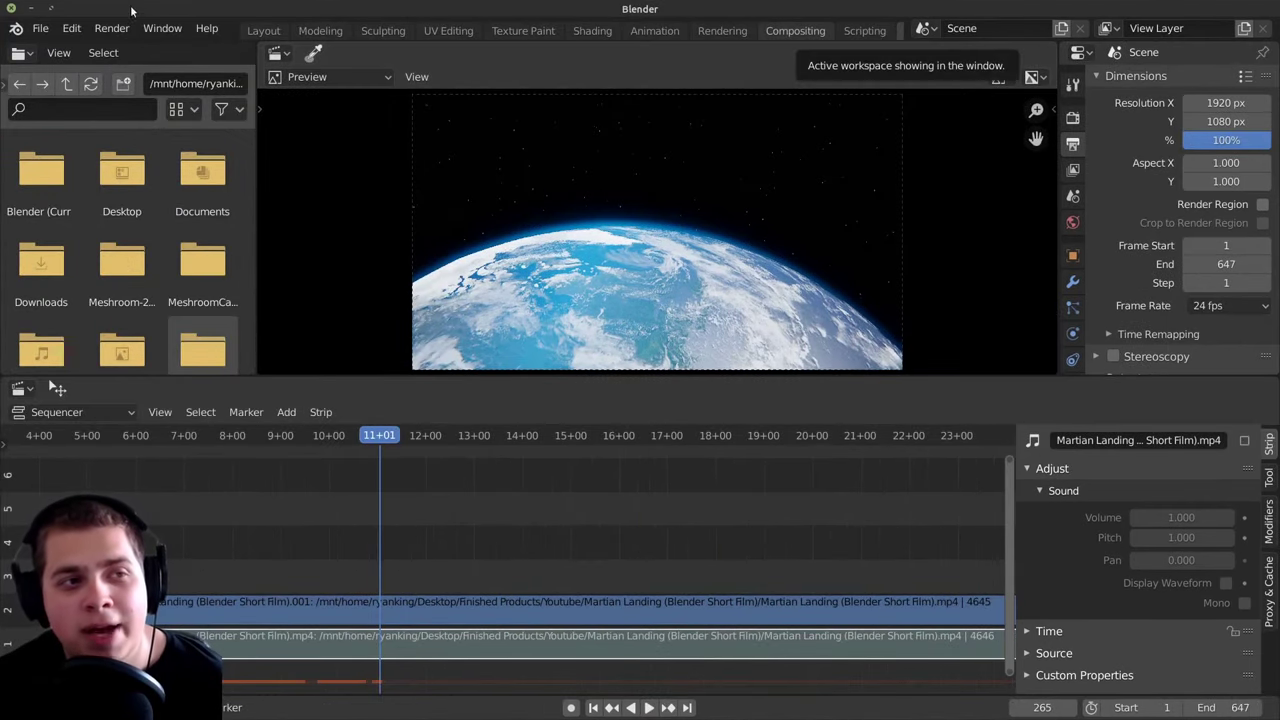
Step: Maximize the Blender window, then try the file browser's path and search fields and cancel
{"action": "left_click", "coordinate": [71, 28]}
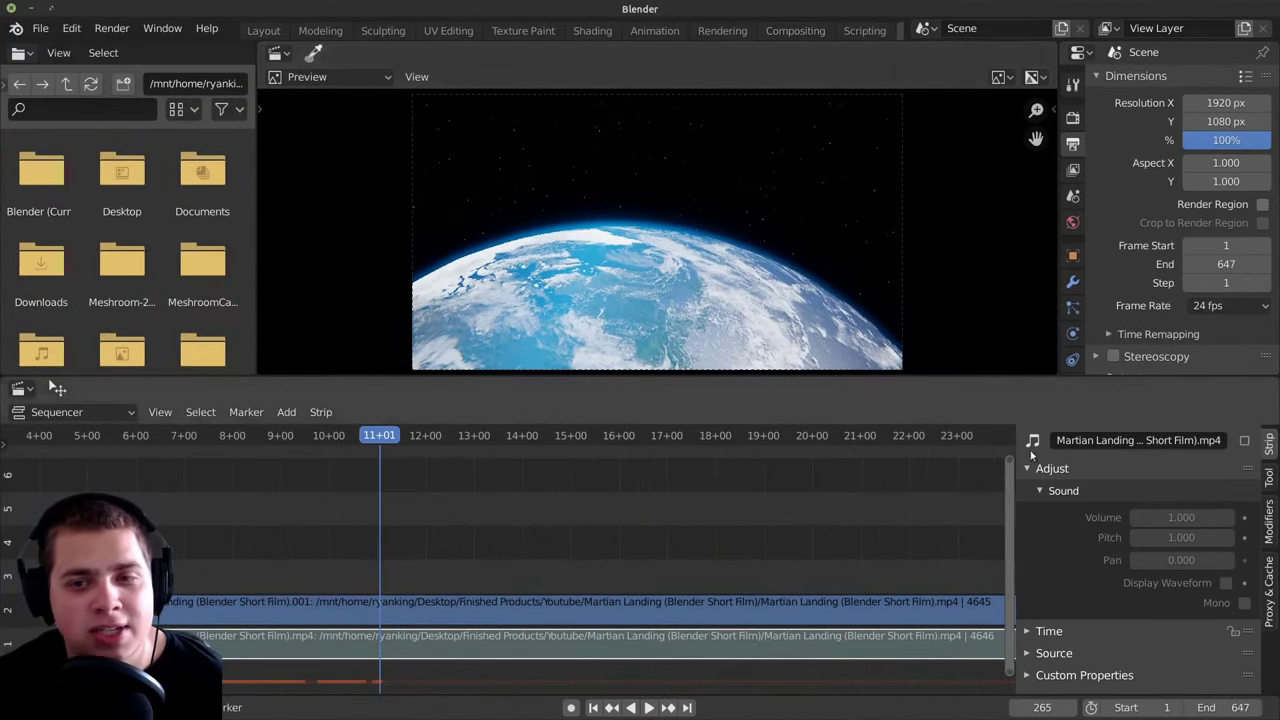
{"action": "double_click", "coordinate": [764, 15]}
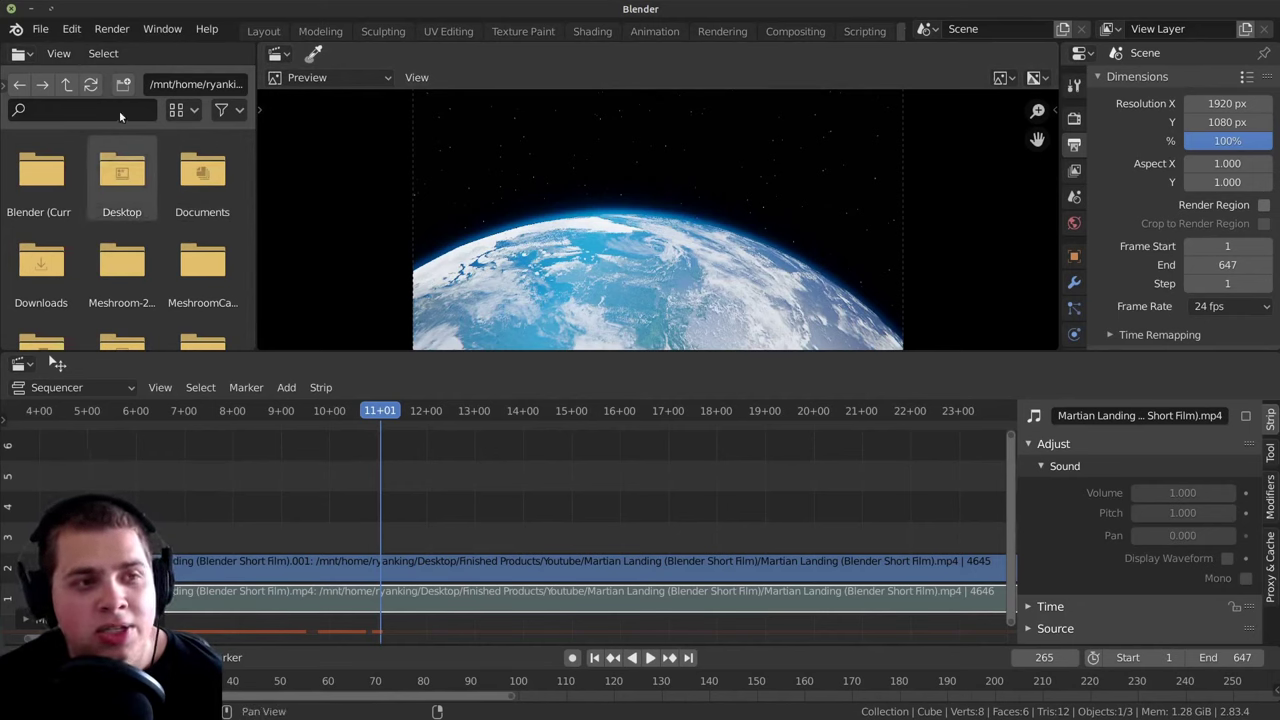
{"action": "left_click", "coordinate": [183, 85]}
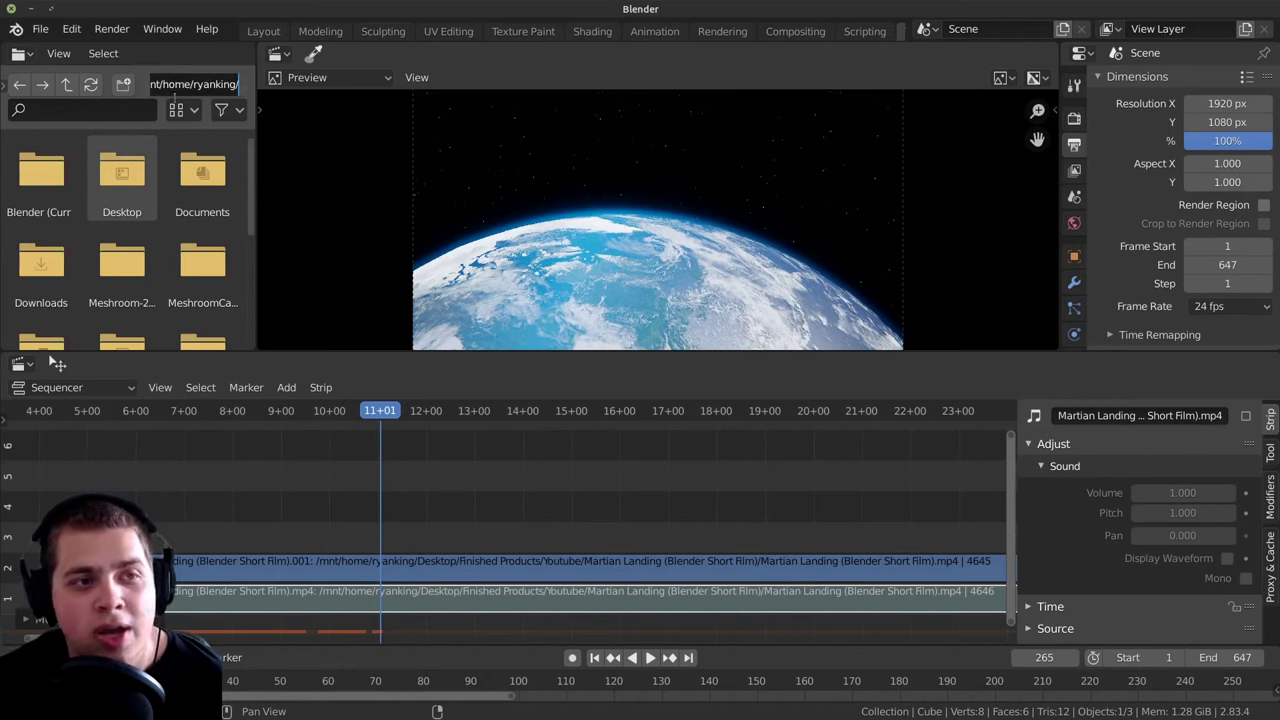
{"action": "left_click", "coordinate": [47, 110]}
{"action": "left_click", "coordinate": [45, 112]}
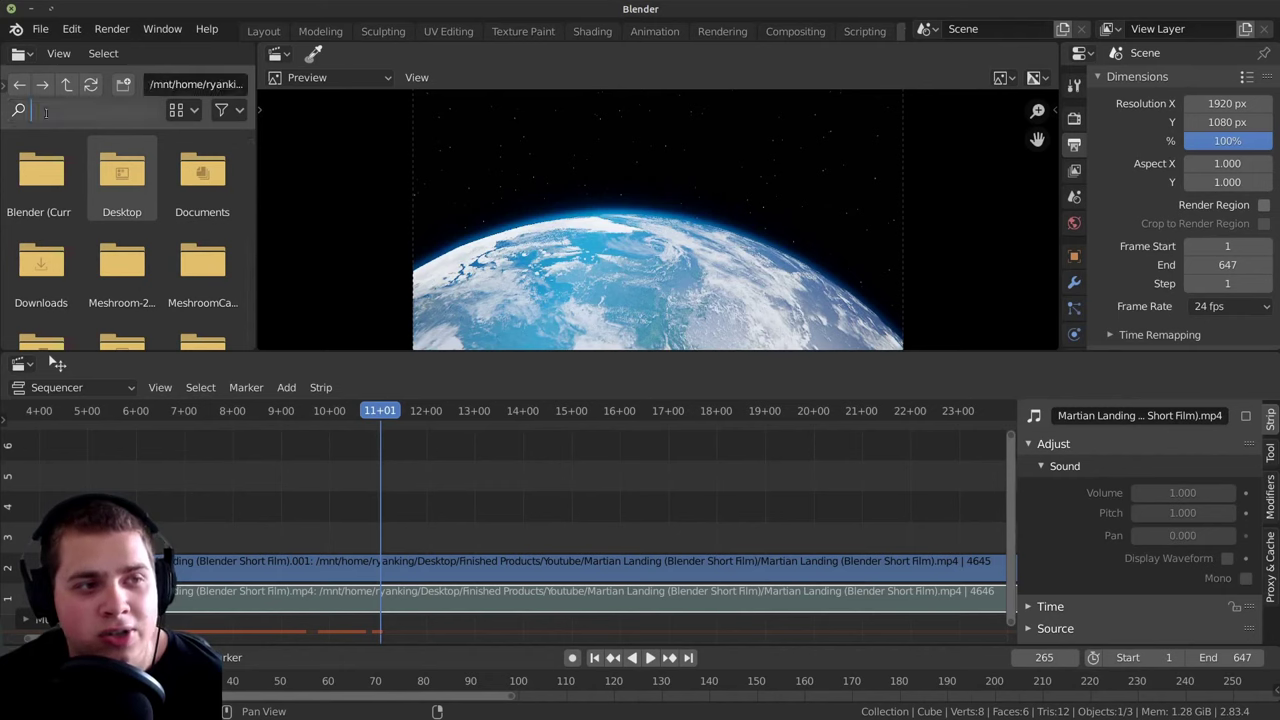
{"action": "key", "text": "Escape"}
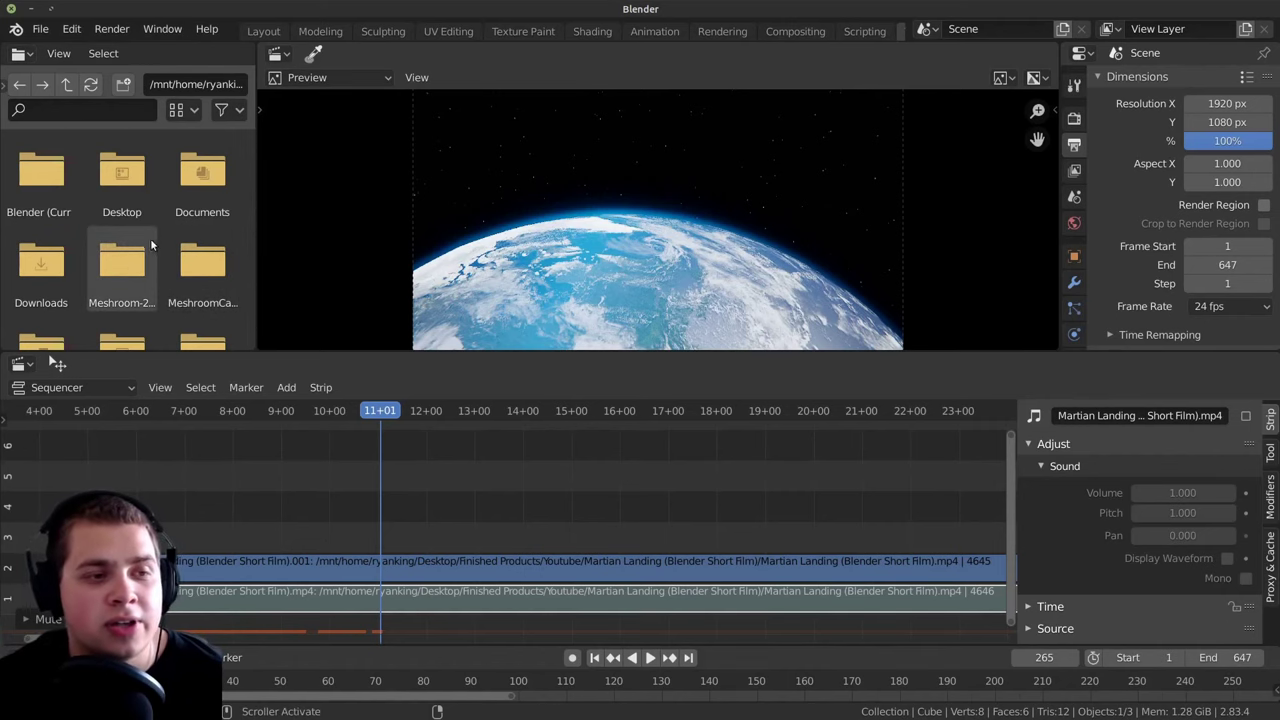
Step: Drop 2.png and 4.png from the file browser into channels 3 and 4 at frame 265
{"action": "left_click_drag", "start_coordinate": [200, 590], "coordinate": [195, 210]}
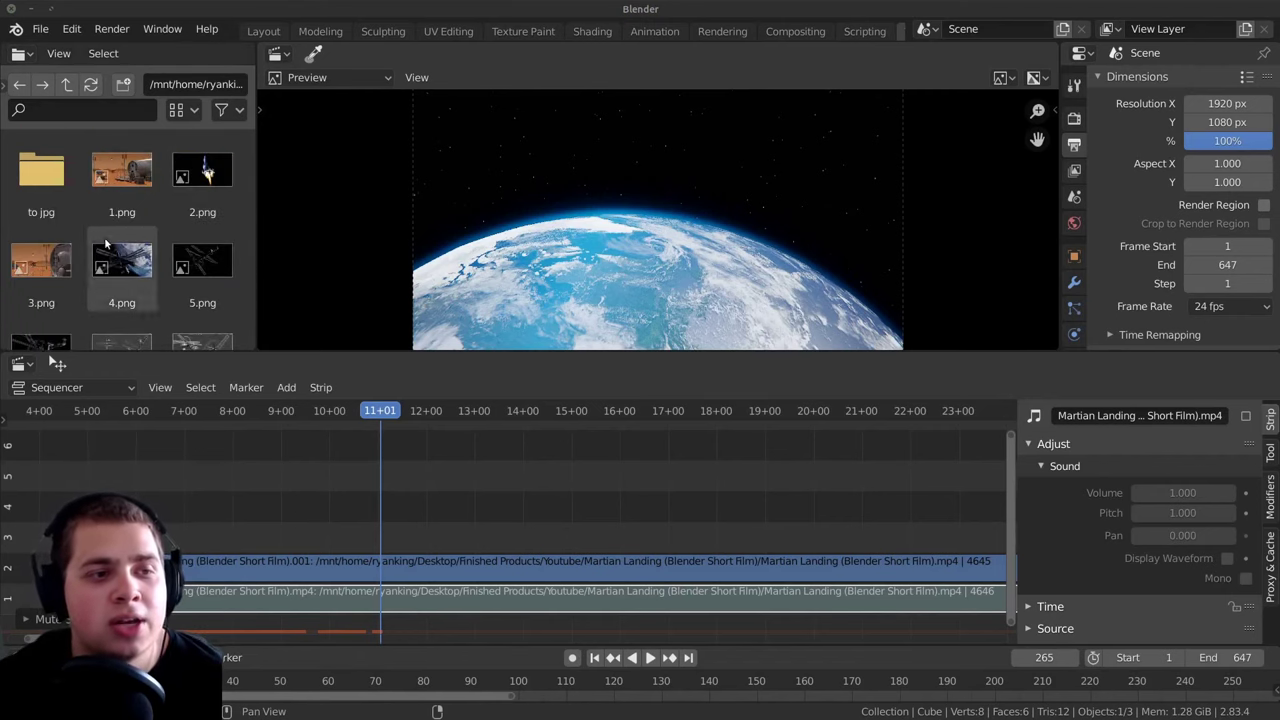
{"action": "scroll", "coordinate": [130, 232], "scroll_direction": "down", "scroll_amount": 2}
{"action": "scroll", "coordinate": [166, 218], "scroll_direction": "down", "scroll_amount": 2}
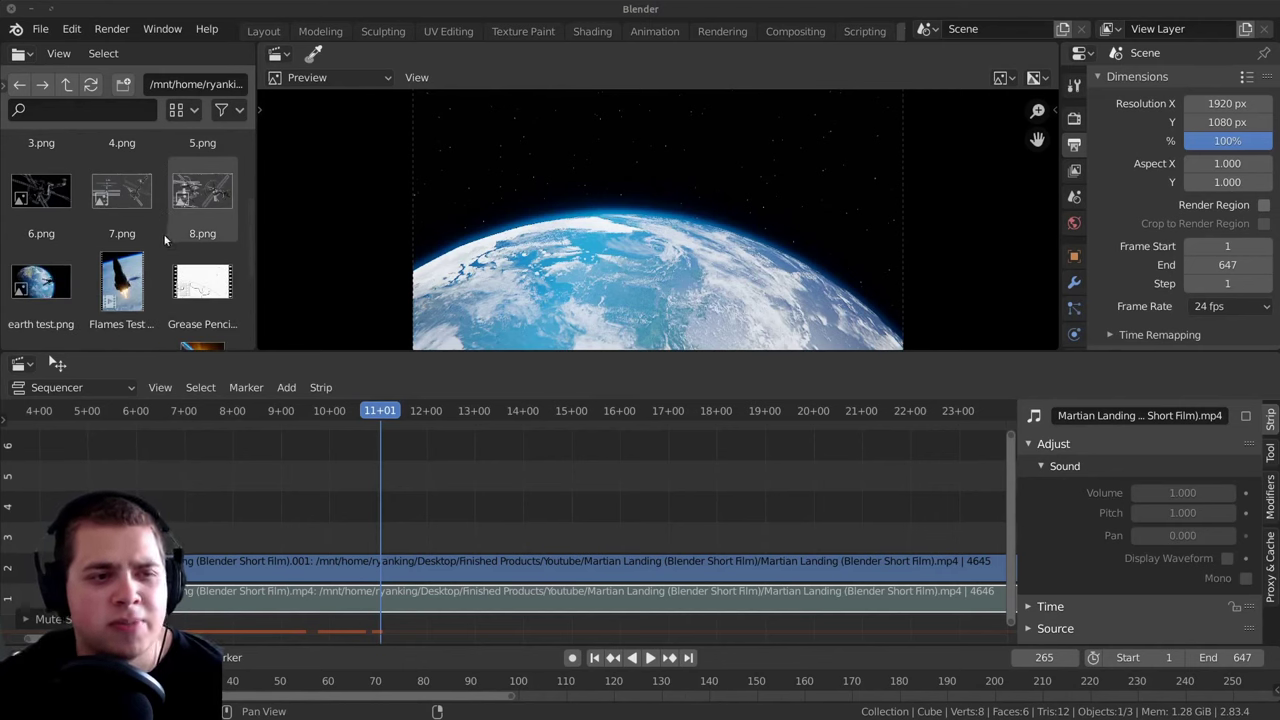
{"action": "scroll", "coordinate": [165, 239], "scroll_direction": "down", "scroll_amount": 1}
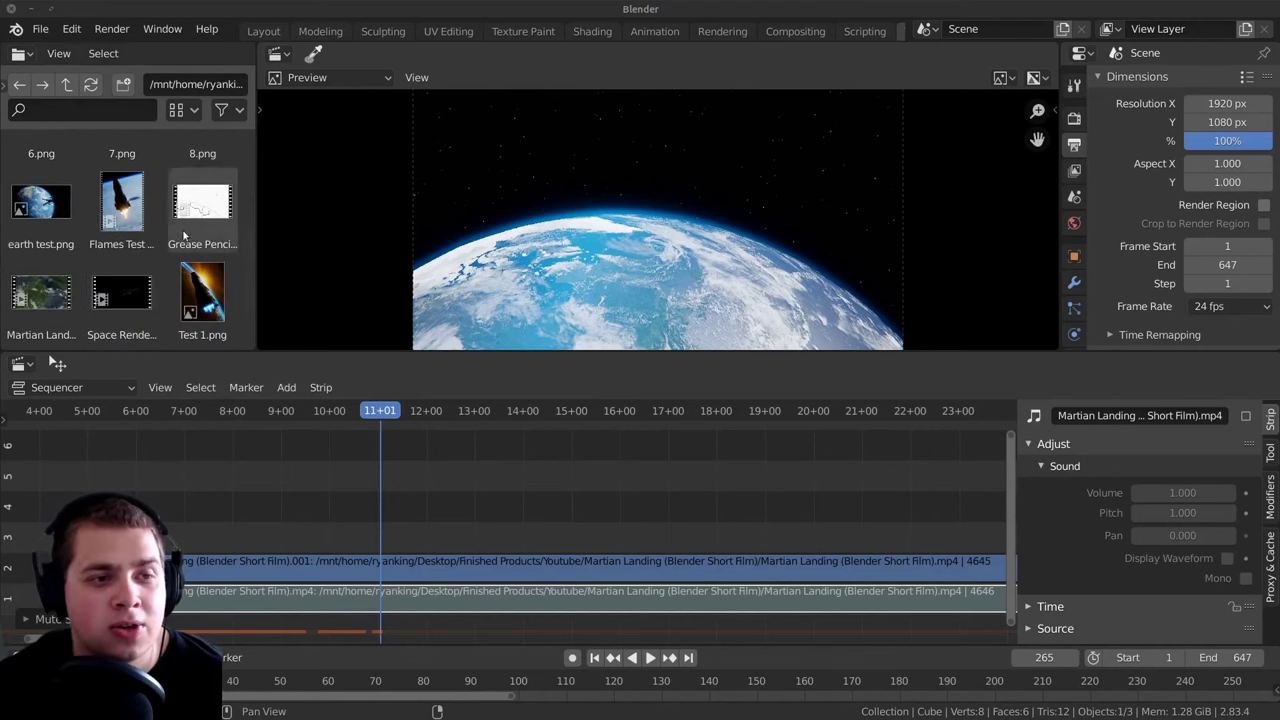
{"action": "scroll", "coordinate": [190, 255], "scroll_direction": "up", "scroll_amount": 2}
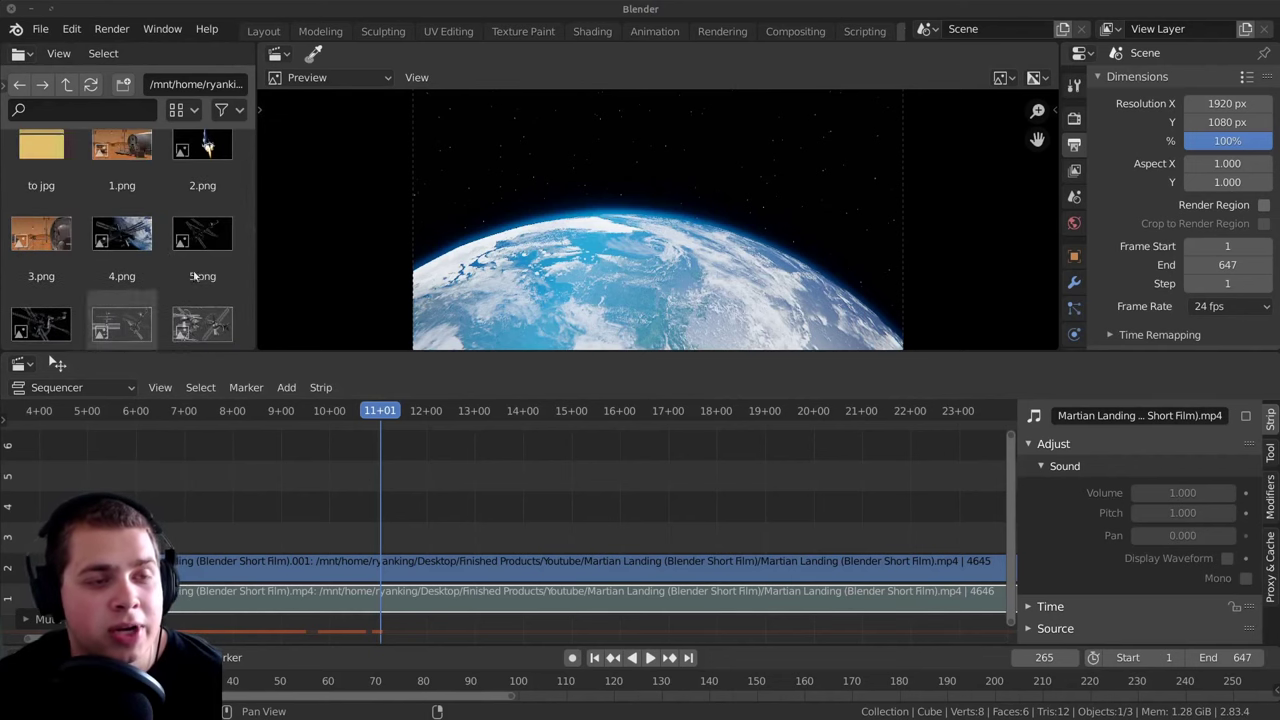
{"action": "scroll", "coordinate": [200, 262], "scroll_direction": "up", "scroll_amount": 1}
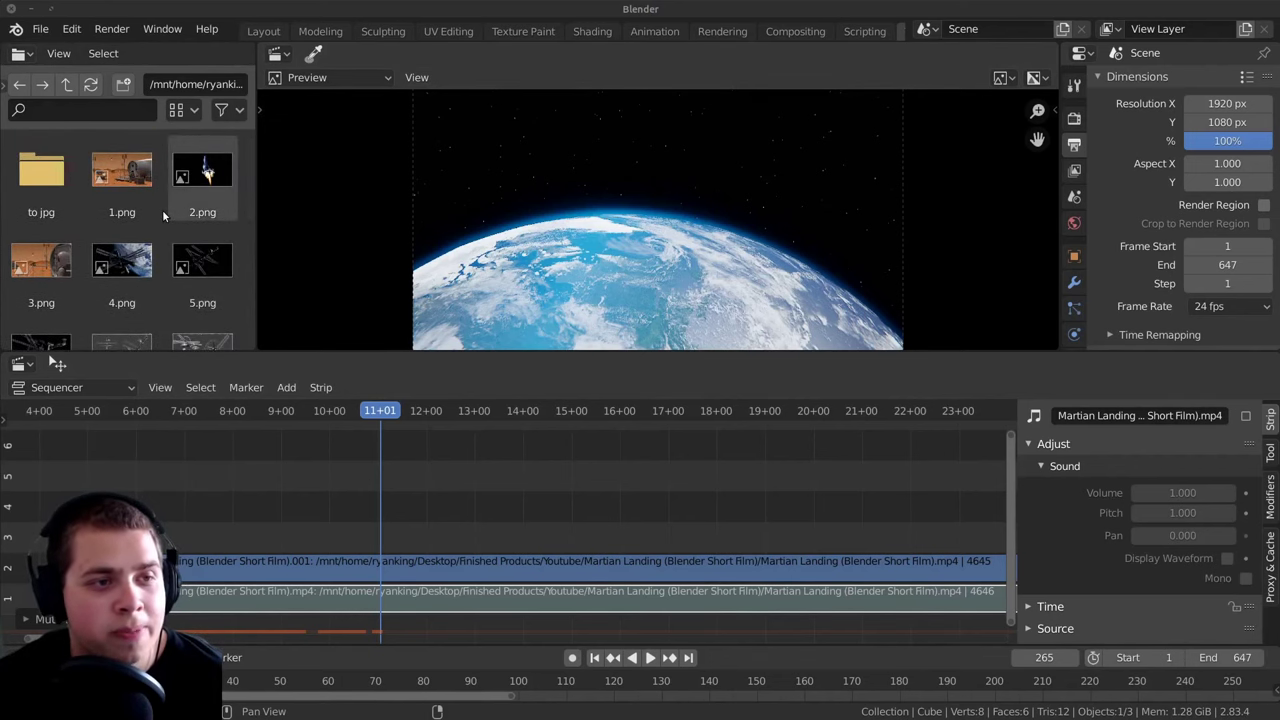
{"action": "left_click_drag", "start_coordinate": [205, 176], "coordinate": [368, 464]}
{"action": "left_click_drag", "start_coordinate": [151, 276], "coordinate": [509, 497]}
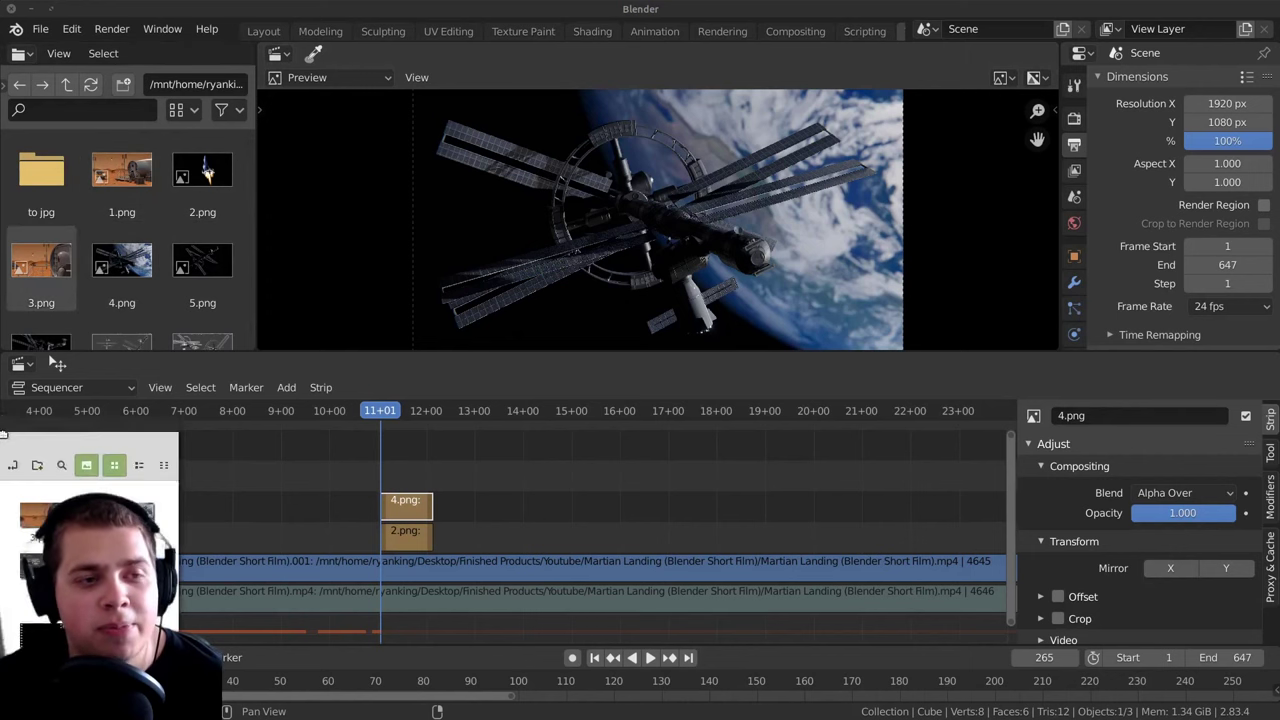
Step: Drag Flames Test Render.mp4 from the file manager into the sequencer on channels 5–6
{"action": "key", "text": "alt+Tab"}
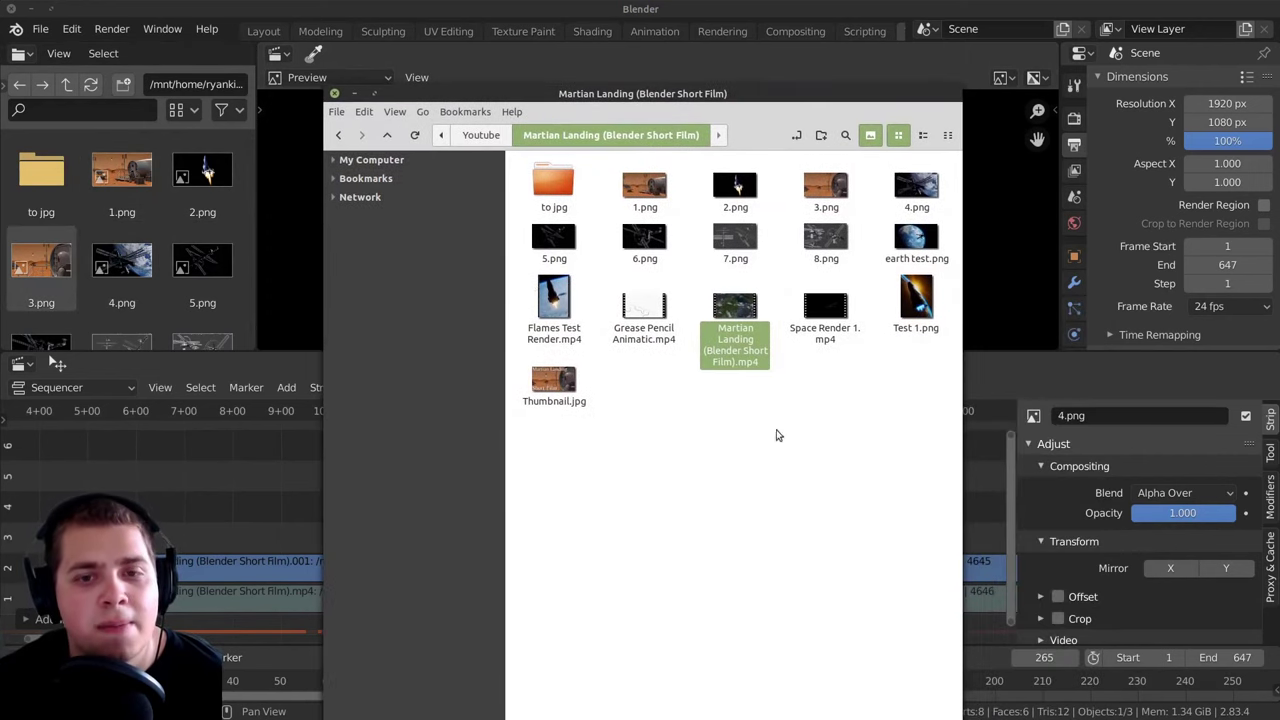
{"action": "left_click_drag", "start_coordinate": [730, 94], "coordinate": [5, 490]}
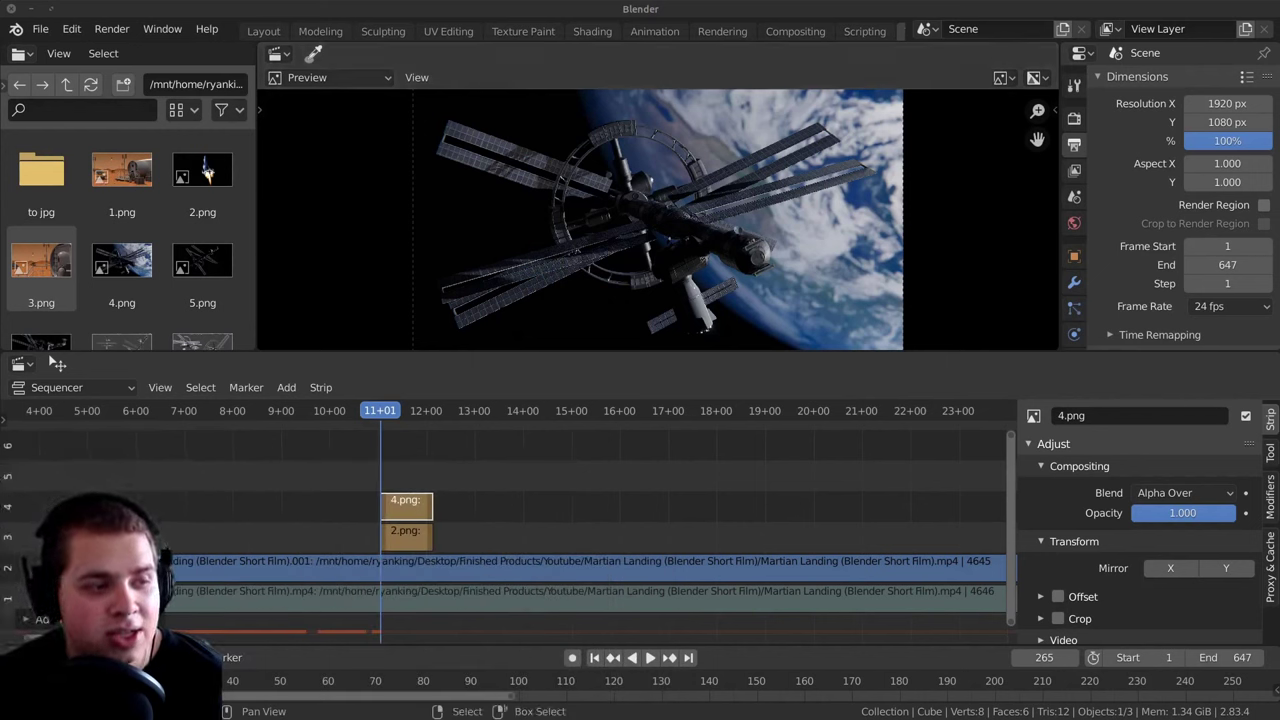
{"action": "left_click_drag", "start_coordinate": [470, 470], "coordinate": [539, 470]}
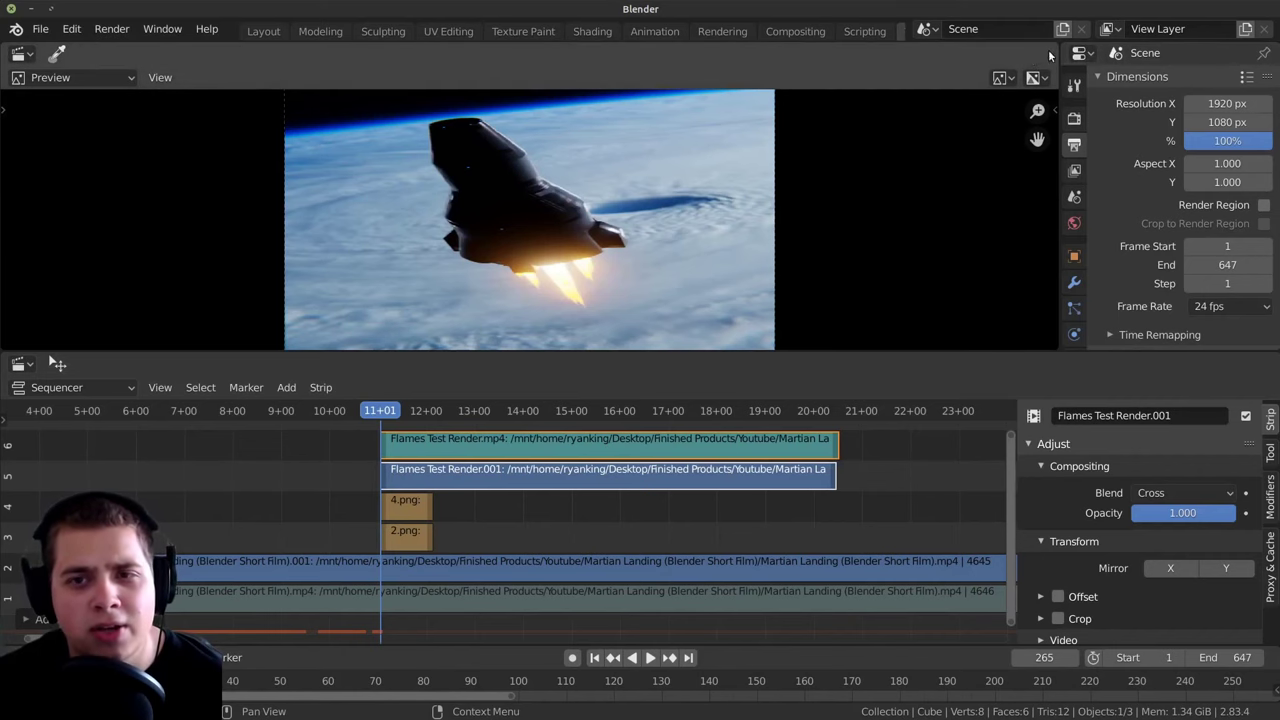
Step: Split the preview area into two side-by-side previews and merge them back
{"action": "left_click_drag", "start_coordinate": [1054, 45], "coordinate": [638, 55]}
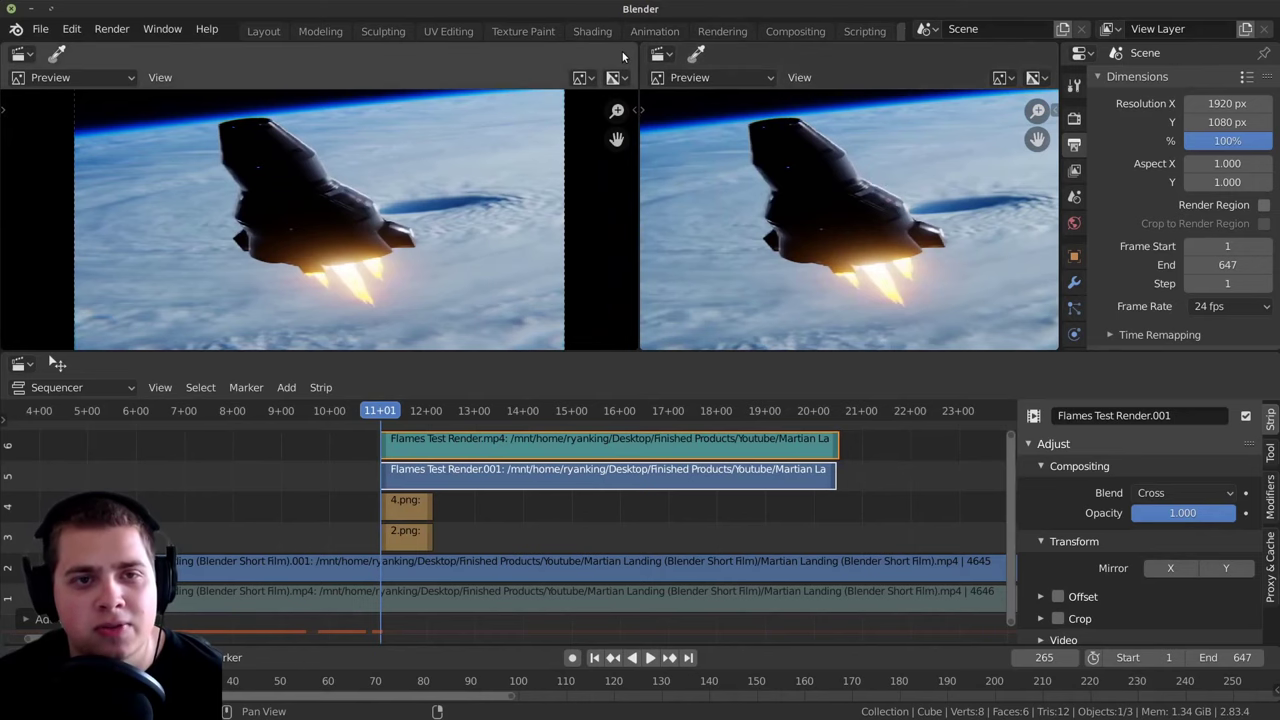
{"action": "left_click_drag", "start_coordinate": [630, 45], "coordinate": [762, 80]}
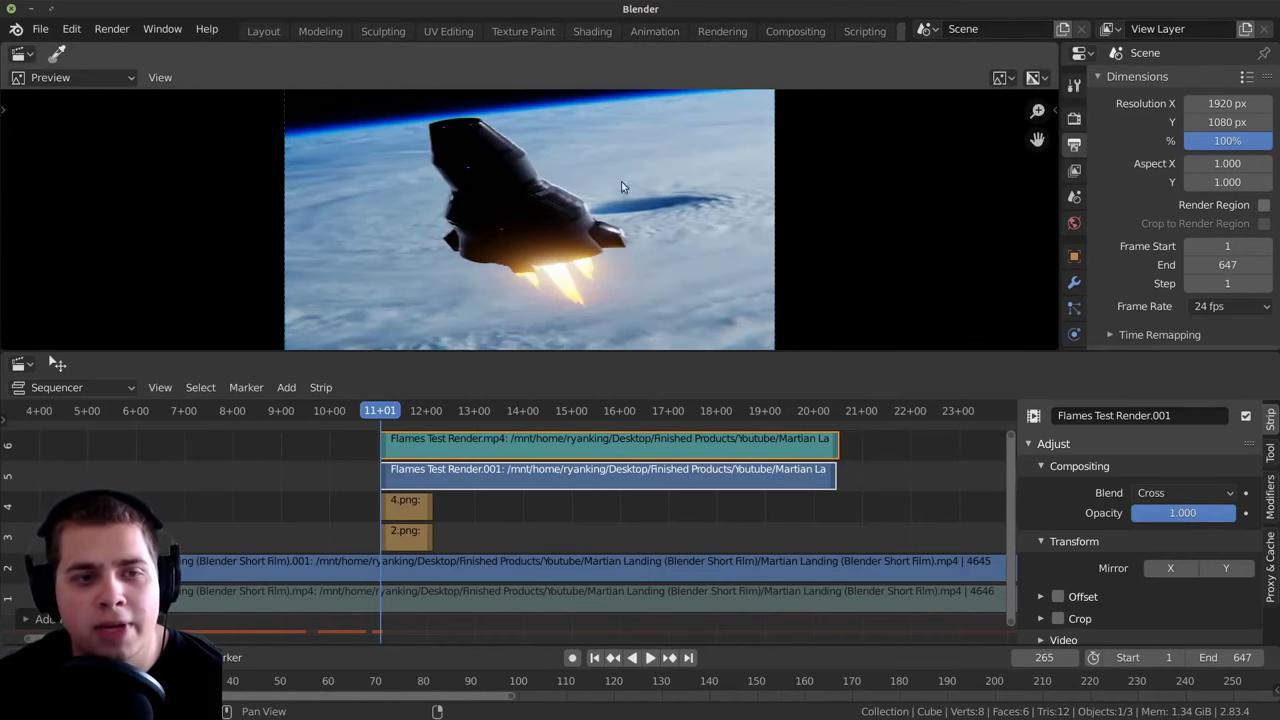
{"action": "scroll", "coordinate": [460, 205], "scroll_direction": "down", "scroll_amount": 1}
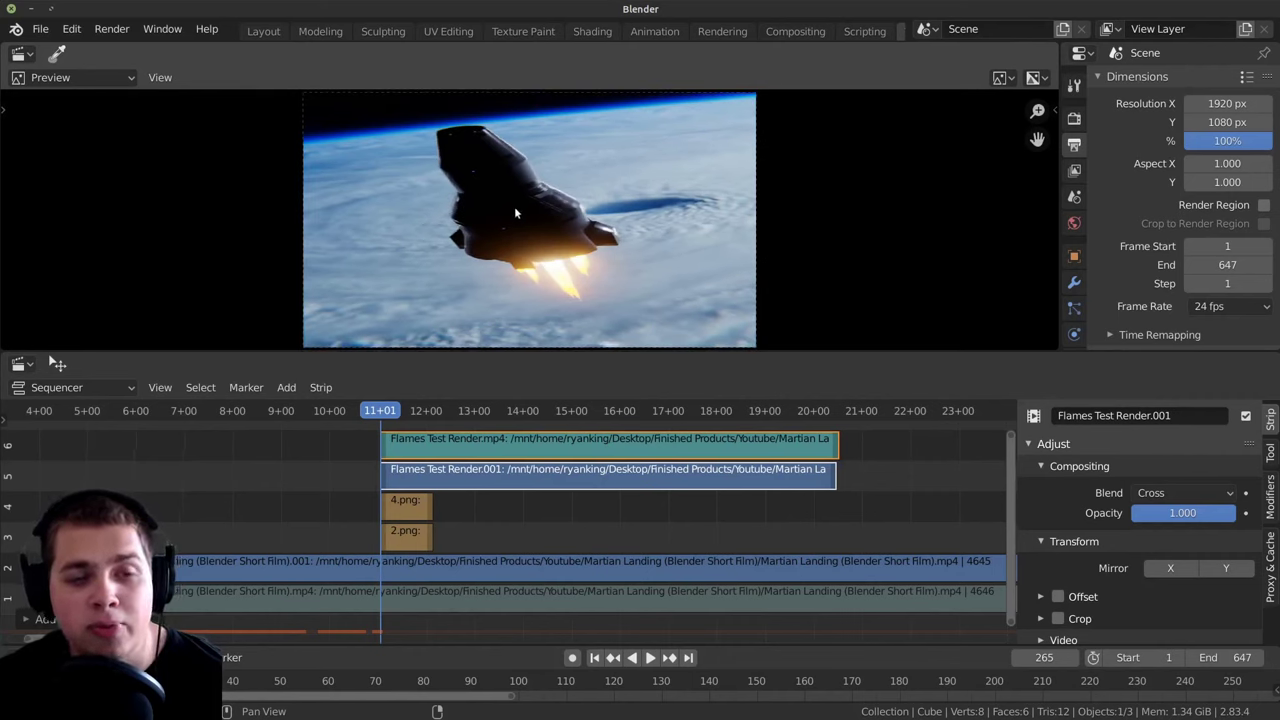
Step: Play the sequence to frame 312, then check the preview's colour and alpha options
{"action": "key", "text": "space"}
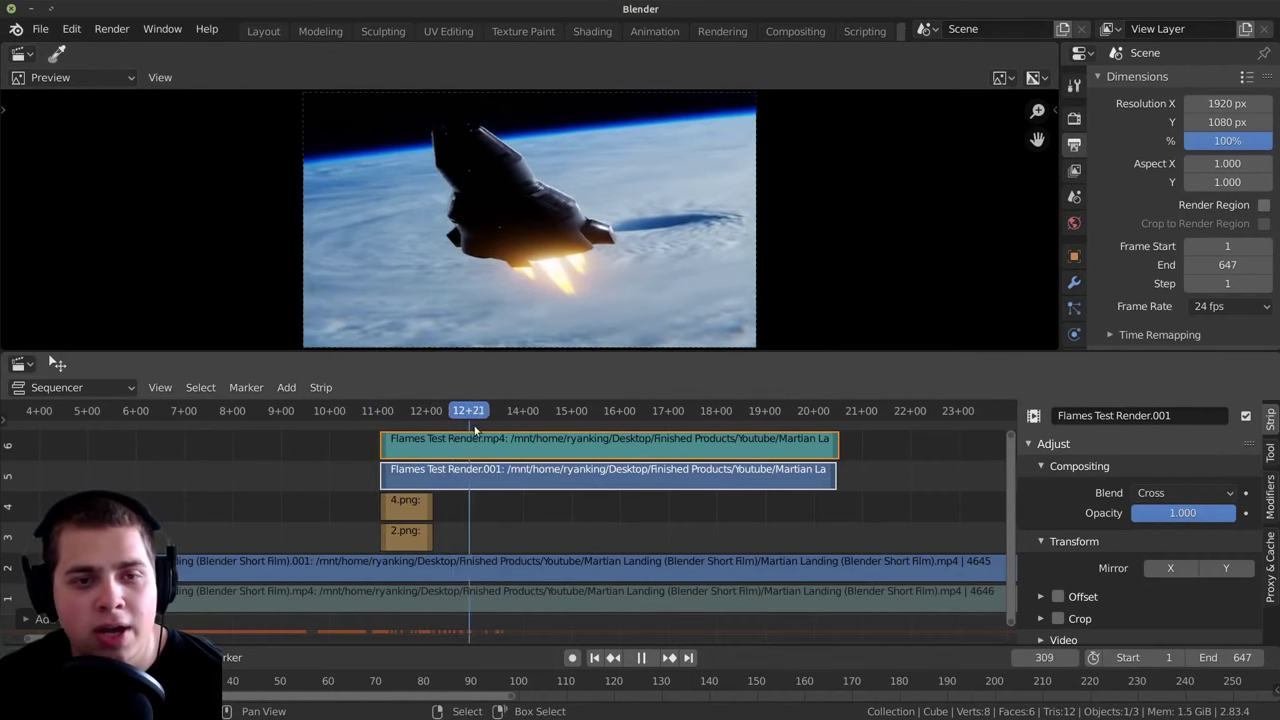
{"action": "key", "text": "space"}
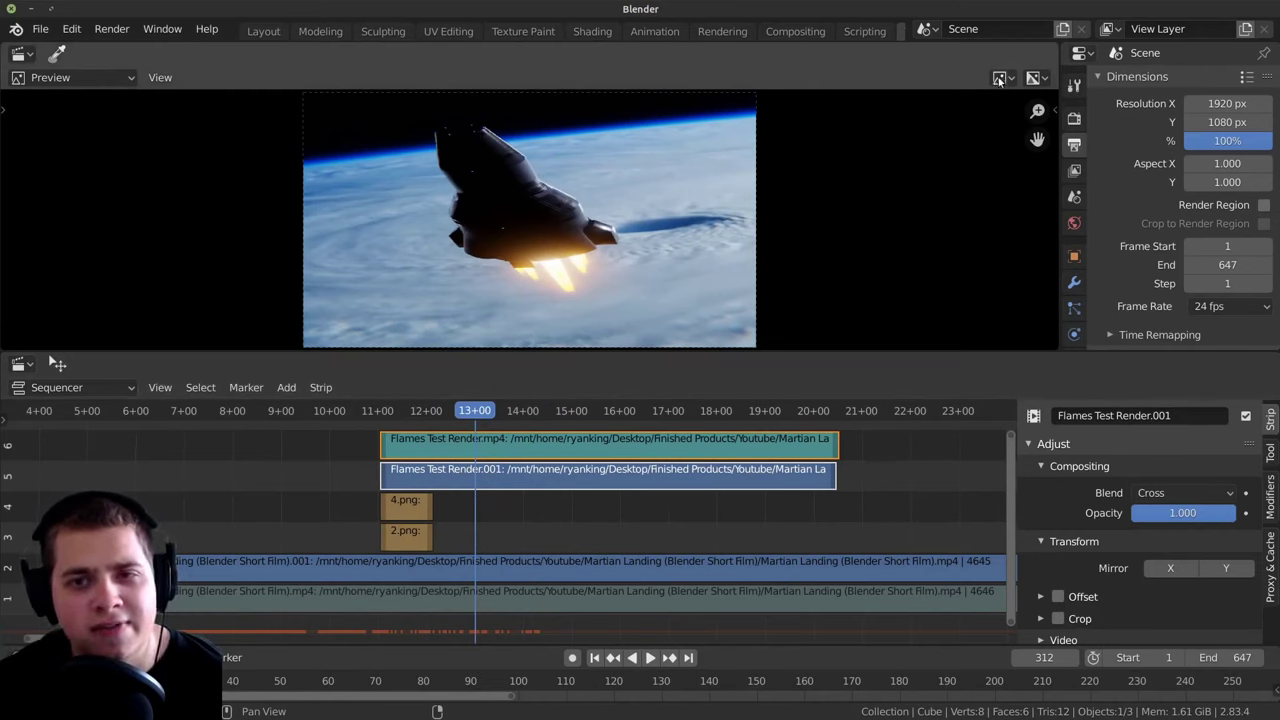
{"action": "left_click", "coordinate": [1033, 78]}
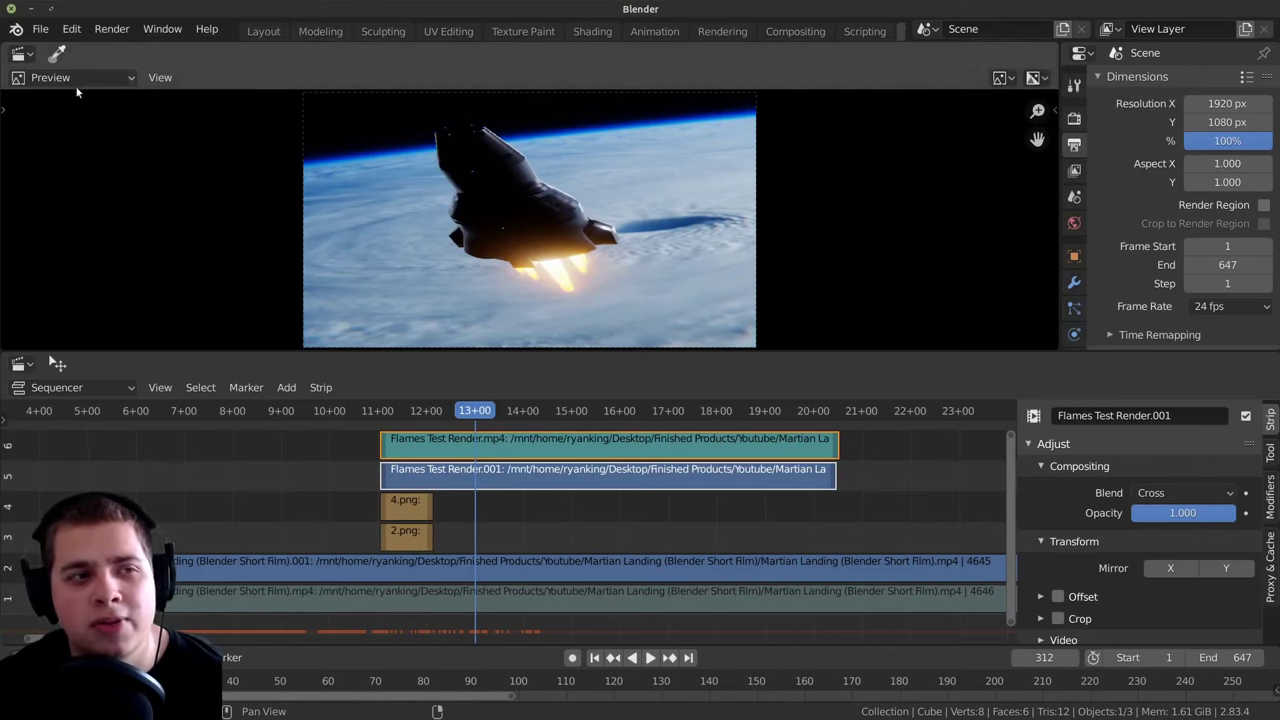
{"action": "right_click", "coordinate": [791, 74]}
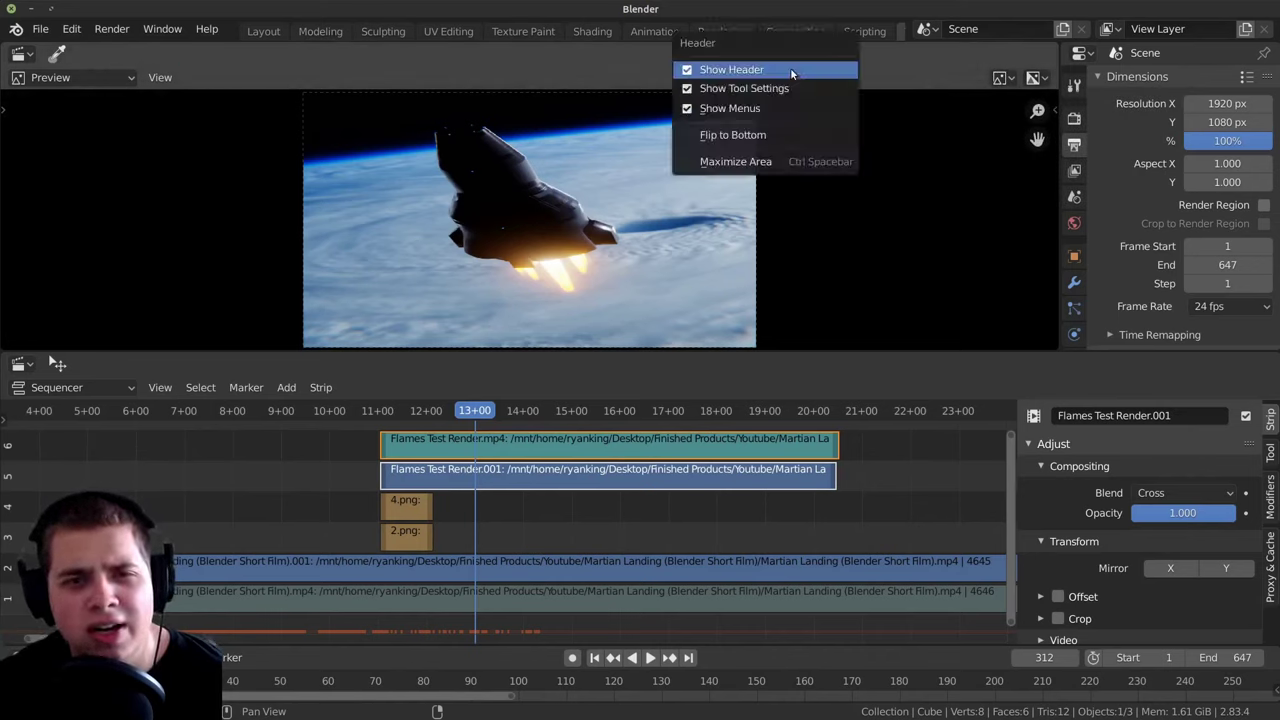
{"action": "left_click", "coordinate": [726, 69]}
{"action": "scroll", "coordinate": [682, 161], "scroll_direction": "up", "scroll_amount": 1}
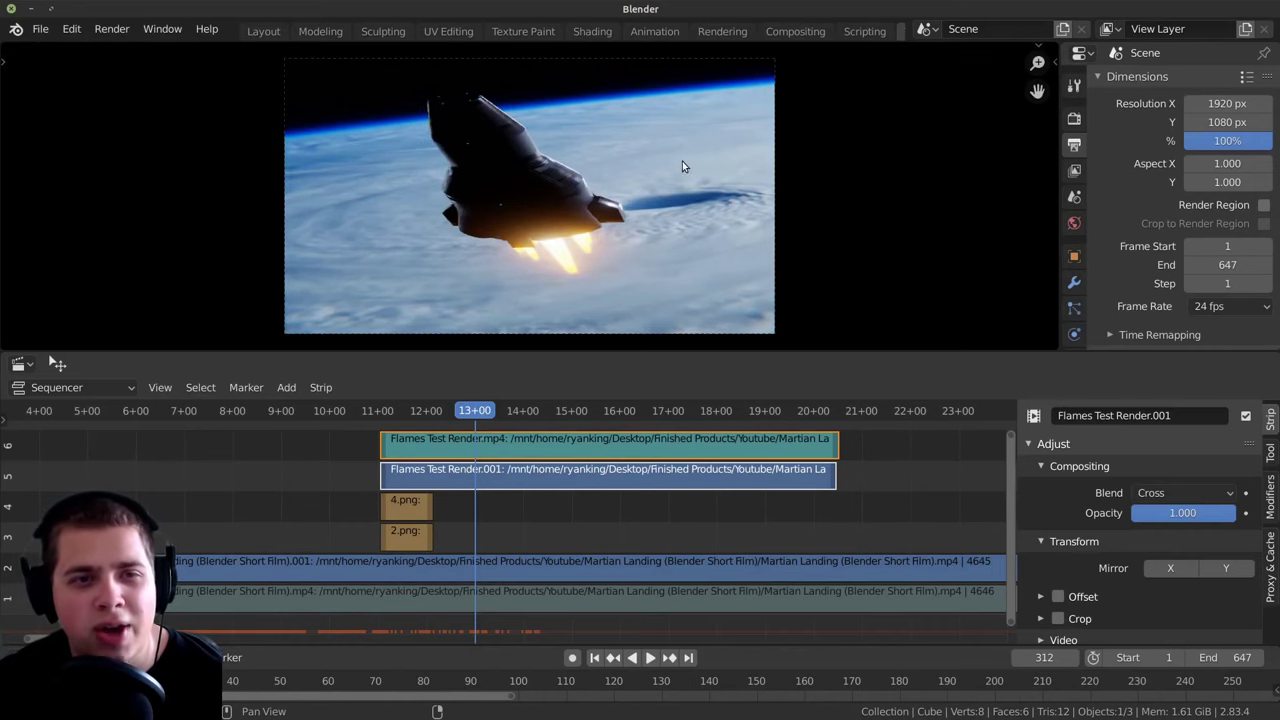
{"action": "scroll", "coordinate": [707, 187], "scroll_direction": "down", "scroll_amount": 1}
{"action": "scroll", "coordinate": [557, 203], "scroll_direction": "up", "scroll_amount": 3}
{"action": "scroll", "coordinate": [557, 203], "scroll_direction": "down", "scroll_amount": 2}
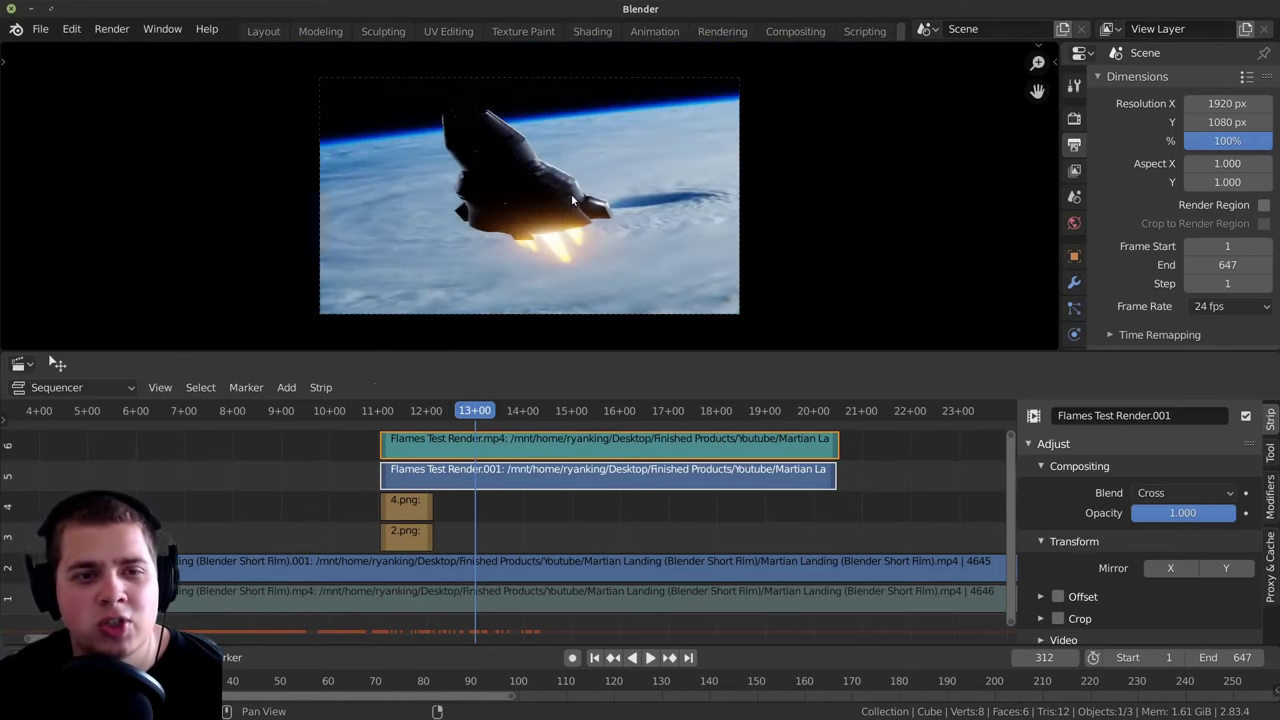
{"action": "scroll", "coordinate": [752, 184], "scroll_direction": "up", "scroll_amount": 1}
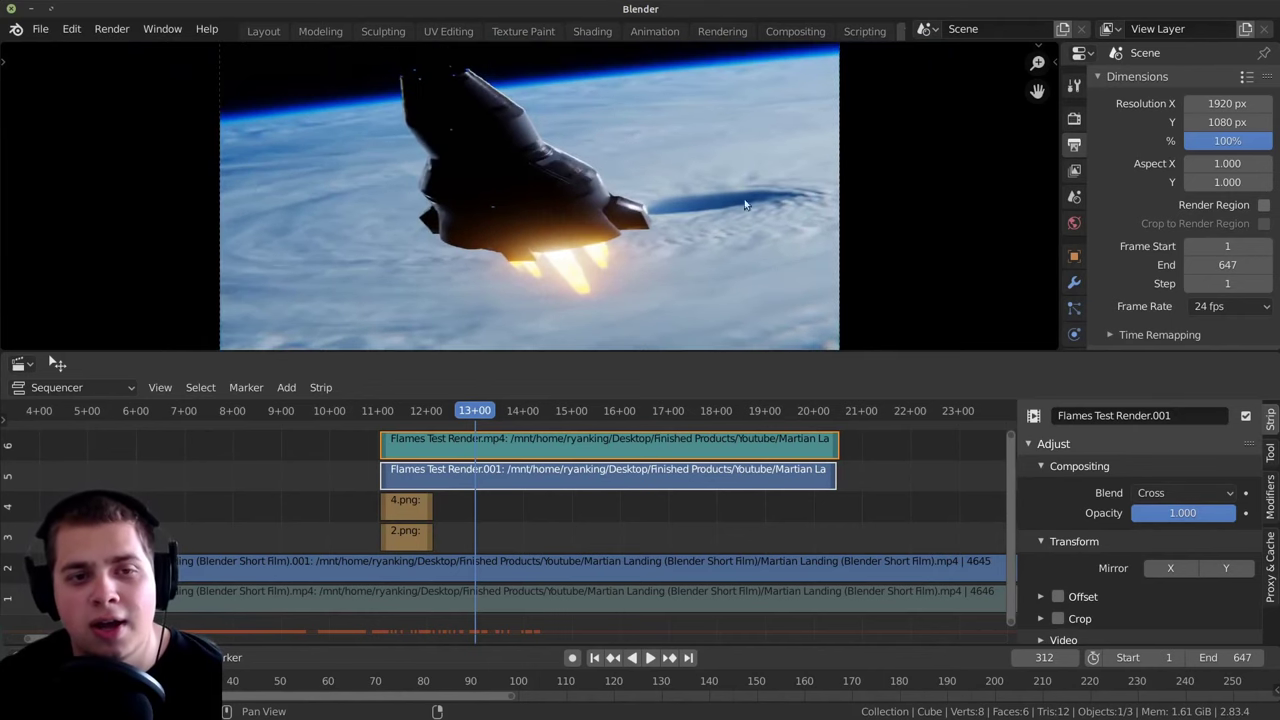
{"action": "scroll", "coordinate": [744, 205], "scroll_direction": "up", "scroll_amount": 2}
{"action": "scroll", "coordinate": [694, 206], "scroll_direction": "down", "scroll_amount": 3}
{"action": "scroll", "coordinate": [694, 209], "scroll_direction": "up", "scroll_amount": 1}
{"action": "scroll", "coordinate": [706, 213], "scroll_direction": "down", "scroll_amount": 1}
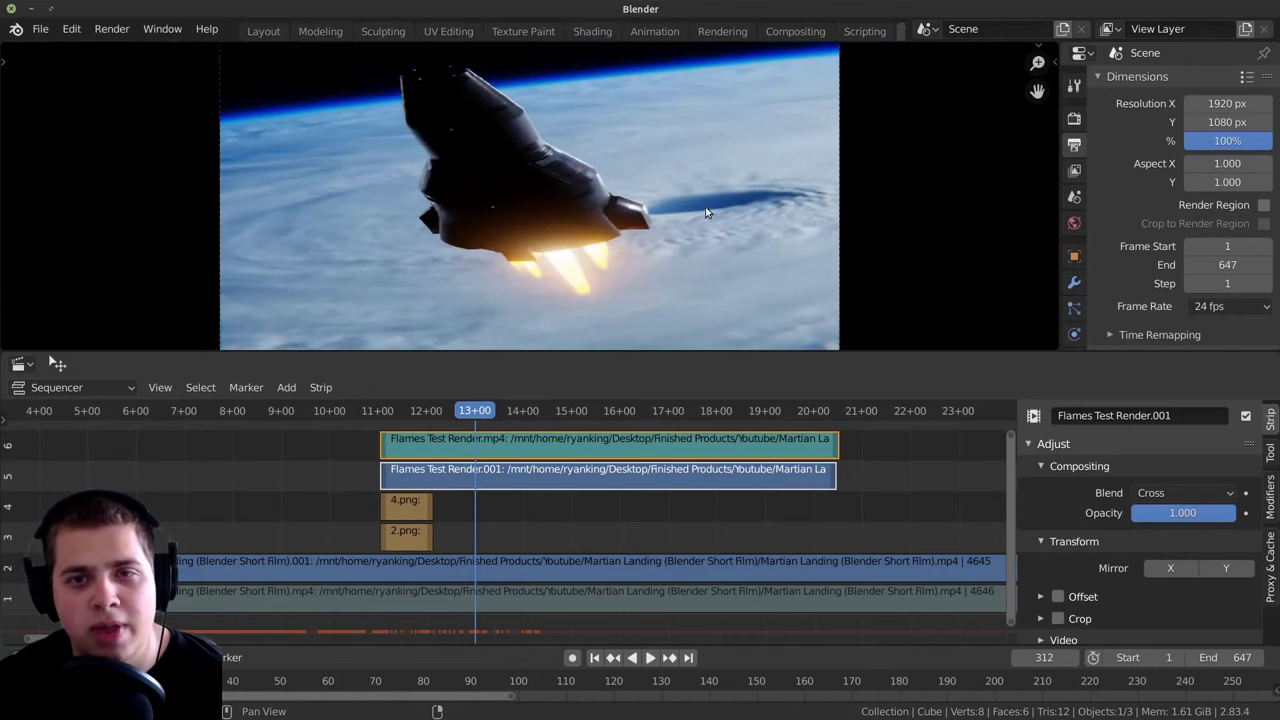
{"action": "left_click", "coordinate": [1036, 54]}
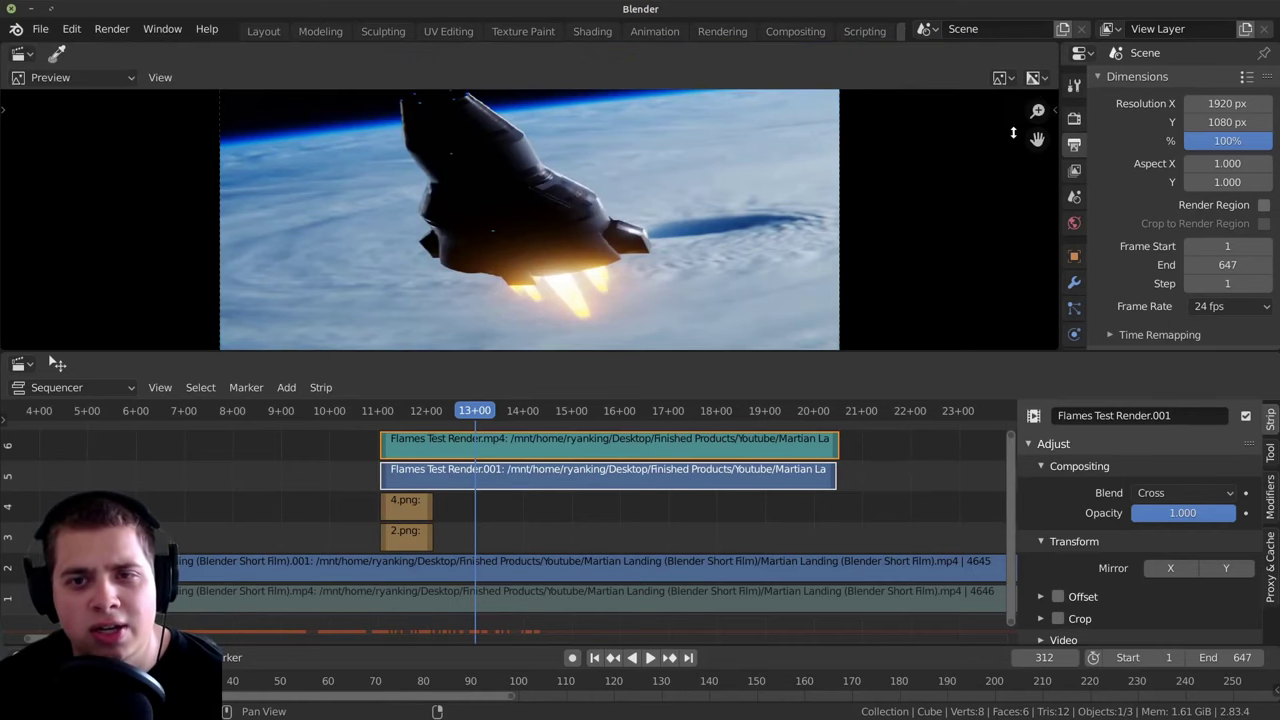
Step: Turn off Show Header for the Preview area
{"action": "right_click", "coordinate": [868, 64]}
{"action": "left_click", "coordinate": [868, 65]}
{"action": "scroll", "coordinate": [524, 183], "scroll_direction": "down", "scroll_amount": 1}
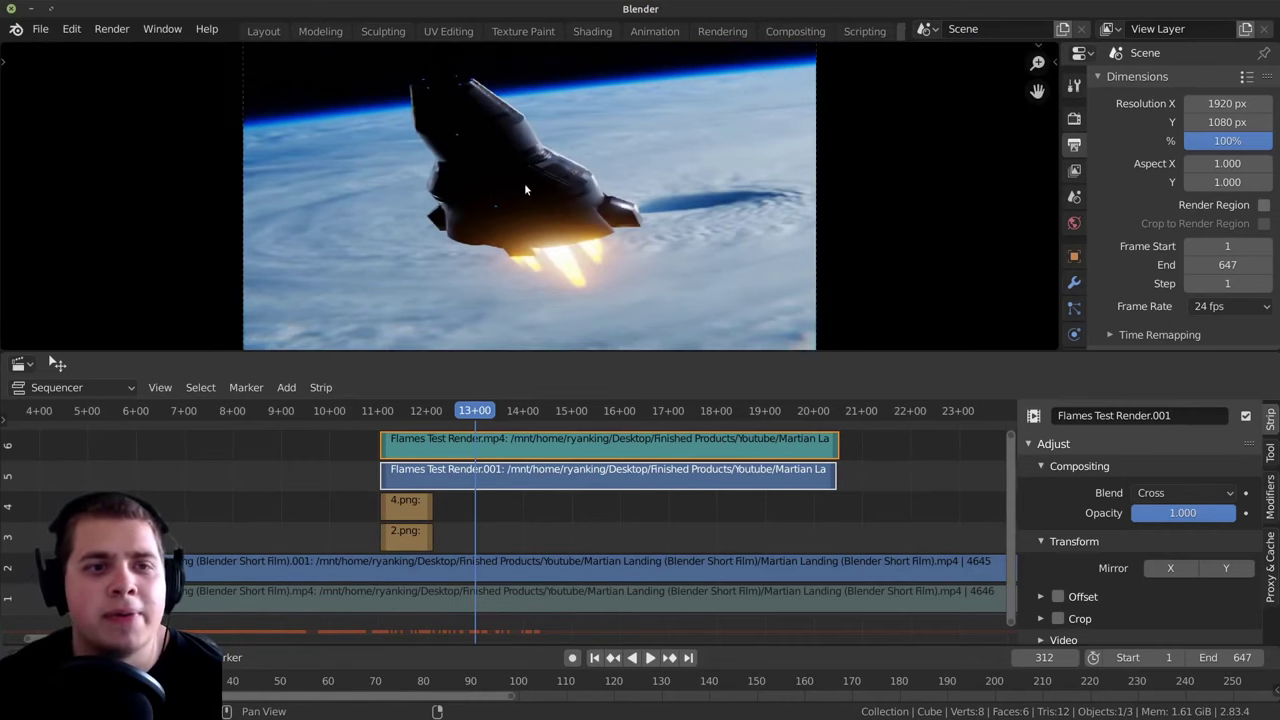
Step: Delete the Flames Test Render strips and play back, returning to frame 310
{"action": "key", "text": "Delete"}
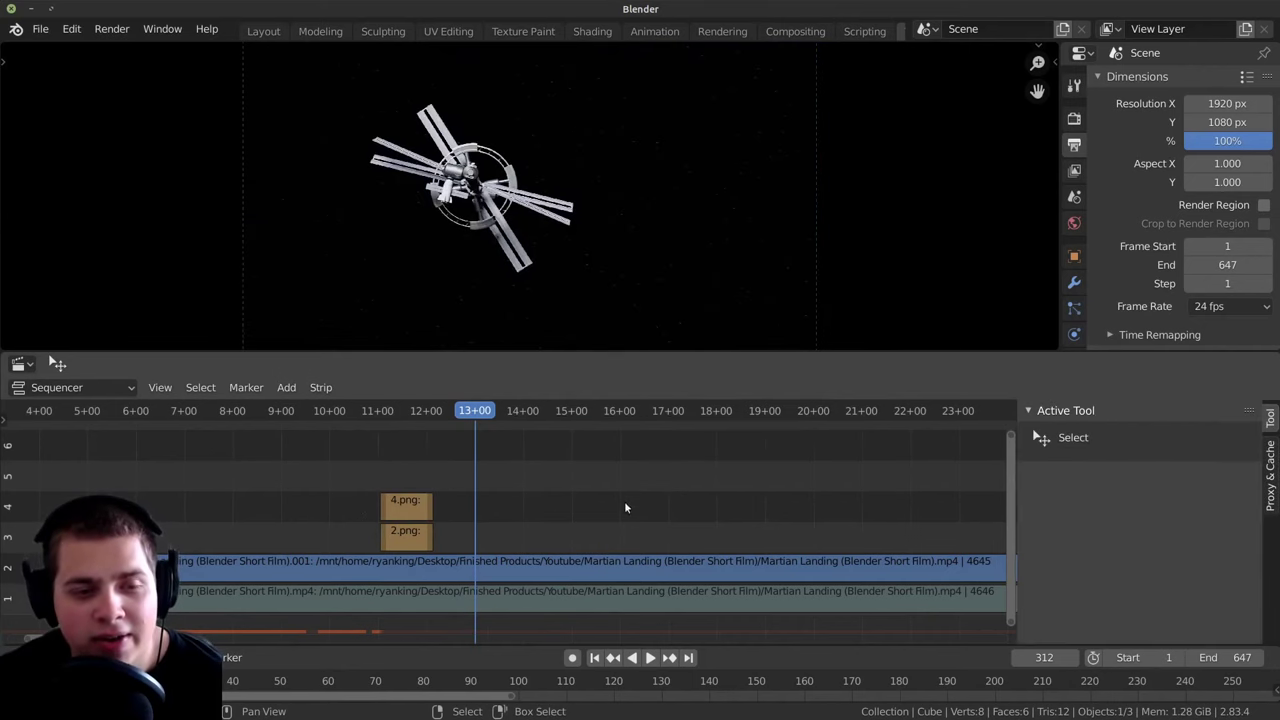
{"action": "key", "text": "space"}
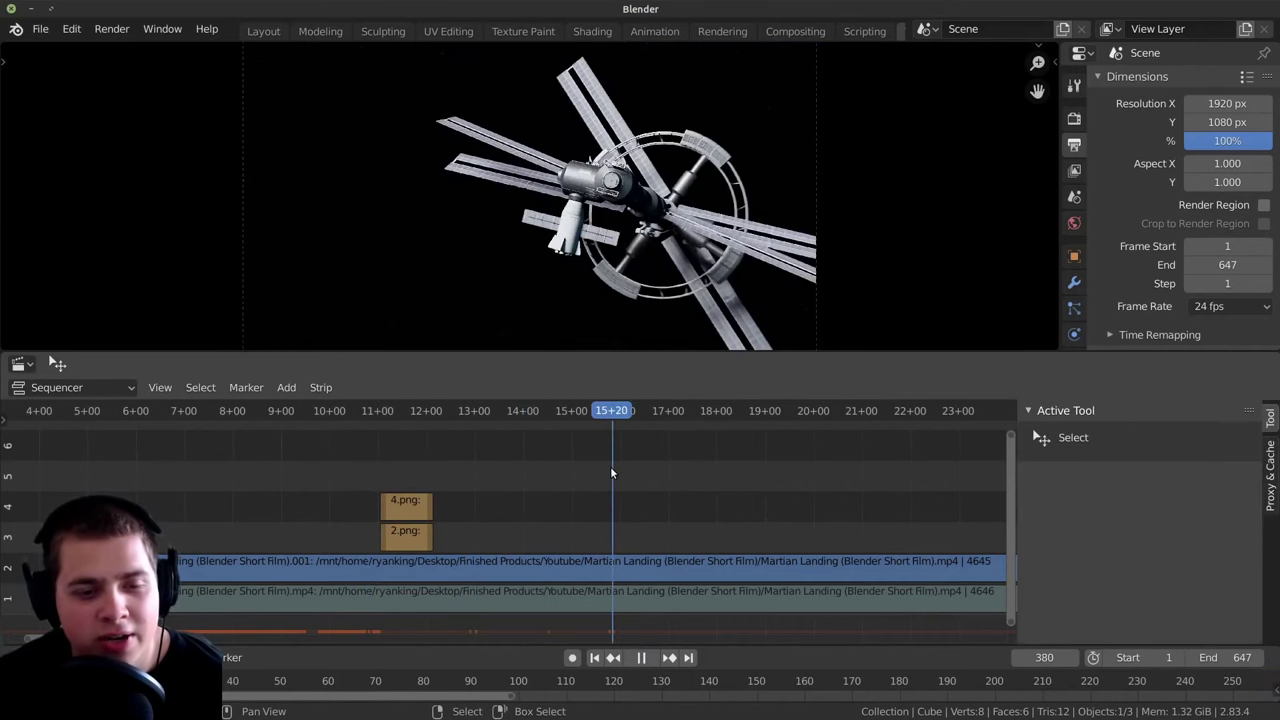
{"action": "key", "text": "Escape"}
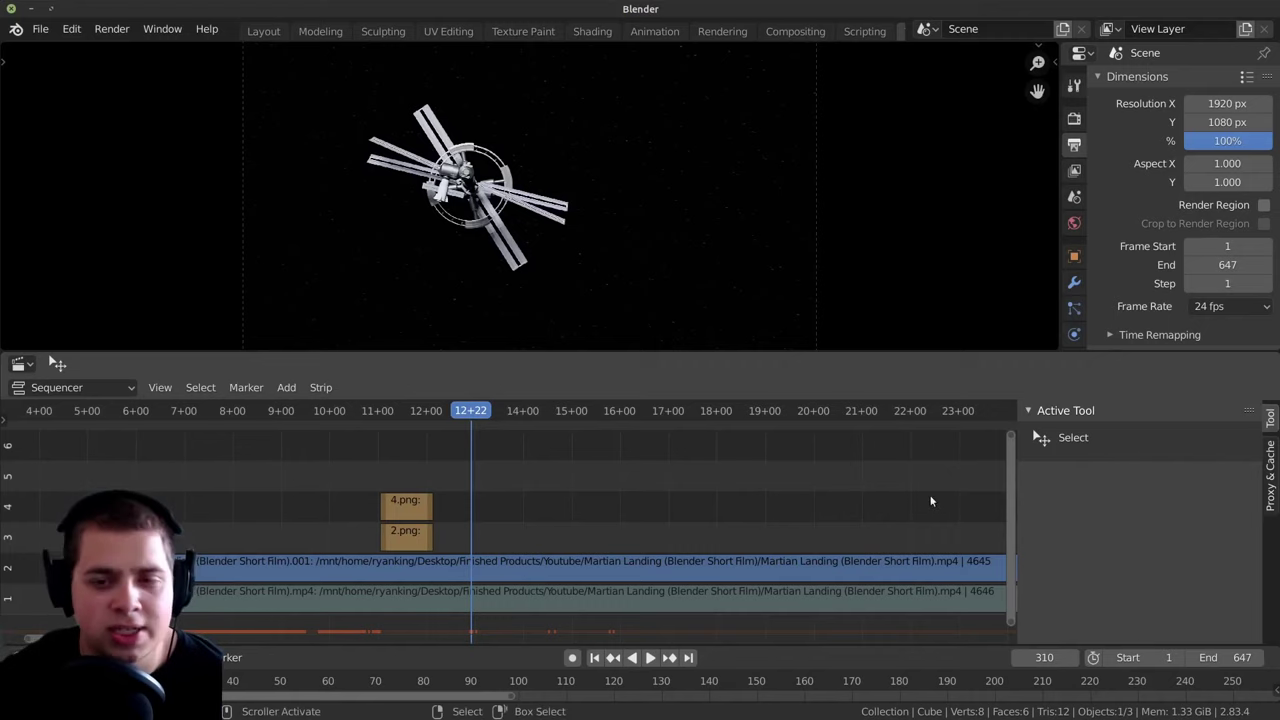
{"action": "key", "text": "n"}
{"action": "key", "text": "n"}
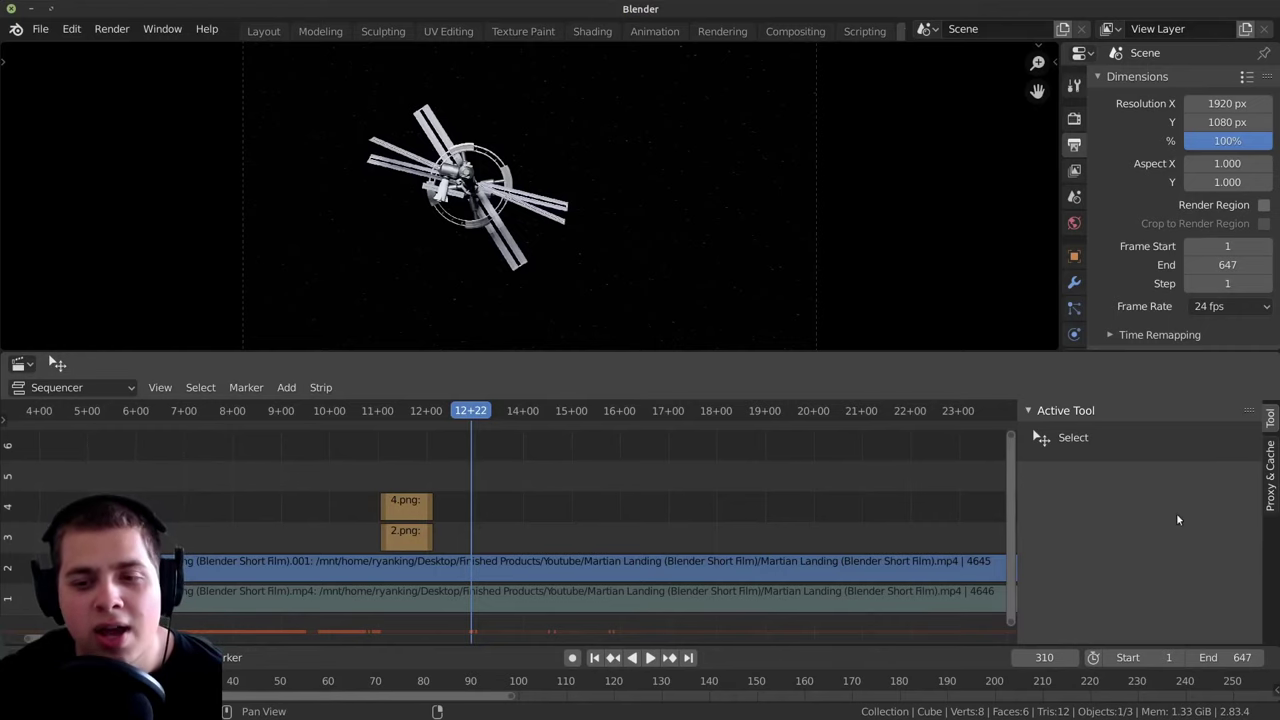
{"action": "key", "text": "n"}
{"action": "key", "text": "n"}
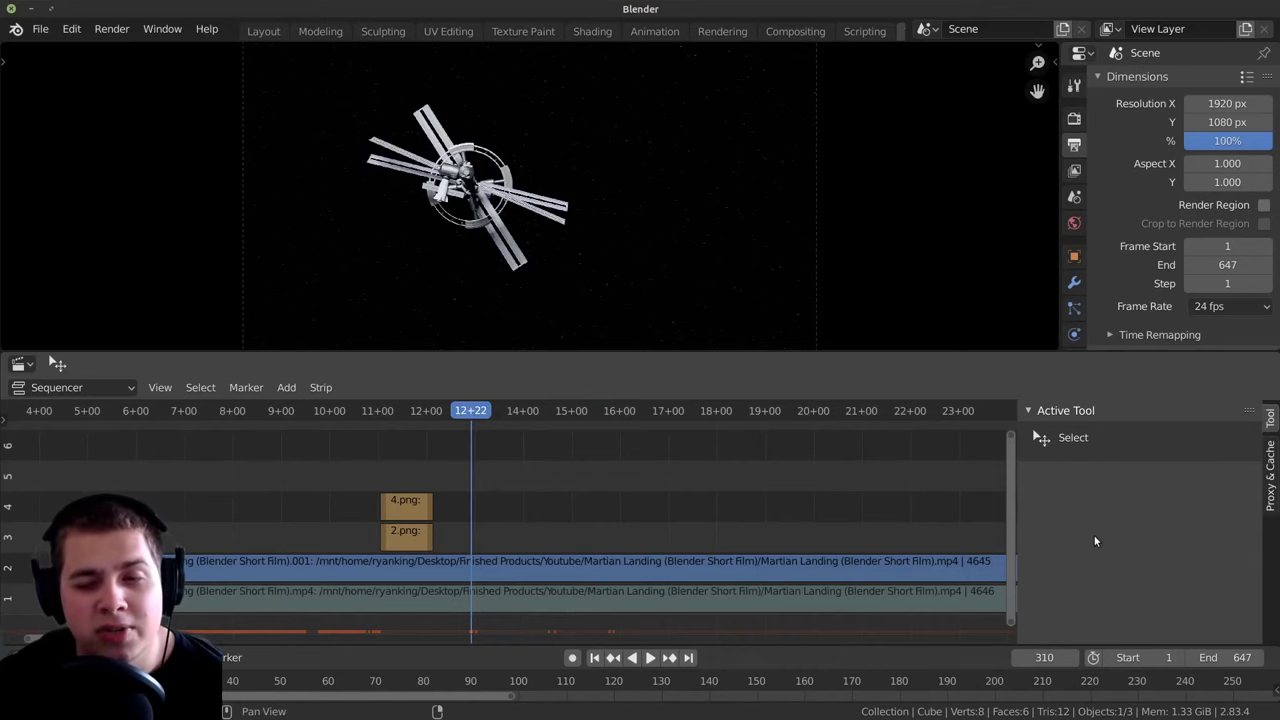
{"action": "key", "text": "n"}
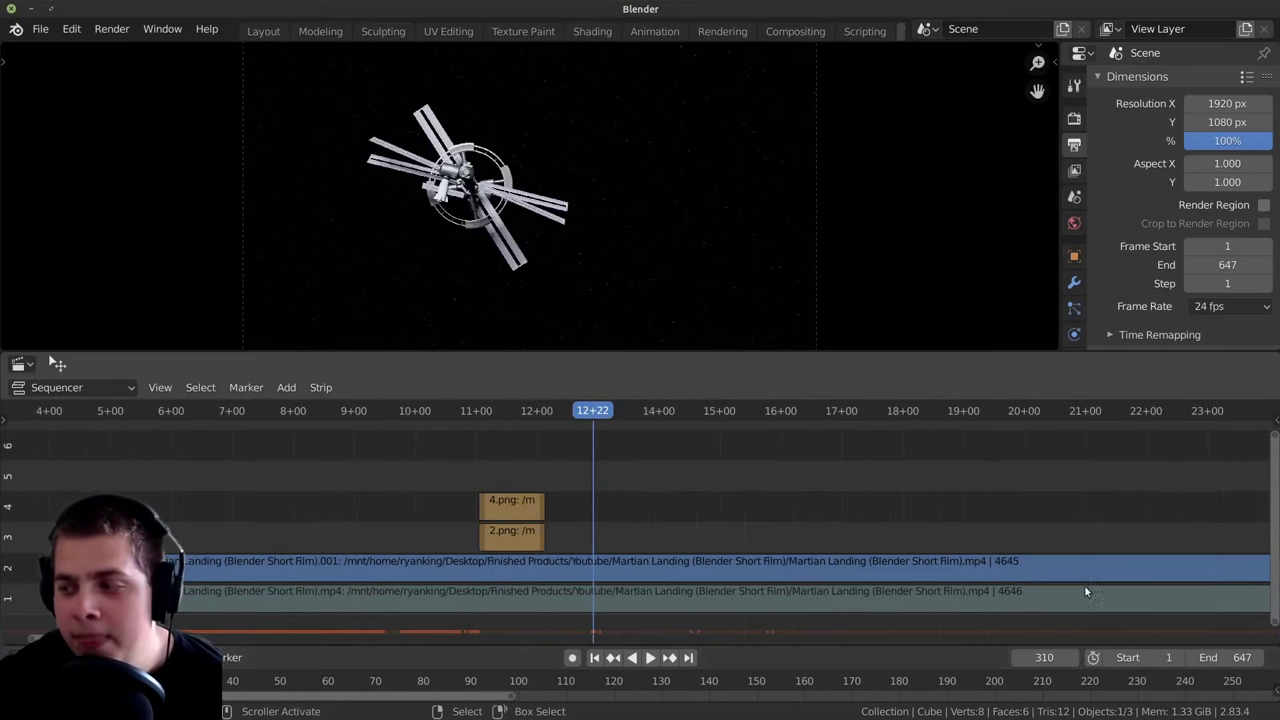
{"action": "key", "text": "n"}
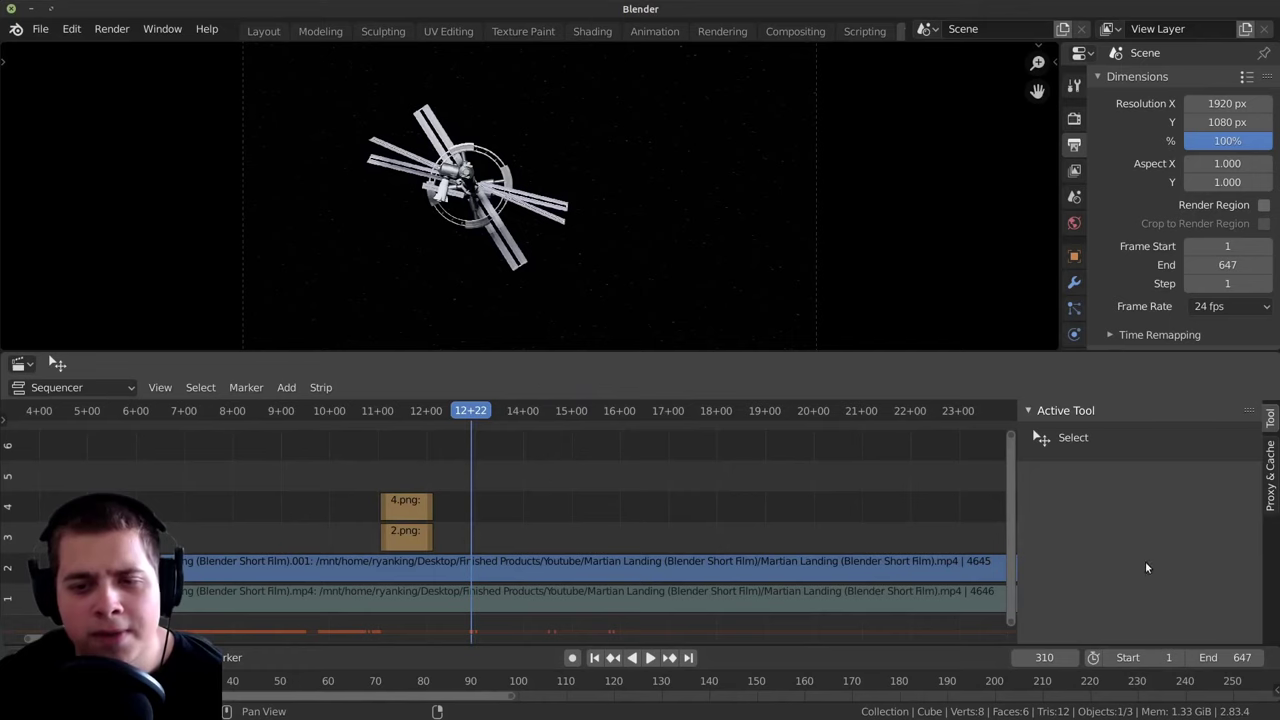
{"action": "key", "text": "t"}
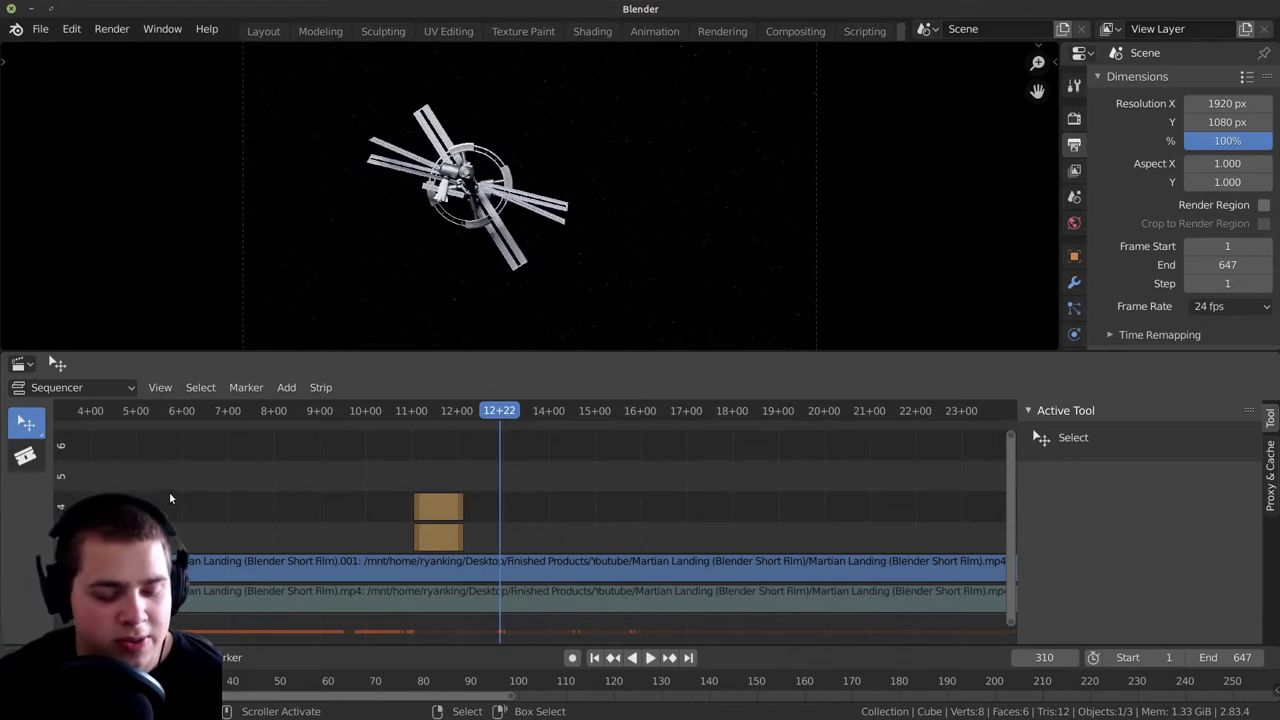
{"action": "key", "text": "t"}
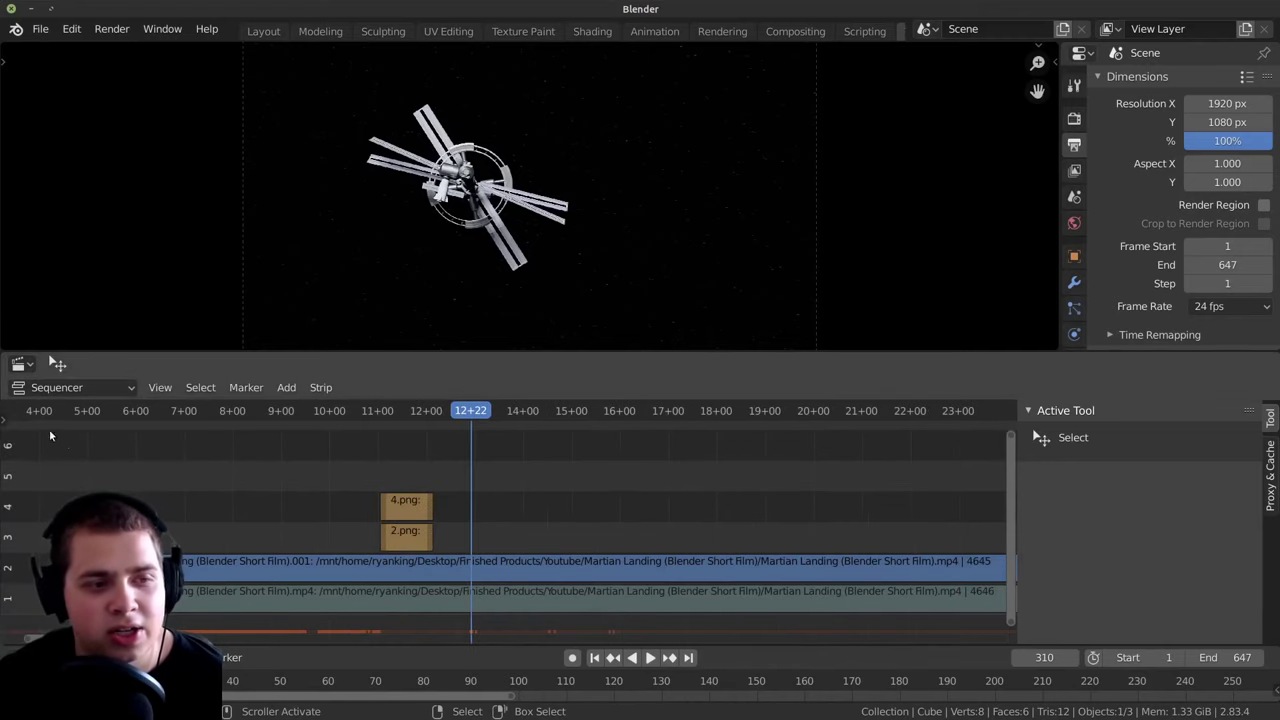
{"action": "left_click", "coordinate": [5, 422]}
{"action": "left_click_drag", "start_coordinate": [33, 425], "coordinate": [146, 448]}
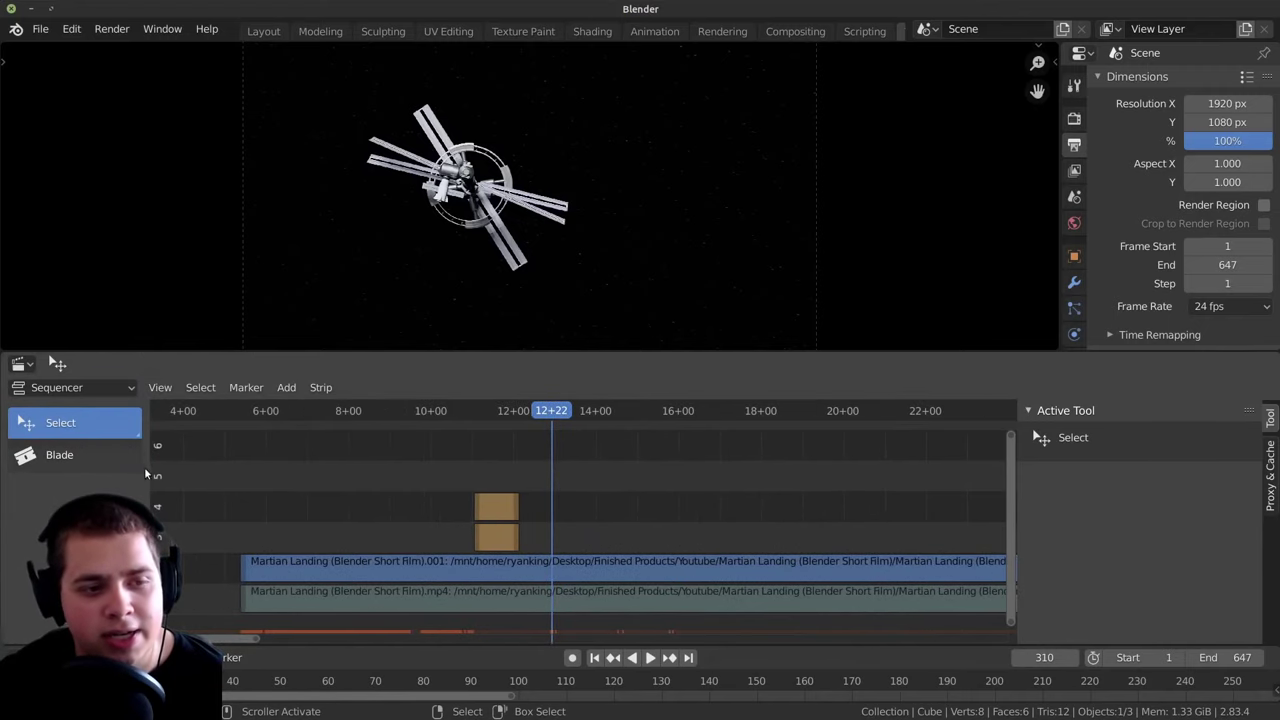
{"action": "key", "text": "t"}
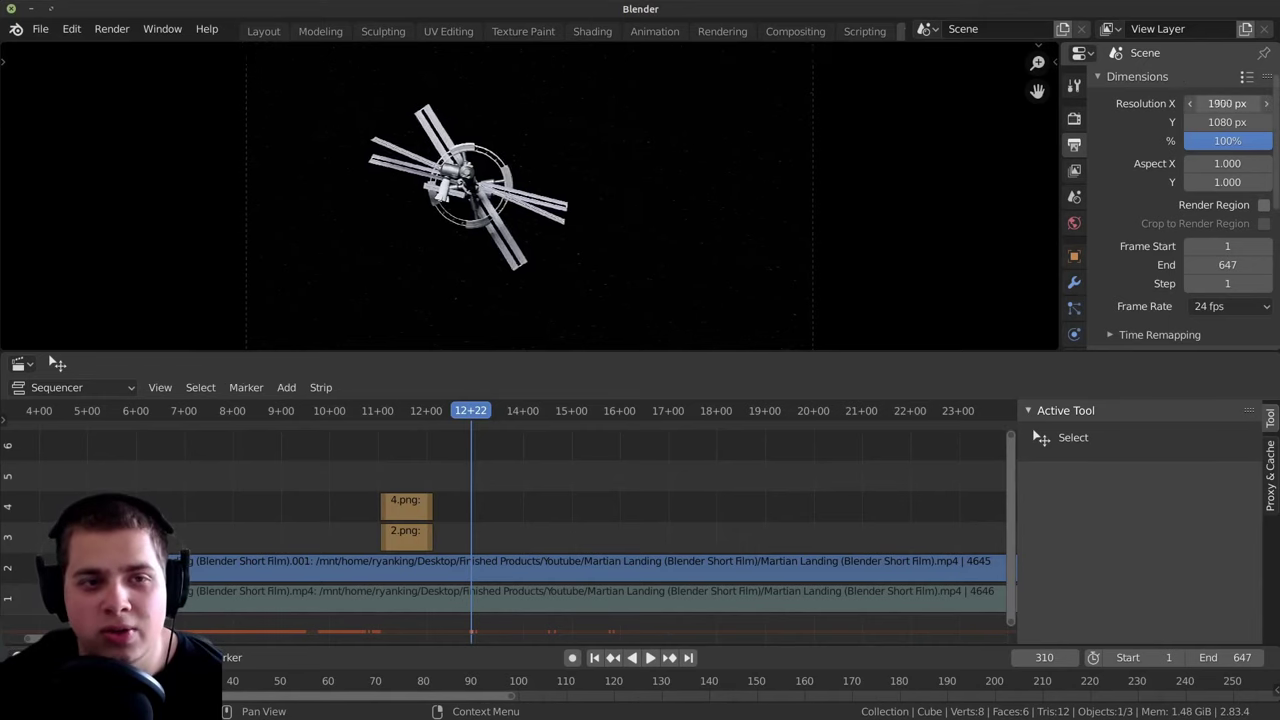
{"action": "scroll", "coordinate": [798, 221], "scroll_direction": "down", "scroll_amount": 1}
{"action": "left_click_drag", "start_coordinate": [1227, 122], "coordinate": [1265, 122]}
{"action": "key", "text": "Escape"}
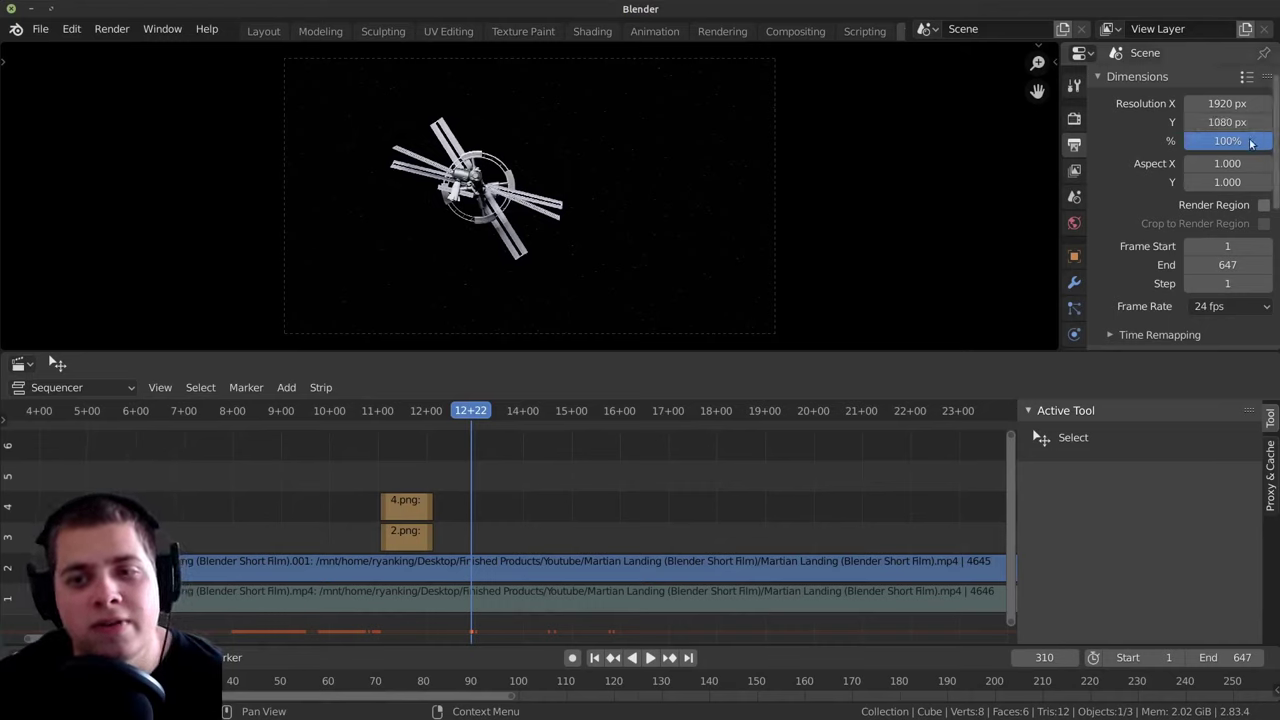
{"action": "scroll", "coordinate": [1101, 215], "scroll_direction": "down", "scroll_amount": 3}
{"action": "scroll", "coordinate": [1134, 206], "scroll_direction": "up", "scroll_amount": 2}
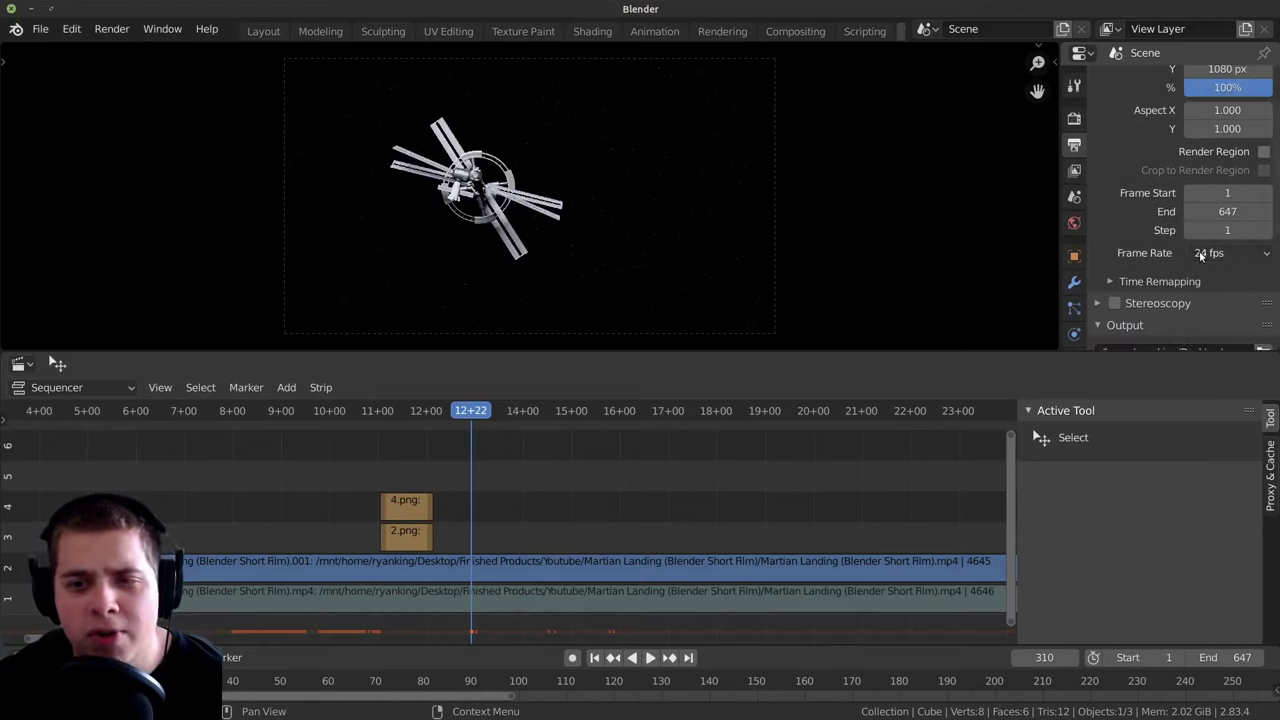
{"action": "left_click", "coordinate": [1196, 255]}
{"action": "left_click", "coordinate": [1209, 254]}
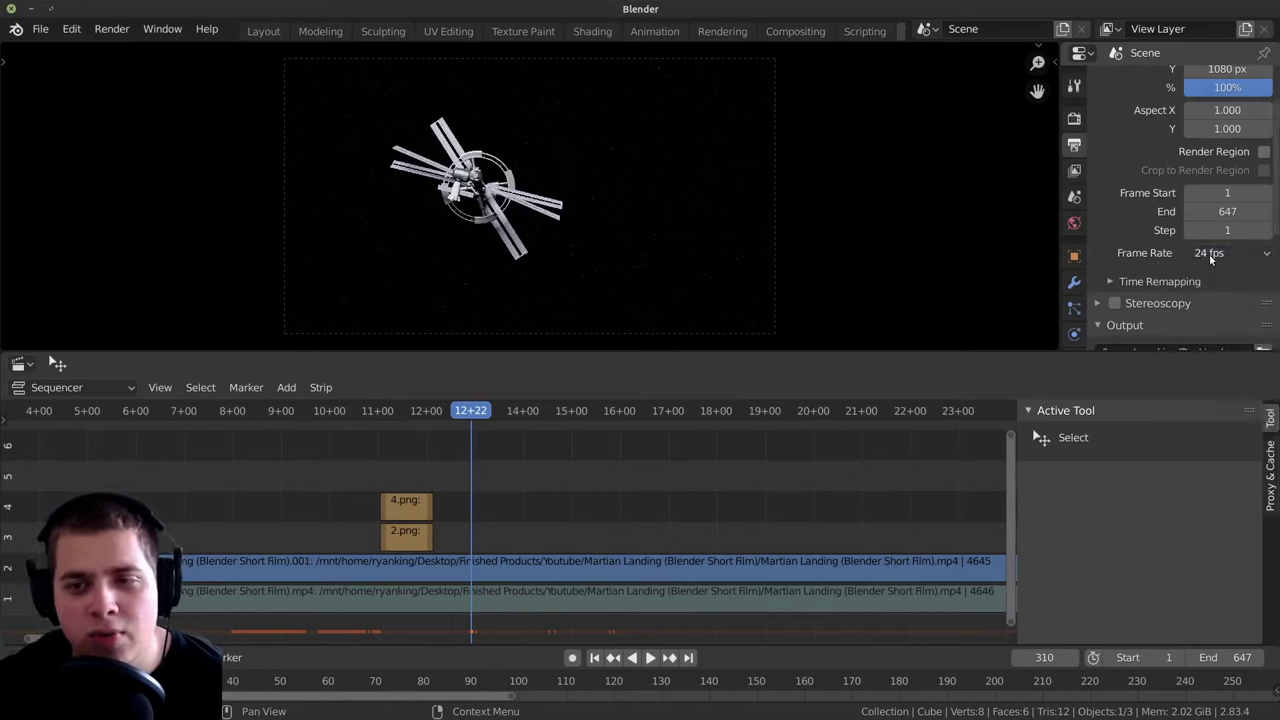
{"action": "left_click", "coordinate": [1209, 254]}
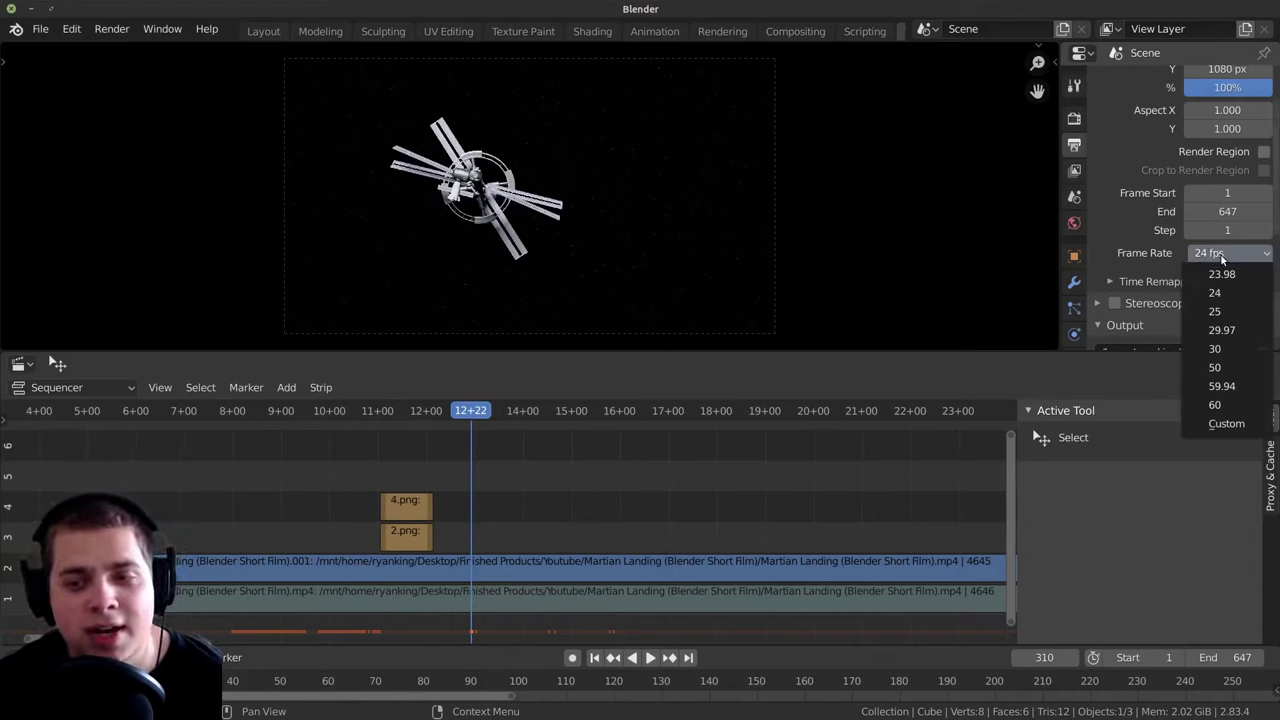
{"action": "left_click", "coordinate": [1221, 258]}
{"action": "left_click", "coordinate": [1211, 256]}
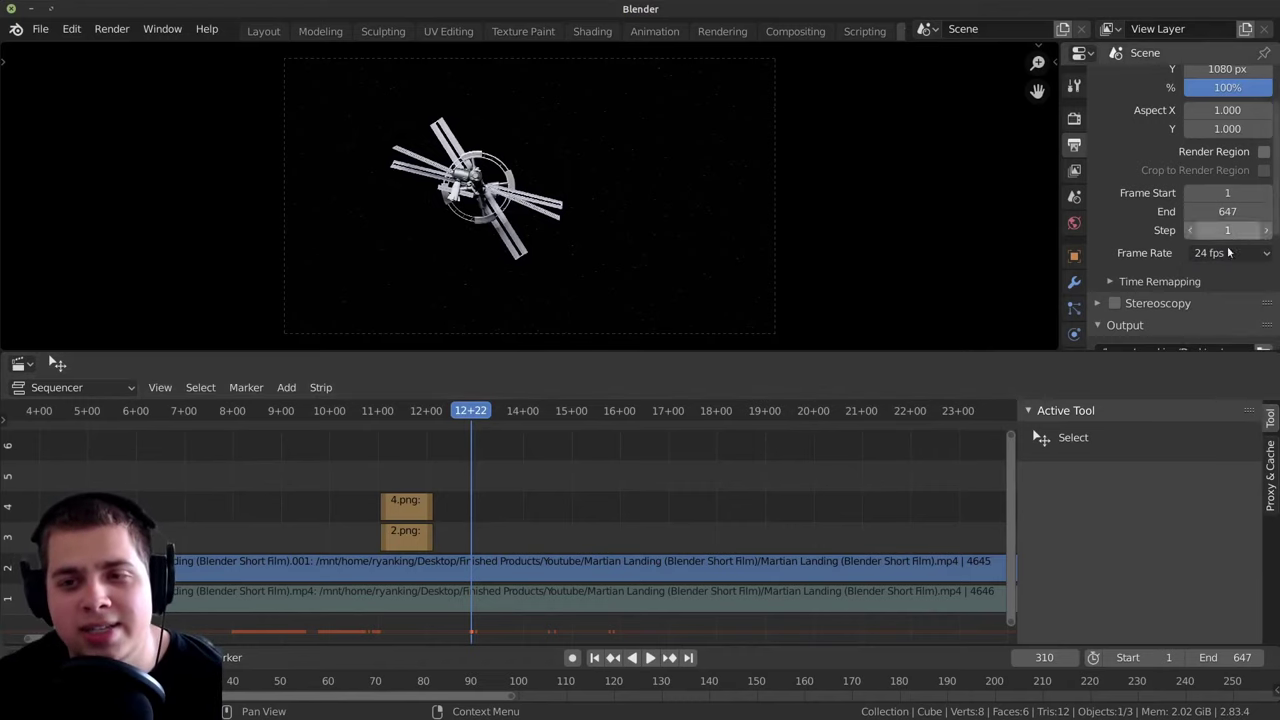
{"action": "left_click", "coordinate": [1228, 253]}
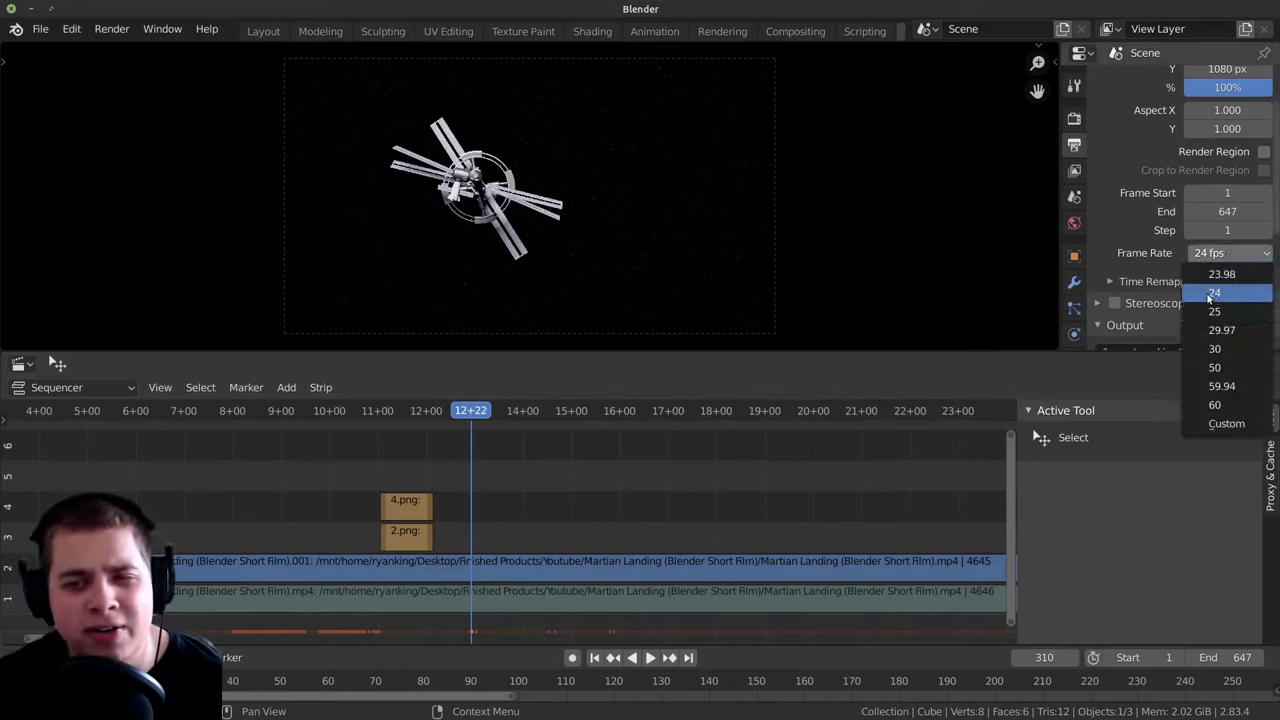
{"action": "left_click", "coordinate": [1225, 294]}
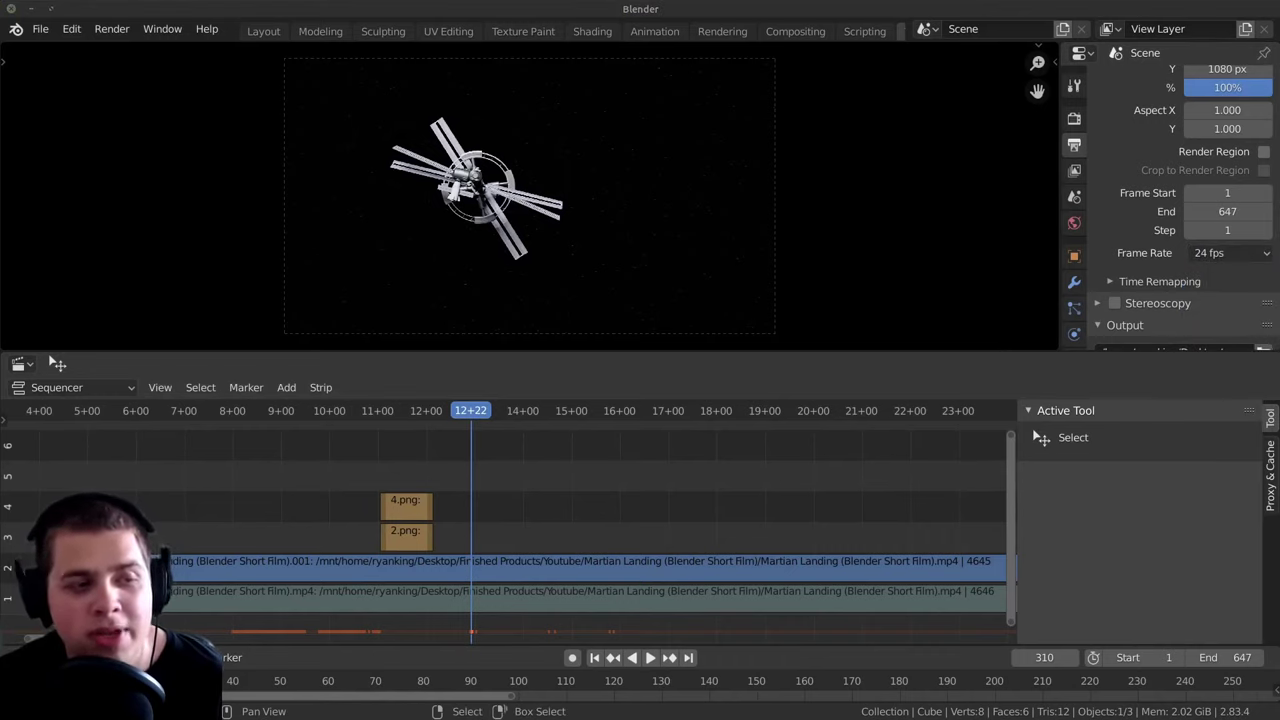
{"action": "left_click_drag", "start_coordinate": [1279, 443], "coordinate": [417, 462]}
{"action": "key", "text": "Escape"}
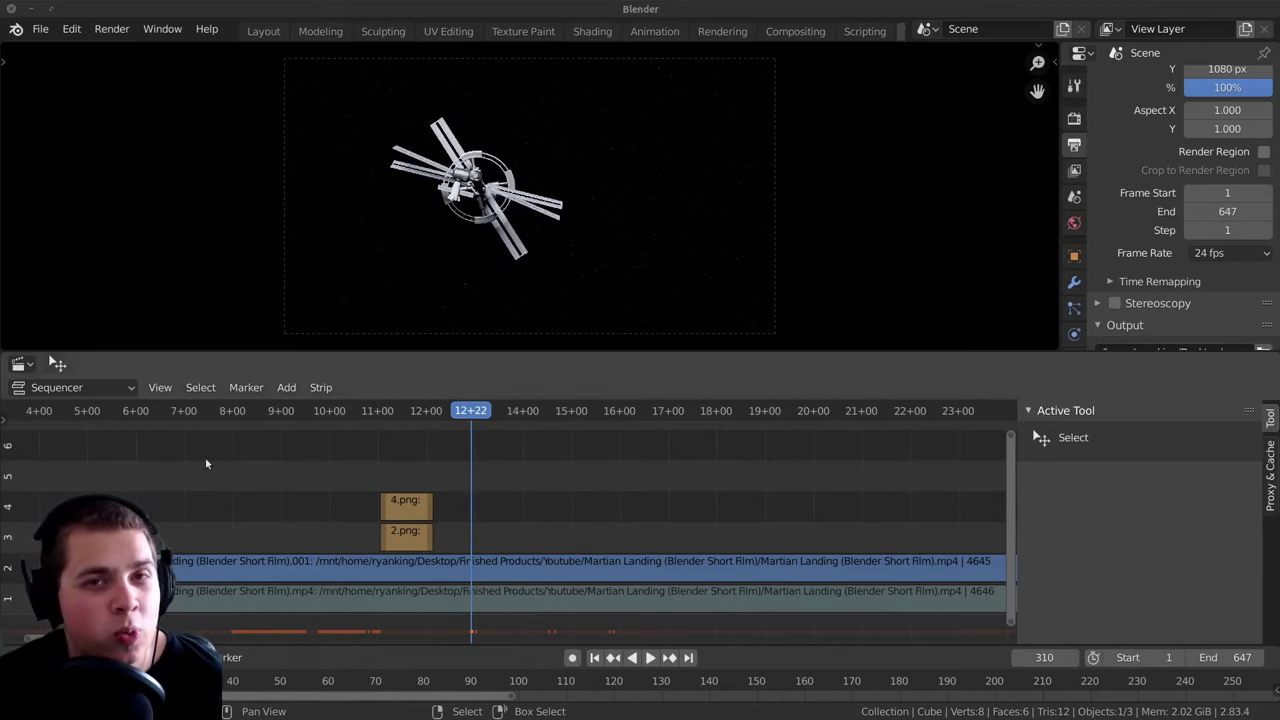
{"action": "left_click", "coordinate": [1220, 256]}
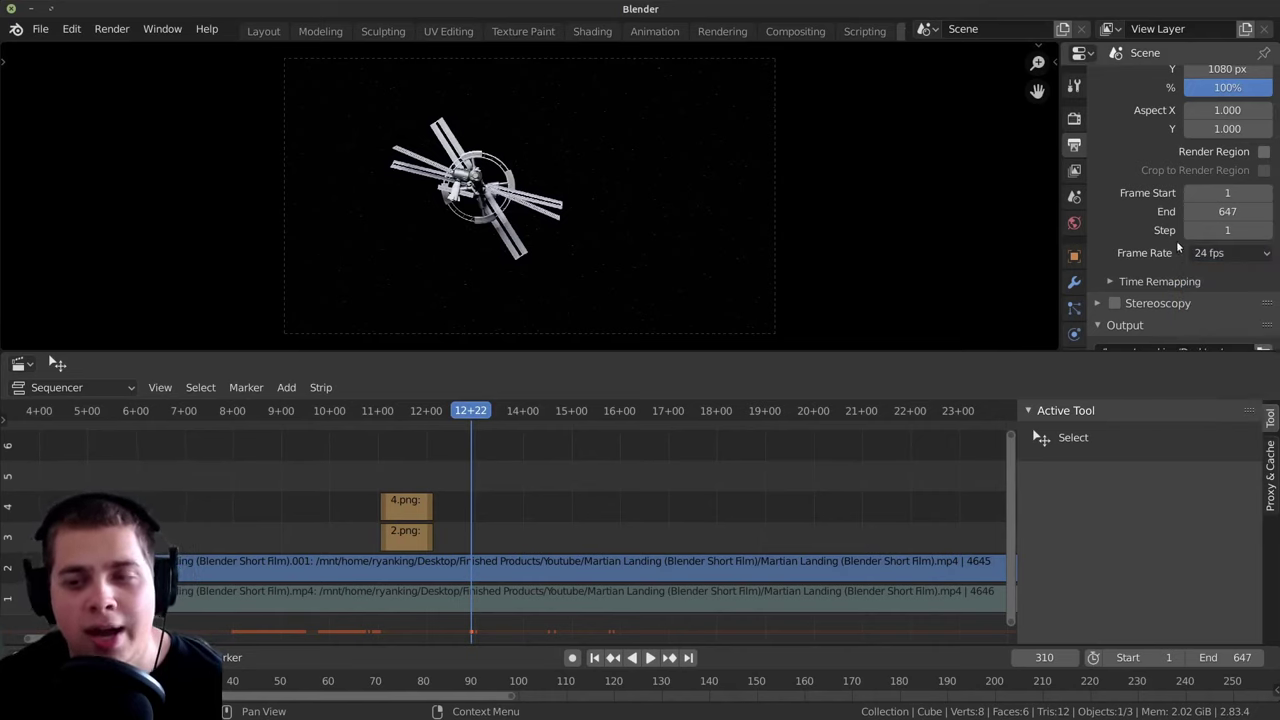
Step: Set the render output path to the Desktop folder New Folder(1)
{"action": "scroll", "coordinate": [1164, 285], "scroll_direction": "down", "scroll_amount": 2}
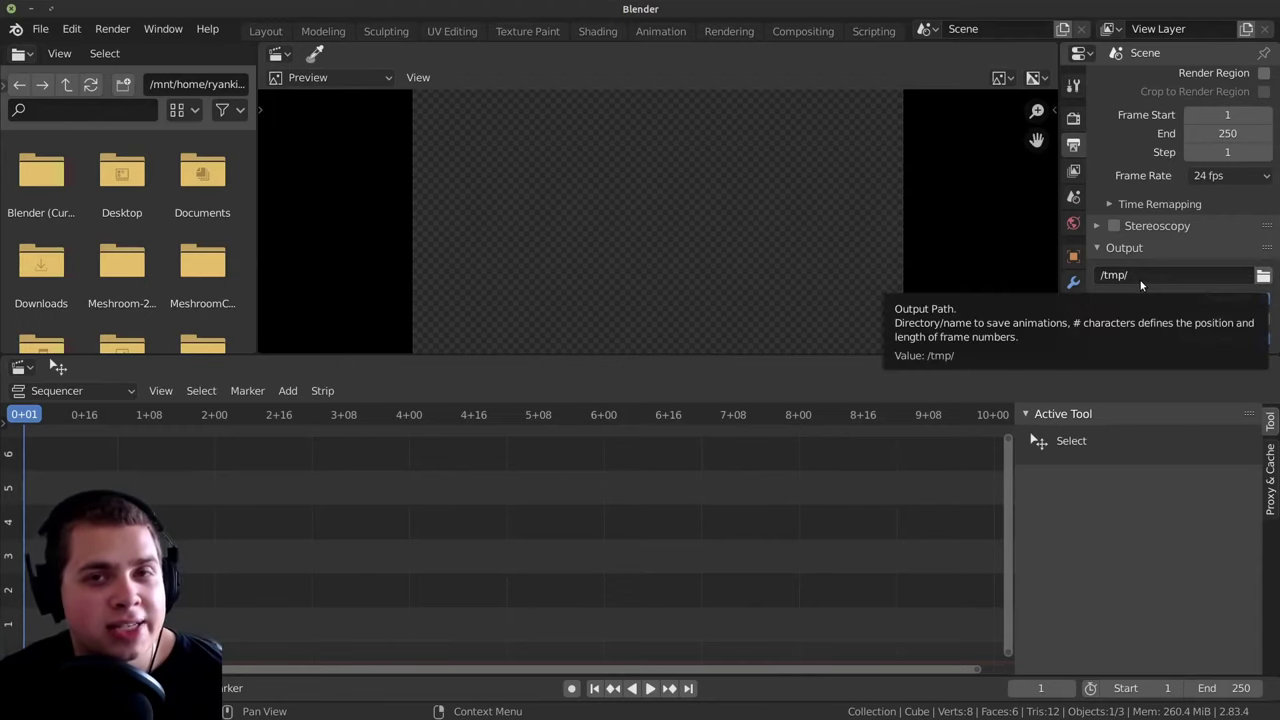
{"action": "left_click", "coordinate": [1262, 276]}
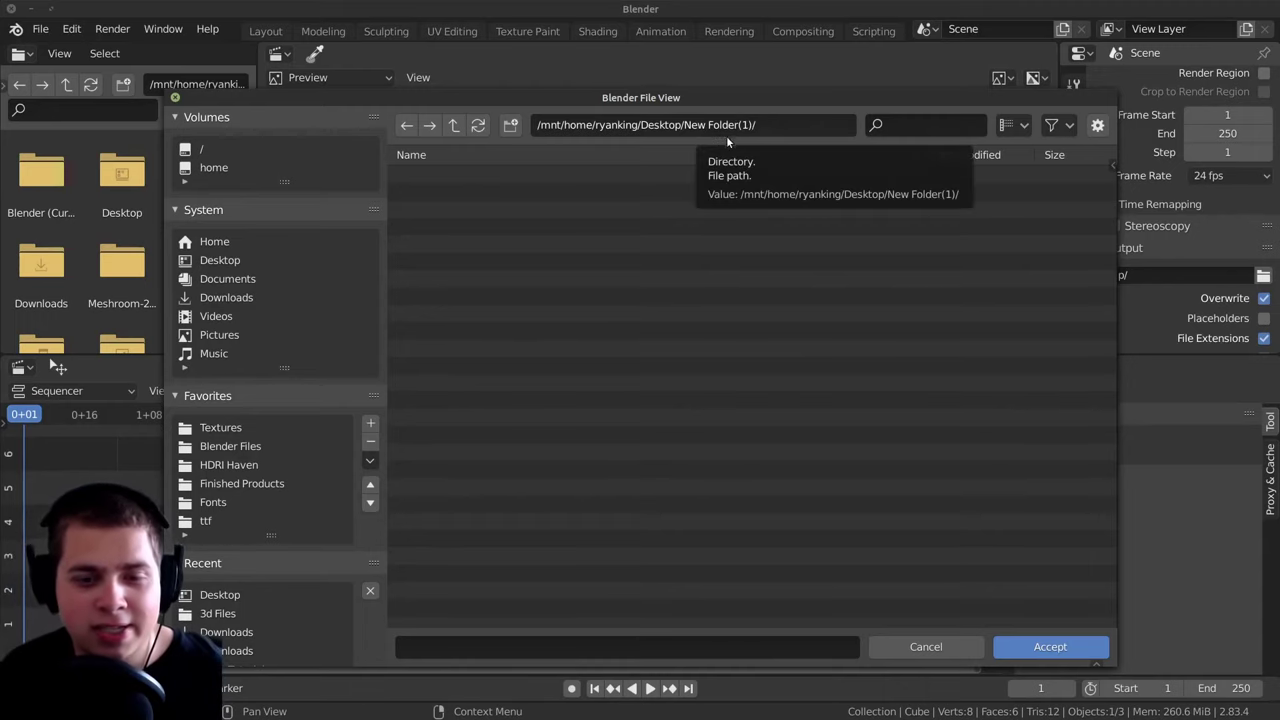
{"action": "left_click", "coordinate": [1013, 636]}
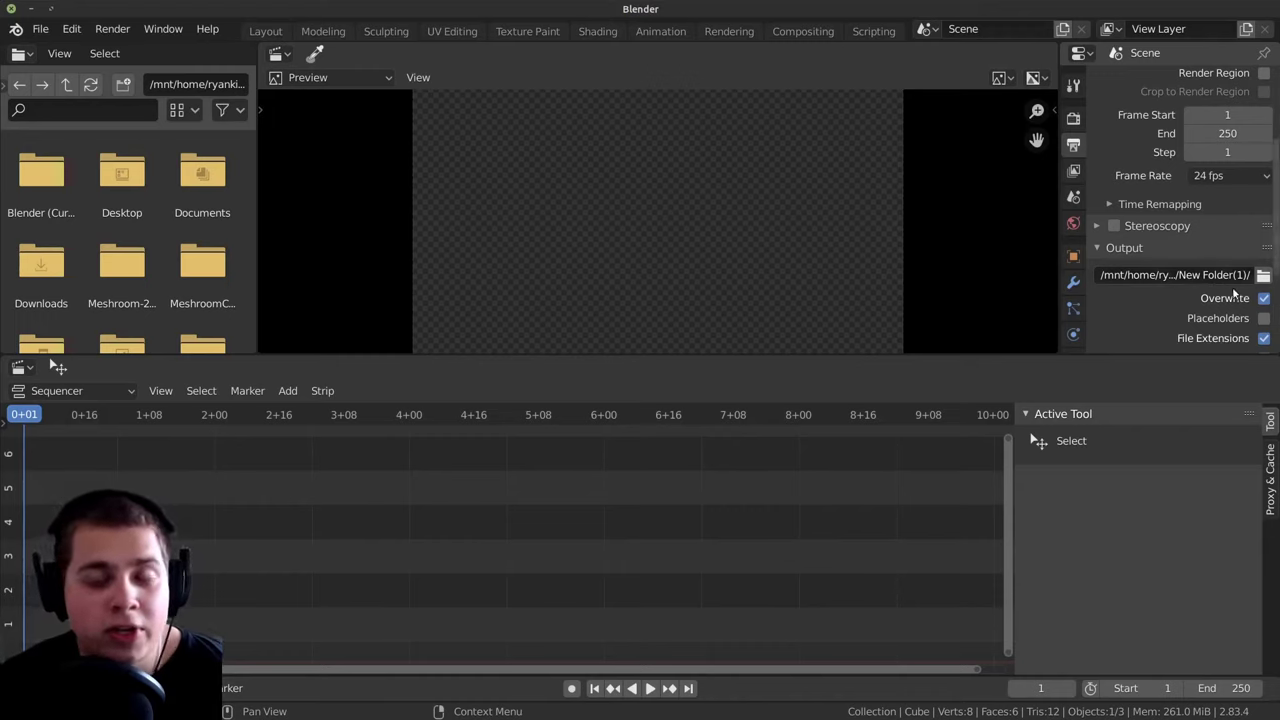
Step: In the Output panel, change File Format from PNG to FFmpeg video
{"action": "scroll", "coordinate": [1233, 275], "scroll_direction": "down", "scroll_amount": 2}
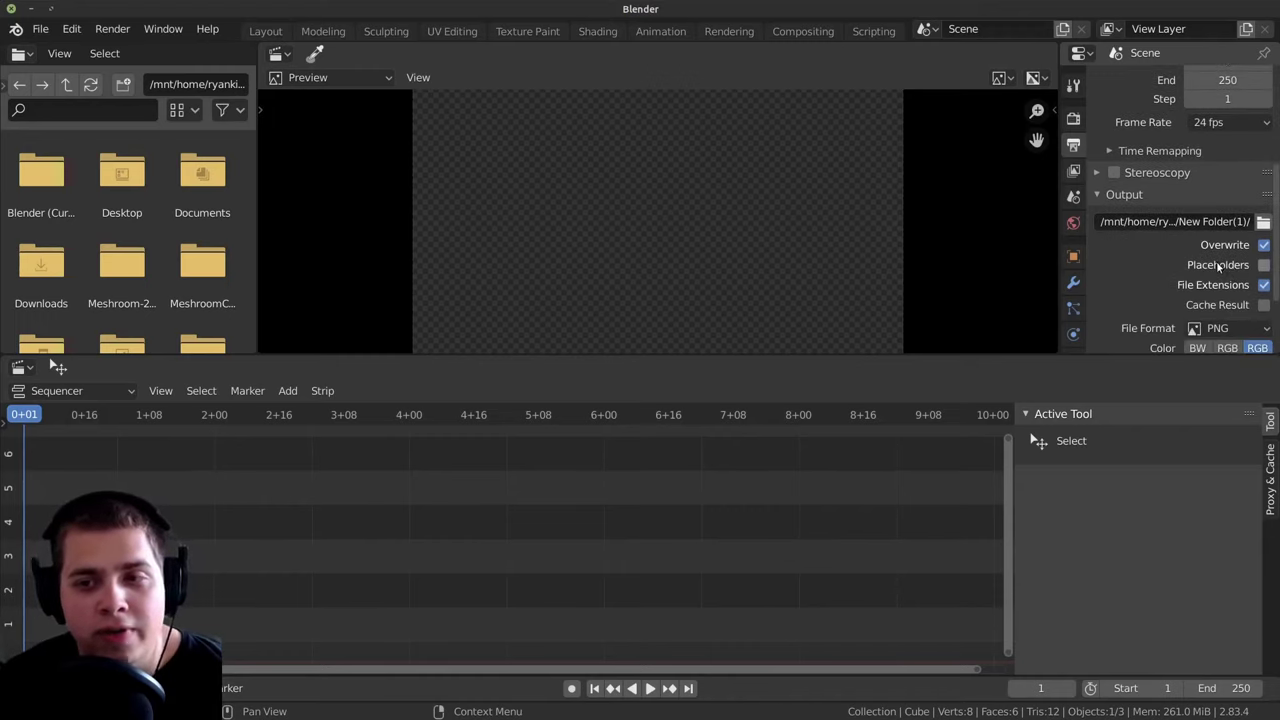
{"action": "scroll", "coordinate": [1152, 247], "scroll_direction": "down", "scroll_amount": 2}
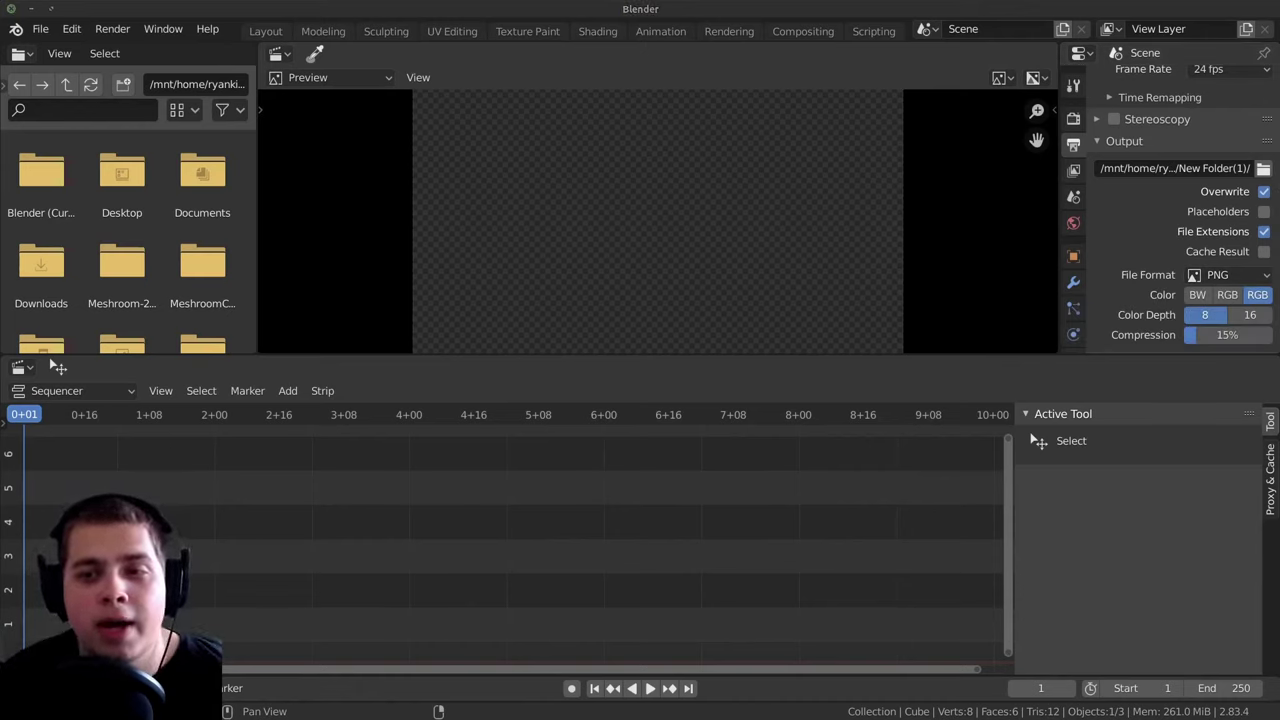
{"action": "left_click", "coordinate": [1230, 279]}
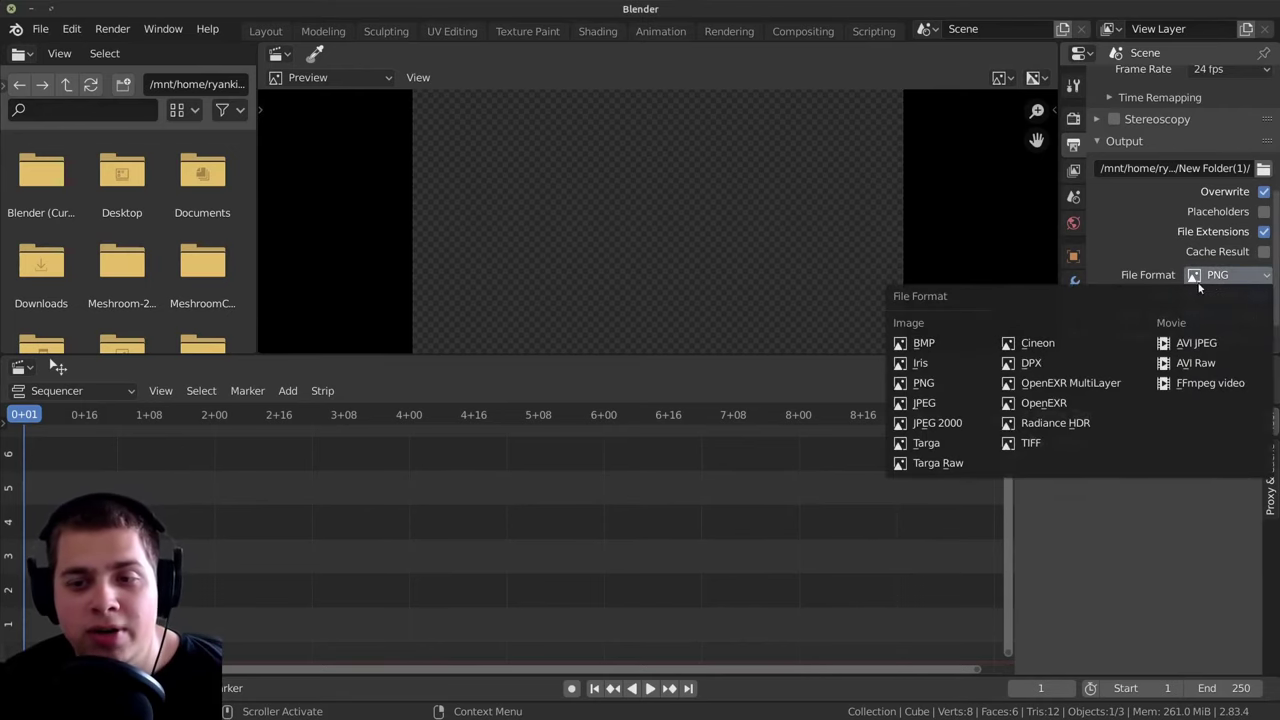
{"action": "left_click", "coordinate": [1218, 384]}
Step: Expand the Encoding panel and set the Container to MPEG-4
{"action": "scroll", "coordinate": [1199, 318], "scroll_direction": "down", "scroll_amount": 1}
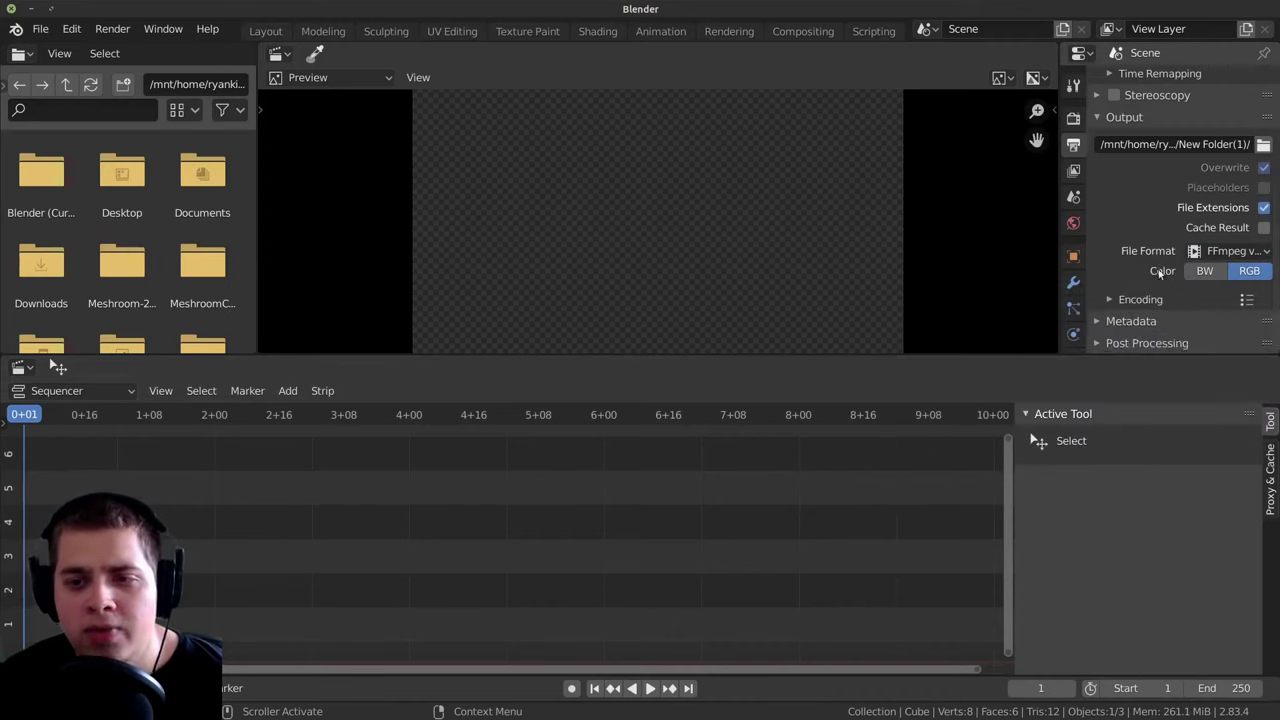
{"action": "left_click", "coordinate": [1122, 297]}
{"action": "scroll", "coordinate": [1150, 260], "scroll_direction": "down", "scroll_amount": 3}
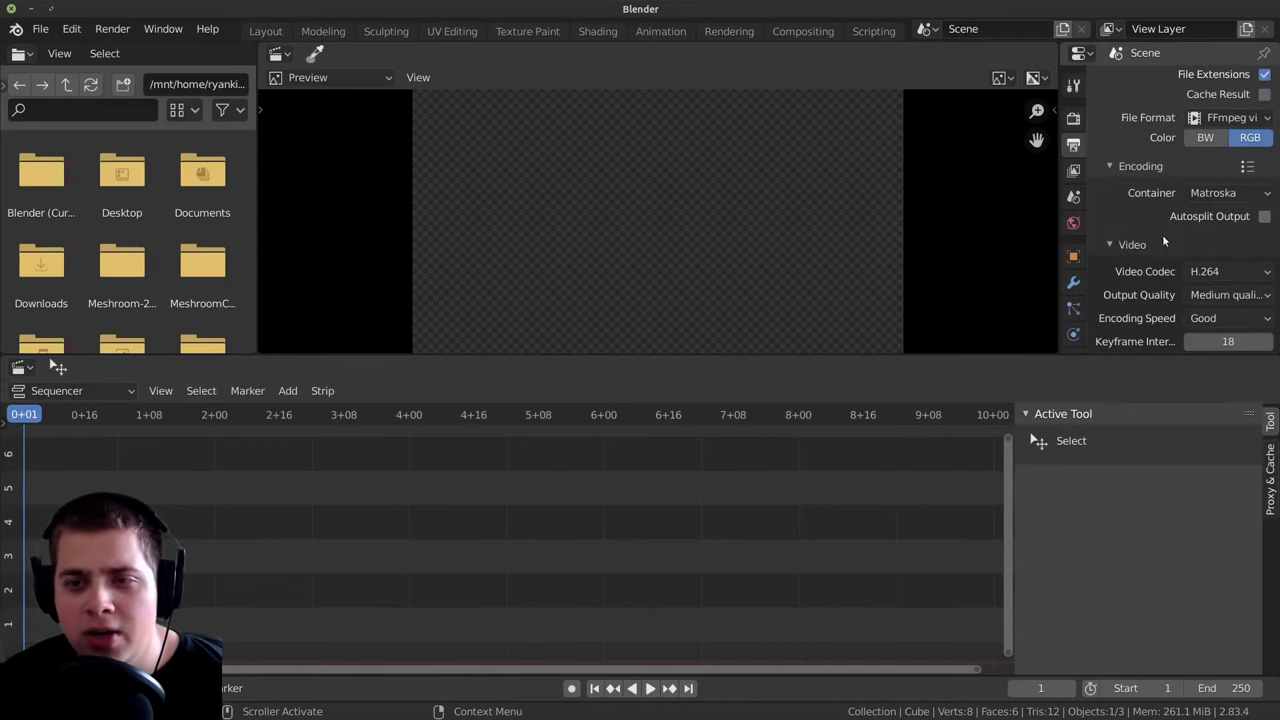
{"action": "left_click", "coordinate": [1208, 193]}
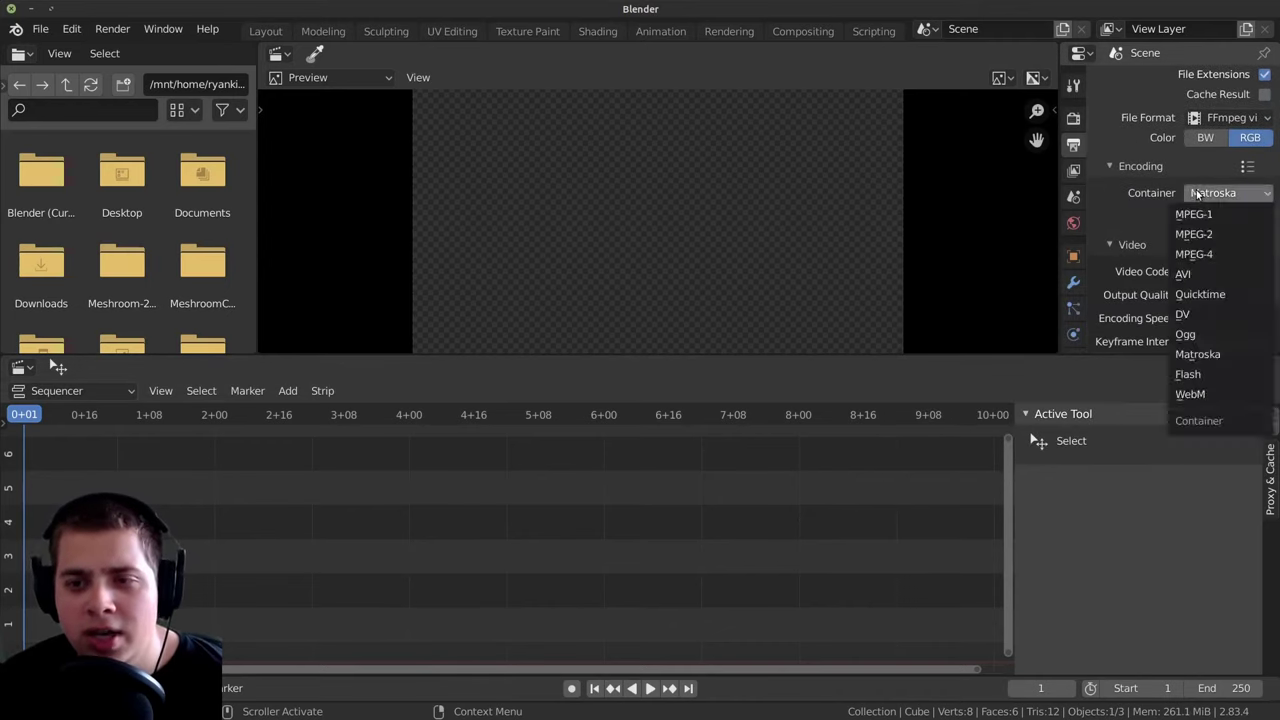
{"action": "left_click", "coordinate": [1207, 255]}
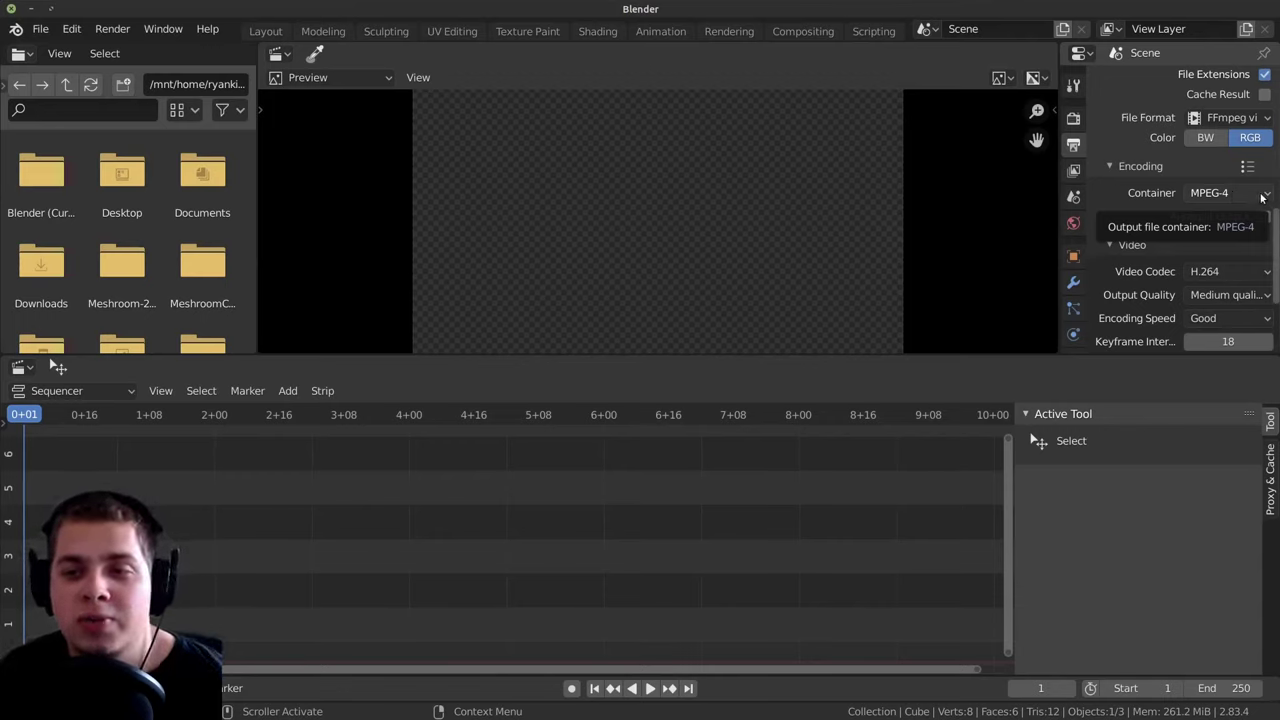
{"action": "scroll", "coordinate": [1141, 223], "scroll_direction": "down", "scroll_amount": 1}
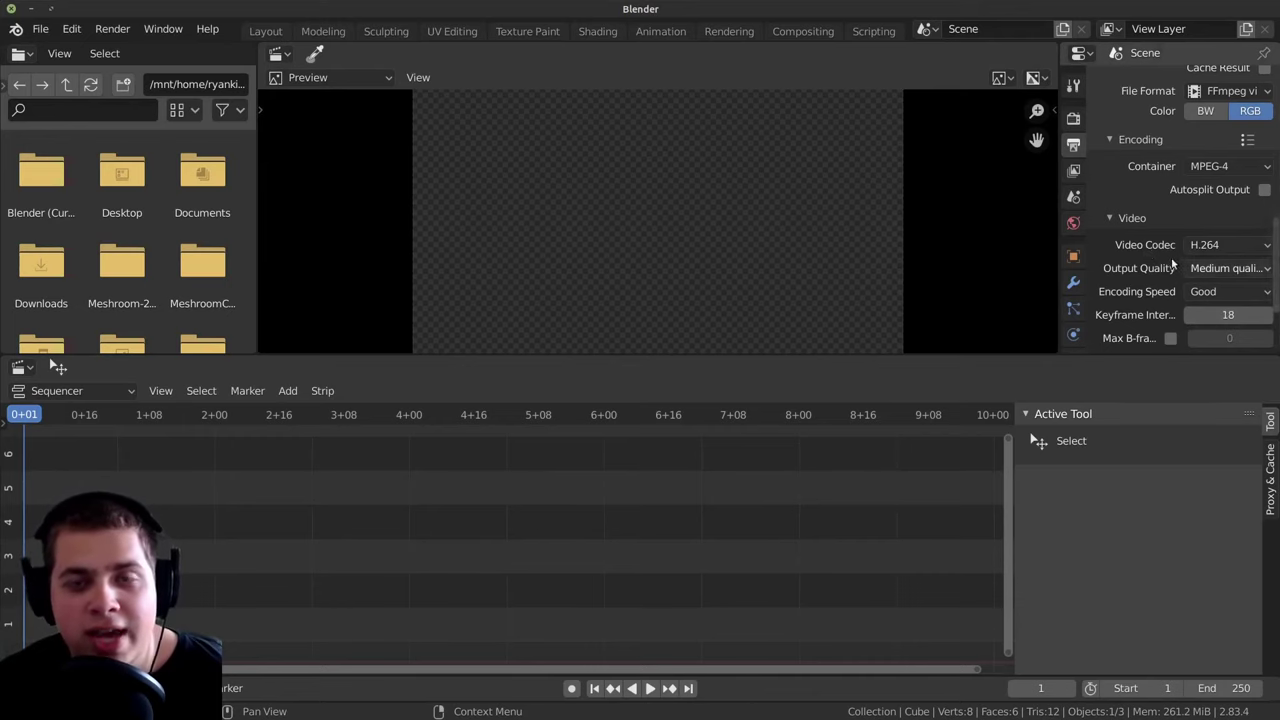
Step: Scroll to the Audio settings under Encoding and open the Audio Codec list, currently No Audio
{"action": "scroll", "coordinate": [1175, 268], "scroll_direction": "down", "scroll_amount": 2}
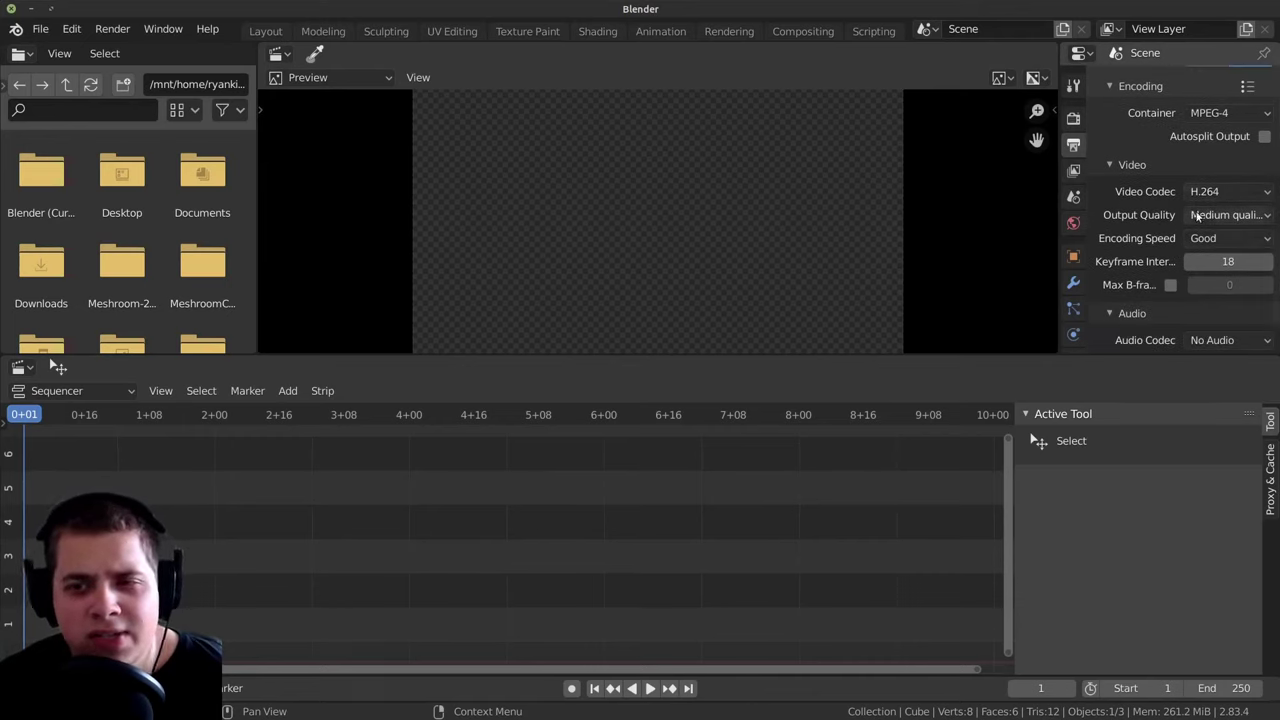
{"action": "scroll", "coordinate": [1160, 225], "scroll_direction": "down", "scroll_amount": 2}
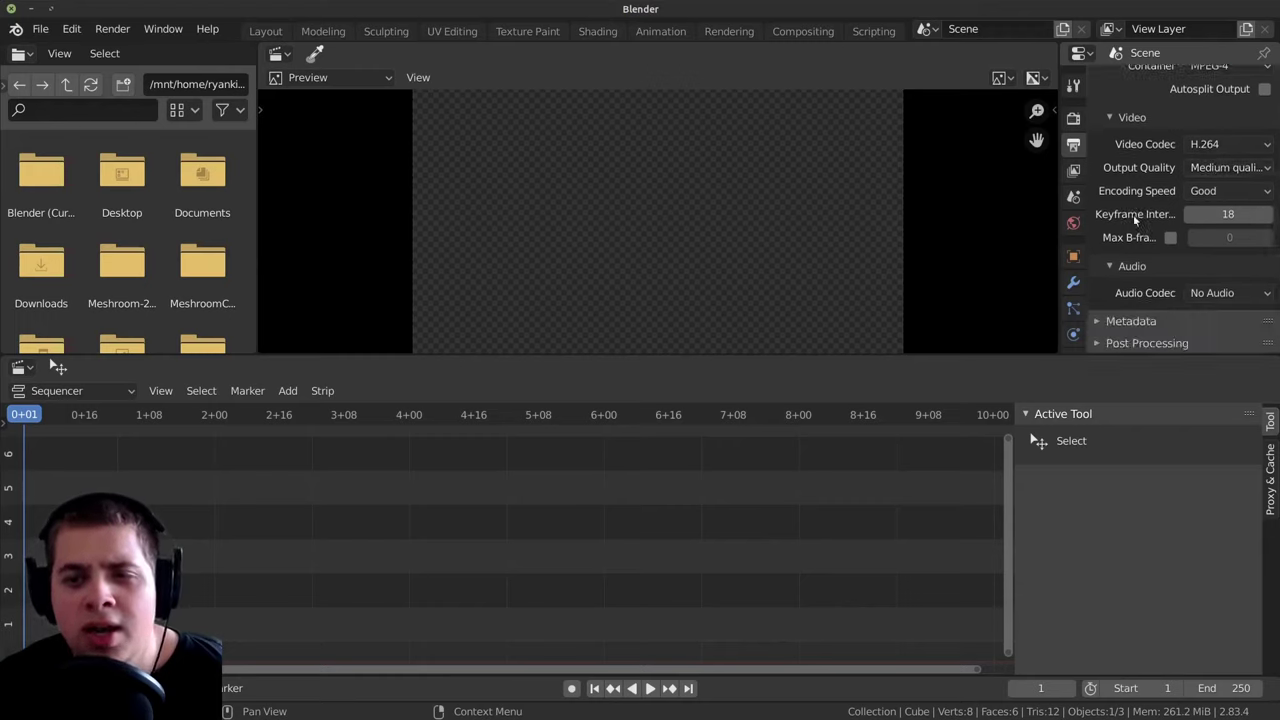
{"action": "left_click", "coordinate": [1112, 264]}
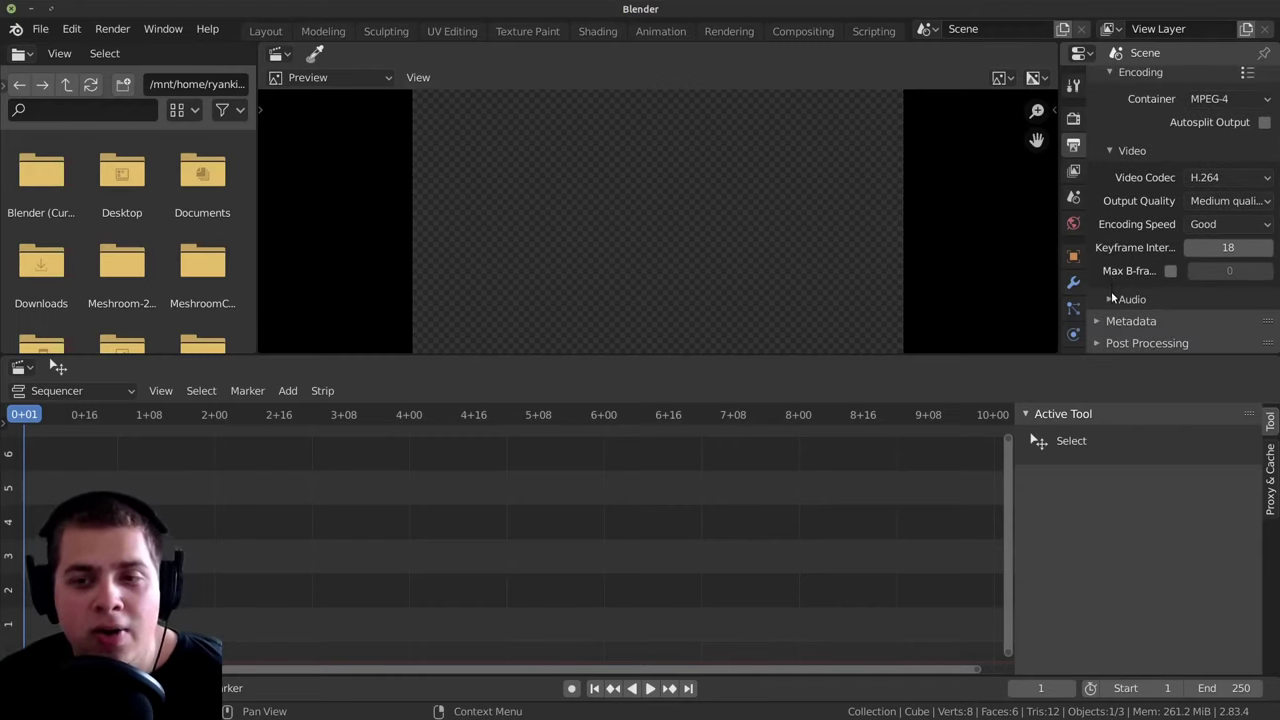
{"action": "left_click", "coordinate": [1111, 293]}
{"action": "scroll", "coordinate": [1142, 250], "scroll_direction": "down", "scroll_amount": 1}
{"action": "left_click", "coordinate": [1225, 294]}
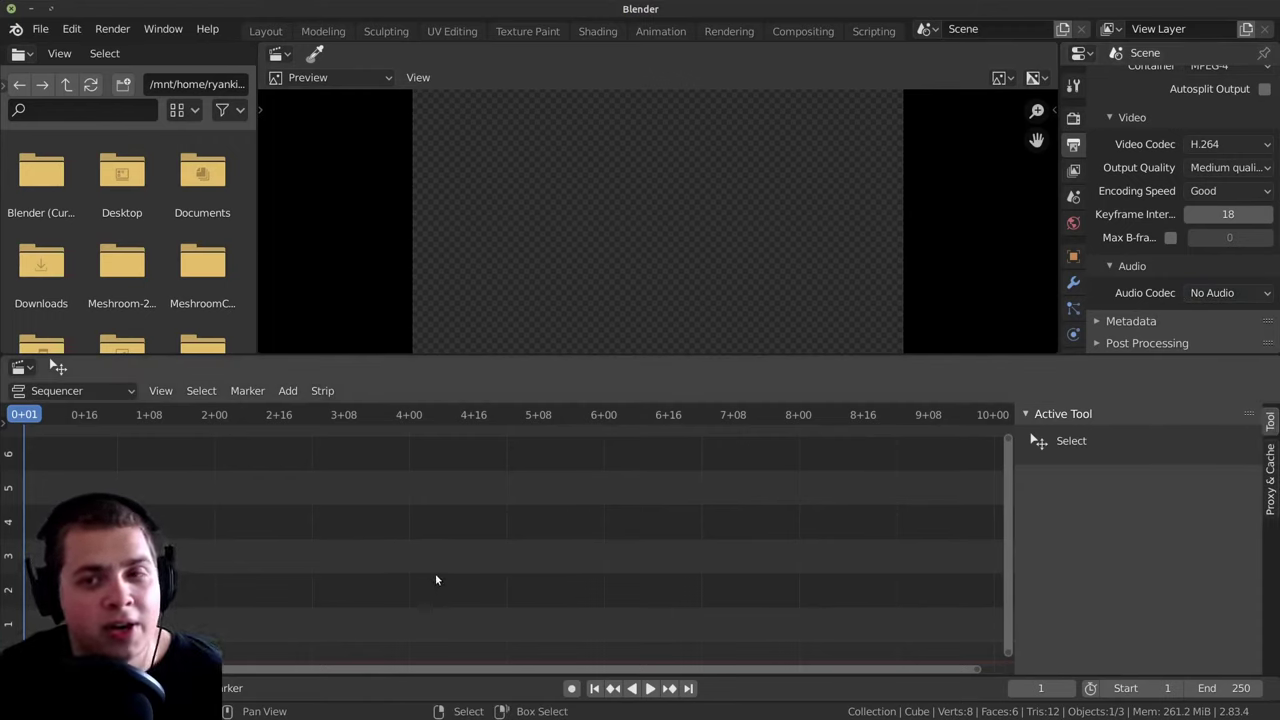
{"action": "left_click", "coordinate": [1204, 294]}
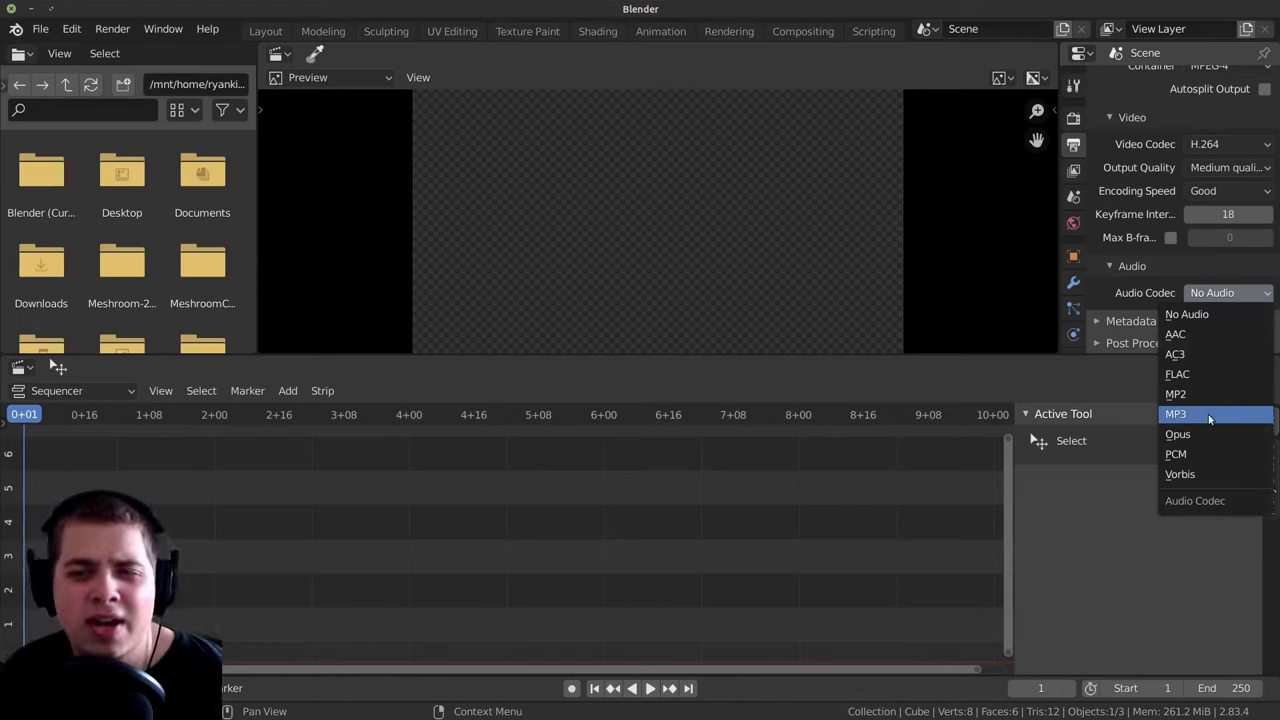
Step: Set the audio codec to MP3 at bitrate 192, after briefly trying AAC
{"action": "left_click", "coordinate": [1204, 336]}
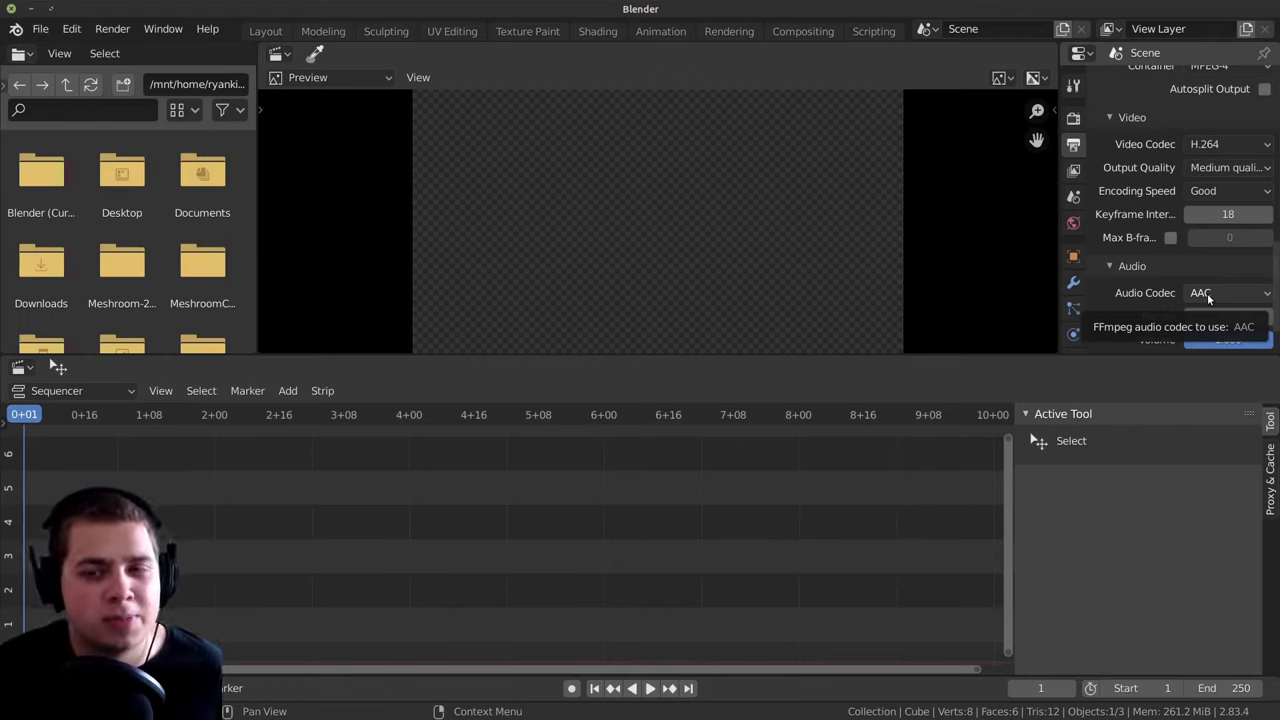
{"action": "left_click", "coordinate": [1208, 294]}
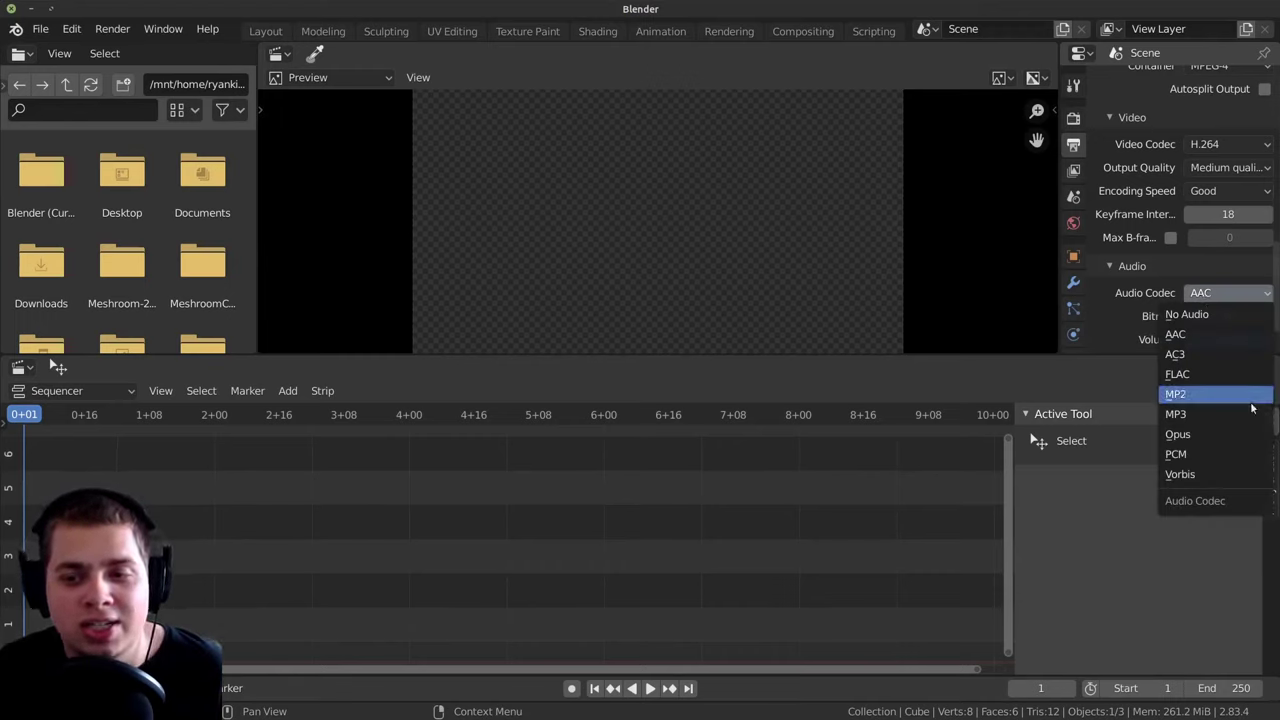
{"action": "left_click", "coordinate": [1184, 413]}
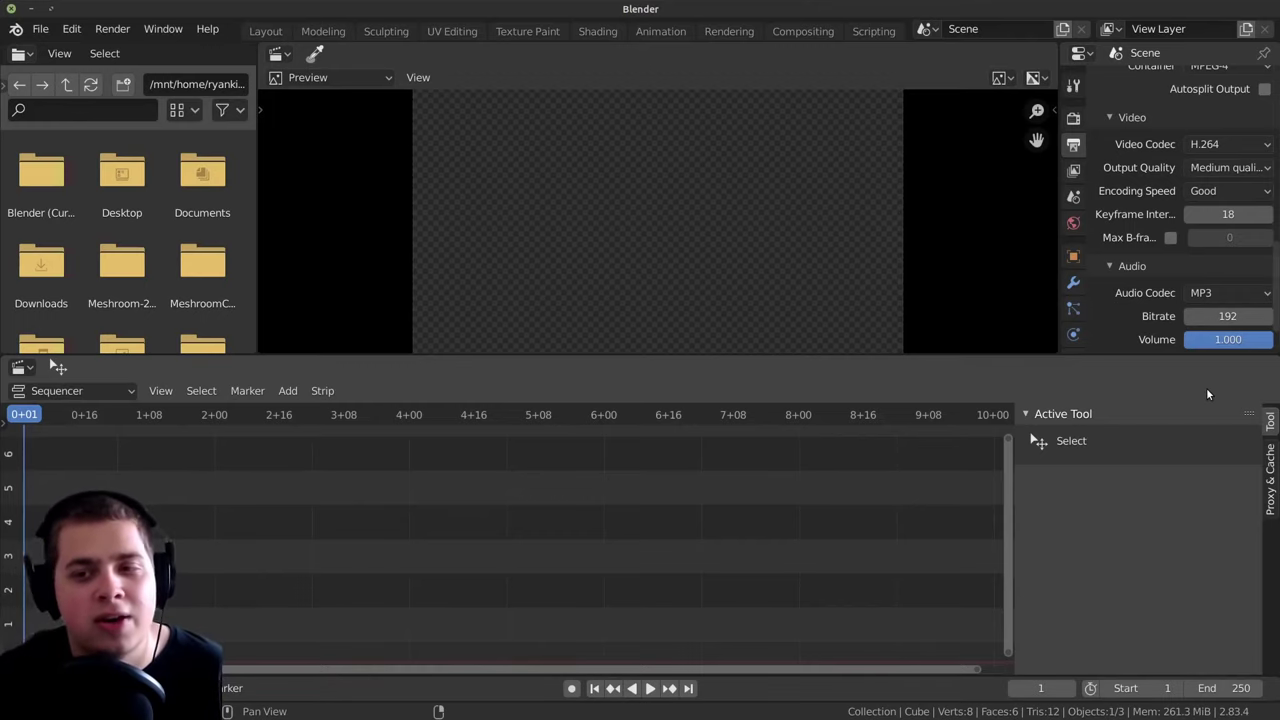
{"action": "left_click", "coordinate": [1214, 293]}
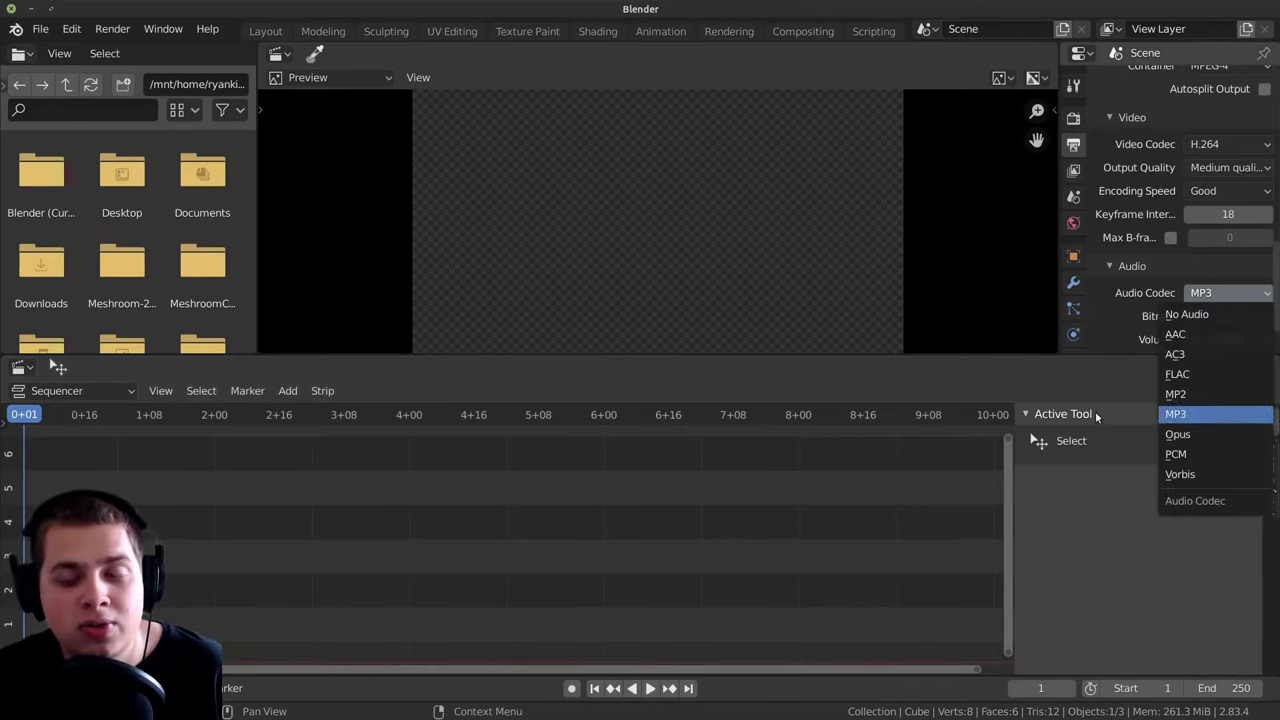
{"action": "left_click", "coordinate": [1208, 418]}
{"action": "left_click", "coordinate": [1205, 293]}
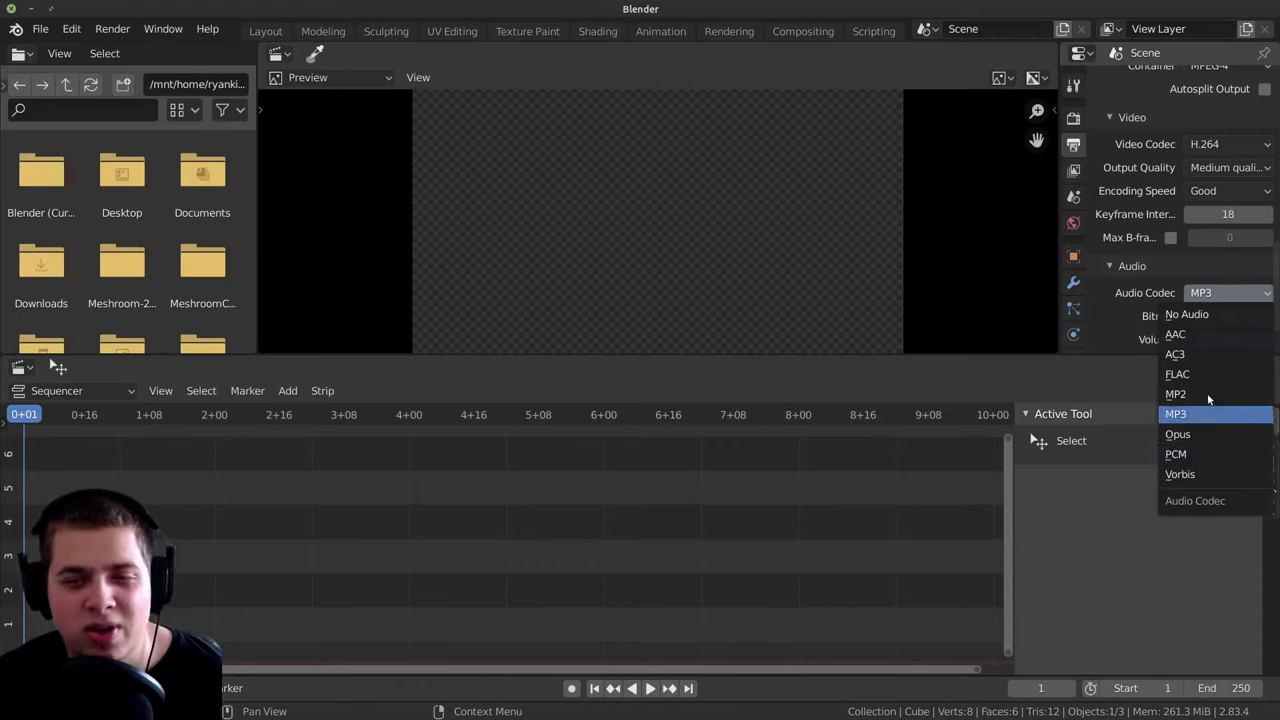
Step: Collapse the Audio and video Encoding panels
{"action": "scroll", "coordinate": [1170, 255], "scroll_direction": "down", "scroll_amount": 2}
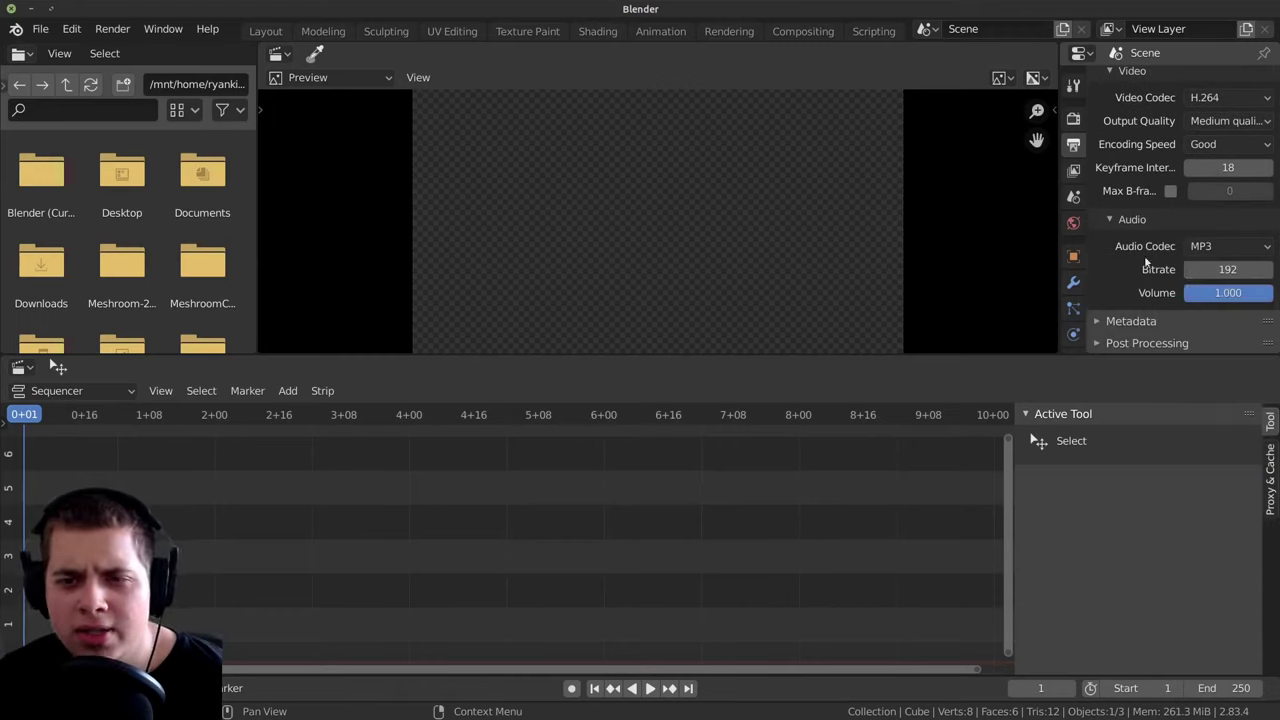
{"action": "left_click", "coordinate": [1130, 220]}
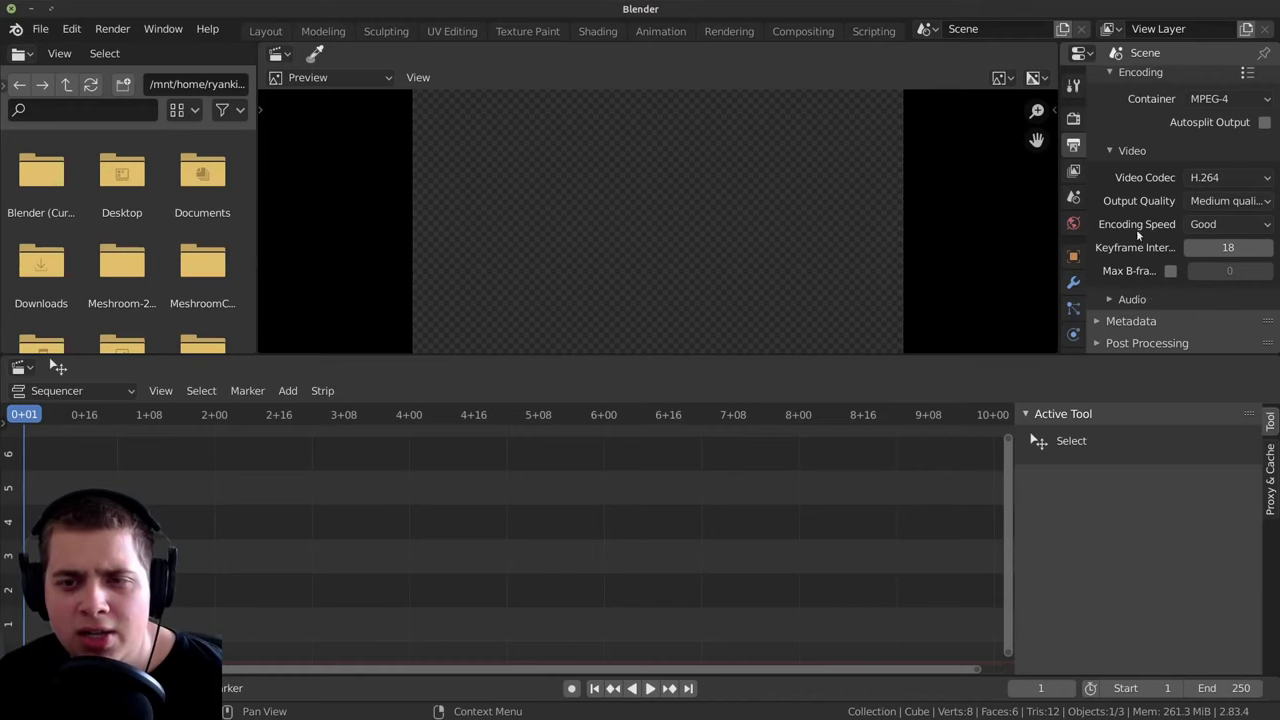
{"action": "left_click", "coordinate": [1129, 157]}
{"action": "left_click", "coordinate": [1128, 195]}
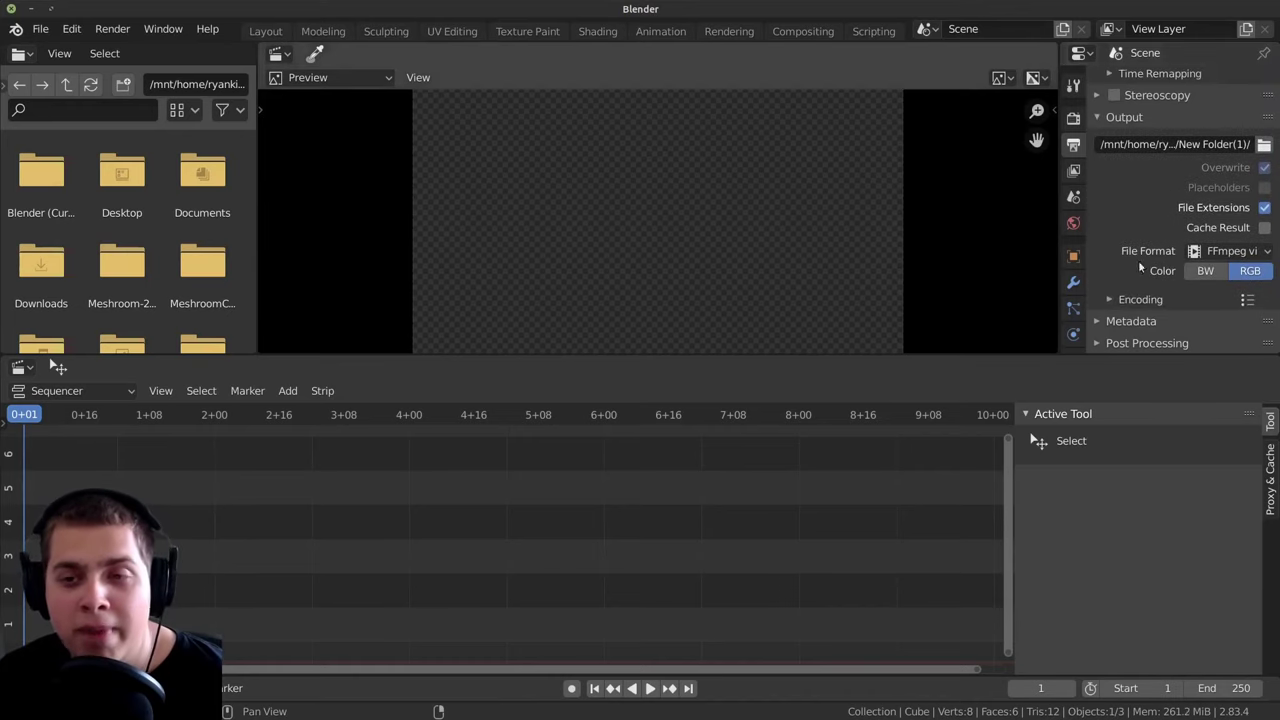
{"action": "left_click", "coordinate": [1213, 252]}
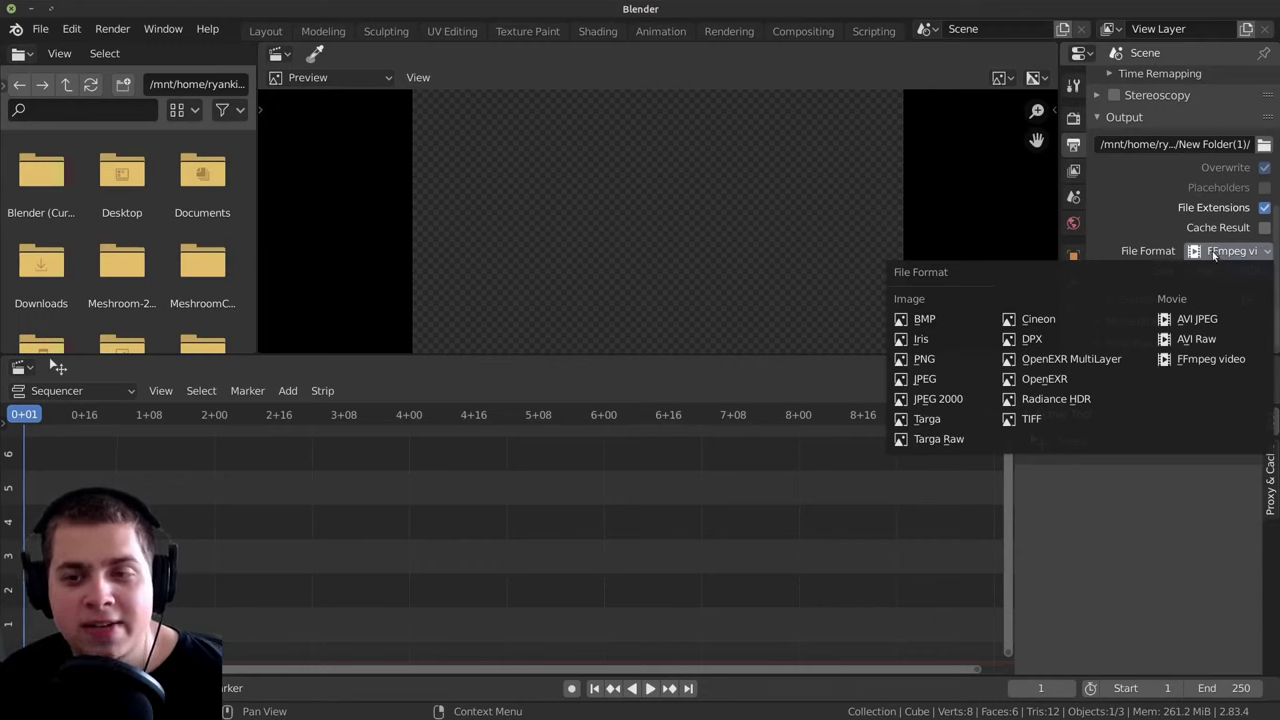
{"action": "left_click", "coordinate": [940, 360]}
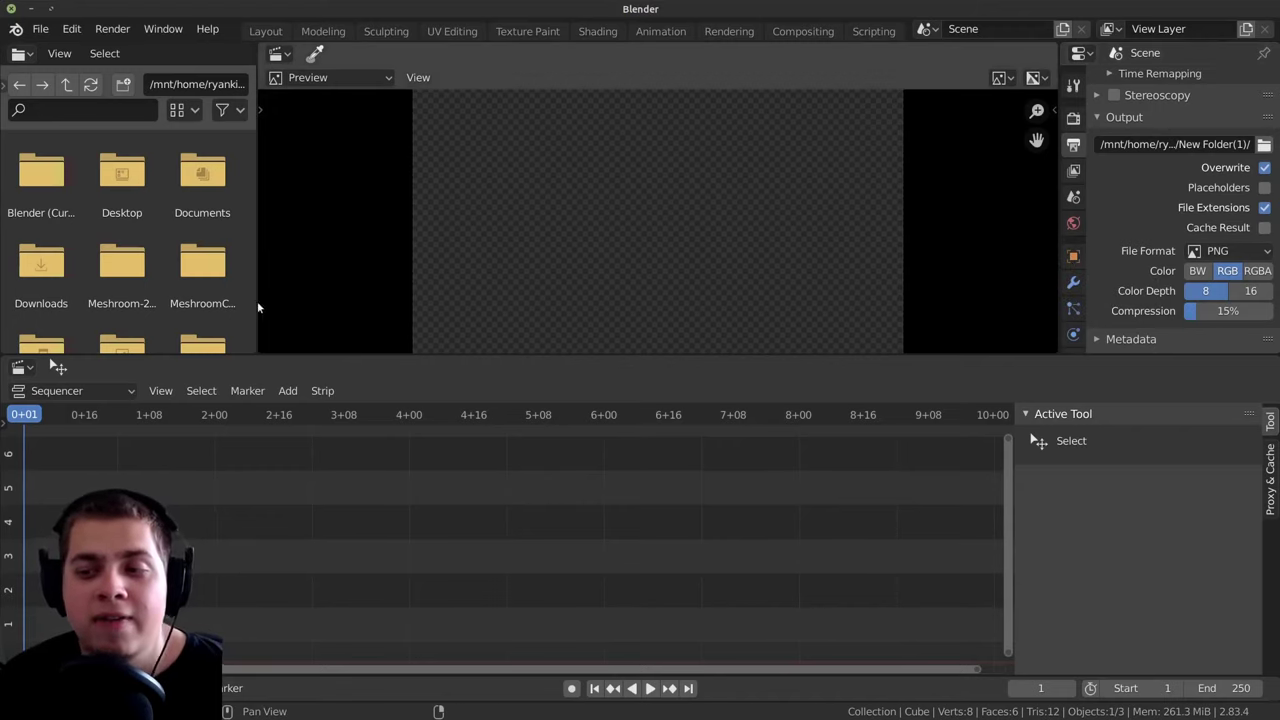
{"action": "left_click", "coordinate": [1224, 254]}
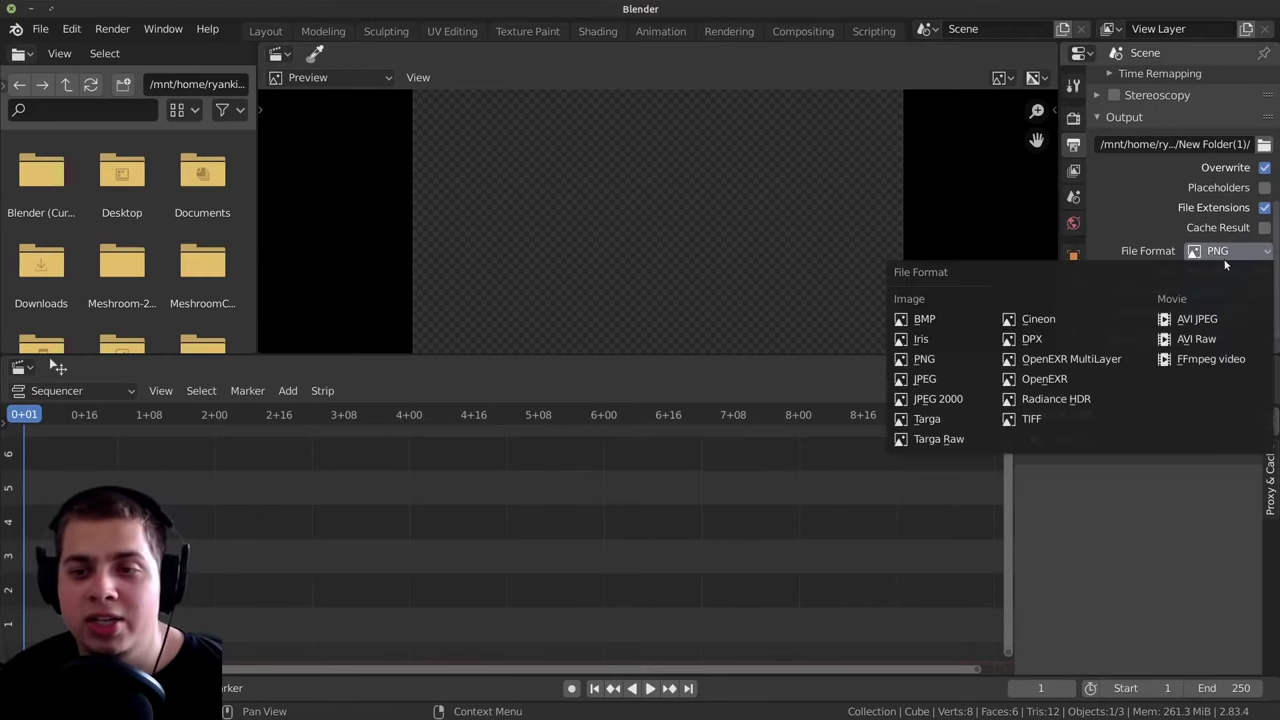
{"action": "left_click", "coordinate": [1195, 362]}
{"action": "left_click", "coordinate": [1140, 299]}
{"action": "scroll", "coordinate": [1140, 300], "scroll_direction": "down", "scroll_amount": 3}
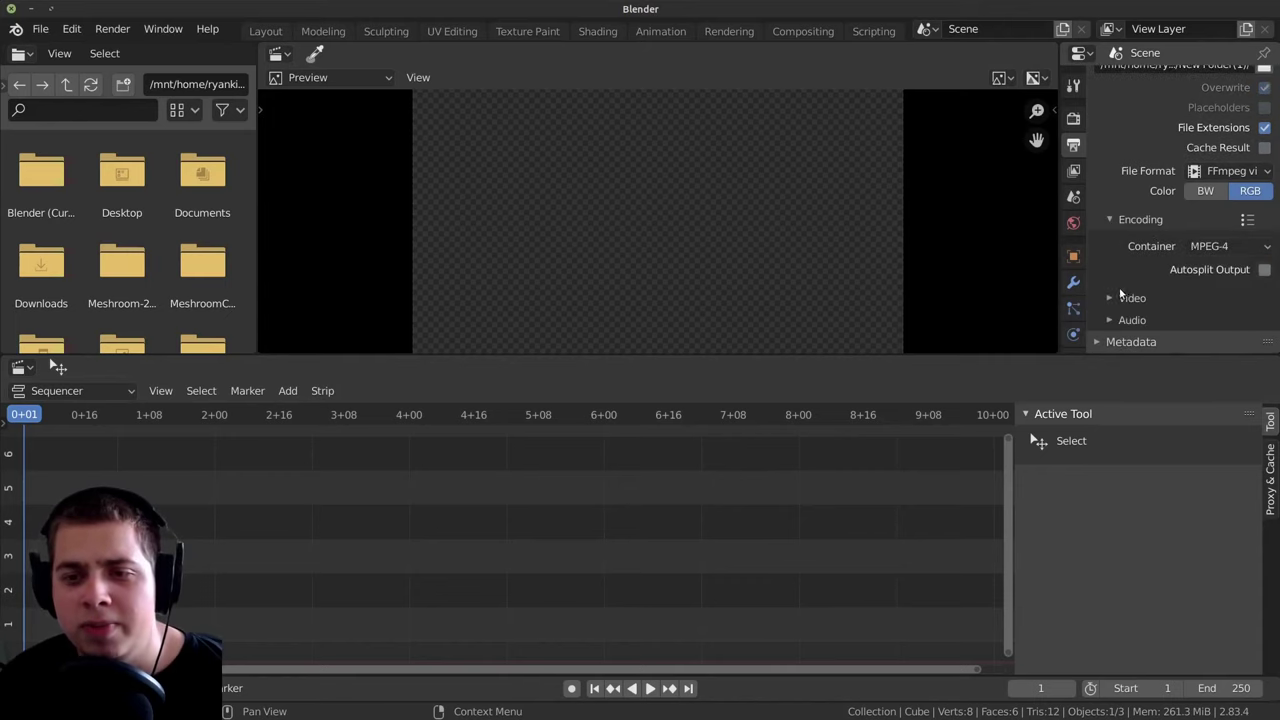
{"action": "left_click", "coordinate": [1180, 294]}
{"action": "scroll", "coordinate": [1233, 258], "scroll_direction": "down", "scroll_amount": 3}
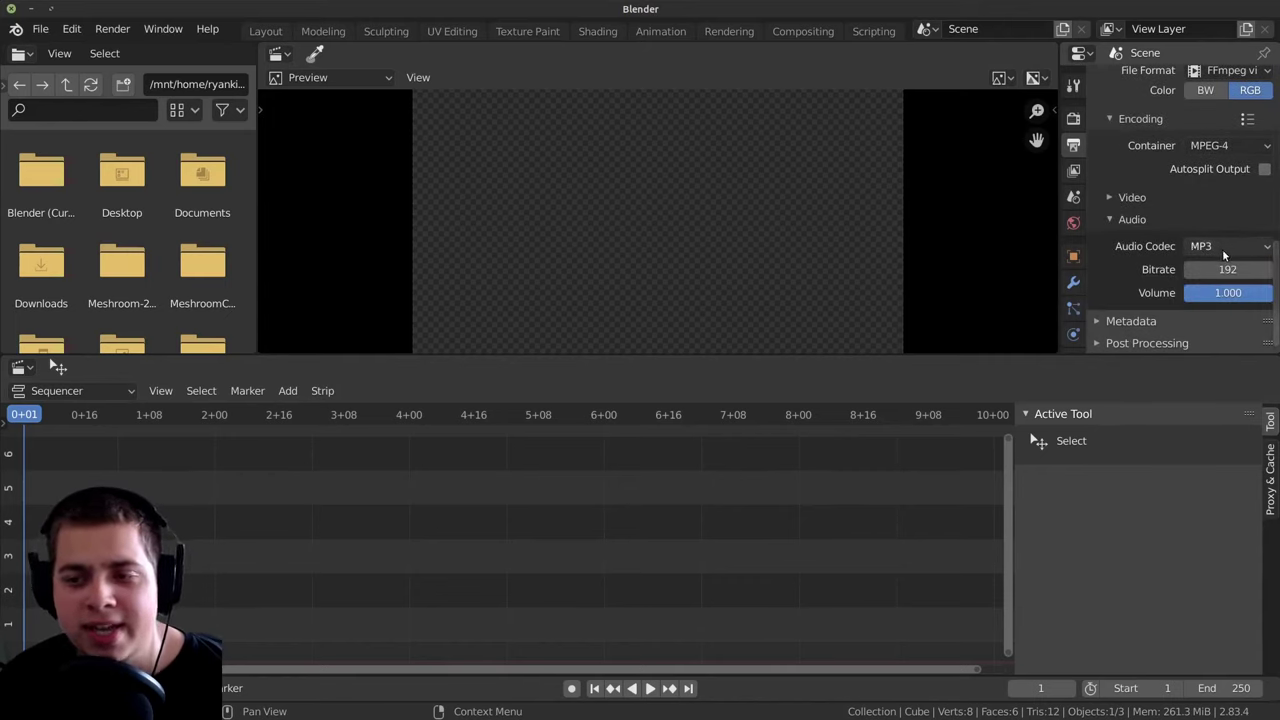
{"action": "left_click", "coordinate": [1122, 221]}
{"action": "scroll", "coordinate": [1120, 220], "scroll_direction": "up", "scroll_amount": 5}
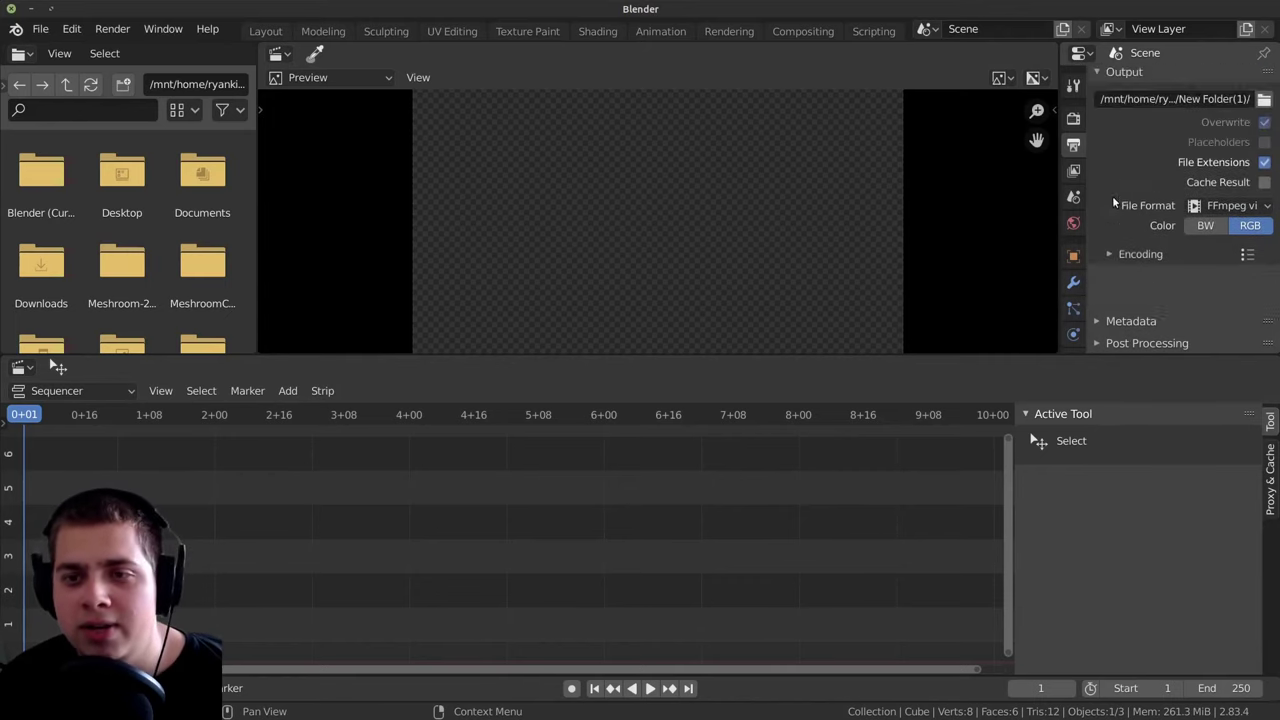
{"action": "left_click", "coordinate": [1230, 251]}
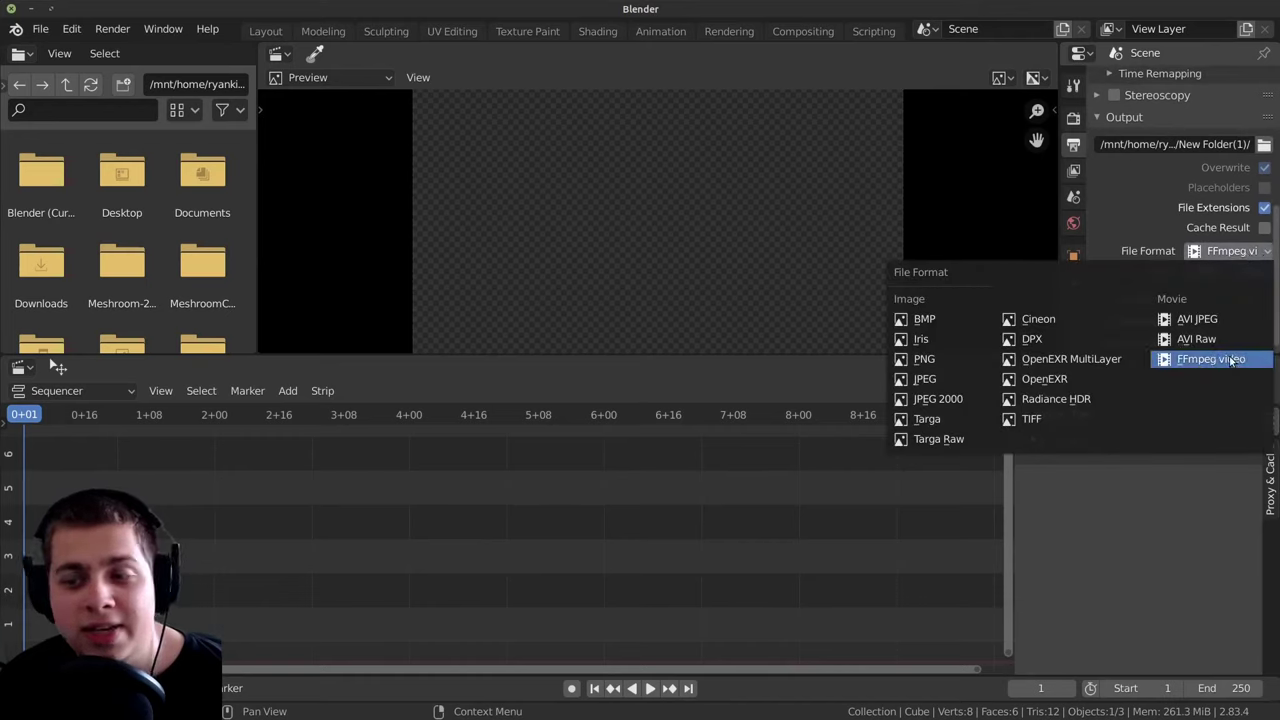
{"action": "left_click", "coordinate": [924, 359]}
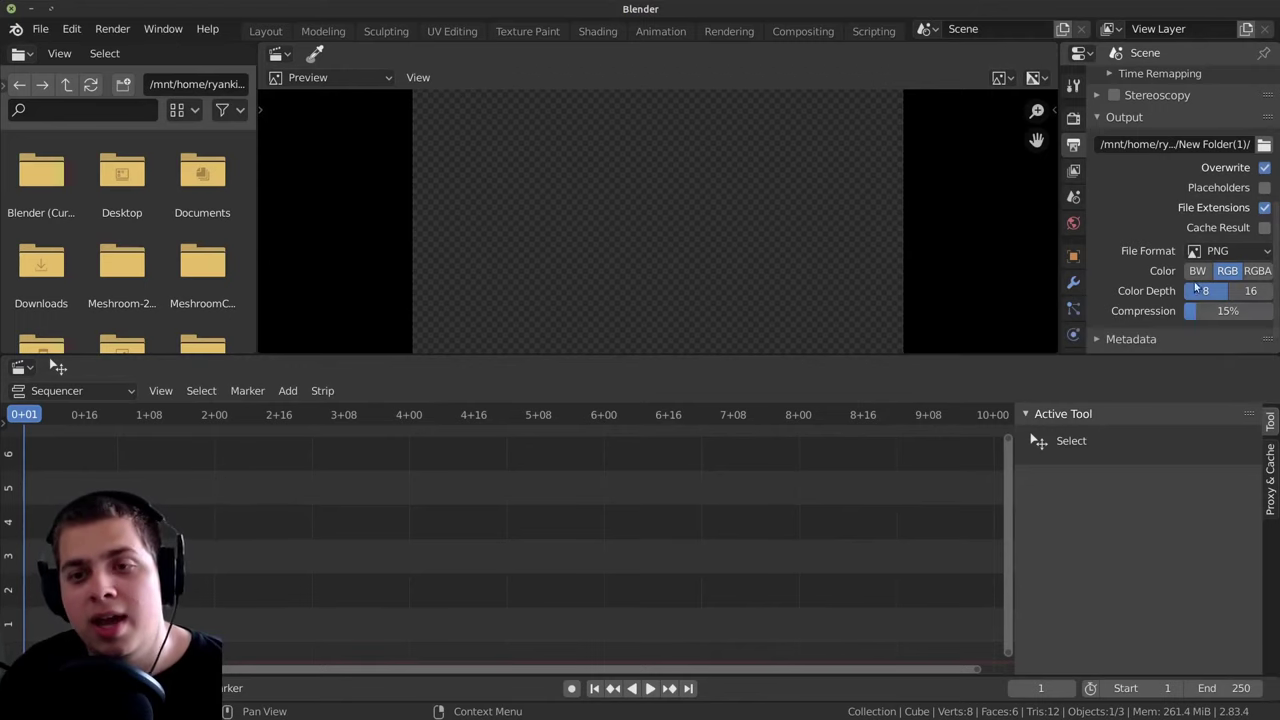
{"action": "left_click", "coordinate": [1200, 251]}
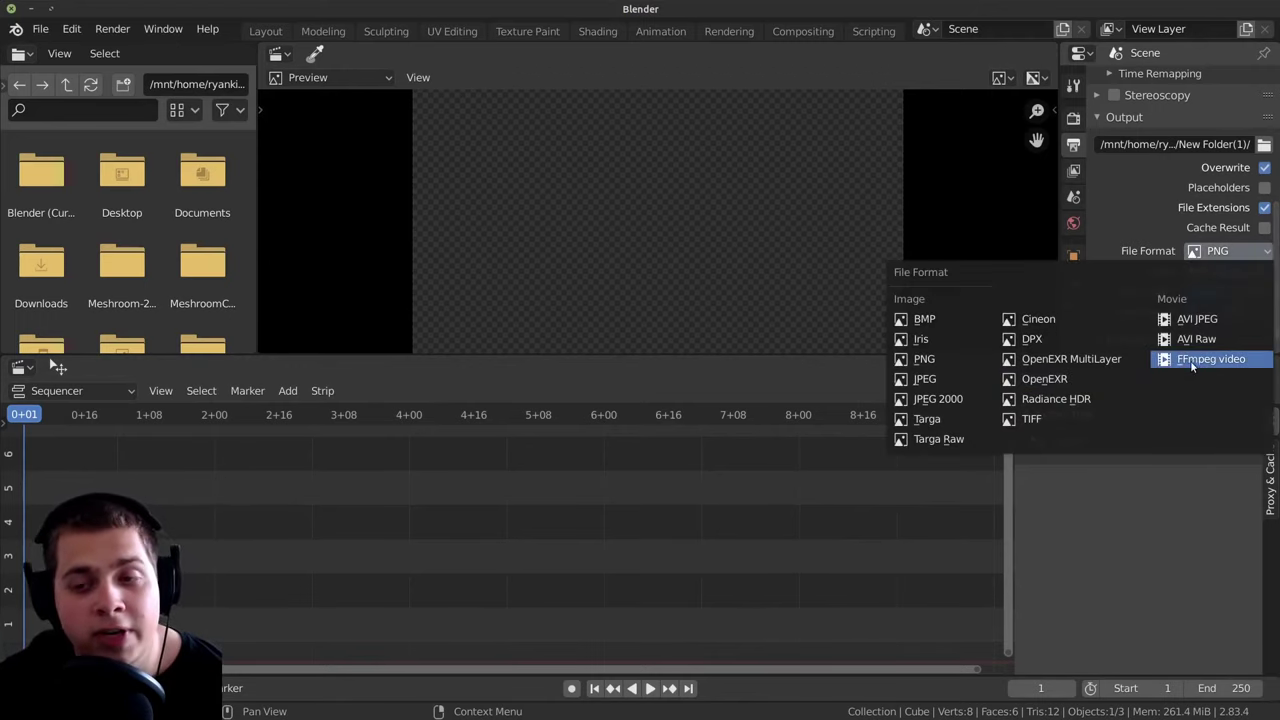
{"action": "left_click", "coordinate": [1194, 360]}
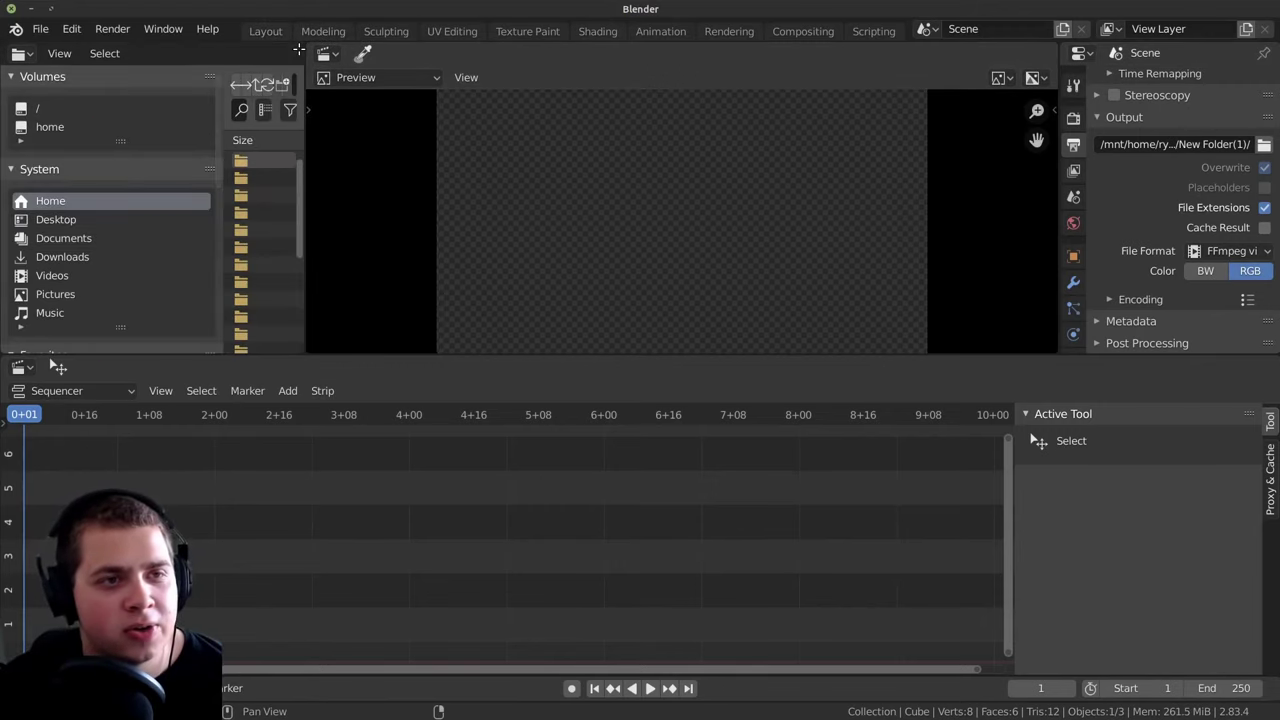
Step: Close the file browser area and hide the preview's header
{"action": "key", "text": "Escape"}
{"action": "right_click", "coordinate": [585, 62]}
{"action": "left_click", "coordinate": [580, 63]}
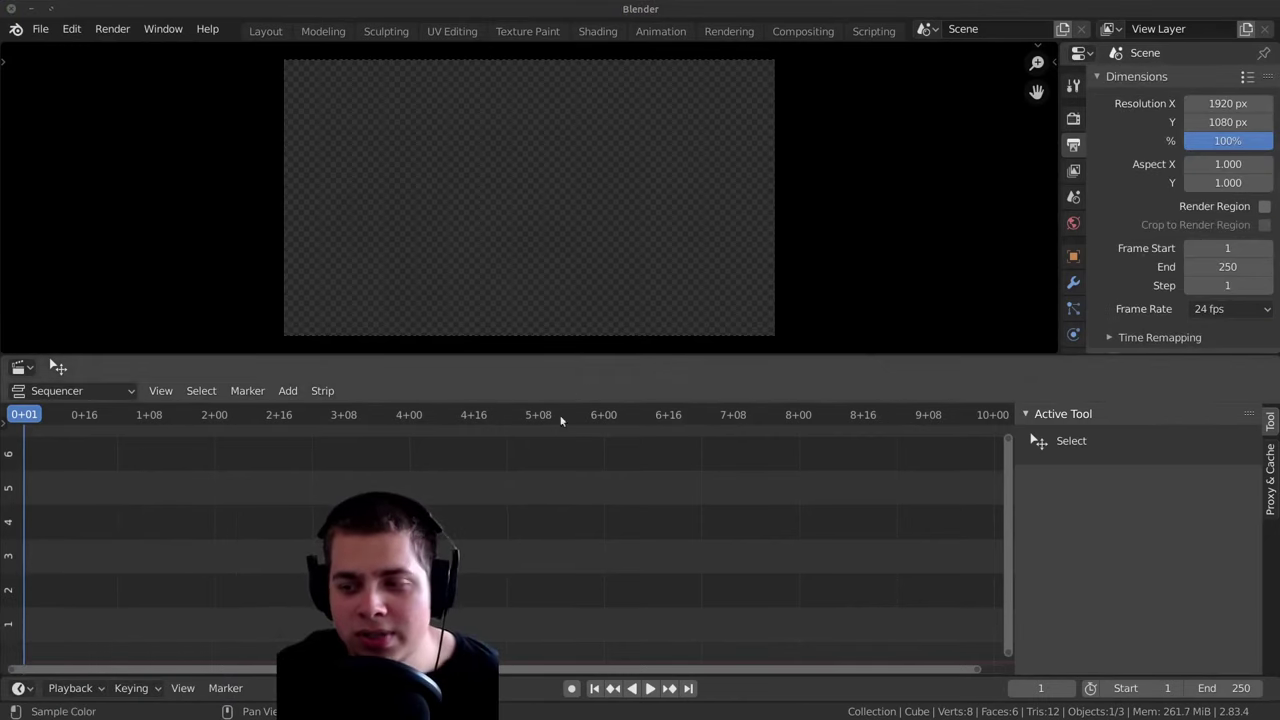
Step: Set the playback sync mode to AV-sync
{"action": "left_click", "coordinate": [68, 688]}
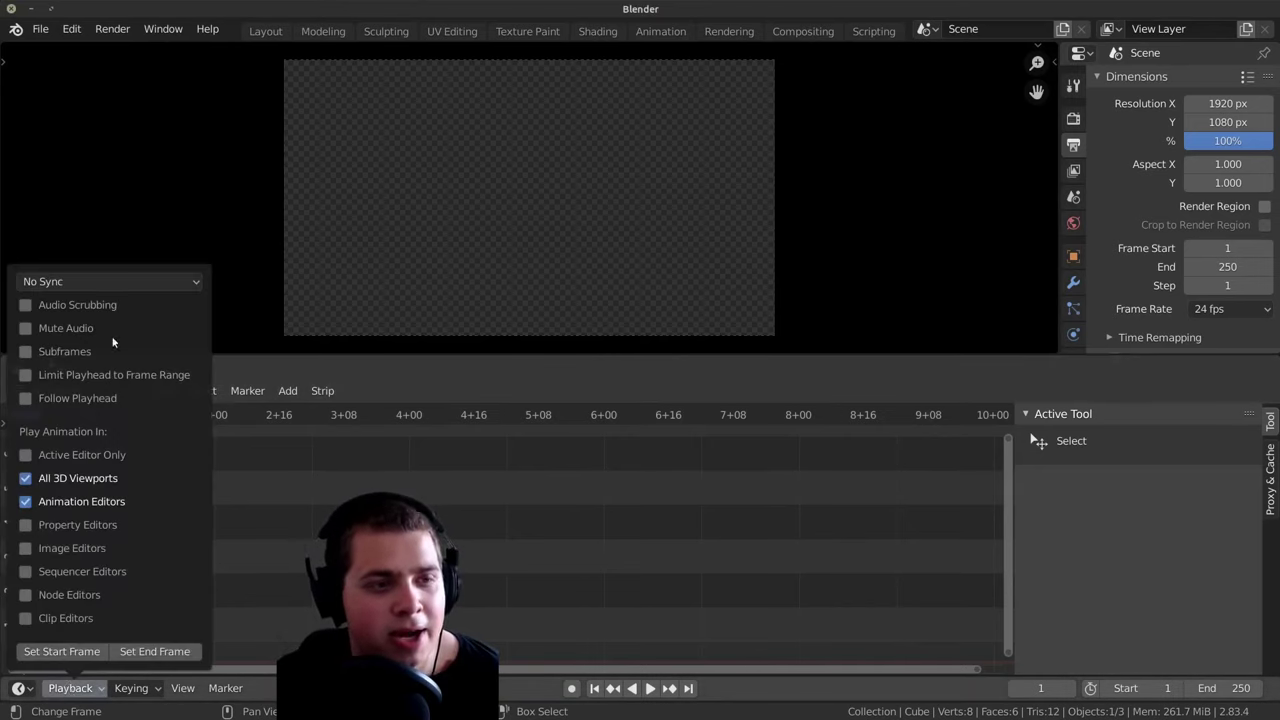
{"action": "left_click", "coordinate": [62, 284]}
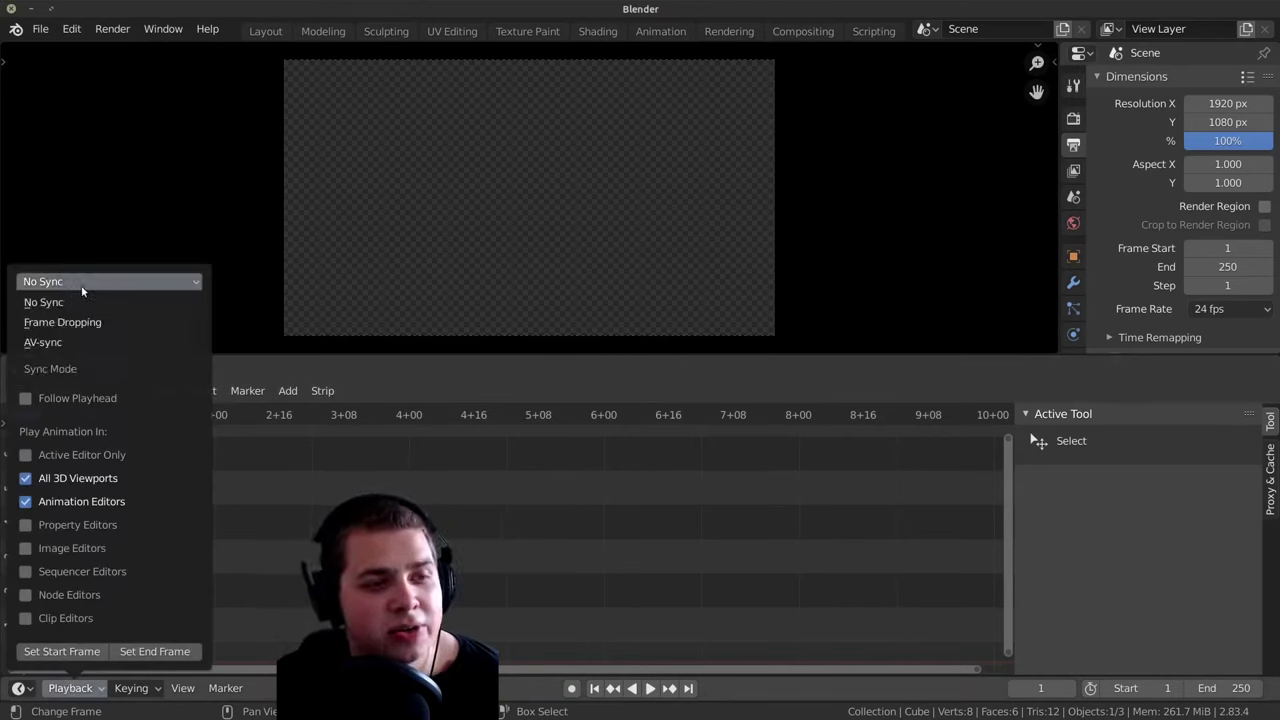
{"action": "left_click", "coordinate": [84, 346]}
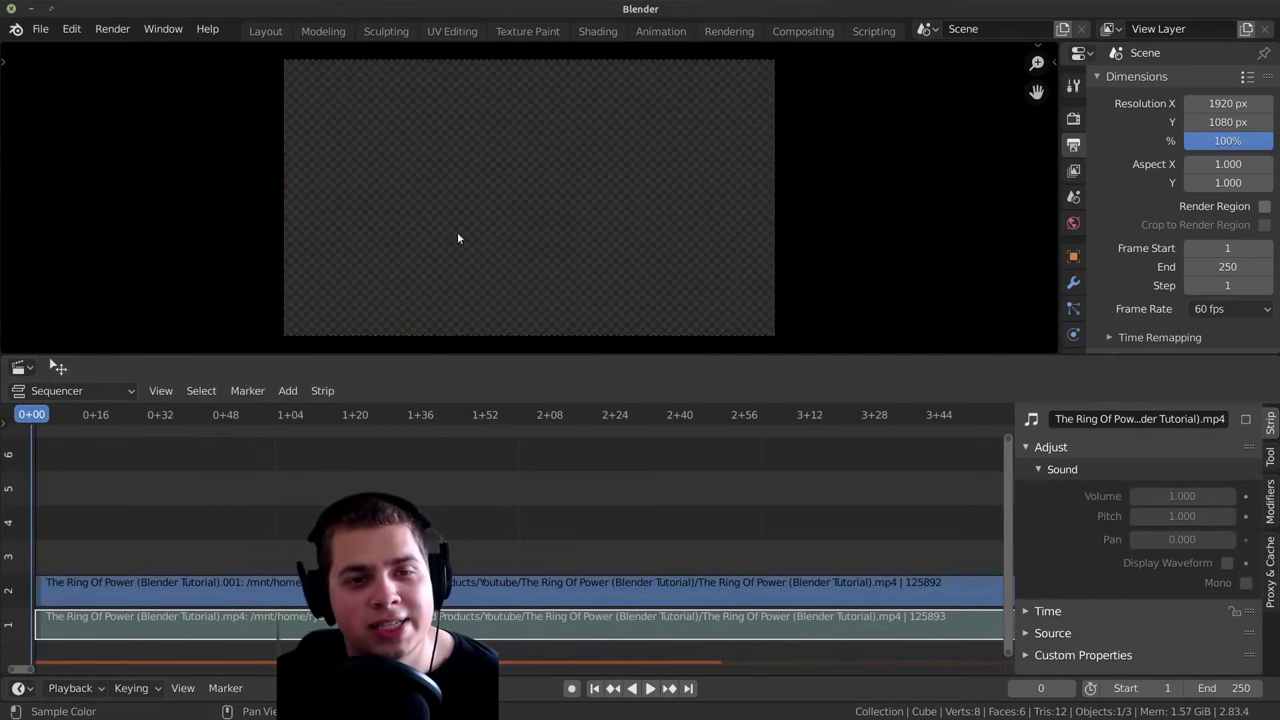
Step: Play and scrub the Ring Of Power strips to check the roughly 60 fps preview, ending at frame 98
{"action": "key", "text": "space"}
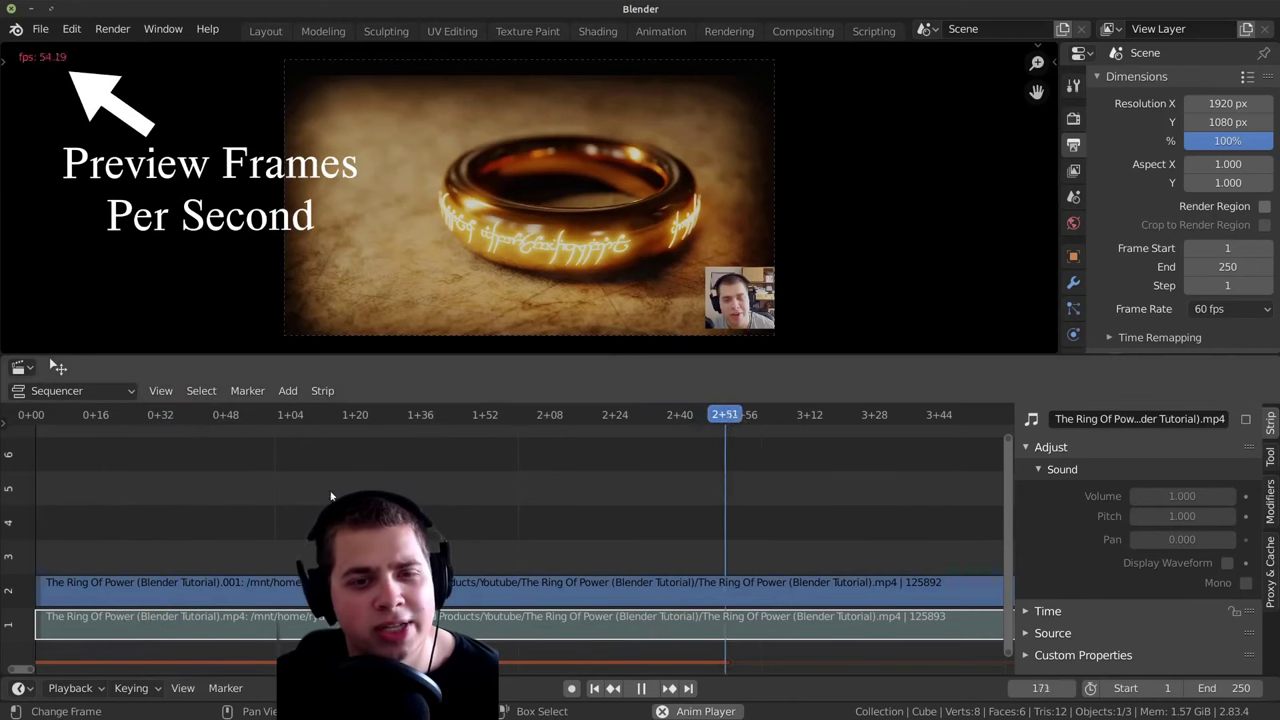
{"action": "left_click_drag", "start_coordinate": [331, 496], "coordinate": [232, 496]}
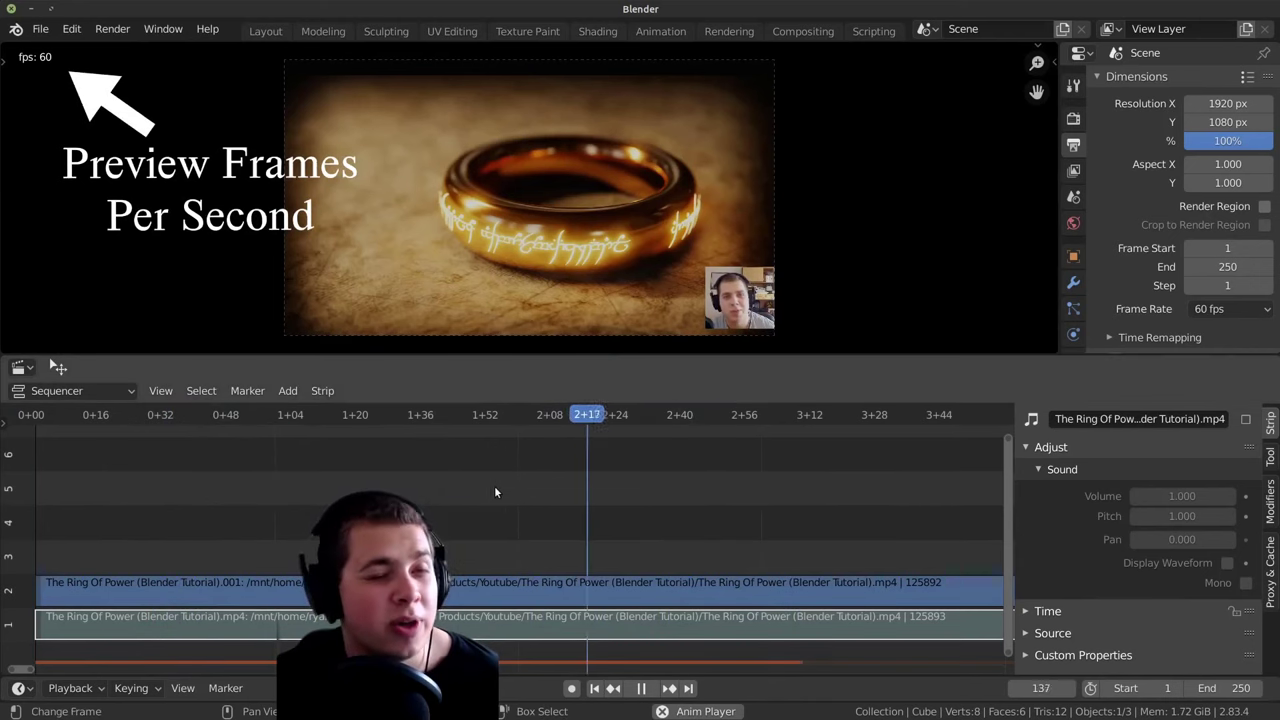
{"action": "key", "text": "space"}
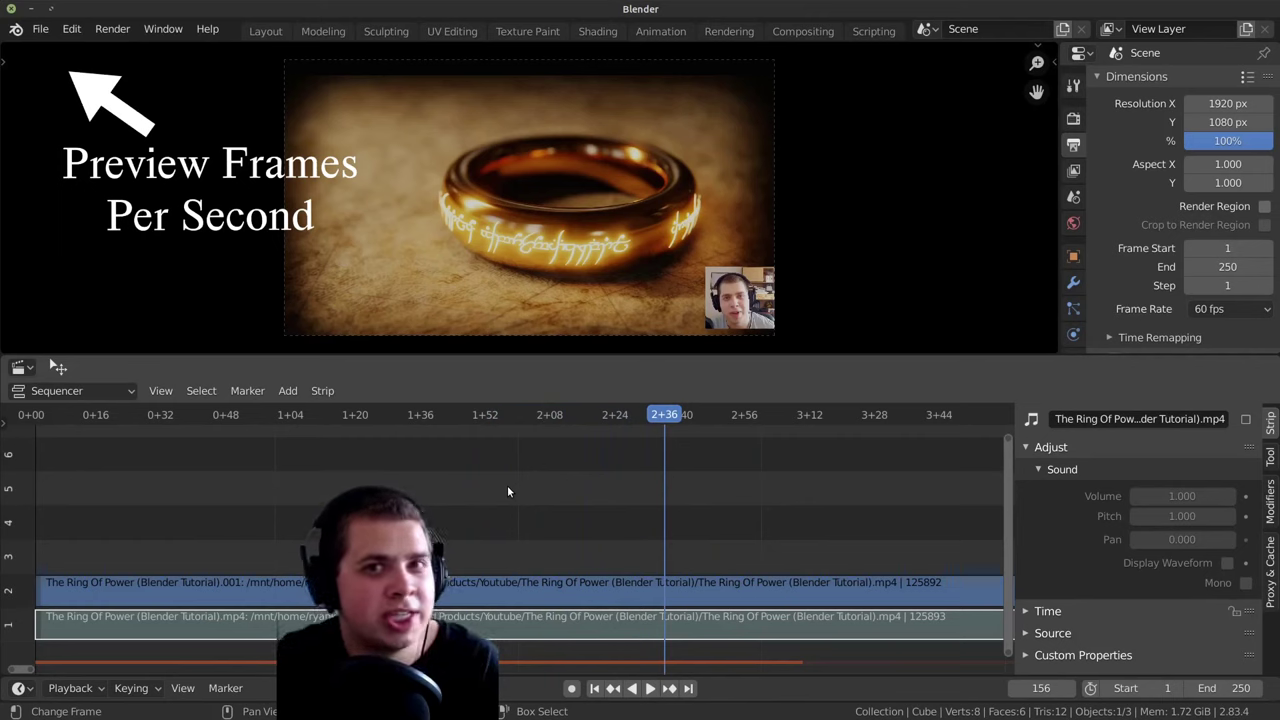
{"action": "left_click", "coordinate": [472, 496]}
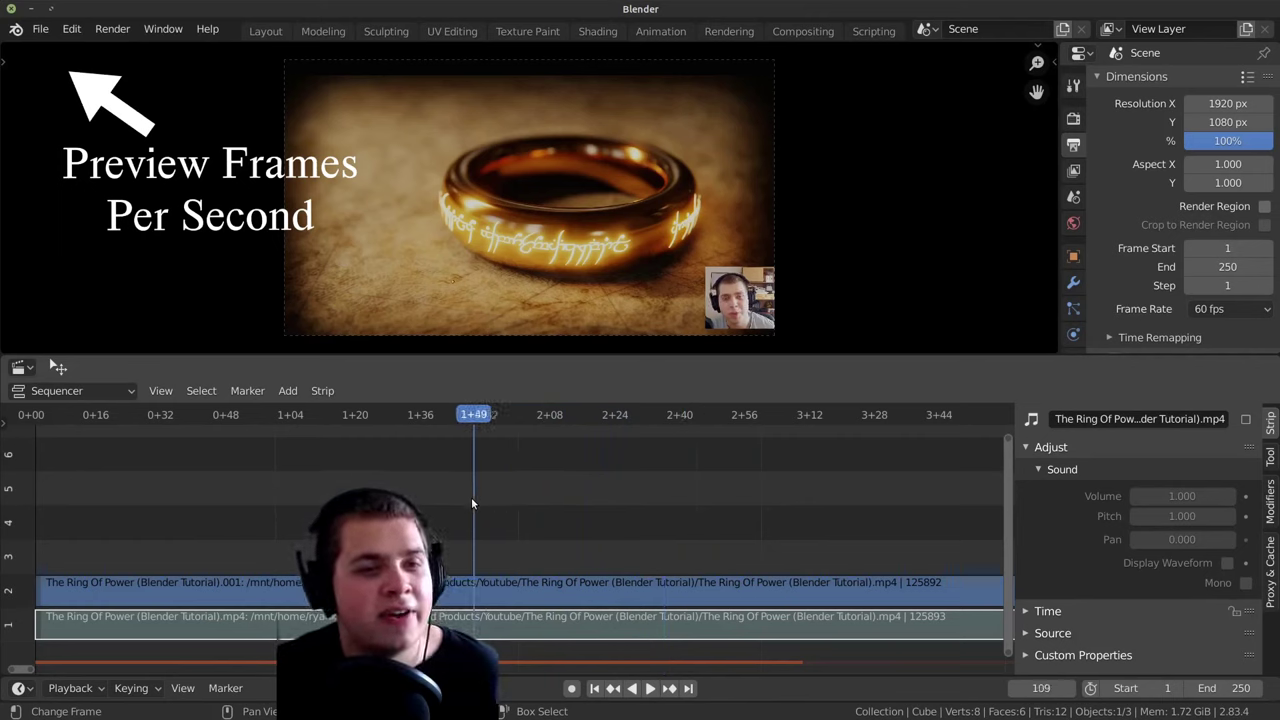
{"action": "left_click_drag", "start_coordinate": [471, 497], "coordinate": [271, 492]}
{"action": "key", "text": "space"}
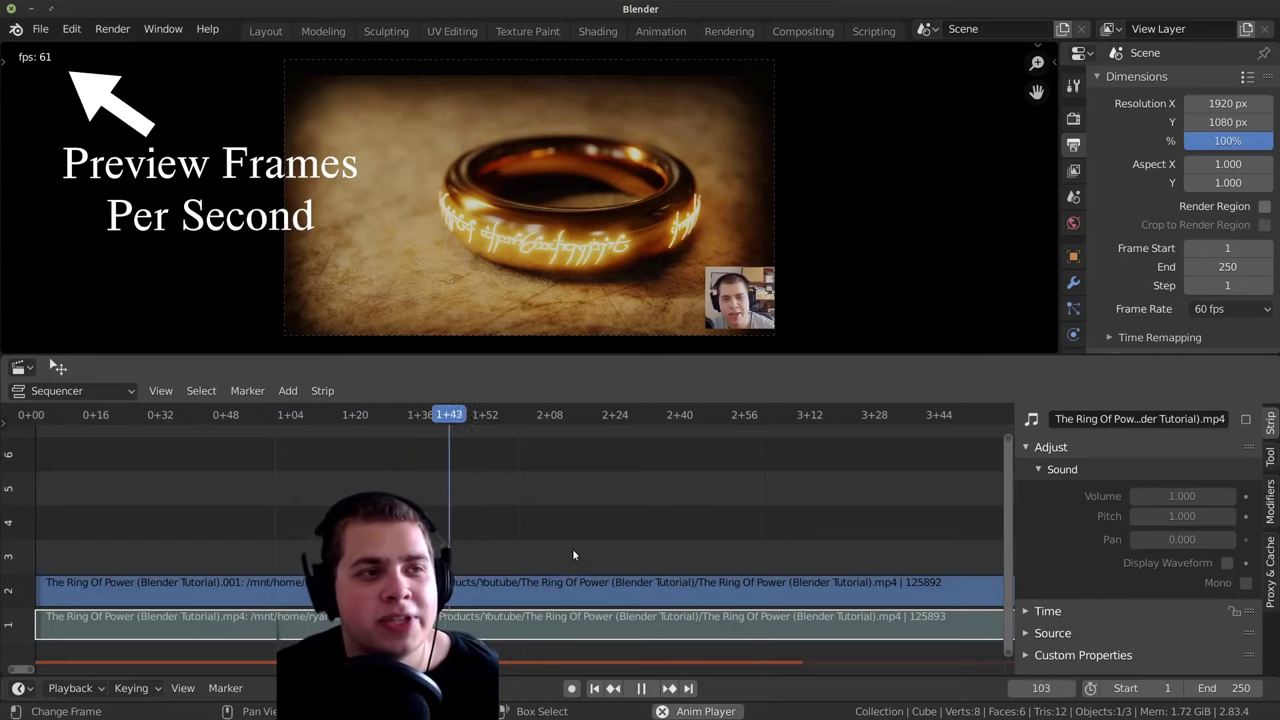
{"action": "left_click", "coordinate": [371, 490]}
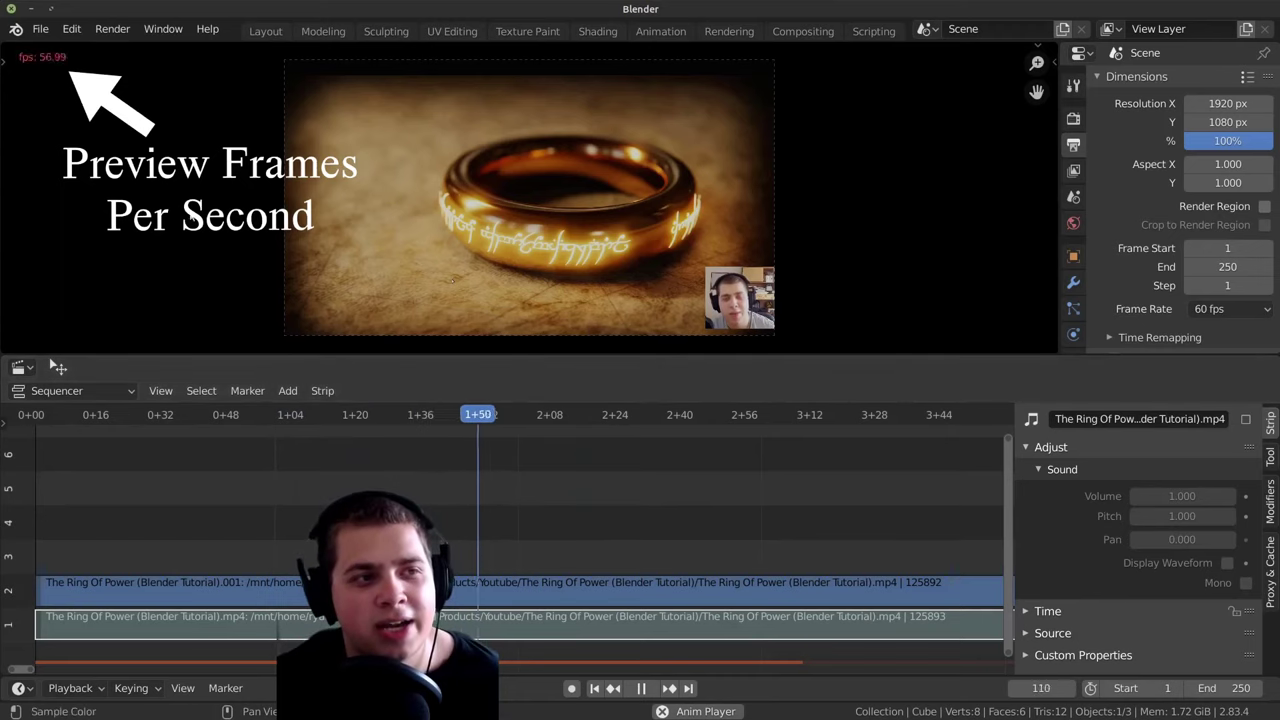
{"action": "key", "text": "space"}
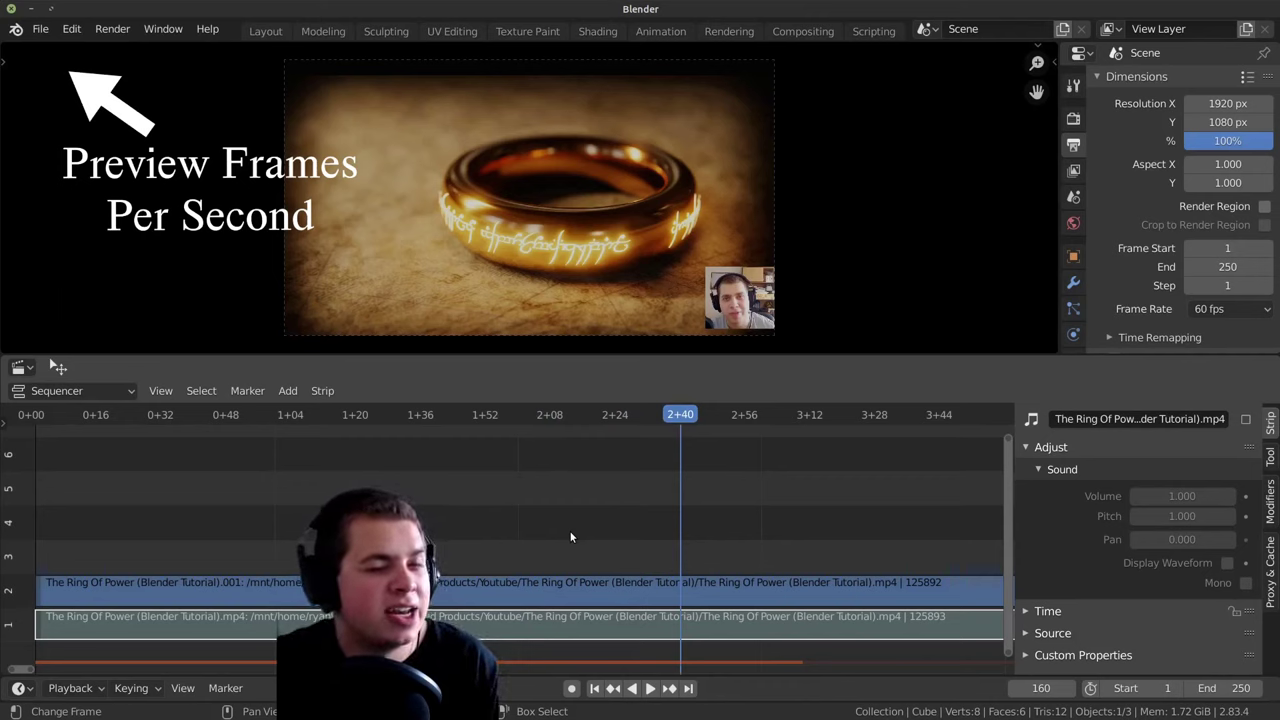
{"action": "left_click", "coordinate": [429, 540]}
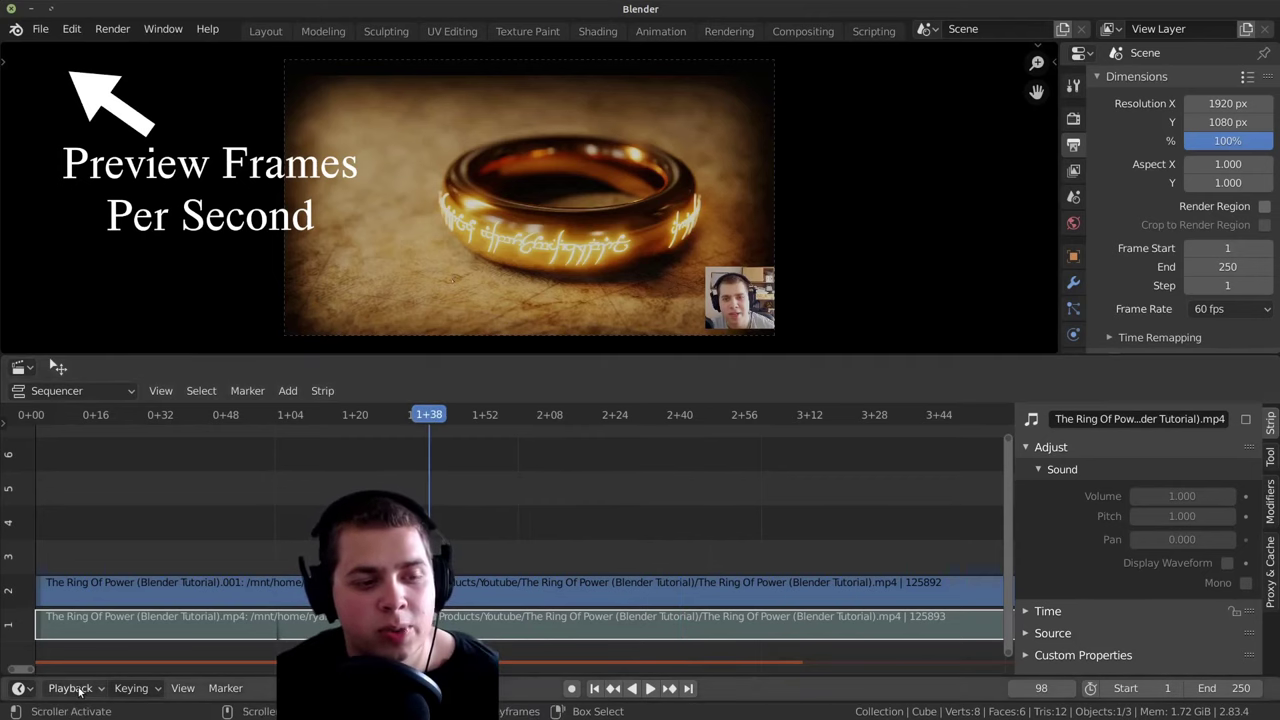
{"action": "left_click", "coordinate": [70, 688]}
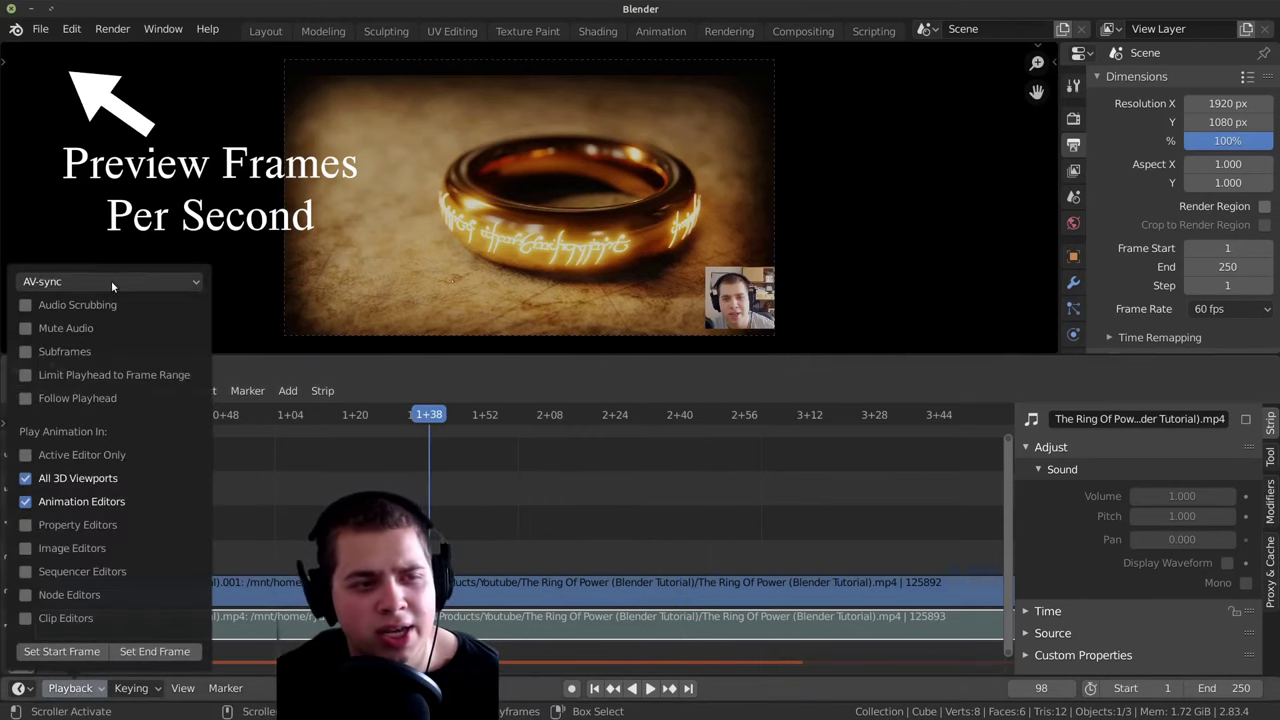
Step: Frame the whole range and play the strips through to frame 217
{"action": "key", "text": "Home"}
{"action": "key", "text": "space"}
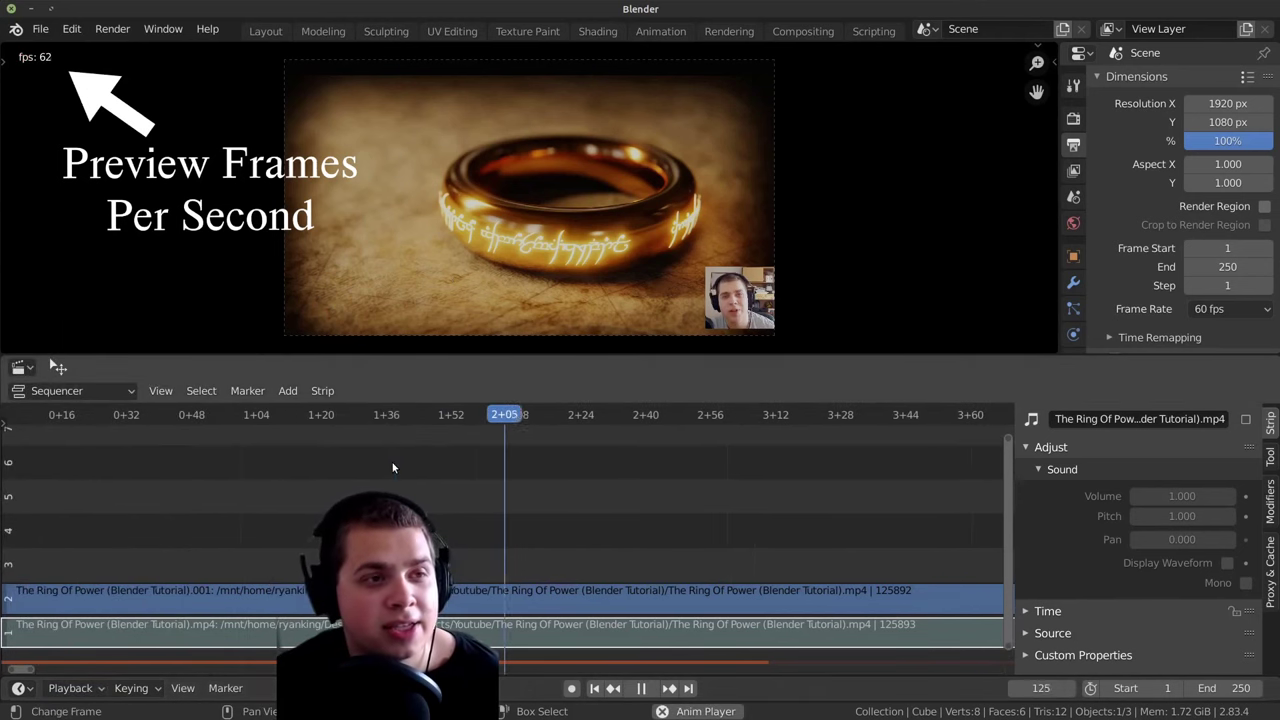
{"action": "key", "text": "space"}
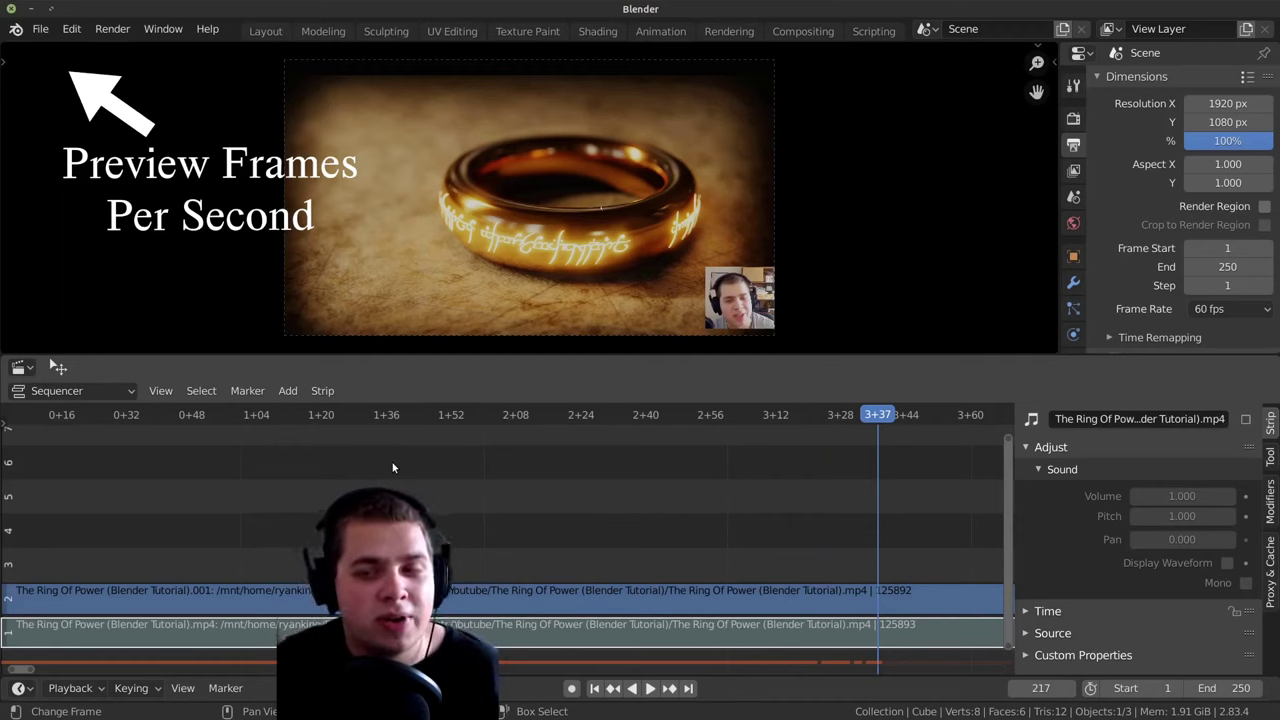
Step: Confirm the playback sync mode stays on AV-sync
{"action": "left_click", "coordinate": [70, 687]}
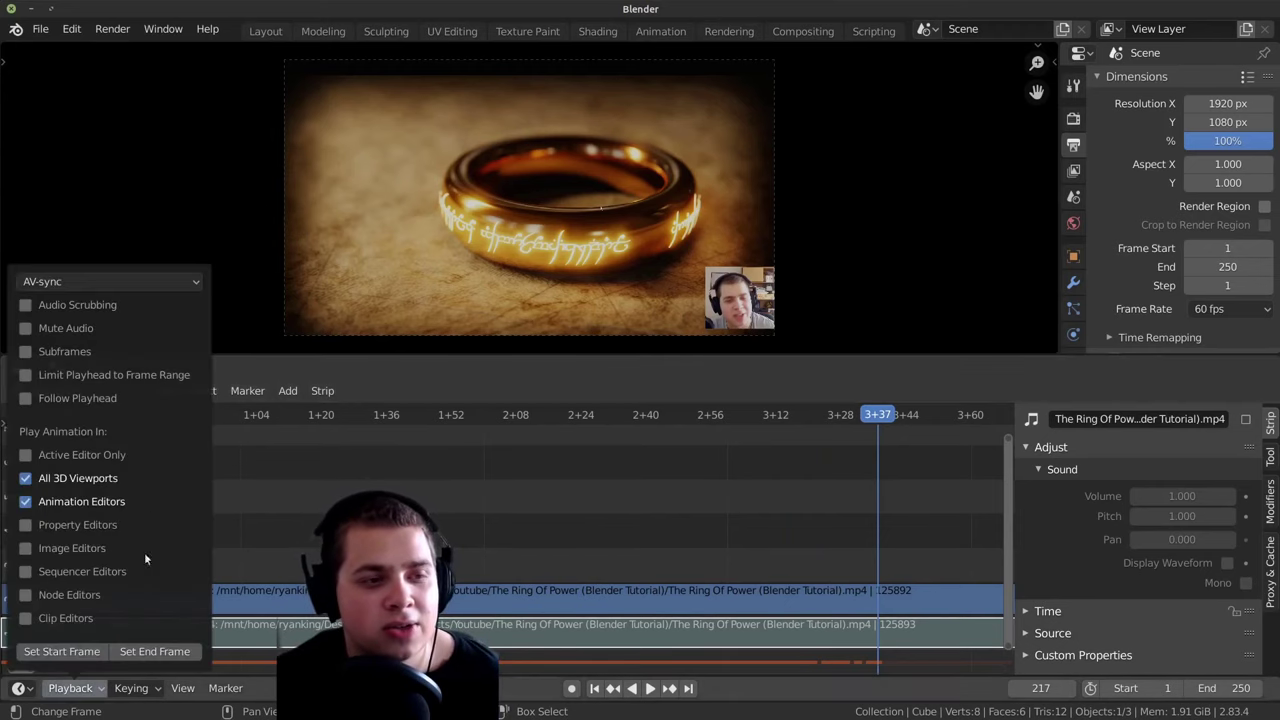
{"action": "left_click", "coordinate": [79, 287]}
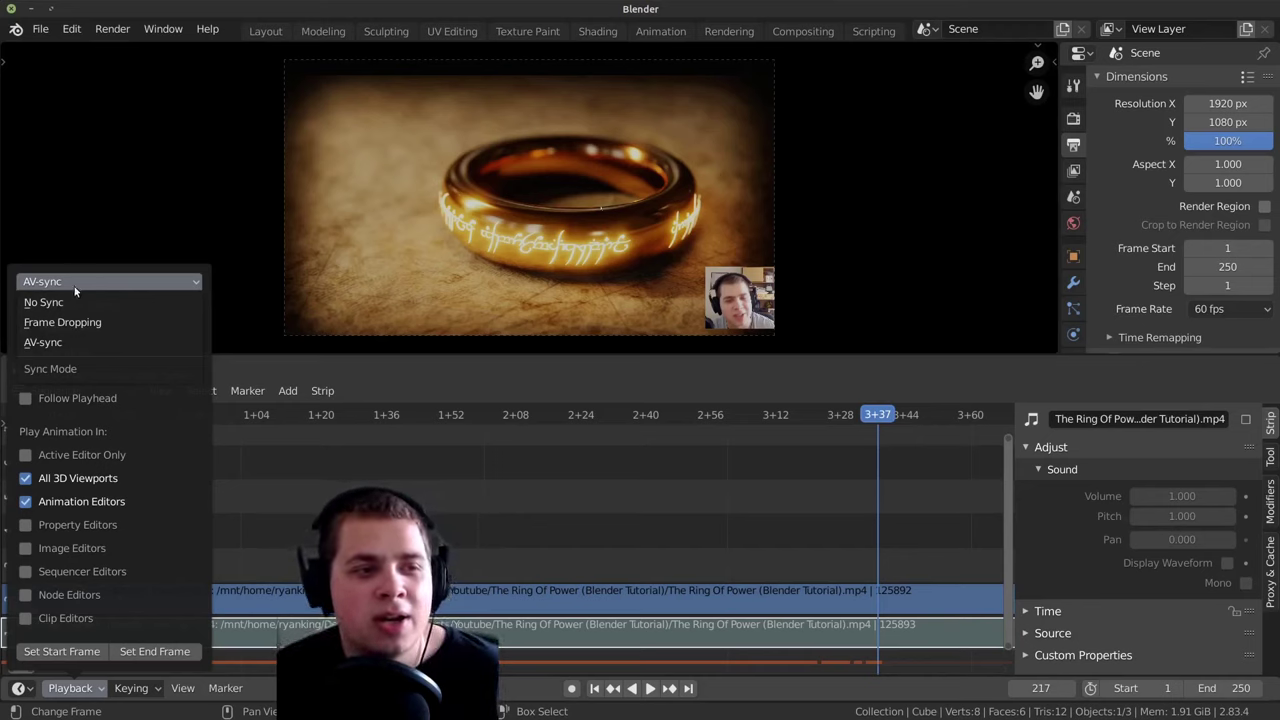
{"action": "left_click", "coordinate": [128, 343]}
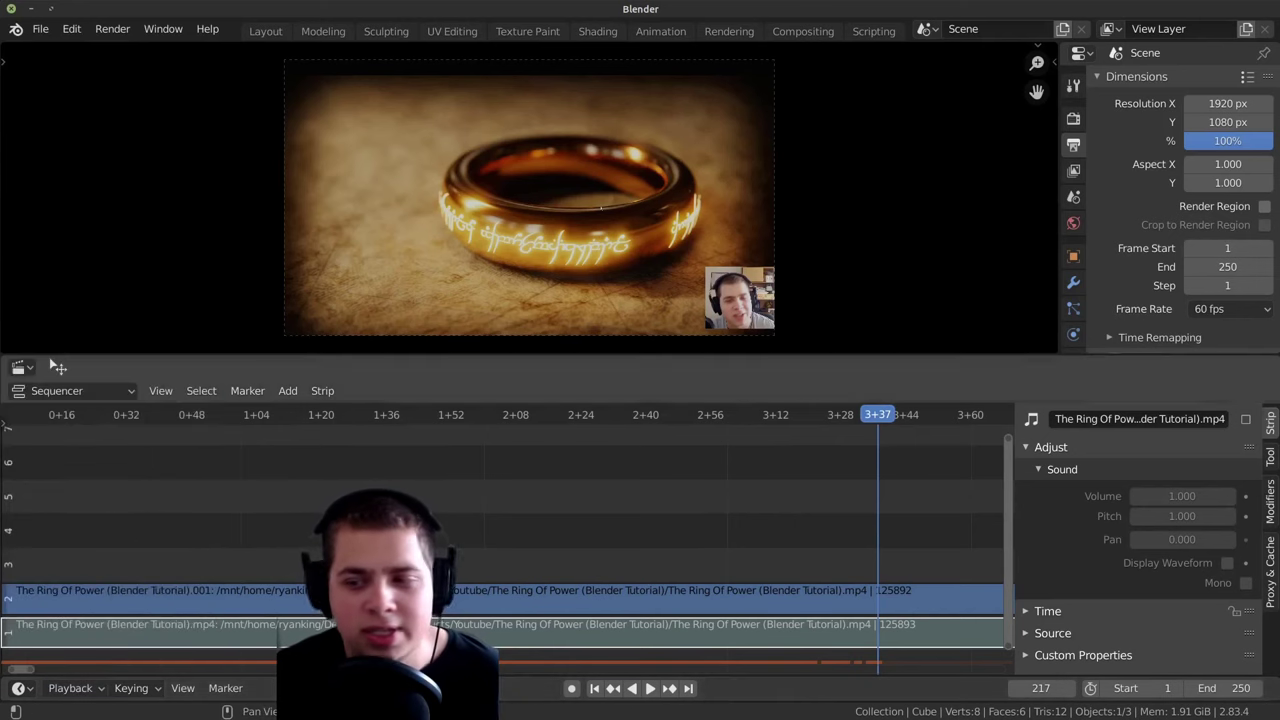
{"action": "left_click", "coordinate": [398, 414]}
{"action": "key", "text": "alt+h"}
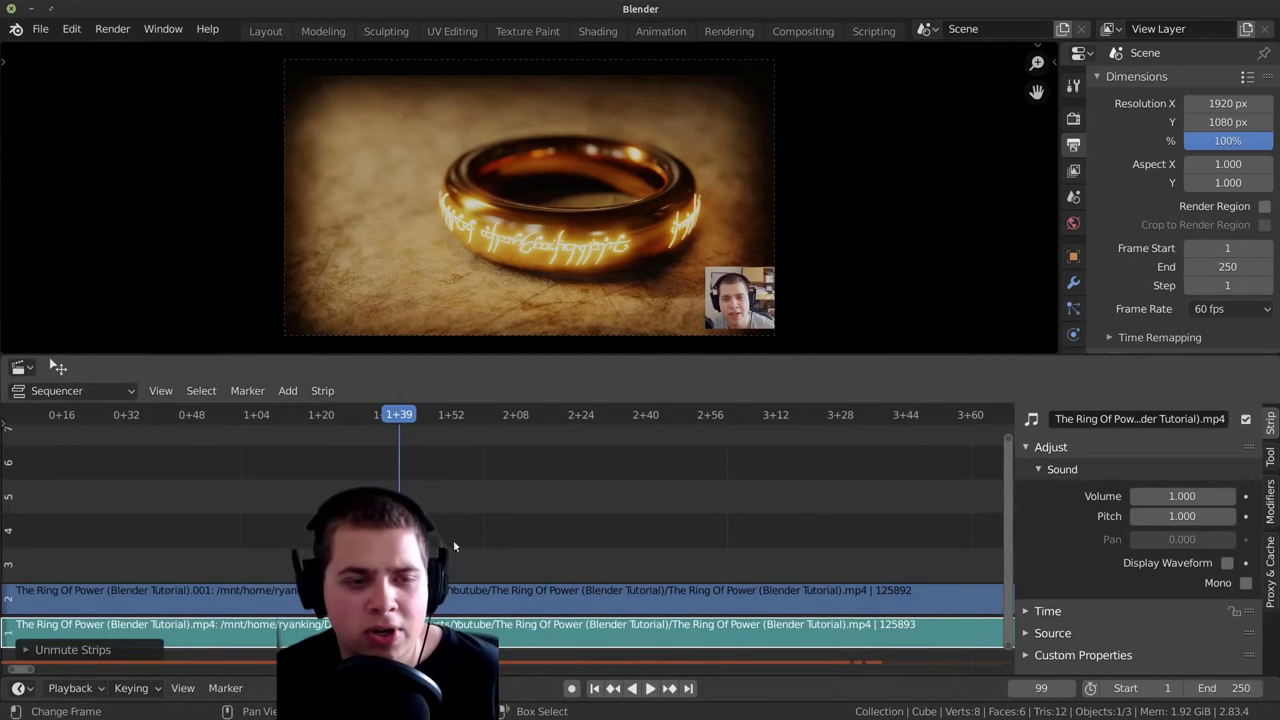
{"action": "key", "text": "space"}
{"action": "left_click_drag", "start_coordinate": [502, 534], "coordinate": [321, 540]}
{"action": "key", "text": "space"}
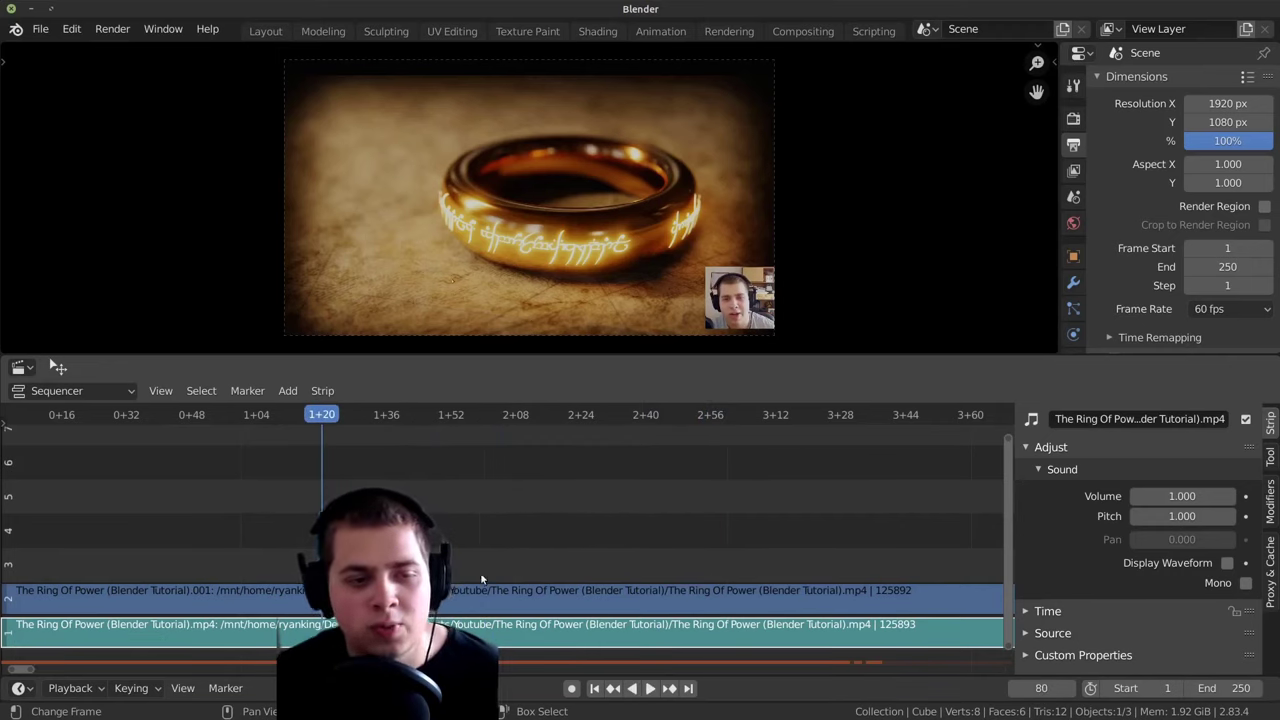
{"action": "left_click", "coordinate": [518, 529]}
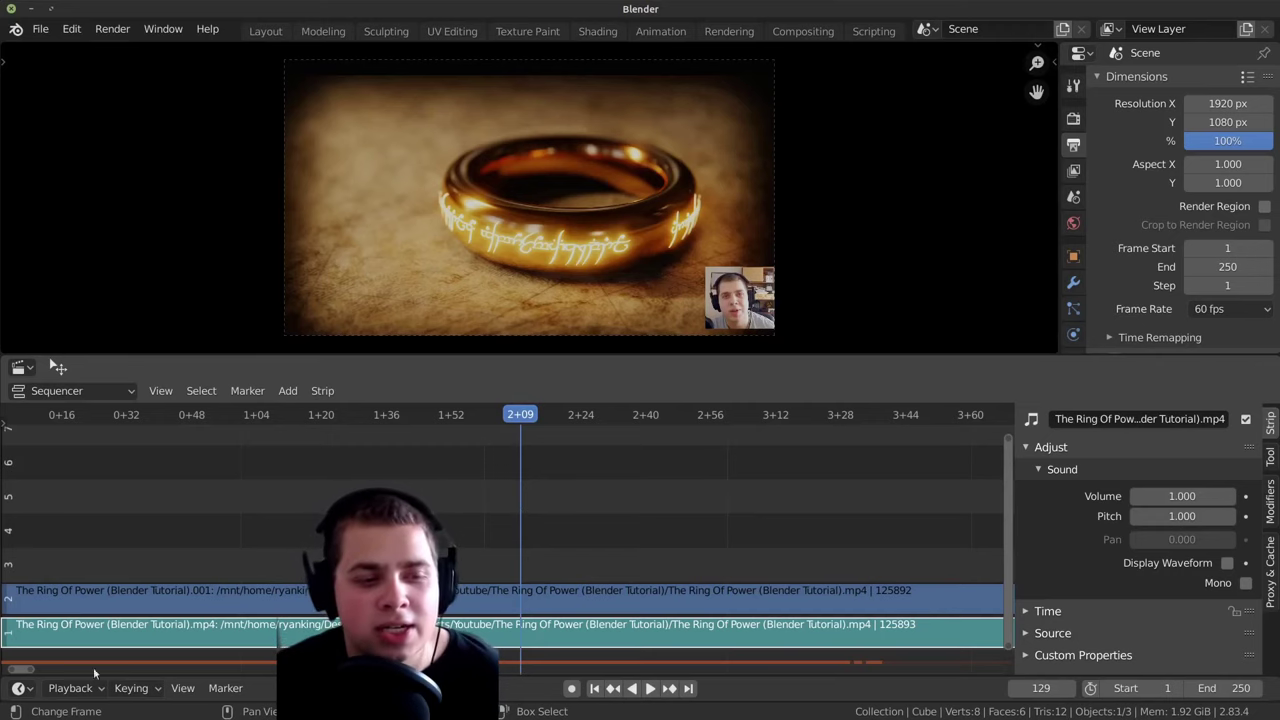
{"action": "left_click", "coordinate": [68, 688]}
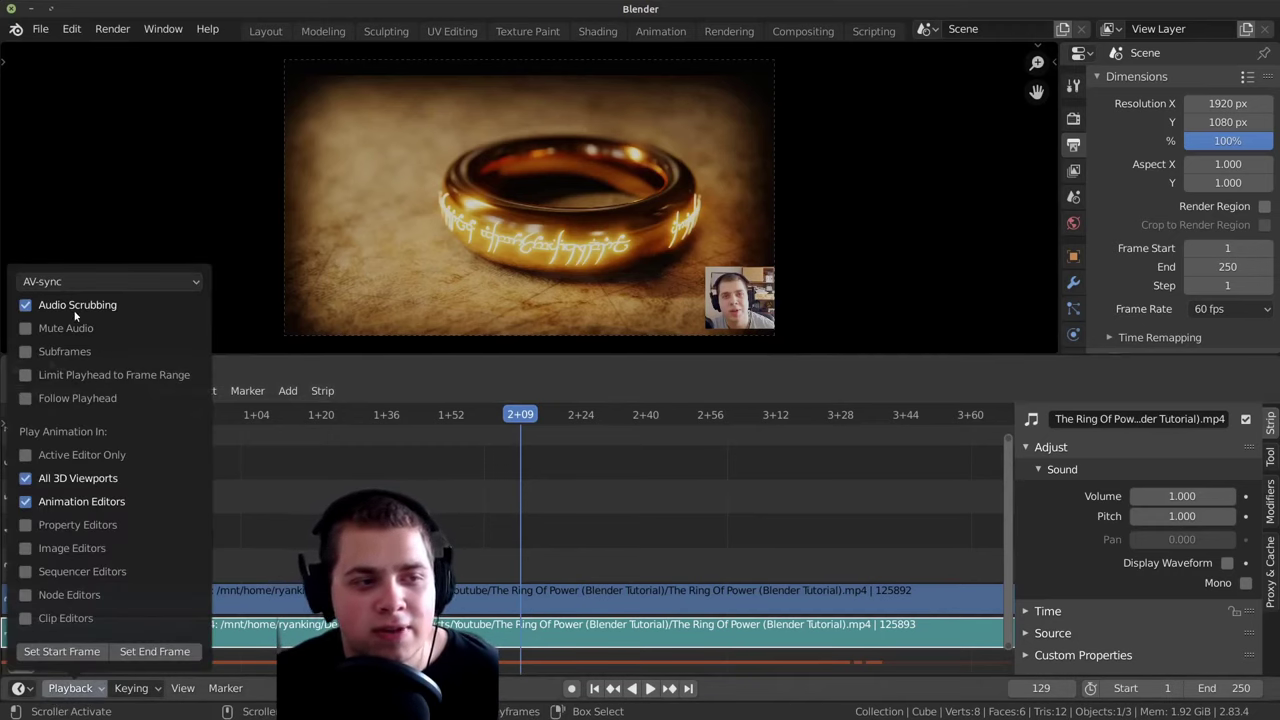
{"action": "key", "text": "shift+ctrl+space"}
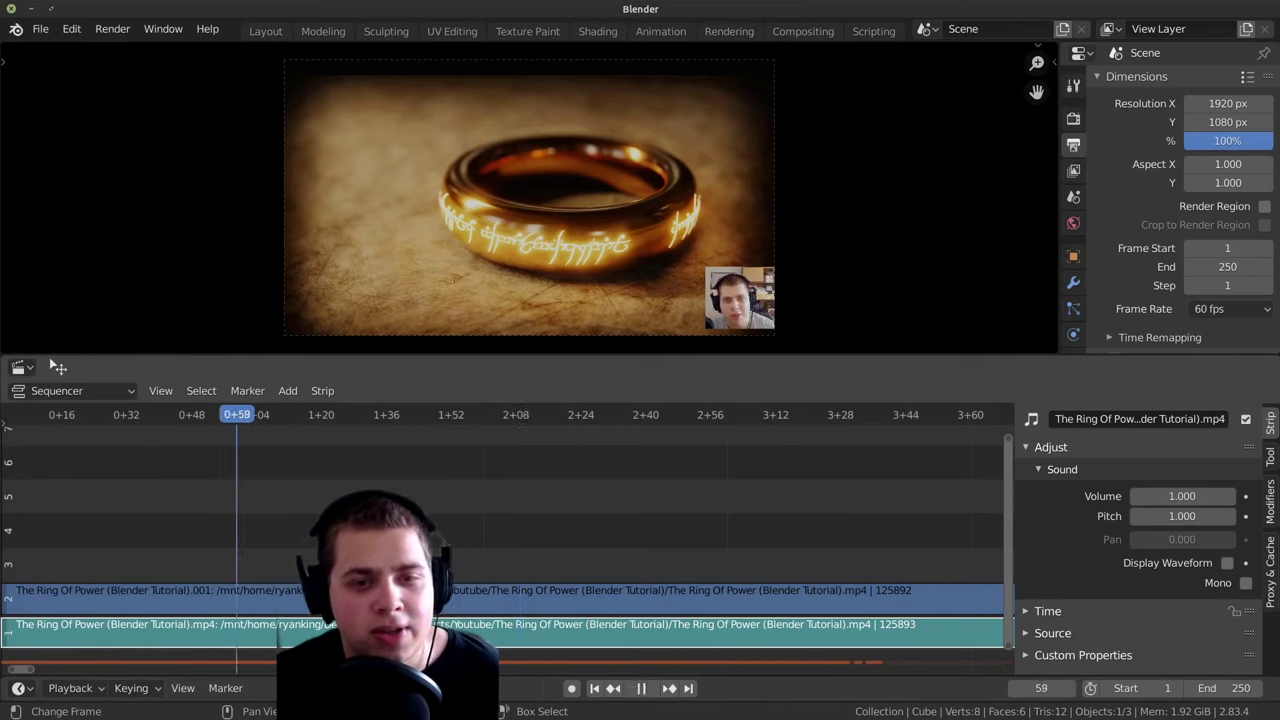
{"action": "key", "text": "Escape"}
{"action": "key", "text": "space"}
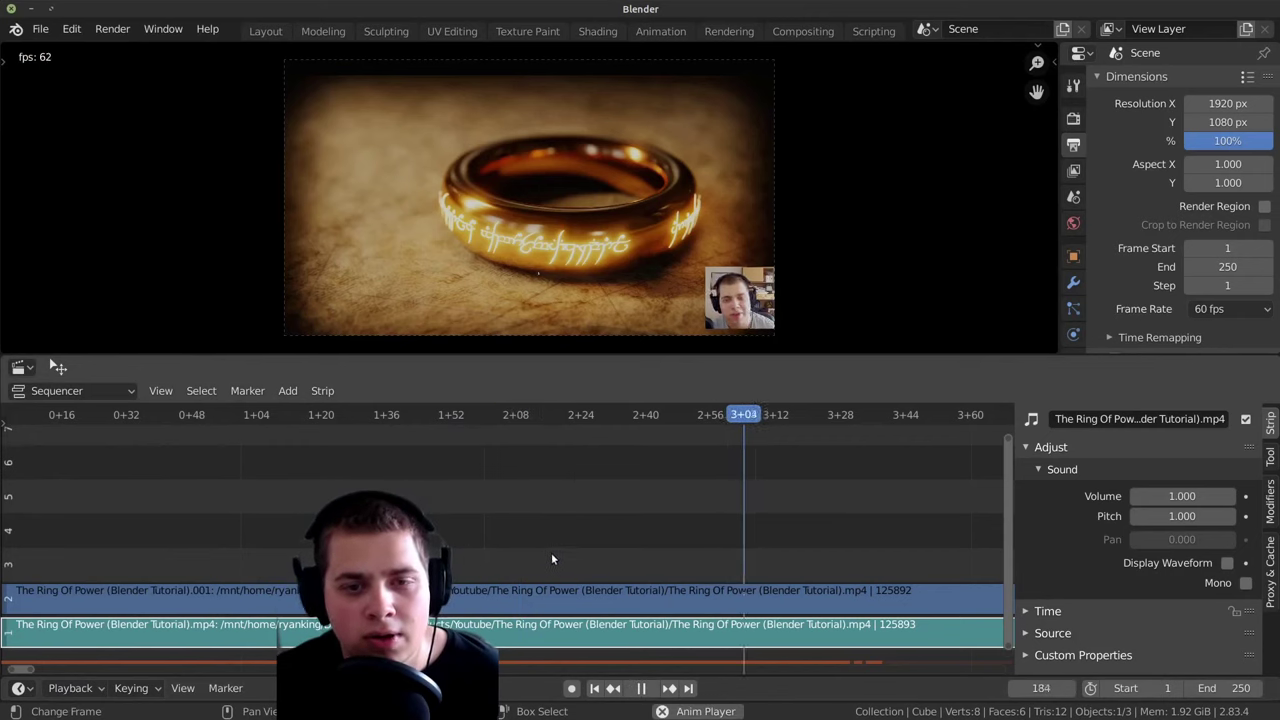
{"action": "key", "text": "space"}
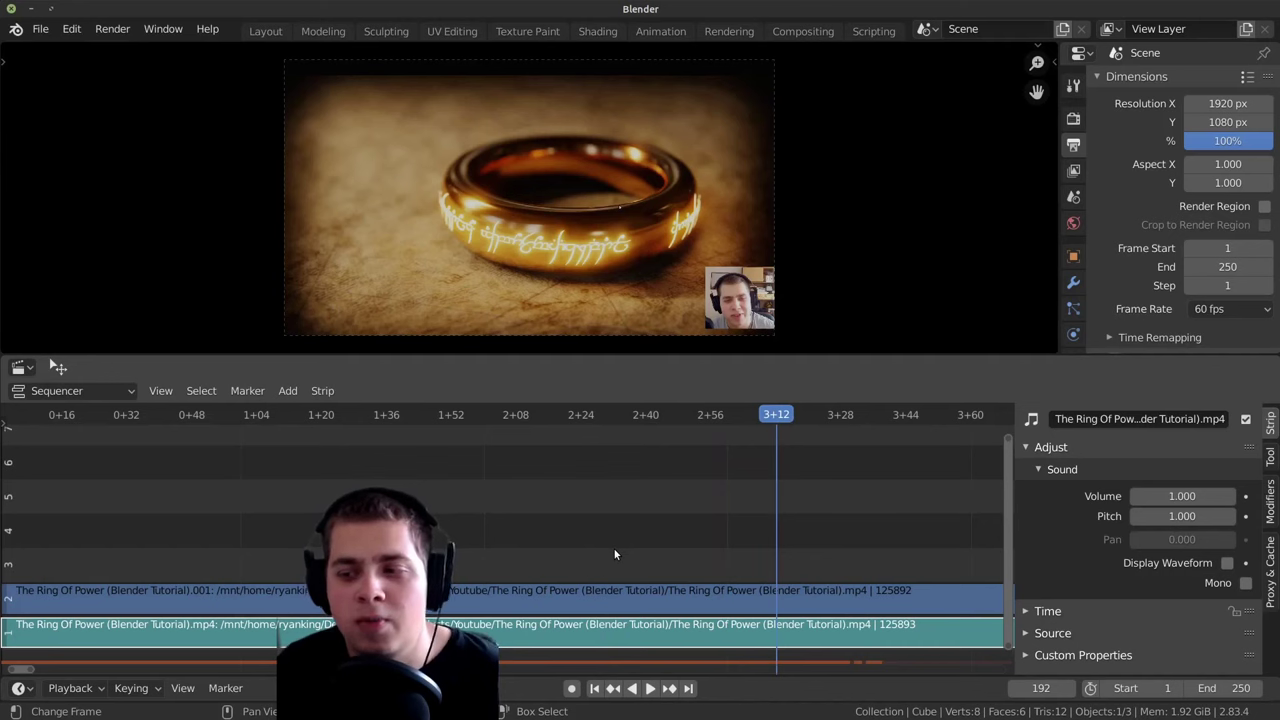
Step: Scrub and briefly play the clip, stopping at frame 168
{"action": "left_click", "coordinate": [219, 476]}
{"action": "scroll", "coordinate": [414, 476], "scroll_direction": "down", "scroll_amount": 4}
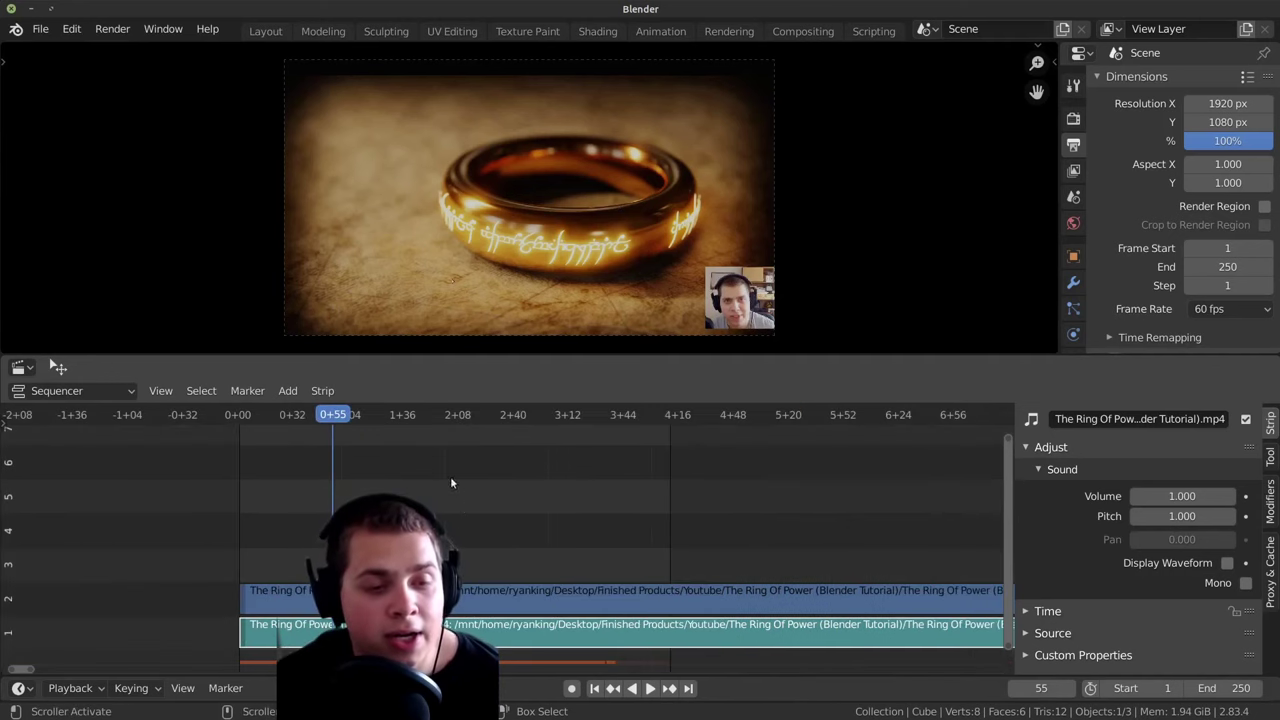
{"action": "left_click", "coordinate": [182, 688]}
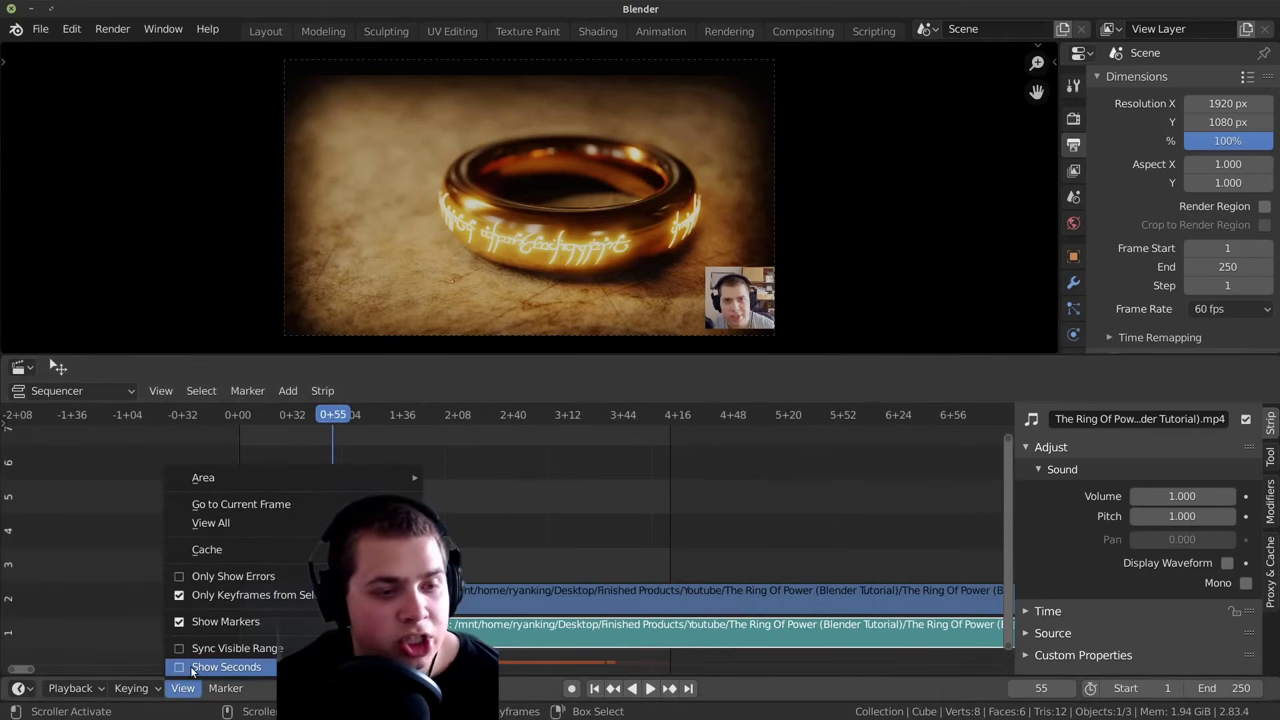
{"action": "left_click", "coordinate": [192, 667]}
{"action": "scroll", "coordinate": [294, 500], "scroll_direction": "down", "scroll_amount": 1}
{"action": "left_click", "coordinate": [468, 418]}
{"action": "key", "text": "space"}
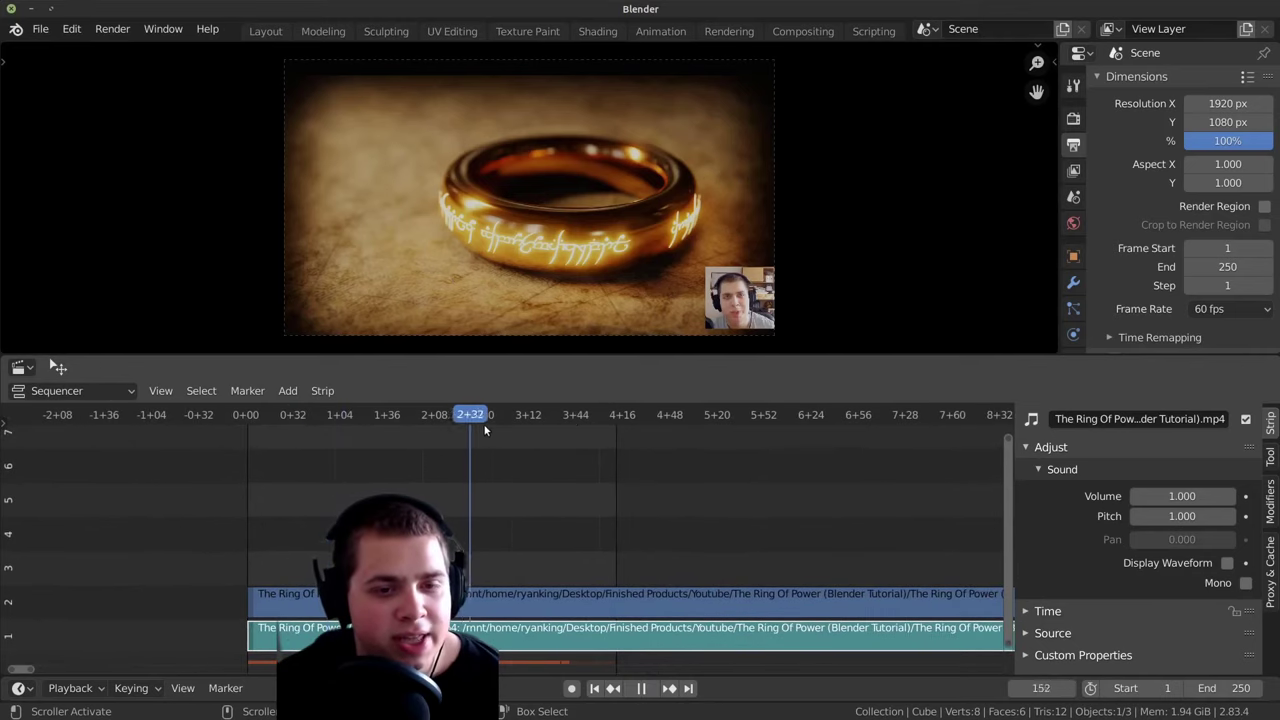
{"action": "key", "text": "space"}
{"action": "scroll", "coordinate": [469, 493], "scroll_direction": "up", "scroll_amount": 2}
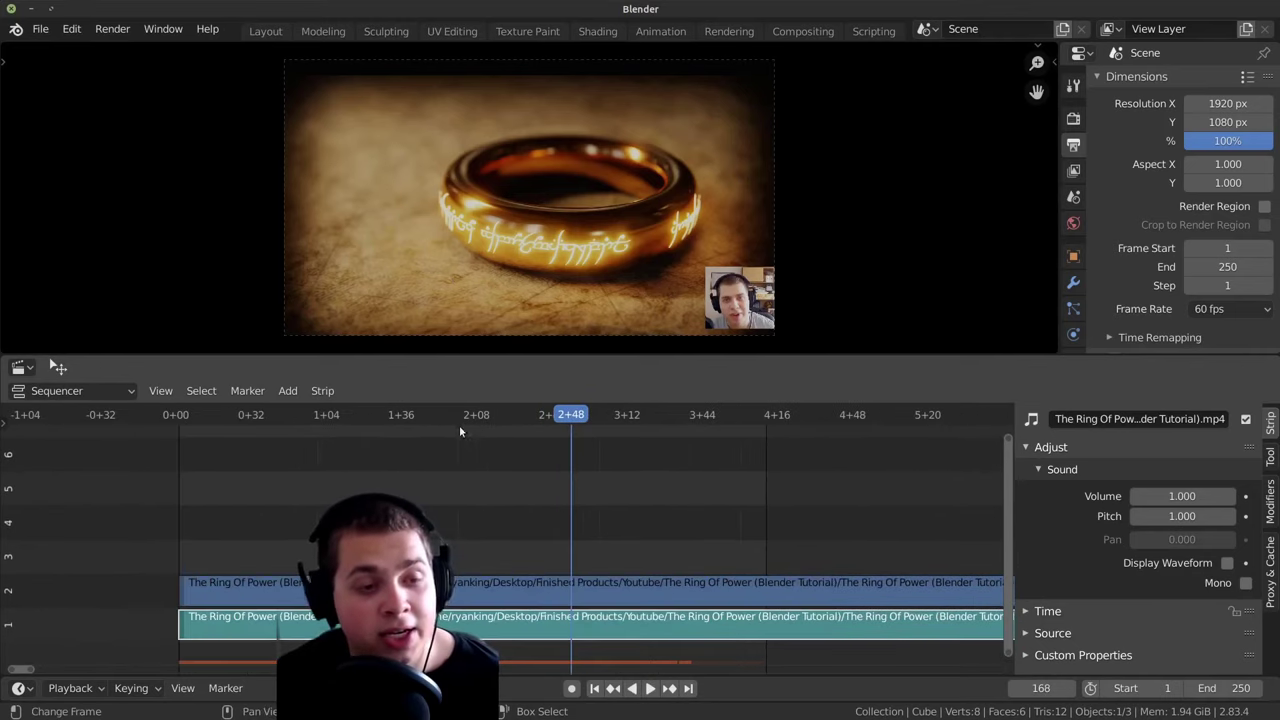
Step: Turn on waveforms for all strips via View > Waveform Displaying > Waveforms On
{"action": "left_click", "coordinate": [166, 393]}
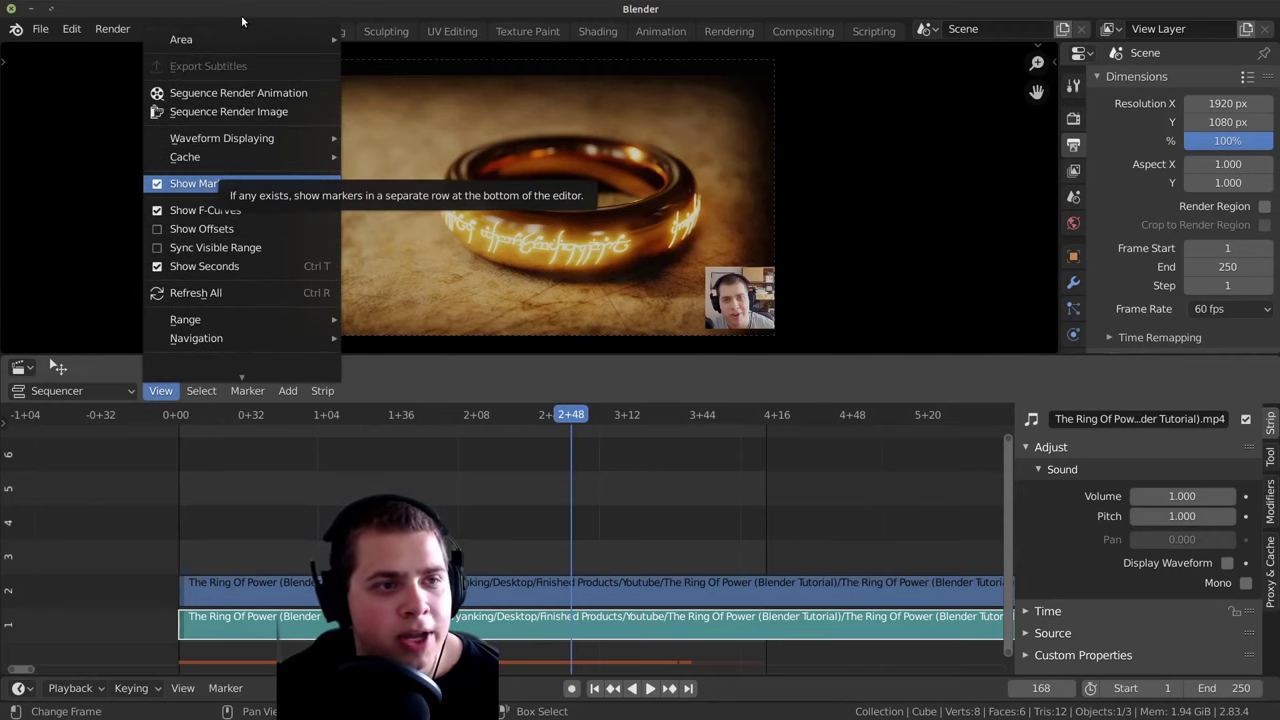
{"action": "mouse_move", "coordinate": [177, 145]}
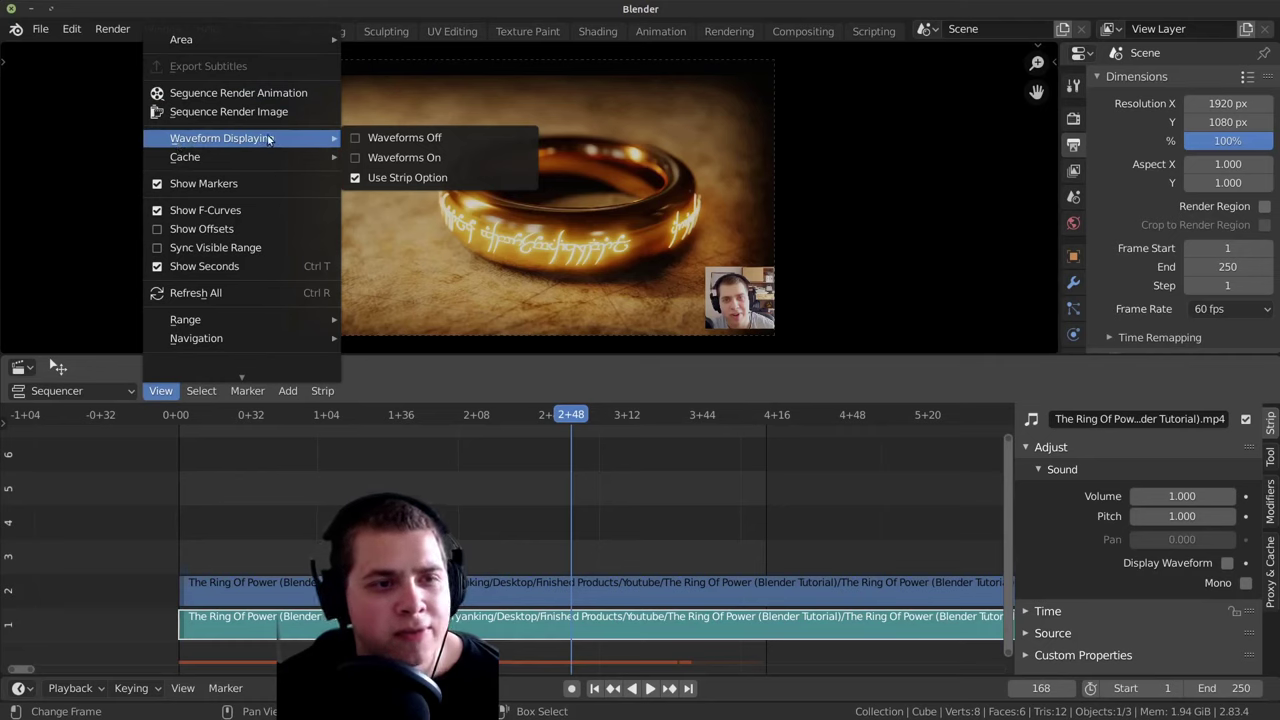
{"action": "left_click", "coordinate": [356, 158]}
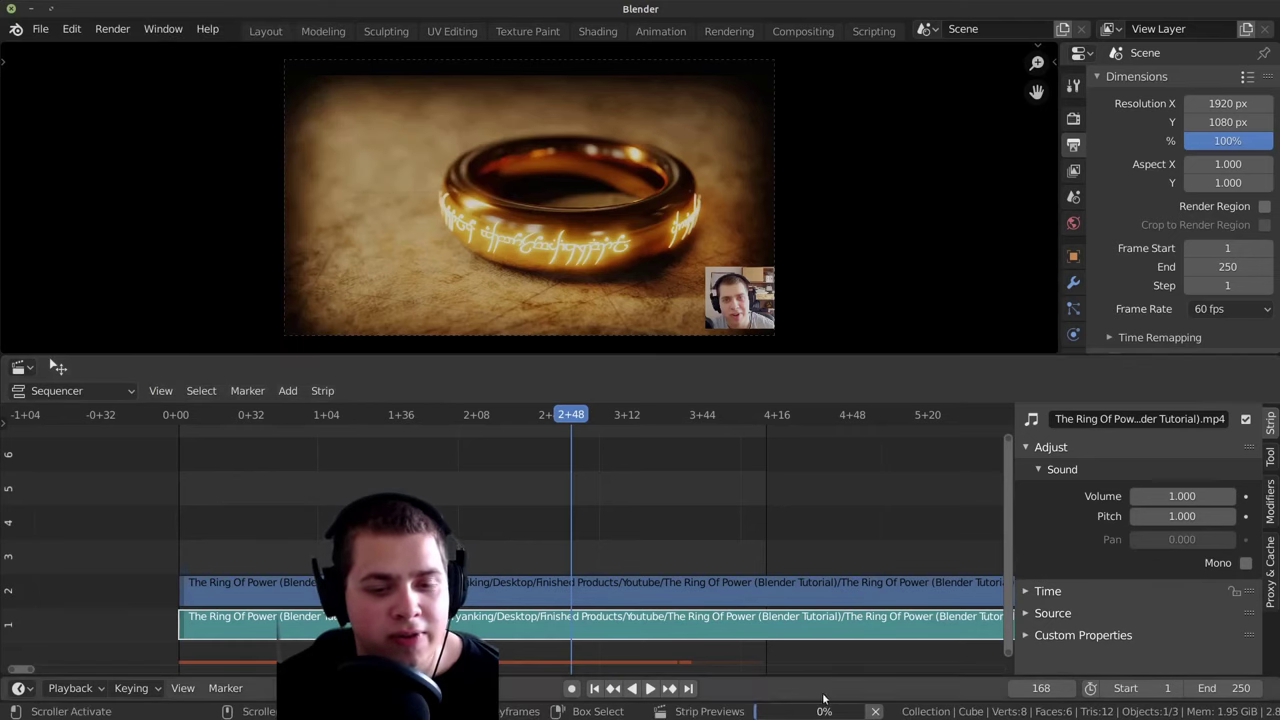
Step: Zoom in and enlarge the strips to view the waveforms, then select both ring strips
{"action": "scroll", "coordinate": [810, 665], "scroll_direction": "up", "scroll_amount": 4}
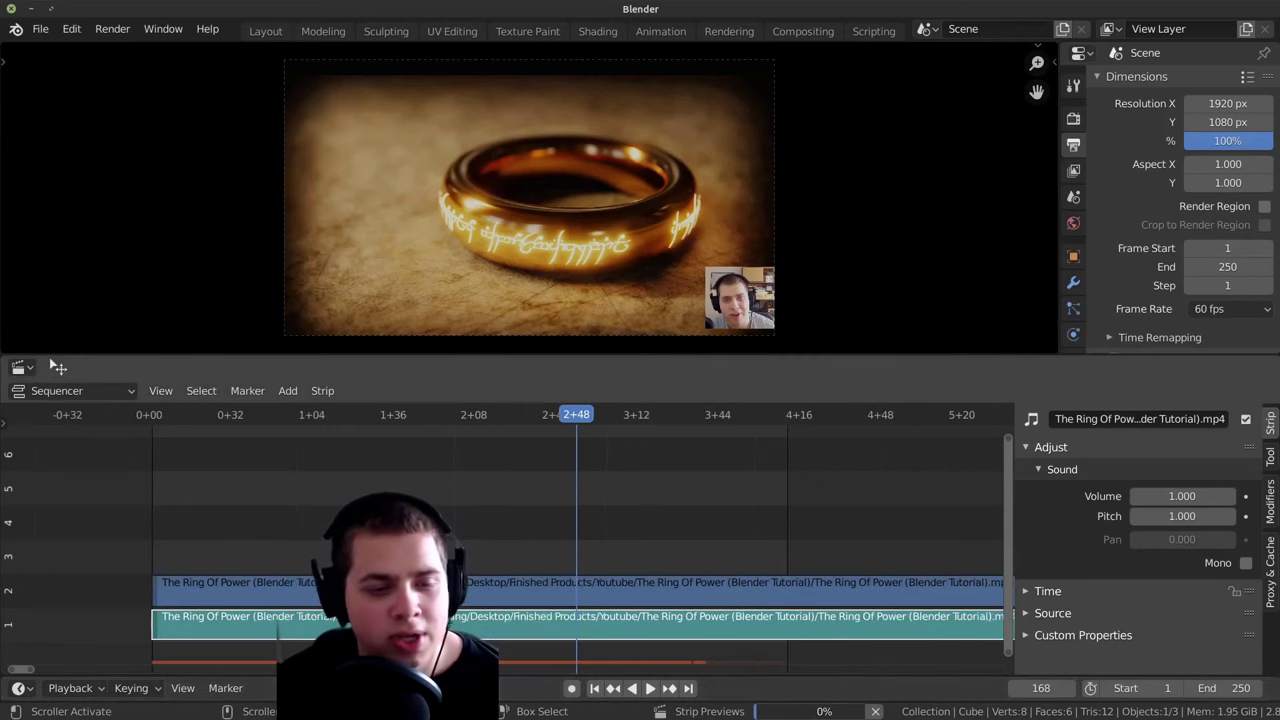
{"action": "scroll", "coordinate": [454, 619], "scroll_direction": "up", "scroll_amount": 3}
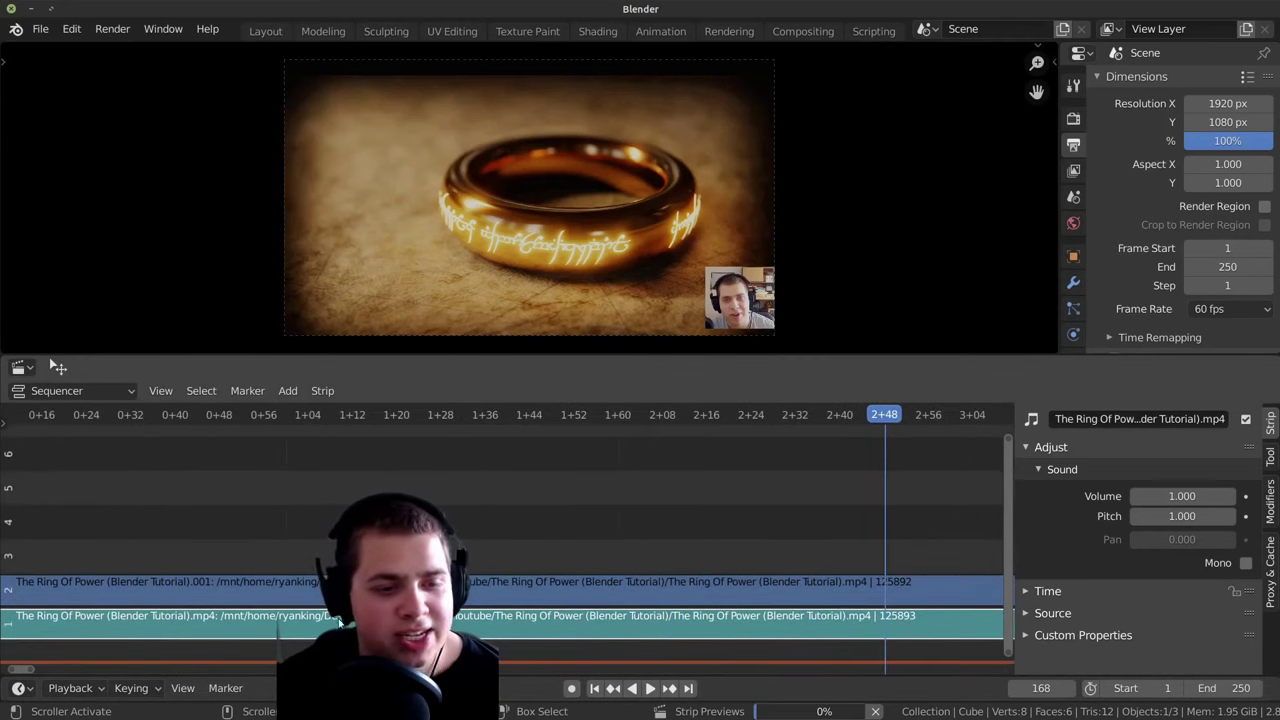
{"action": "scroll", "coordinate": [540, 636], "scroll_direction": "up", "scroll_amount": 1}
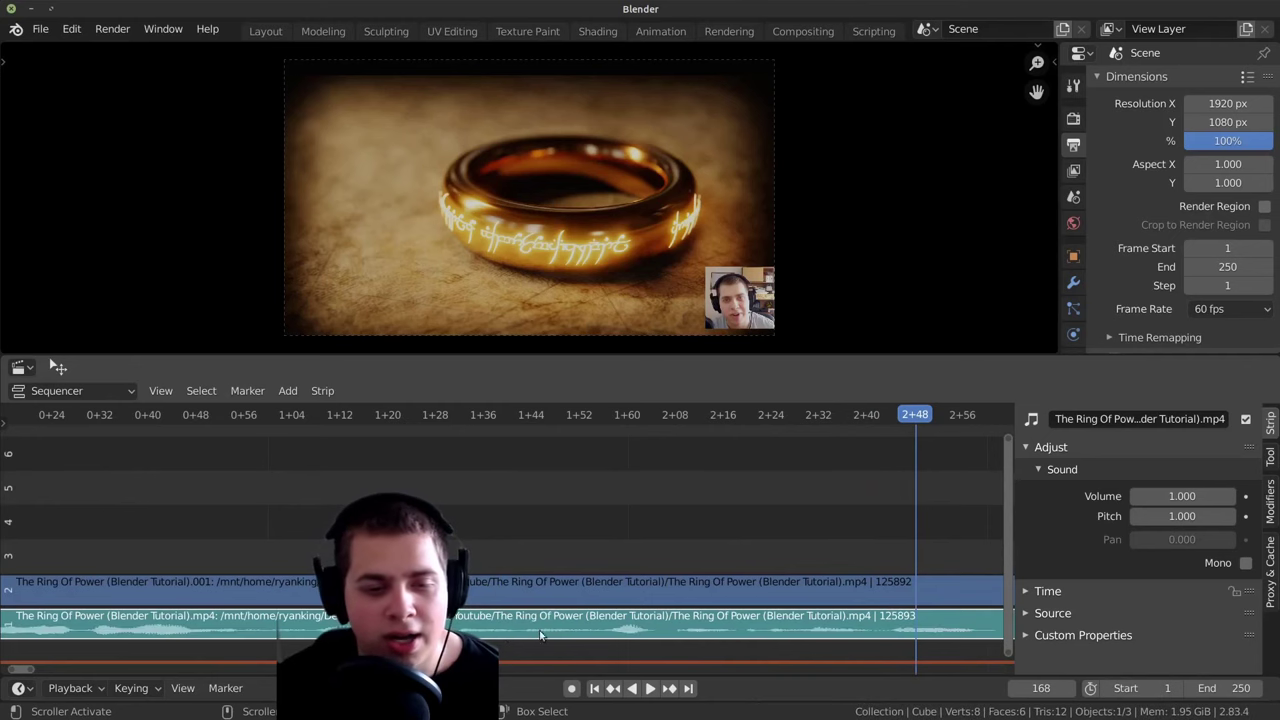
{"action": "middle_click_drag", "start_coordinate": [601, 637], "coordinate": [601, 586], "text": "ctrl"}
{"action": "scroll", "coordinate": [623, 560], "scroll_direction": "left", "scroll_amount": 5, "text": "ctrl"}
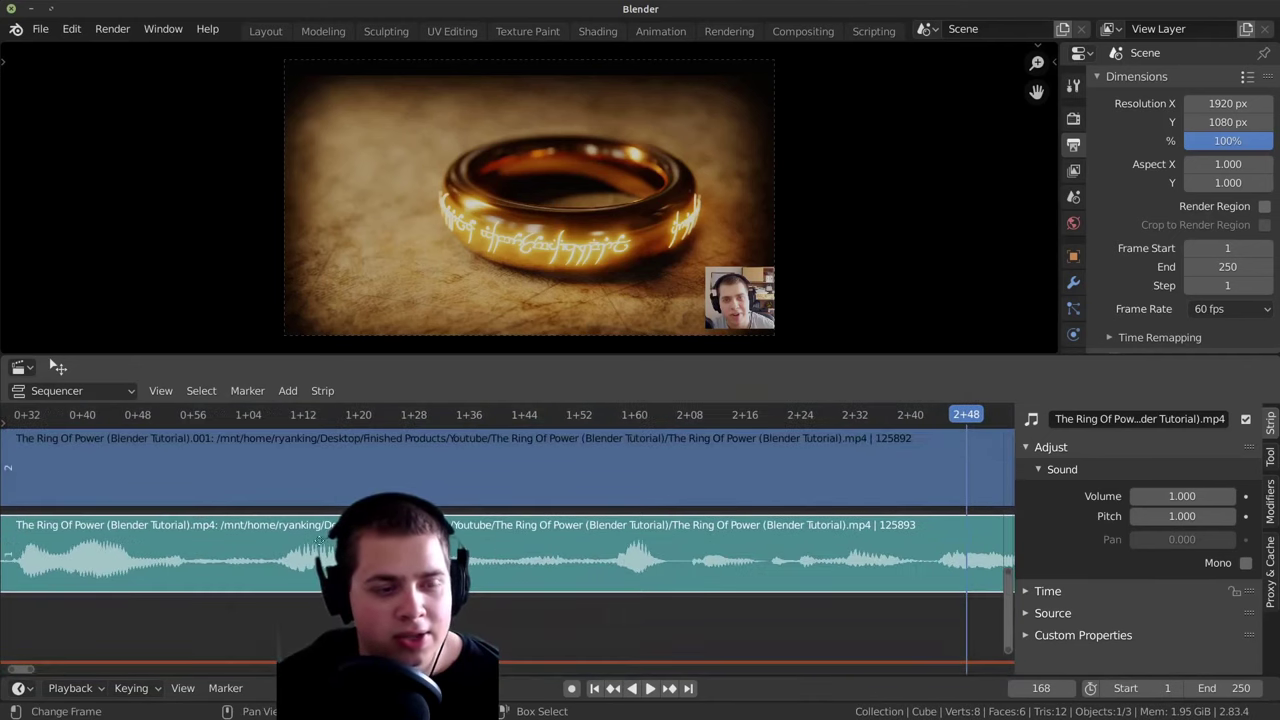
{"action": "scroll", "coordinate": [761, 576], "scroll_direction": "right", "scroll_amount": 5, "text": "ctrl"}
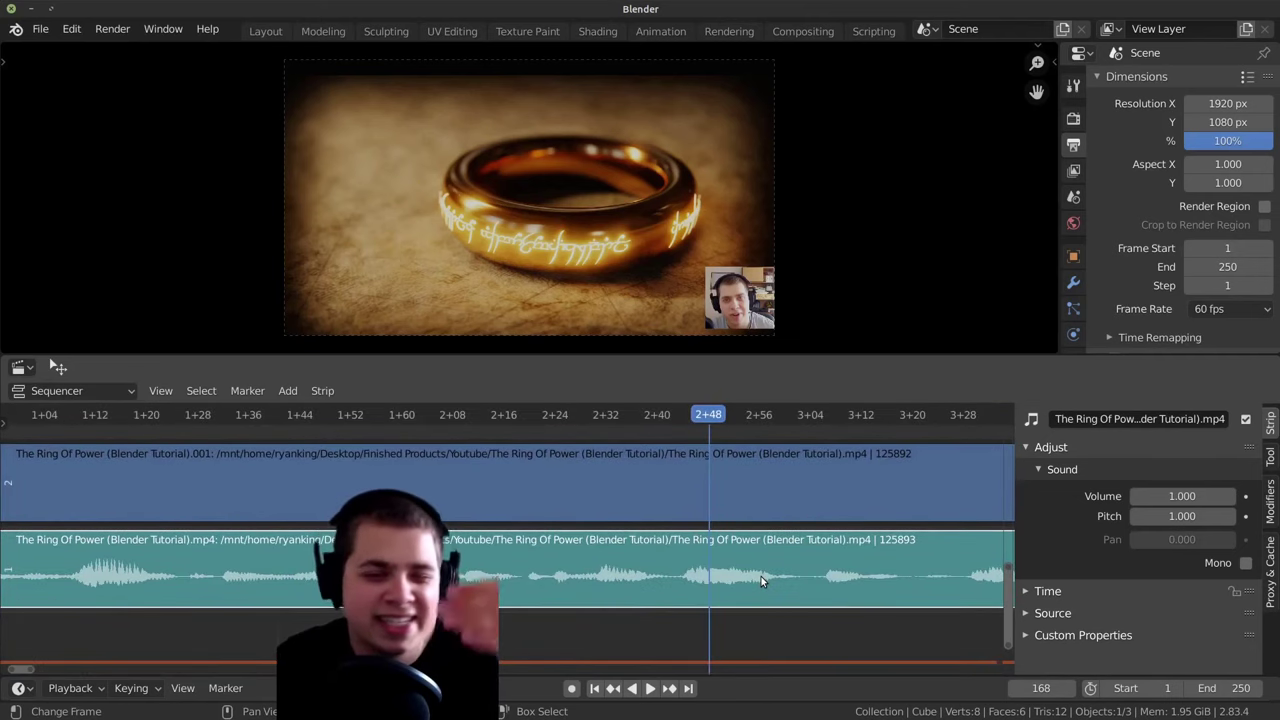
{"action": "scroll", "coordinate": [741, 572], "scroll_direction": "down", "scroll_amount": 4}
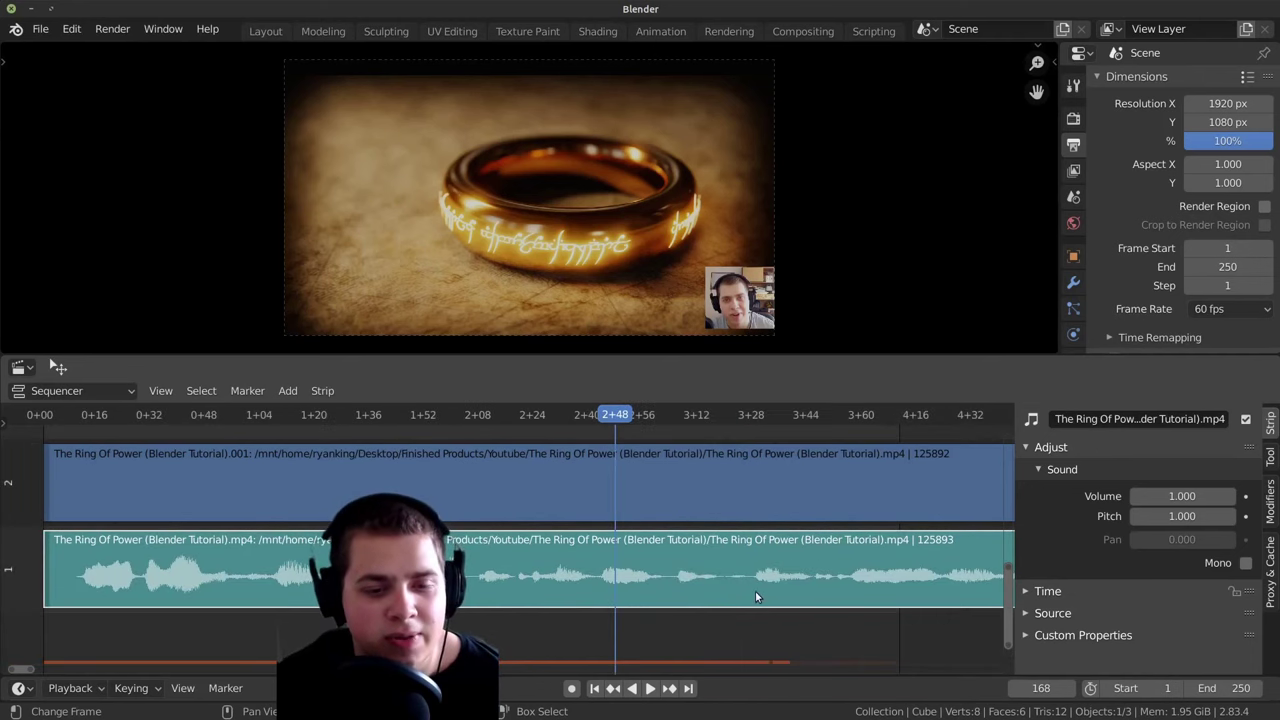
{"action": "scroll", "coordinate": [694, 577], "scroll_direction": "down", "scroll_amount": 2}
{"action": "left_click", "coordinate": [625, 548]}
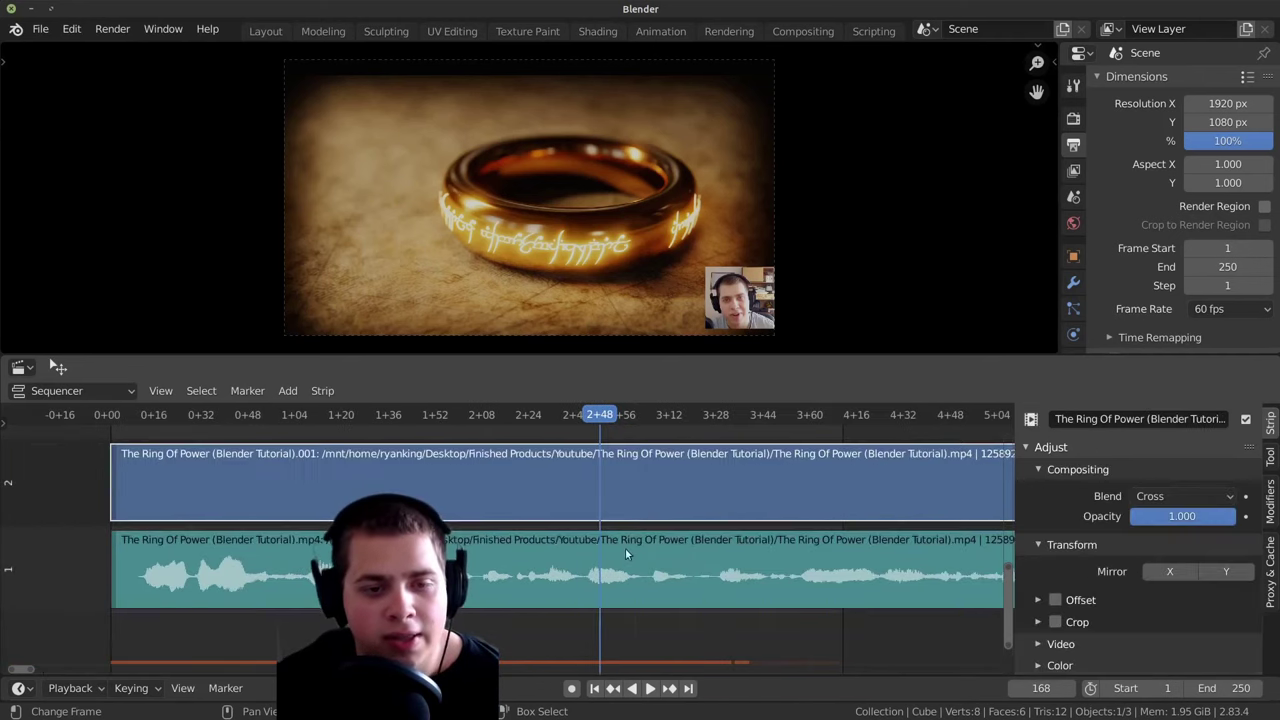
Step: Delete both ring strips and set the current frame to 1
{"action": "key", "text": "x"}
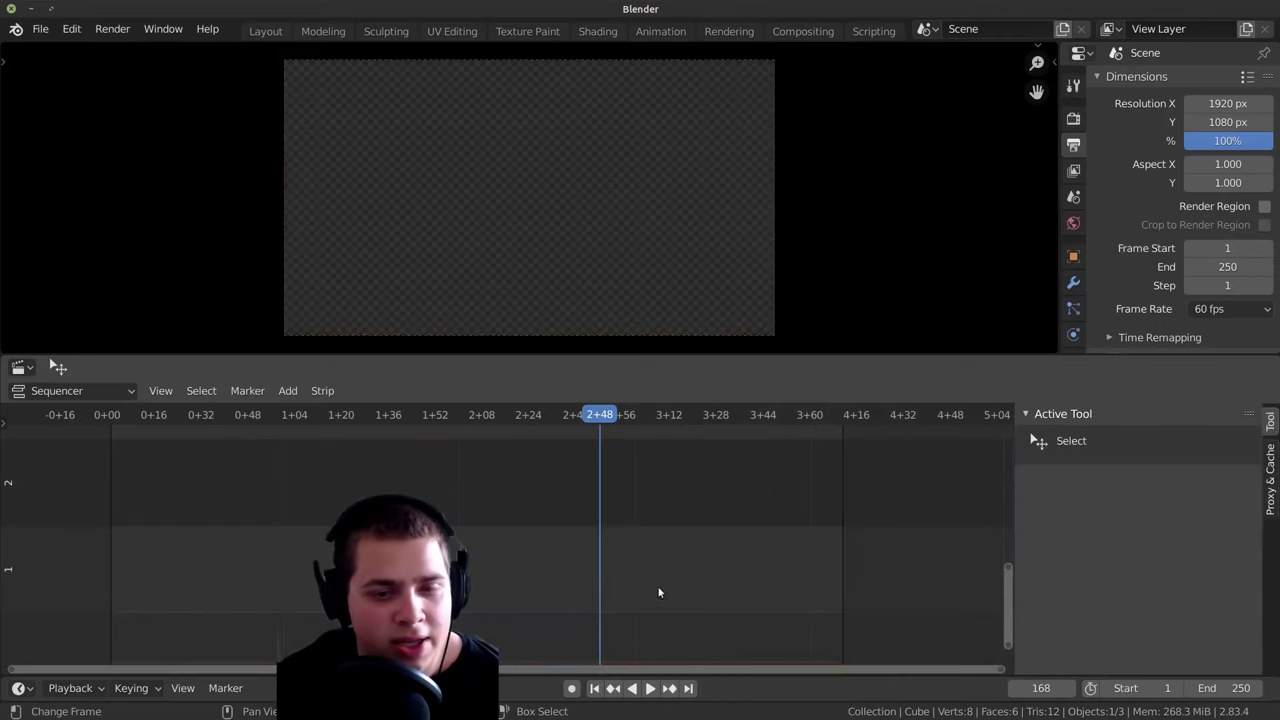
{"action": "left_click", "coordinate": [1043, 688]}
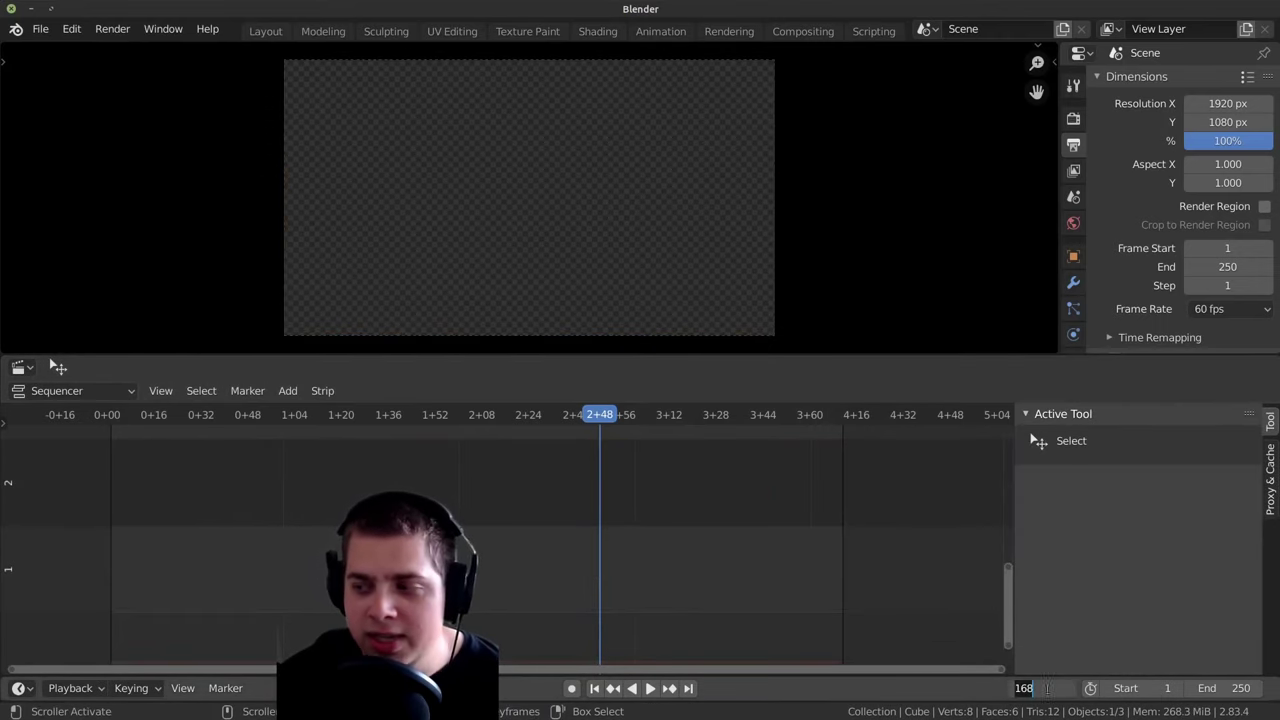
{"action": "type", "text": "1"}
{"action": "key", "text": "Return"}
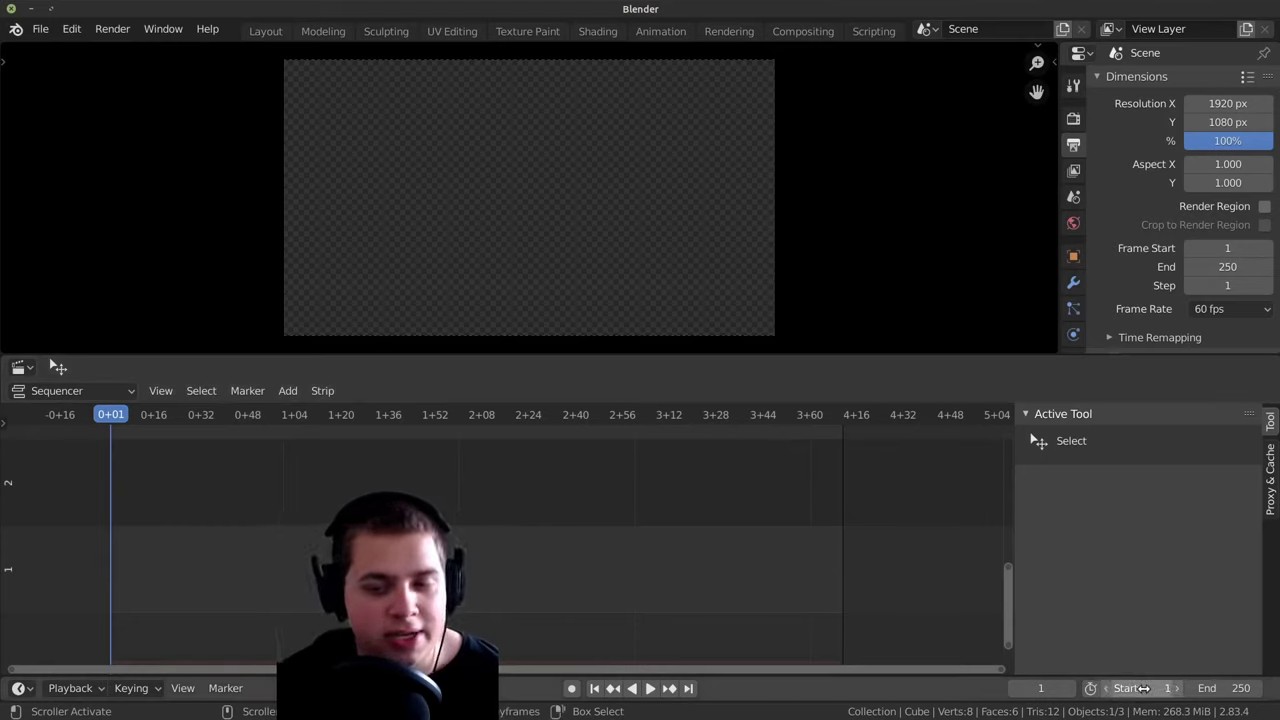
Step: Set the frame rate to 24 fps, keeping the end frame at 250
{"action": "left_click_drag", "start_coordinate": [1143, 688], "coordinate": [1195, 688]}
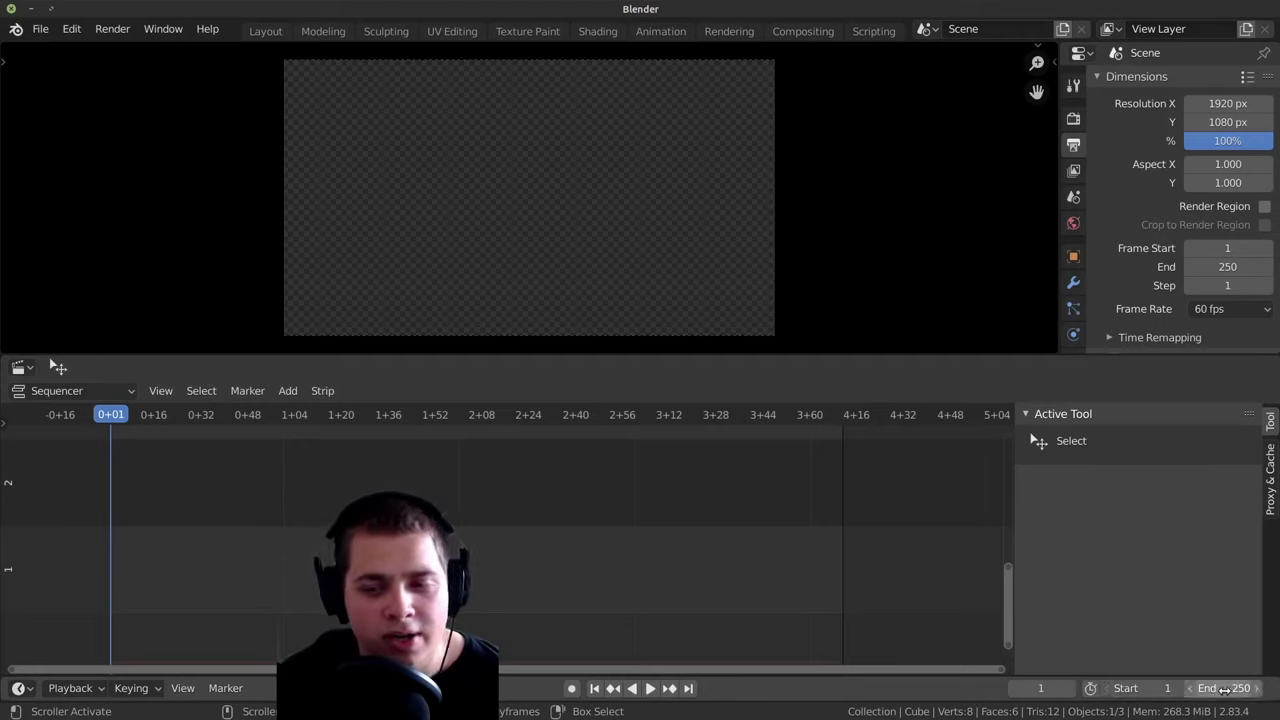
{"action": "key", "text": "ctrl+z"}
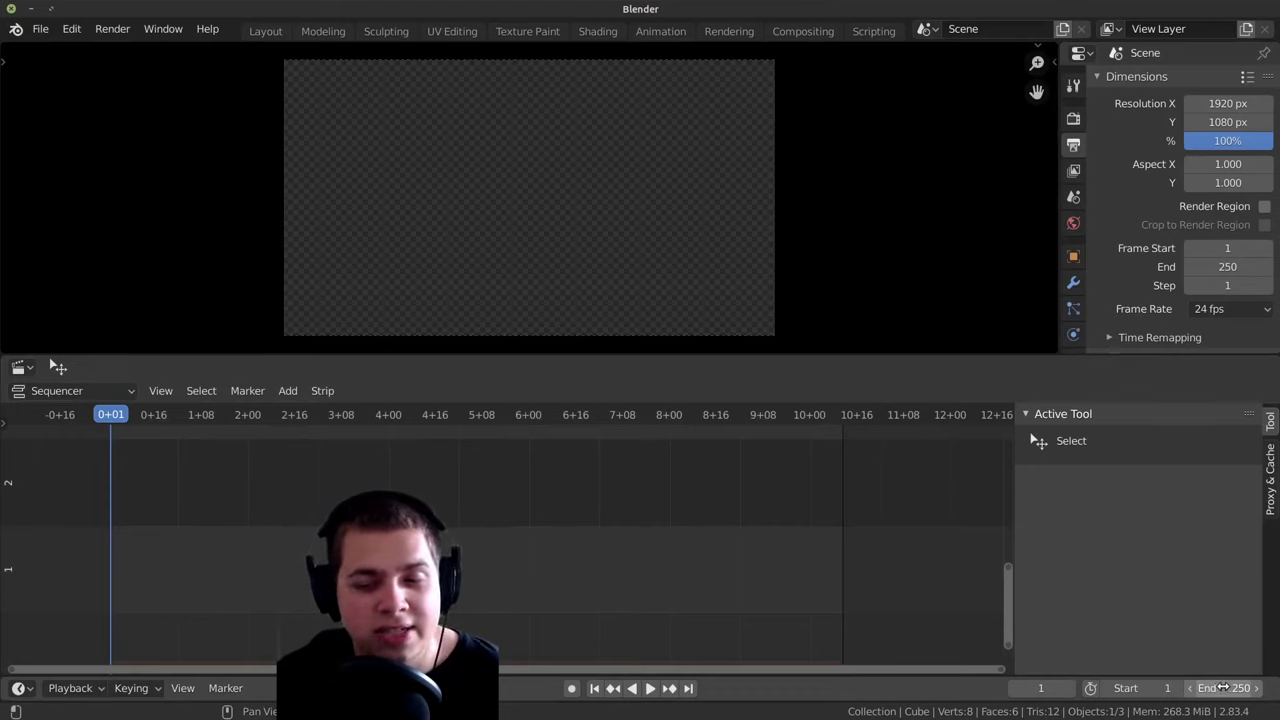
{"action": "type", "text": "1099"}
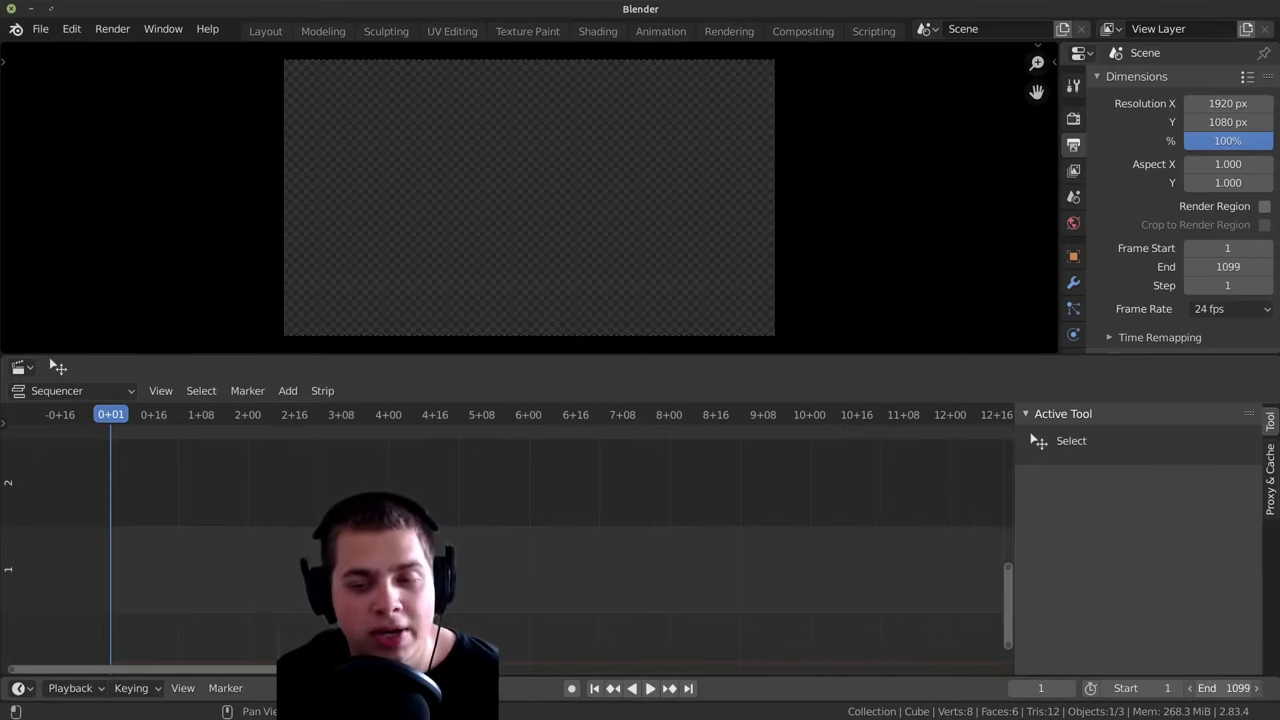
{"action": "key", "text": "ctrl+z"}
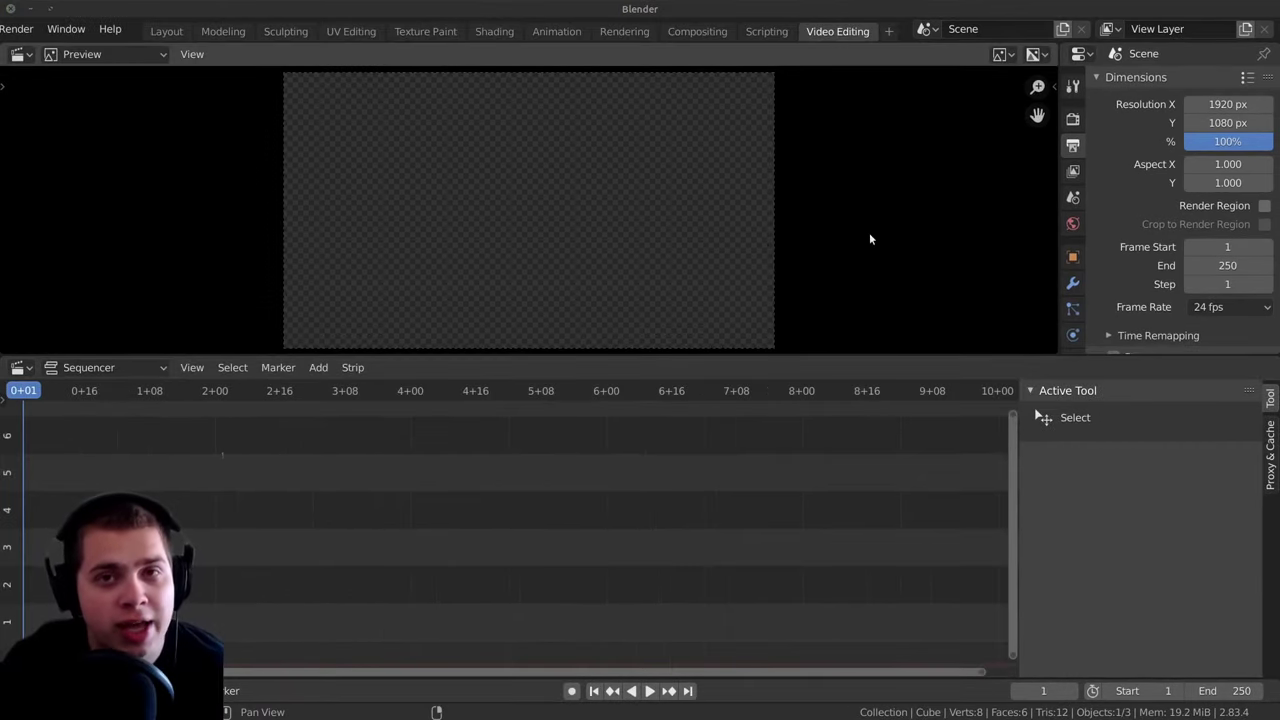
Step: In Render Properties, set the Color Management view transform to Standard
{"action": "left_click", "coordinate": [1073, 120]}
{"action": "scroll", "coordinate": [1140, 170], "scroll_direction": "down", "scroll_amount": 5}
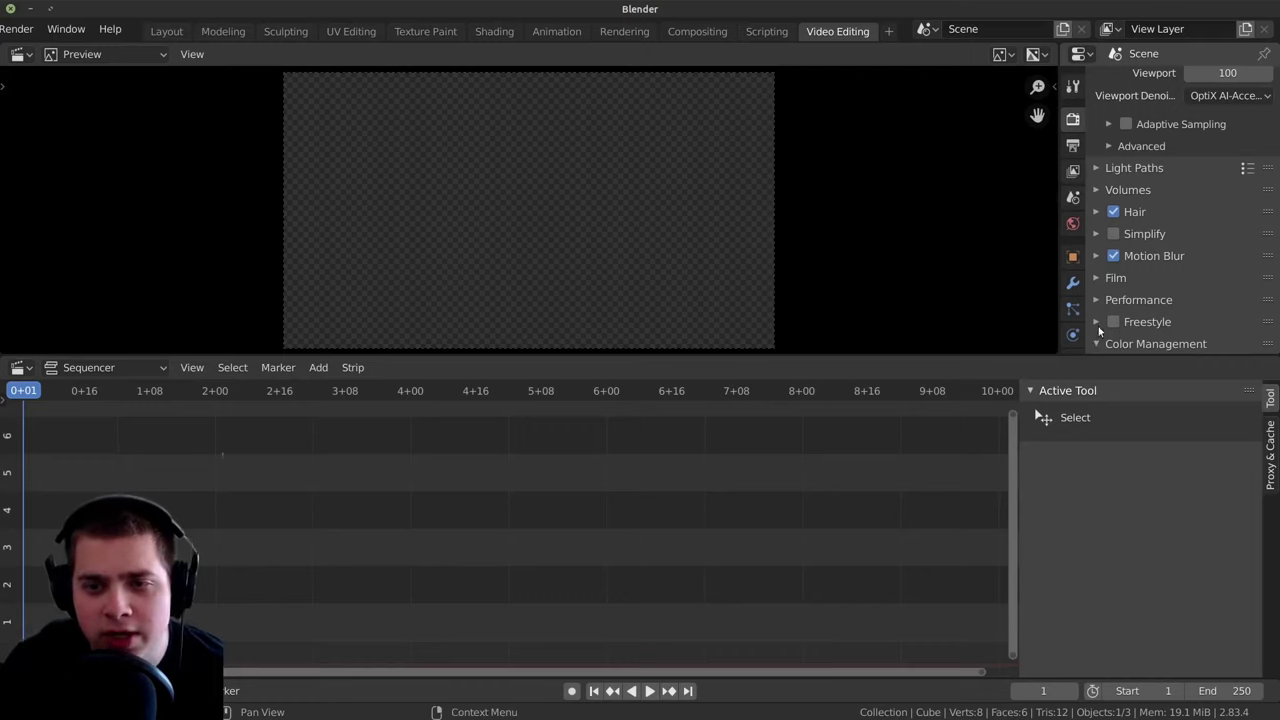
{"action": "scroll", "coordinate": [1100, 320], "scroll_direction": "down", "scroll_amount": 4}
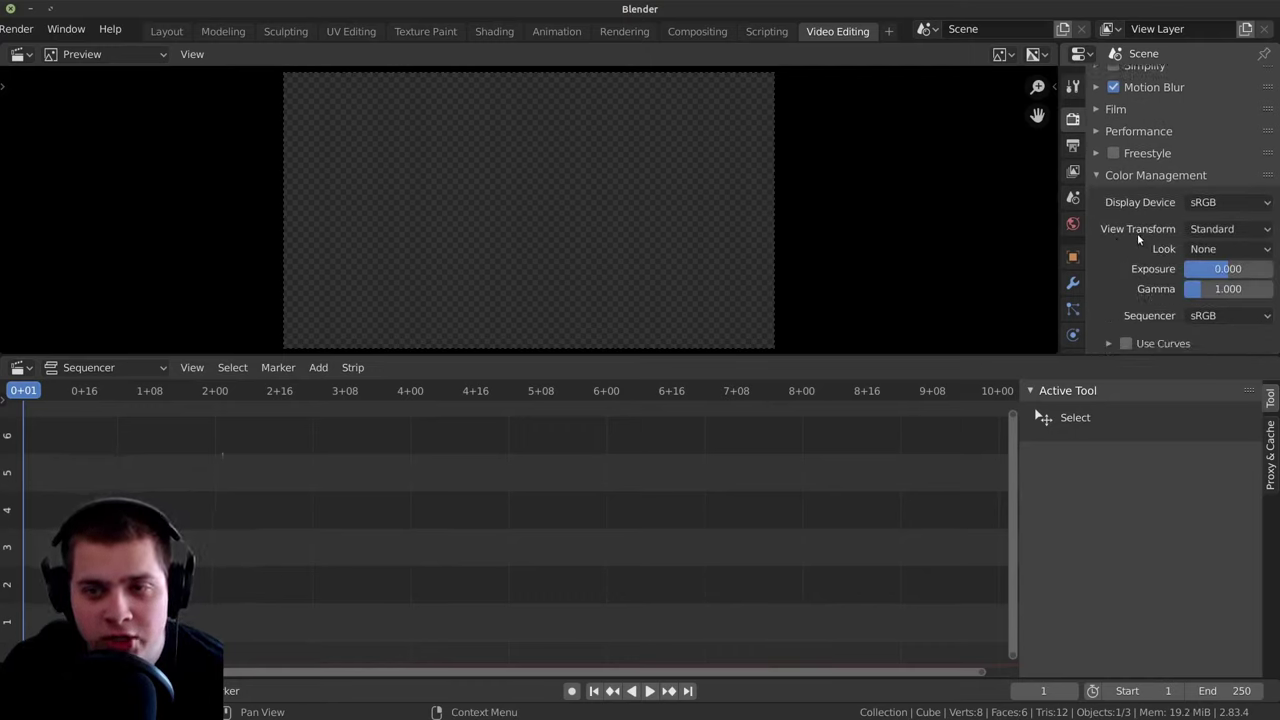
{"action": "left_click", "coordinate": [1214, 234]}
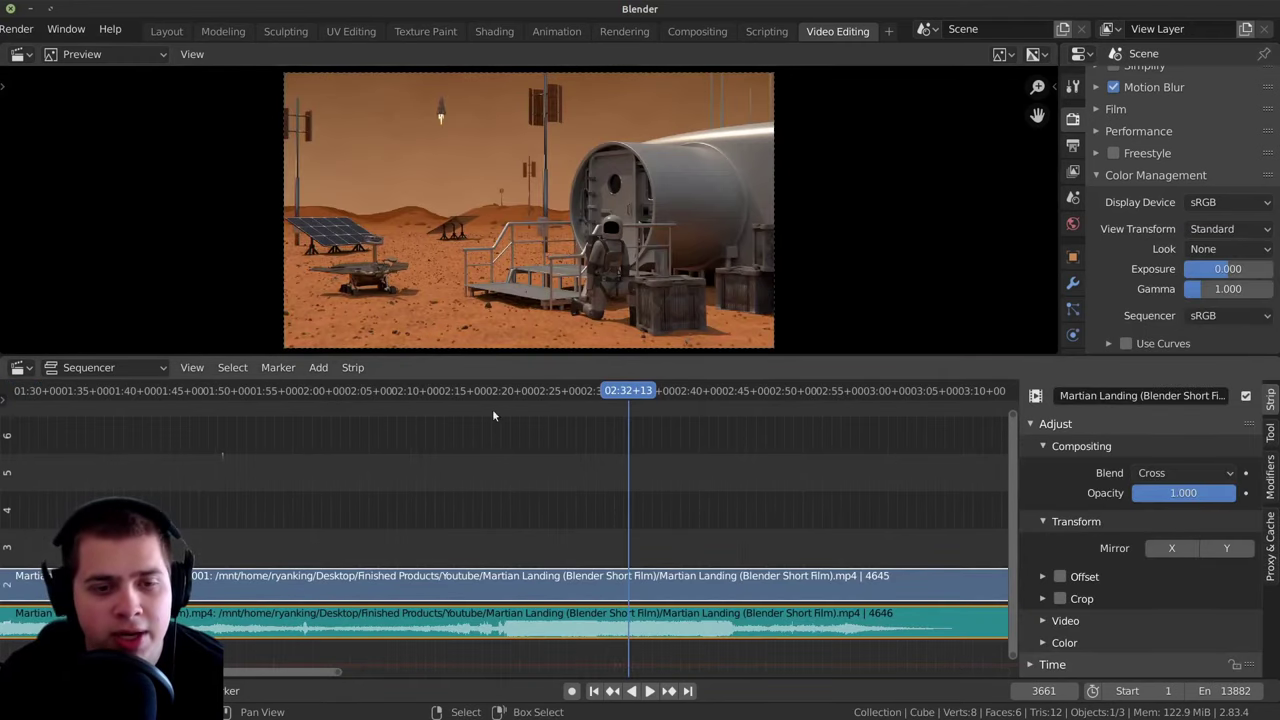
{"action": "key", "text": "Home"}
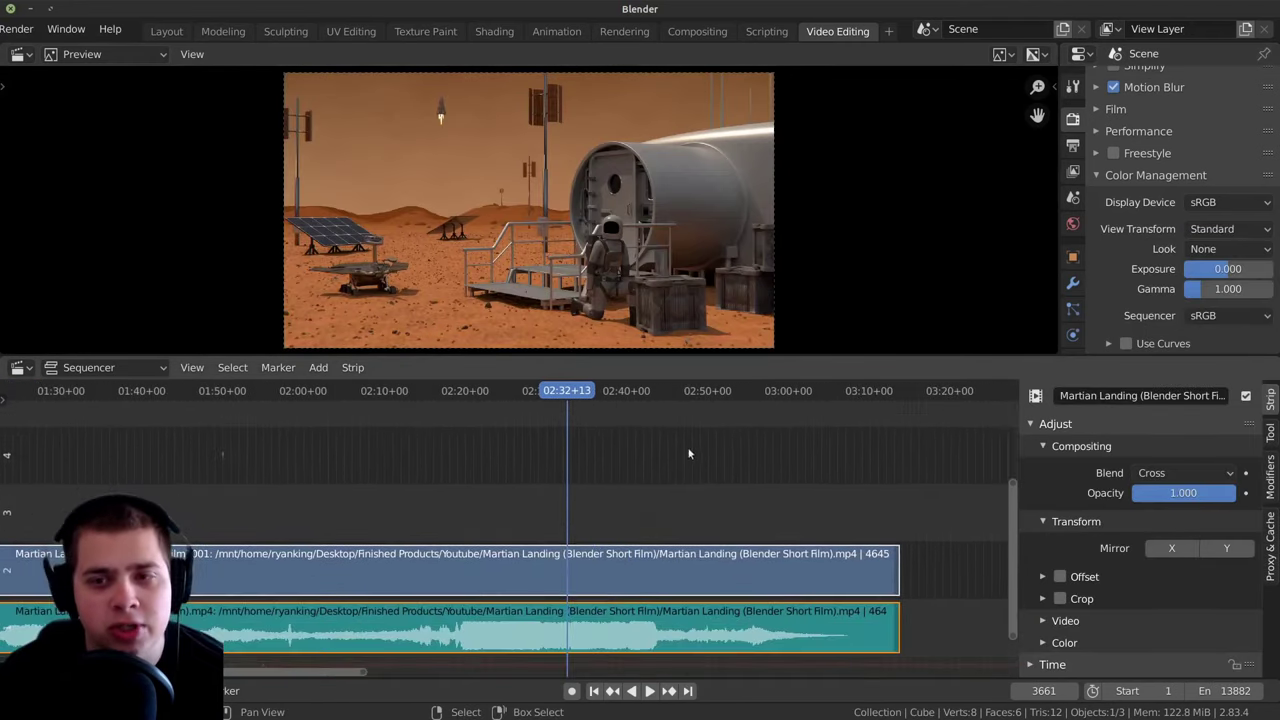
{"action": "left_click", "coordinate": [1207, 234]}
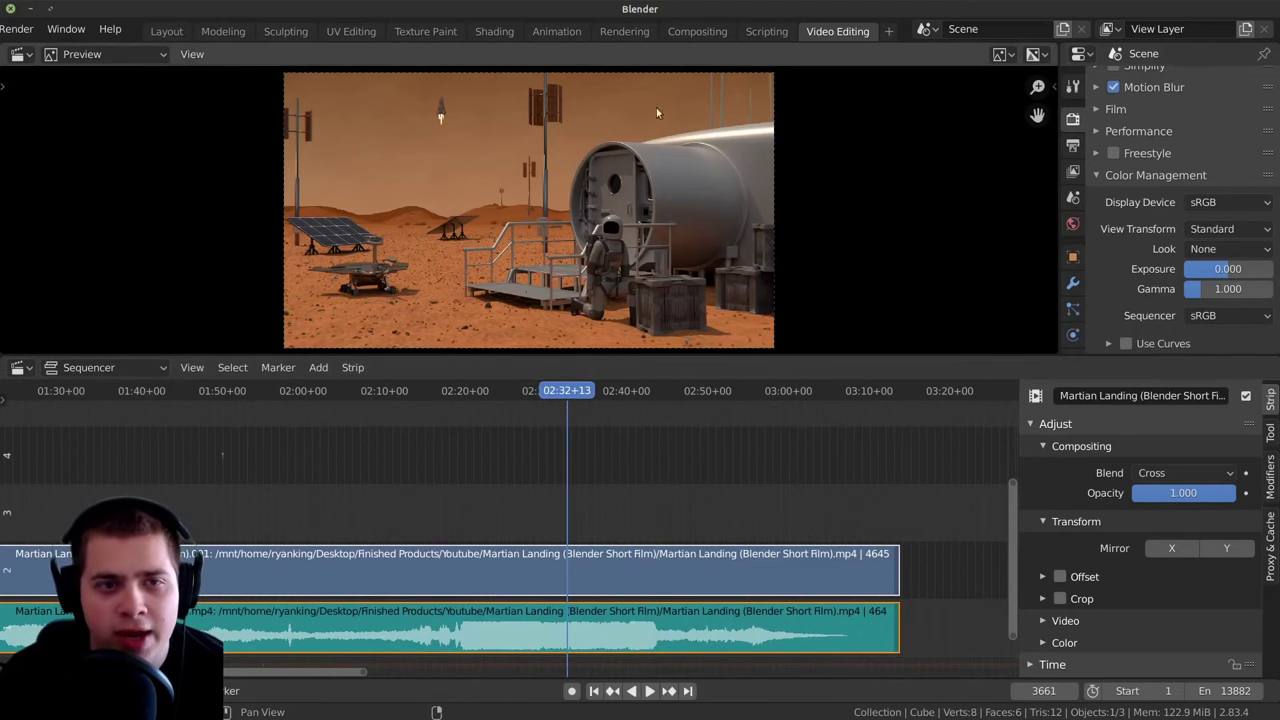
{"action": "scroll", "coordinate": [740, 208], "scroll_direction": "up", "scroll_amount": 2}
{"action": "scroll", "coordinate": [565, 237], "scroll_direction": "down", "scroll_amount": 1}
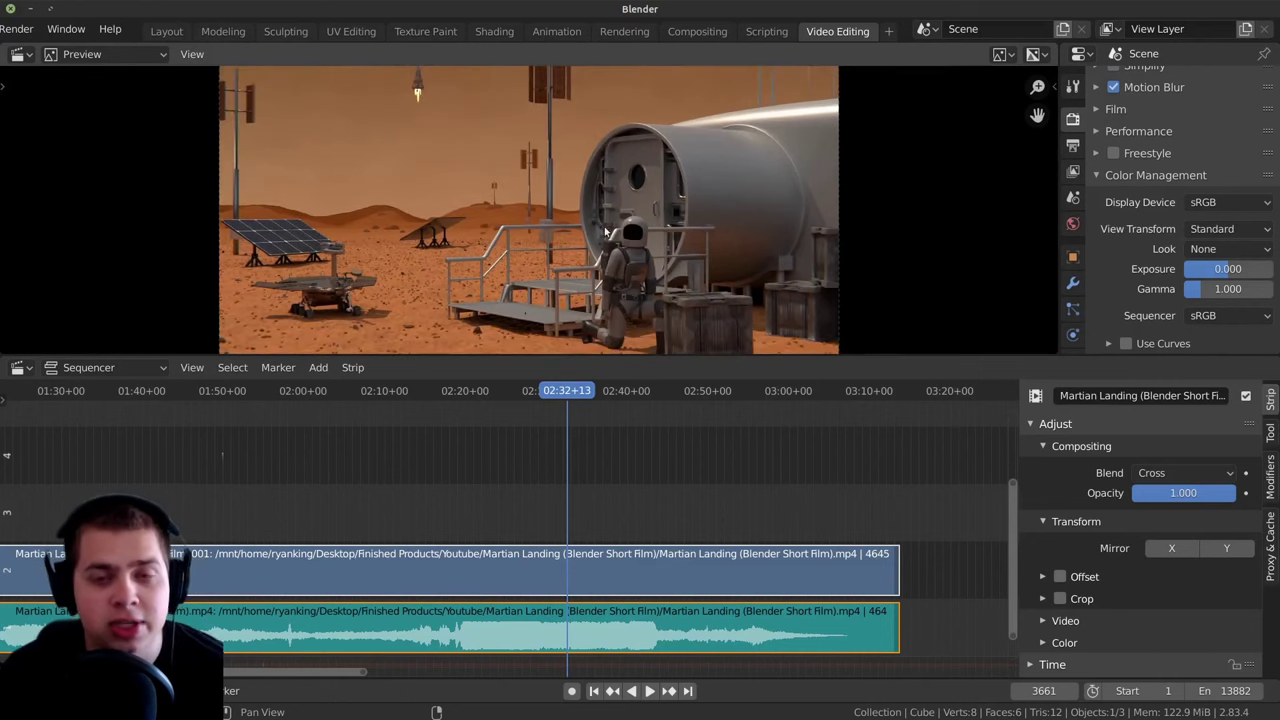
{"action": "left_click", "coordinate": [1207, 228]}
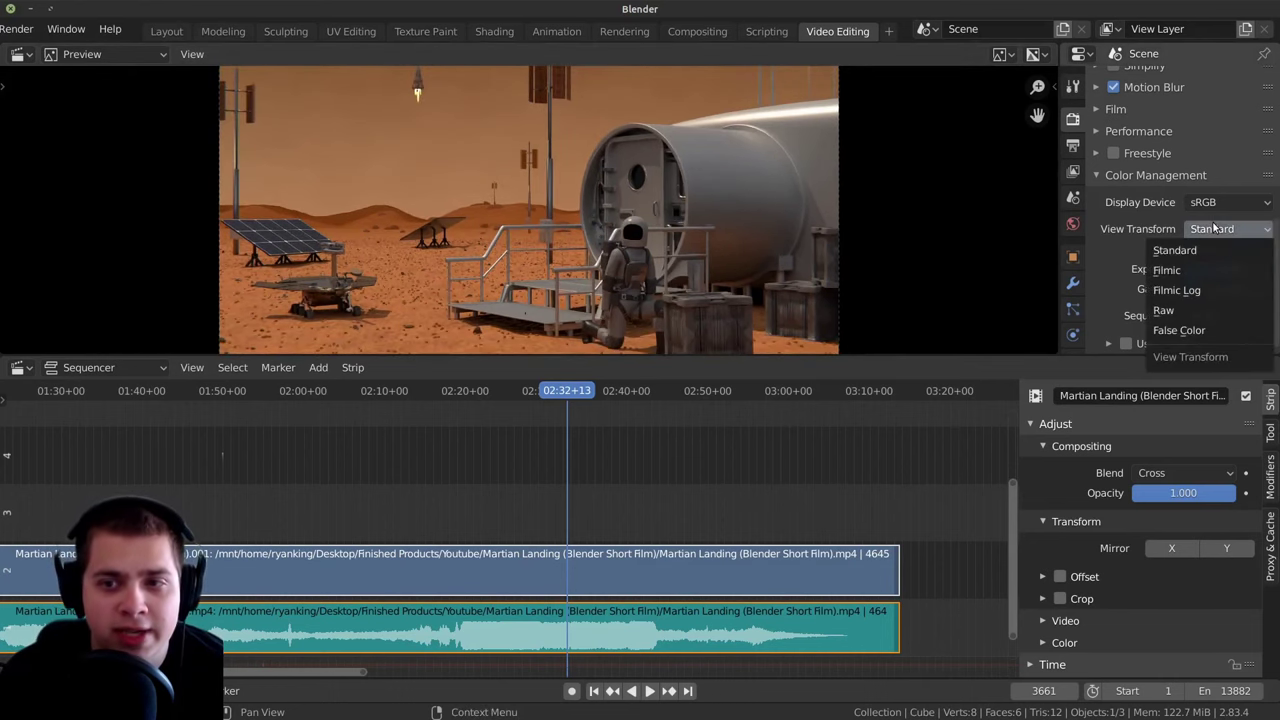
{"action": "left_click", "coordinate": [1168, 270]}
{"action": "scroll", "coordinate": [731, 257], "scroll_direction": "up", "scroll_amount": 2}
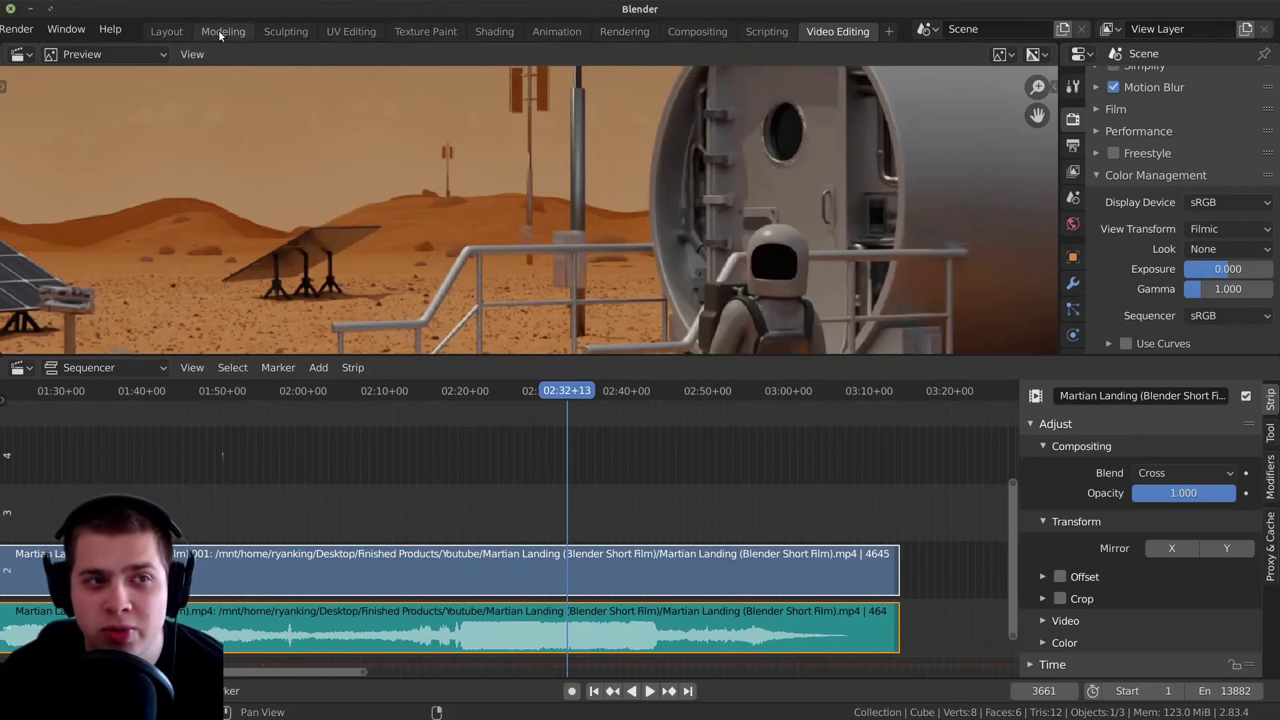
{"action": "left_click", "coordinate": [166, 31]}
{"action": "key", "text": "z"}
{"action": "left_click", "coordinate": [500, 114]}
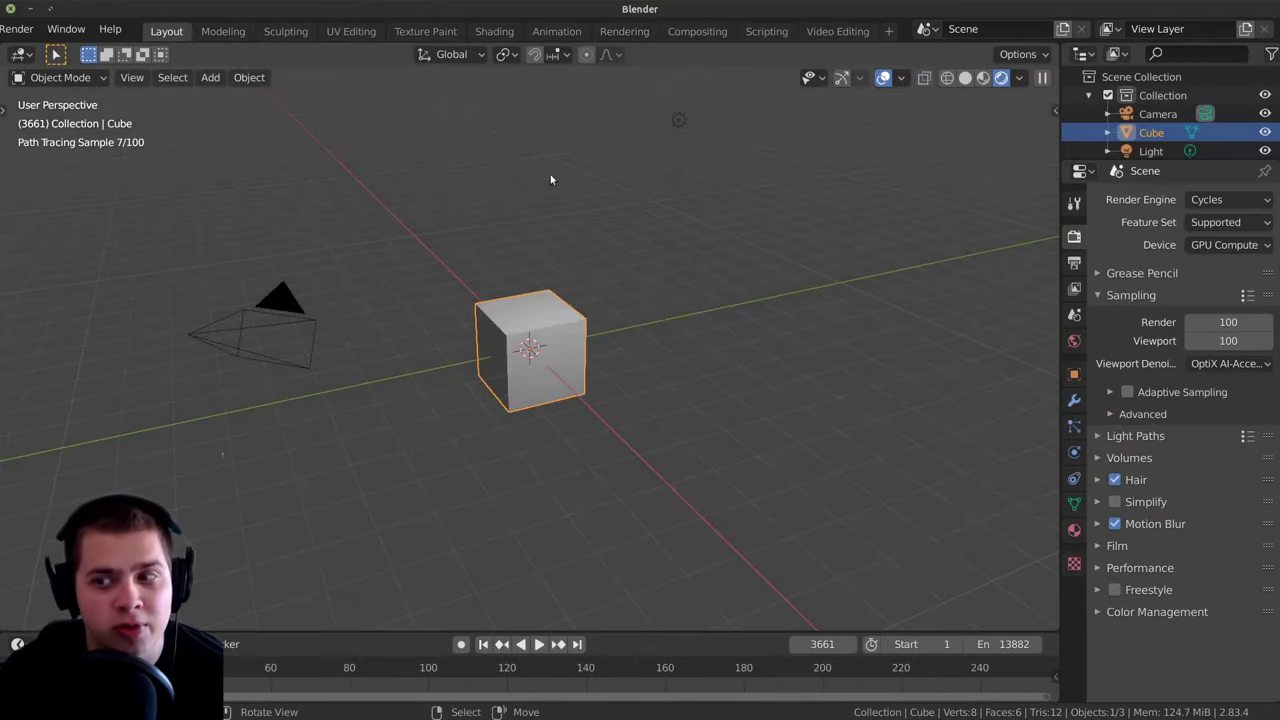
{"action": "mouse_move", "coordinate": [550, 174]}
{"action": "middle_mouse_down"}
{"action": "mouse_move", "coordinate": [595, 266]}
{"action": "mouse_move", "coordinate": [533, 236]}
{"action": "middle_mouse_up"}
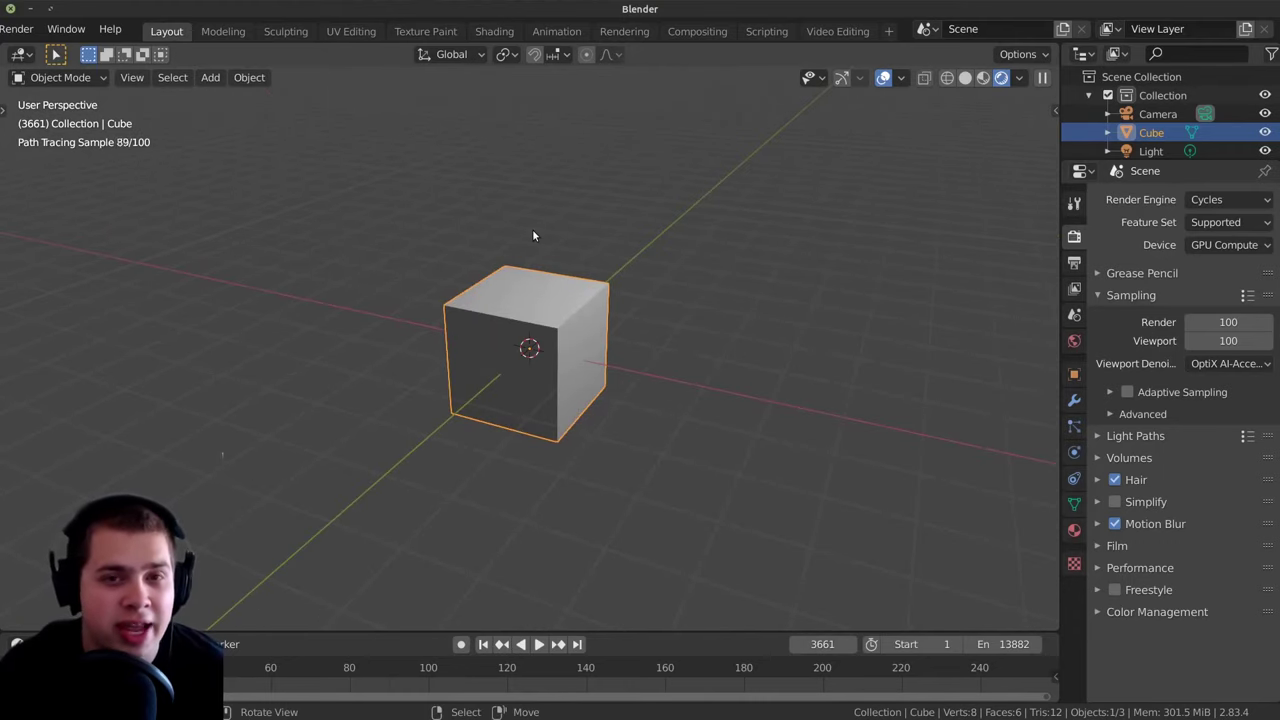
{"action": "left_click", "coordinate": [816, 36]}
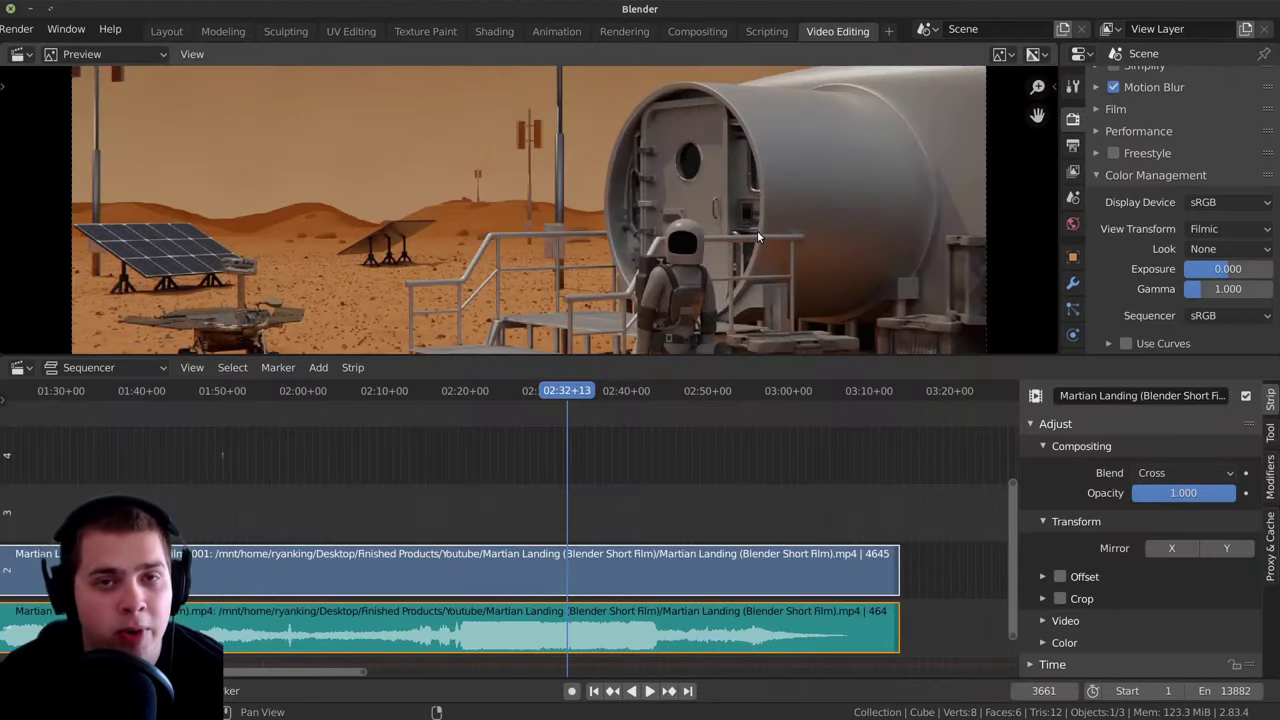
{"action": "left_click", "coordinate": [1207, 234]}
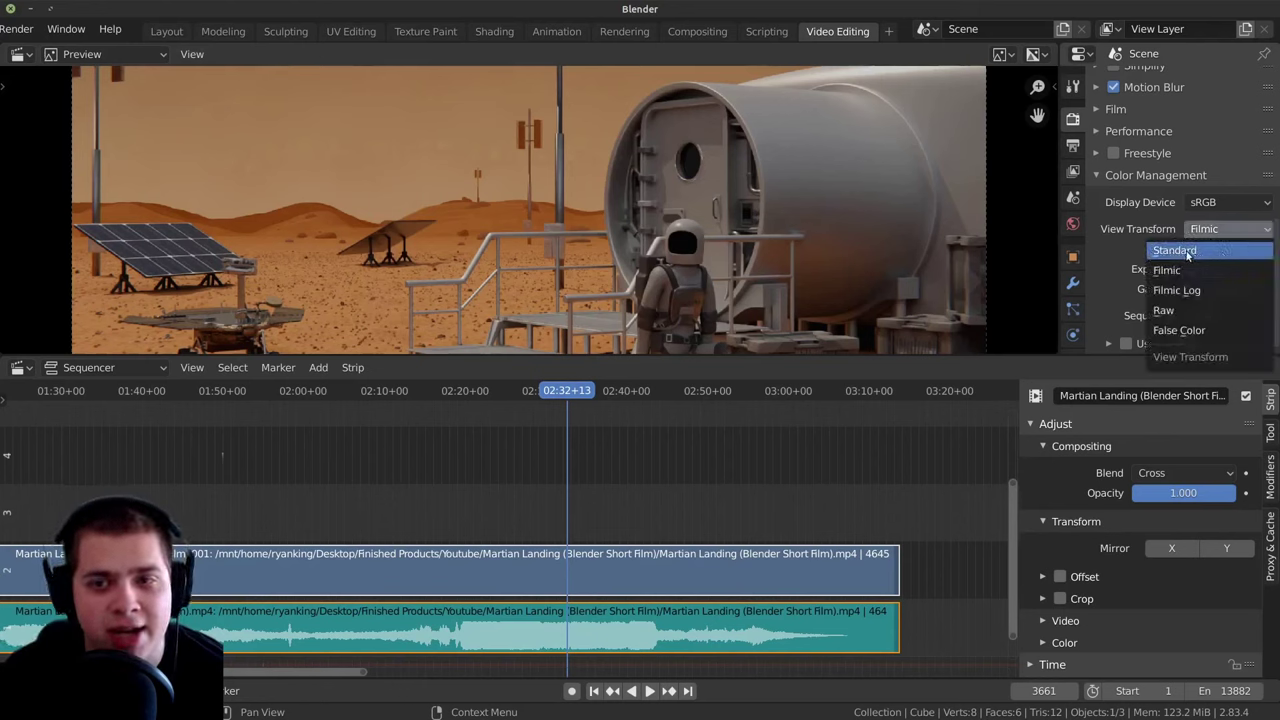
{"action": "left_click", "coordinate": [1187, 252]}
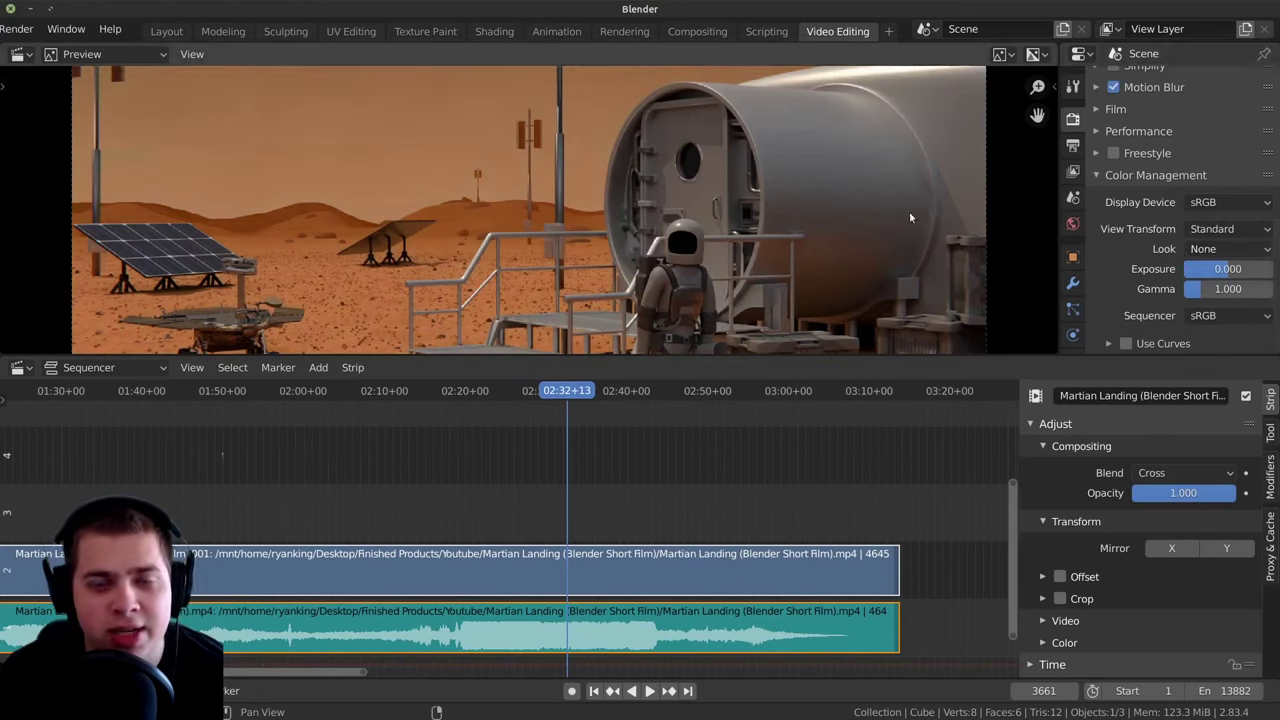
{"action": "left_click", "coordinate": [1195, 250]}
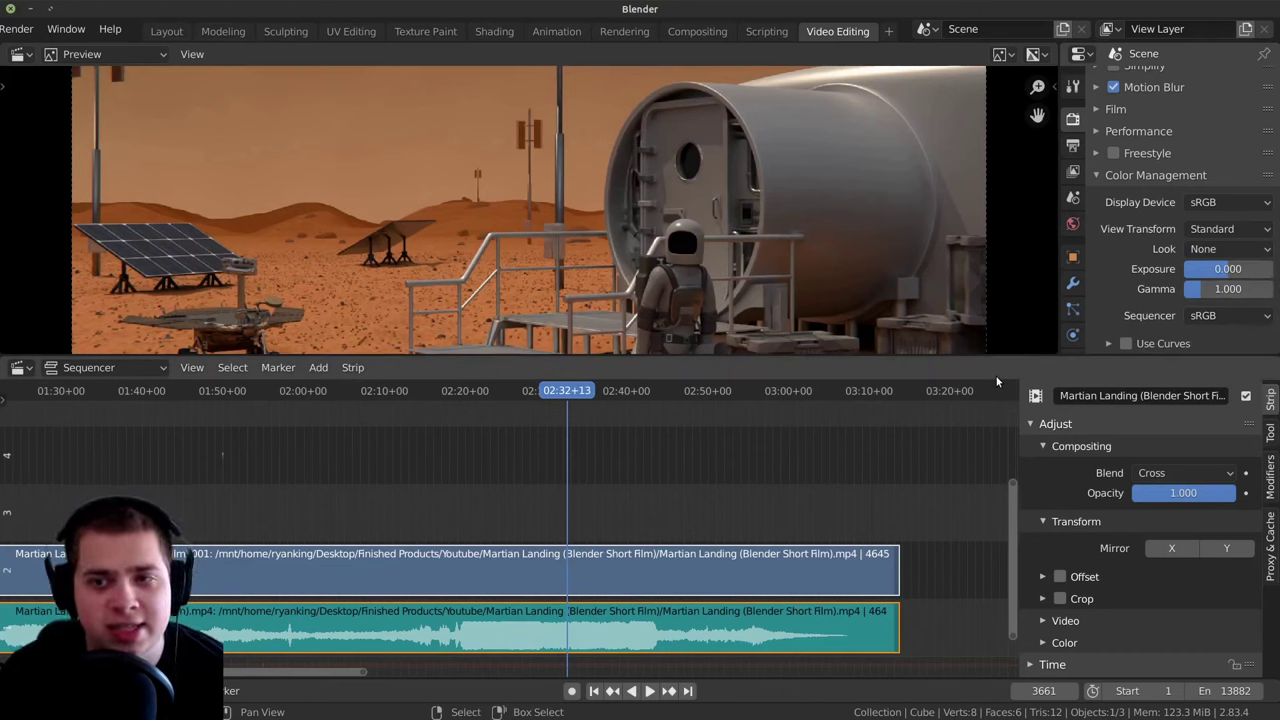
Step: Show the Output properties with resolution and frame rate settings
{"action": "scroll", "coordinate": [1161, 126], "scroll_direction": "up", "scroll_amount": 8}
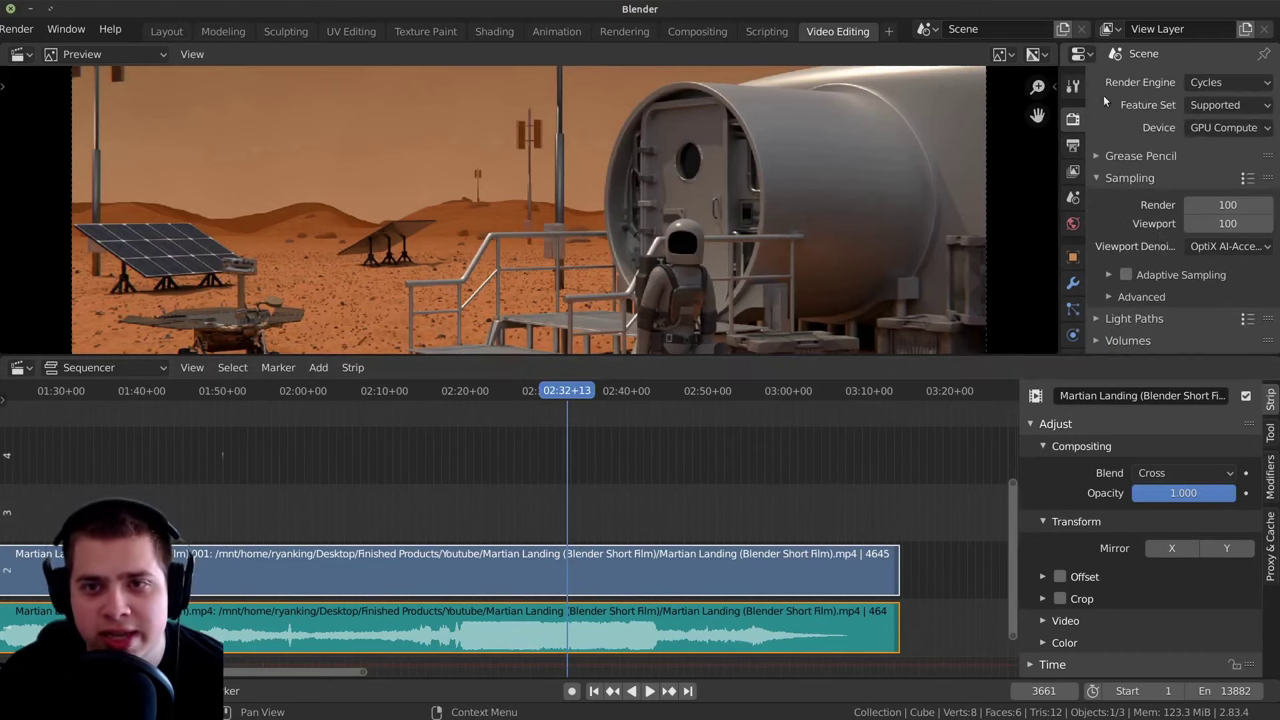
{"action": "left_click", "coordinate": [1072, 86]}
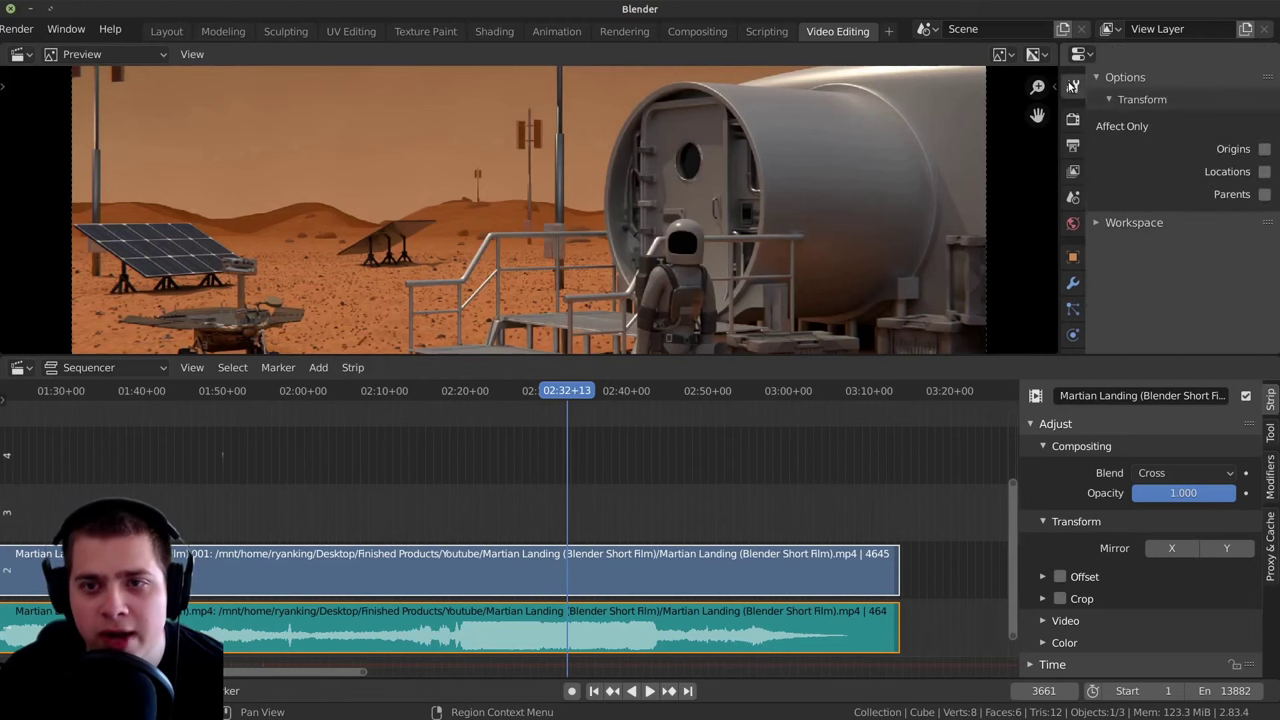
{"action": "left_click", "coordinate": [1073, 145]}
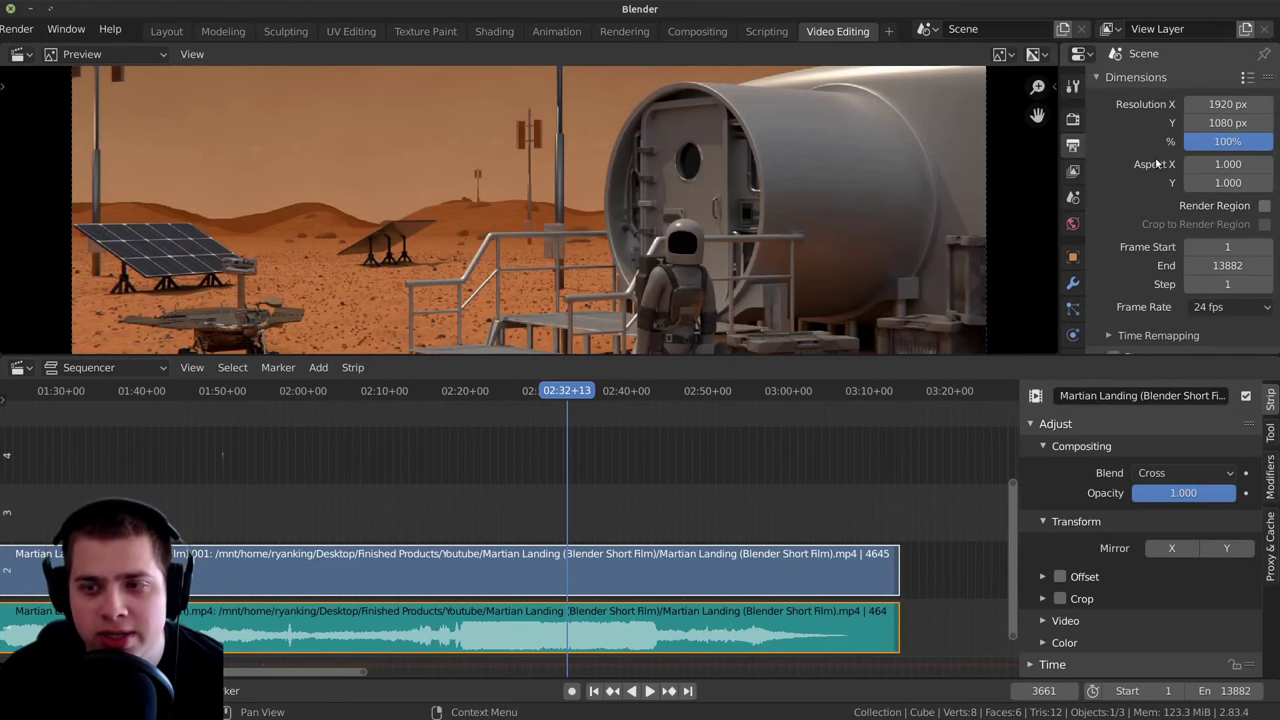
Step: Delete both strips, jump back to frame 1 and set the end frame to 250
{"action": "middle_click_drag", "start_coordinate": [586, 556], "coordinate": [697, 550]}
{"action": "key", "text": "Delete"}
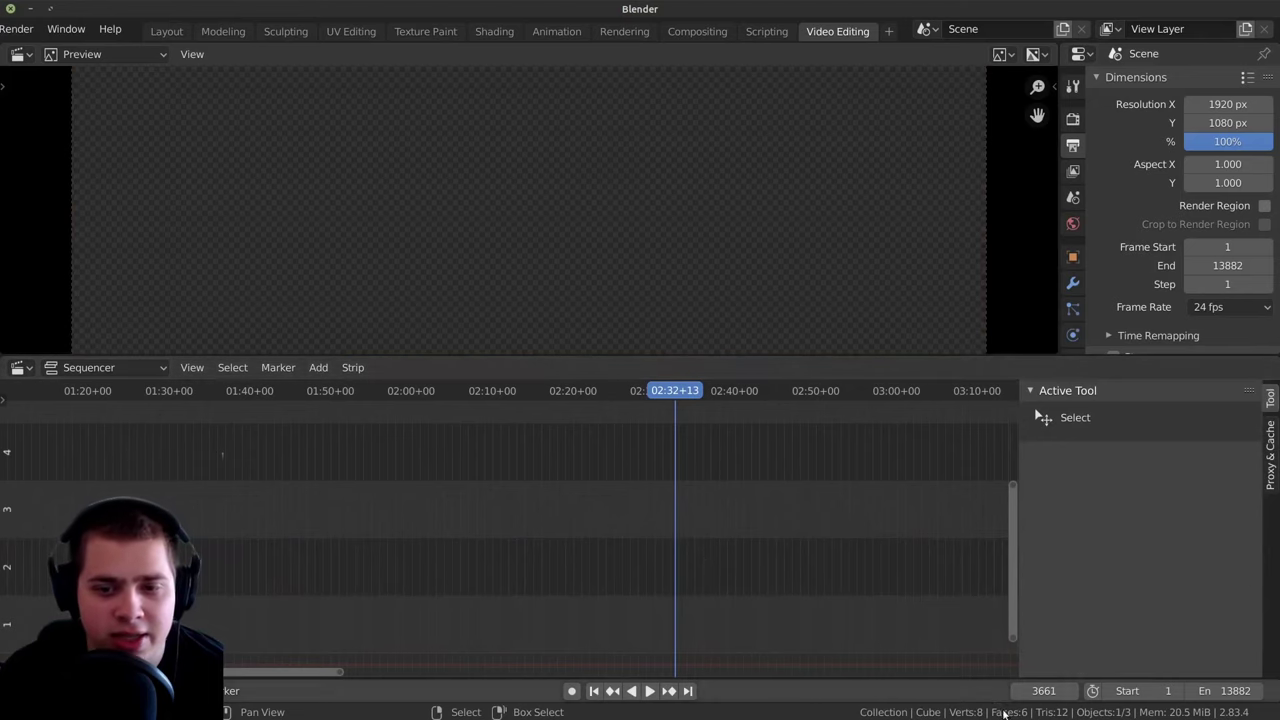
{"action": "key", "text": "shift+Left"}
{"action": "left_click", "coordinate": [1218, 693]}
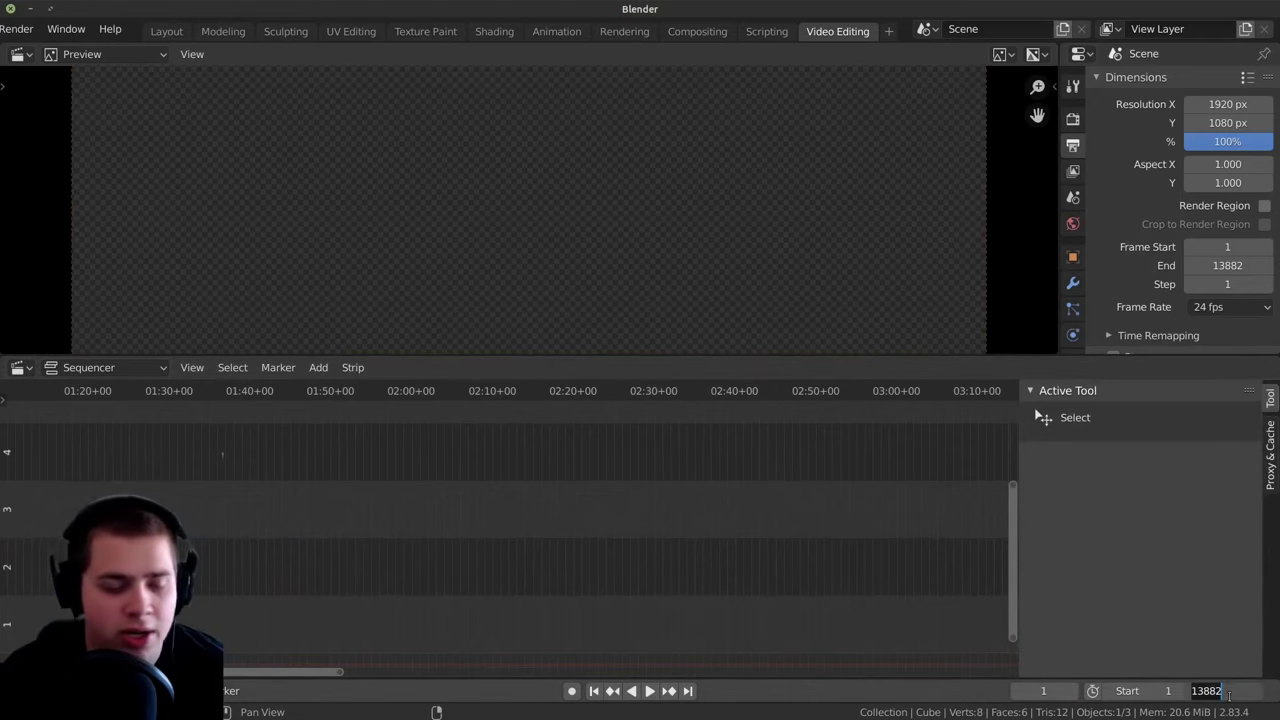
{"action": "type", "text": "250"}
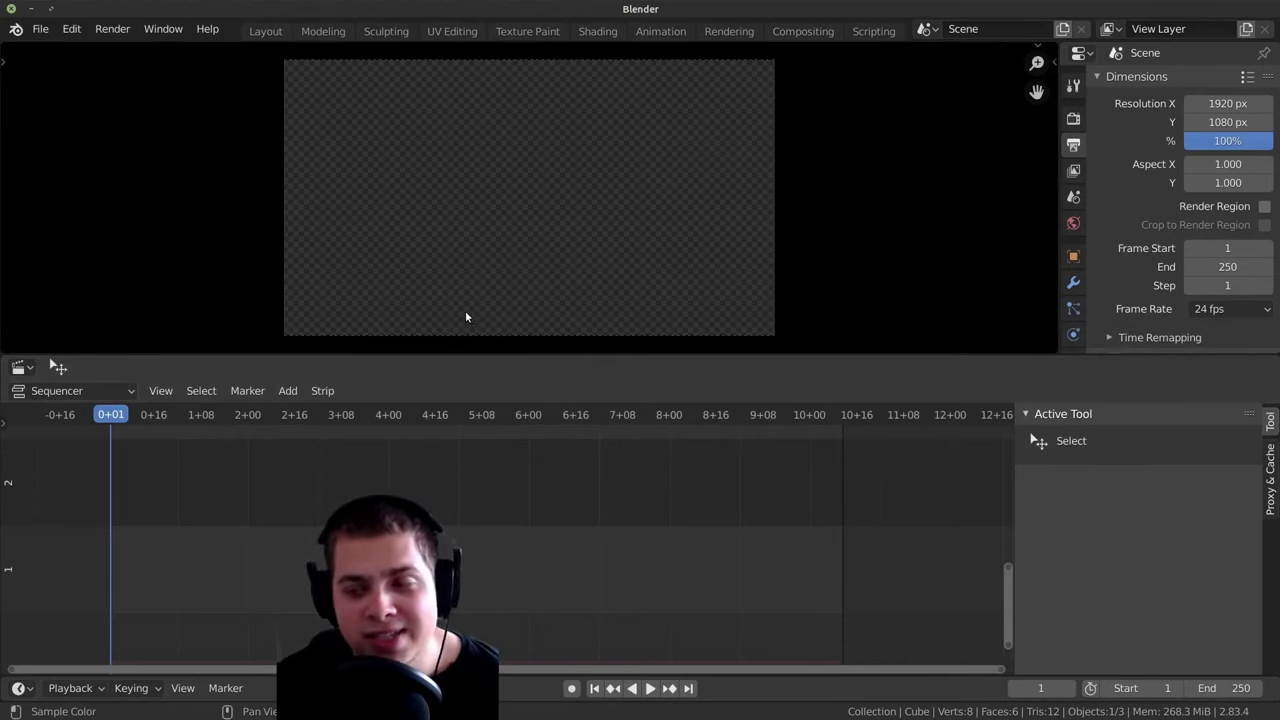
Step: Save the current setup as the default startup file via File > Defaults
{"action": "left_click", "coordinate": [41, 30]}
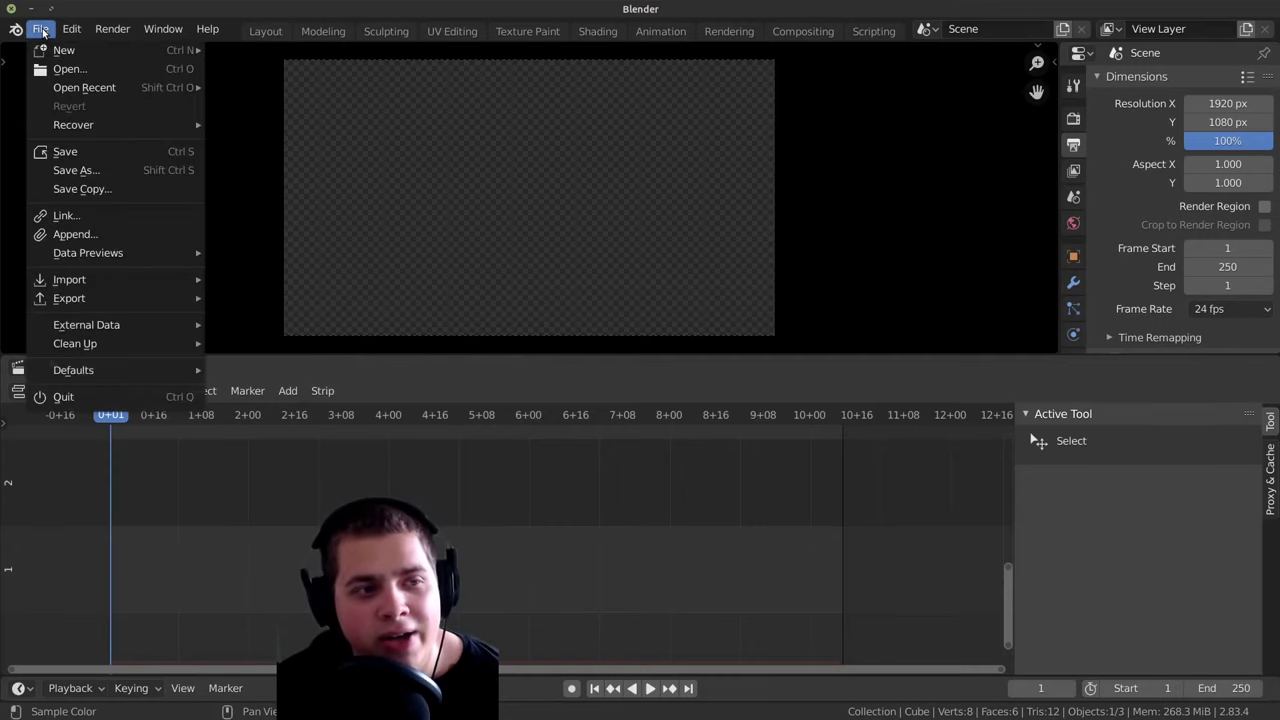
{"action": "mouse_move", "coordinate": [66, 372]}
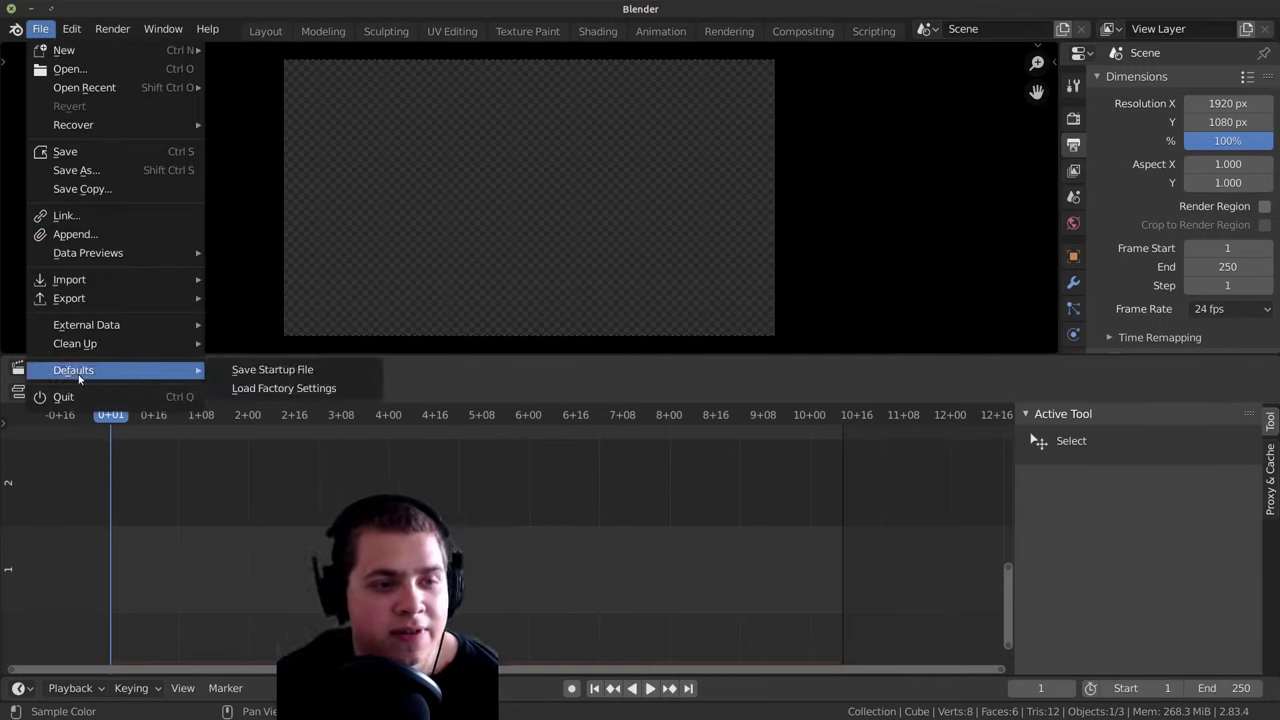
{"action": "left_click", "coordinate": [270, 371]}
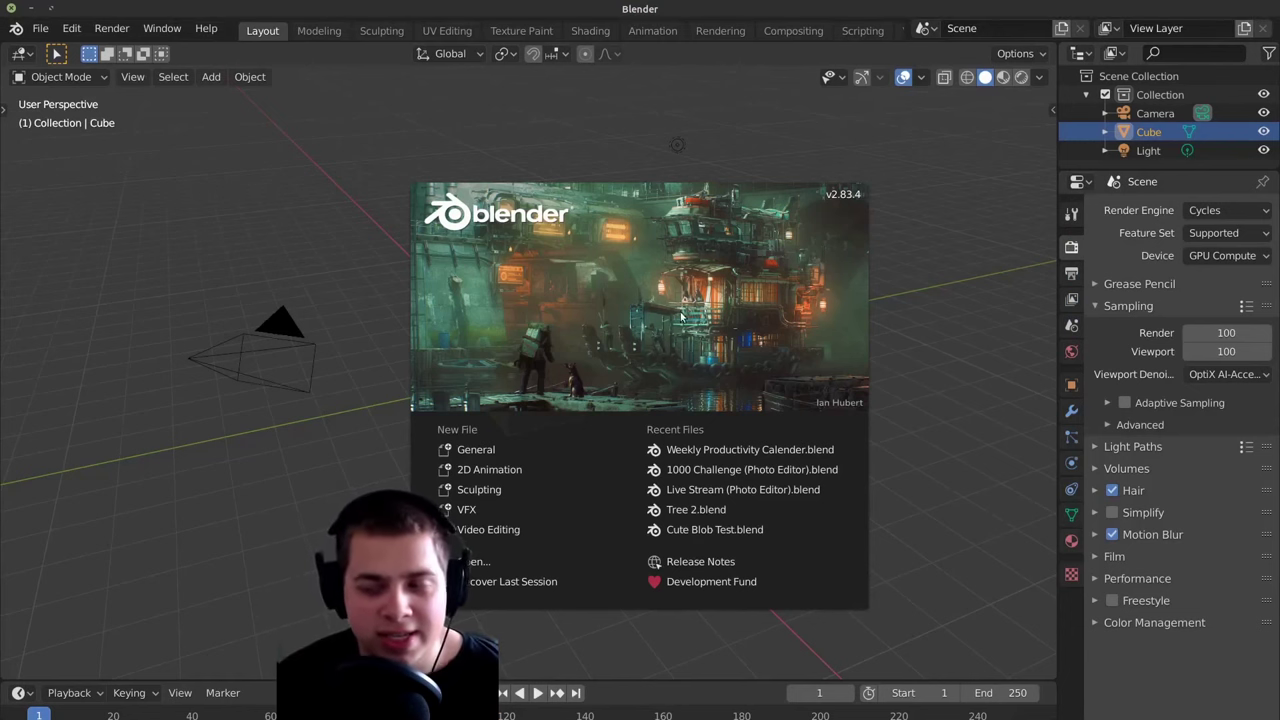
Step: In the restarted Blender, dismiss the splash screen and switch to the Video Editing workspace
{"action": "left_click", "coordinate": [765, 195]}
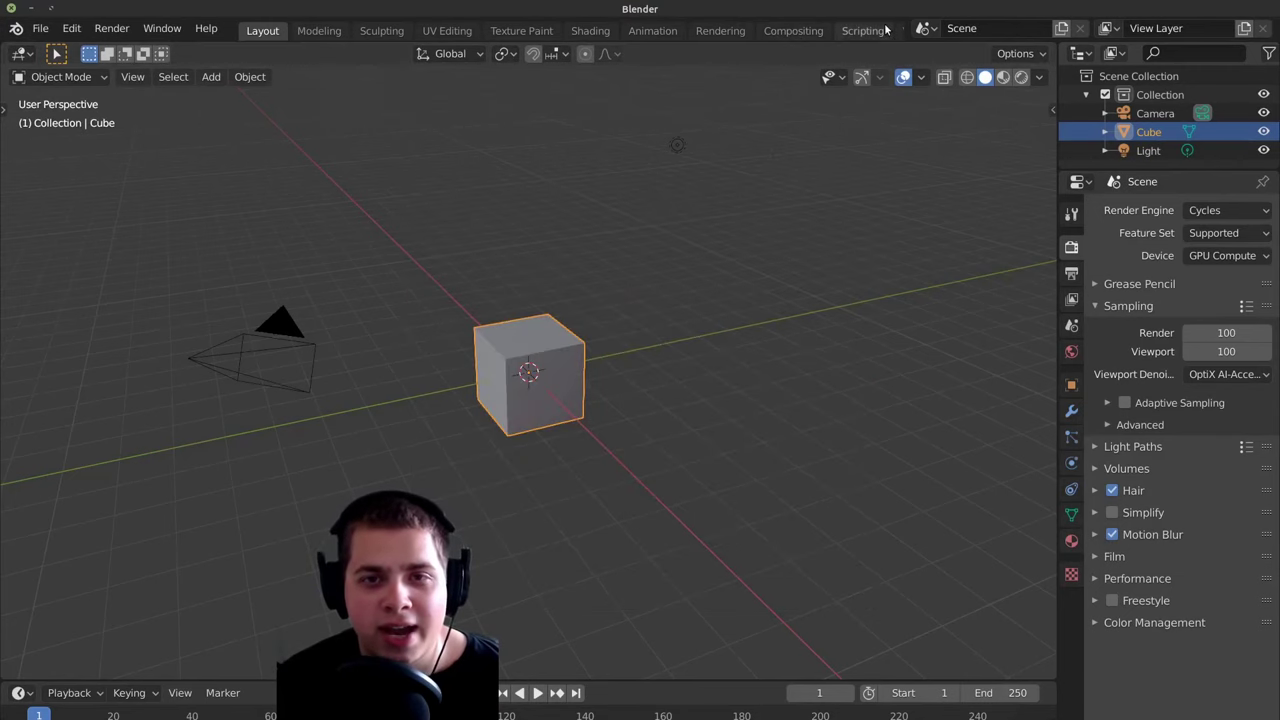
{"action": "scroll", "coordinate": [800, 36], "scroll_direction": "down", "scroll_amount": 3}
{"action": "left_click", "coordinate": [833, 31]}
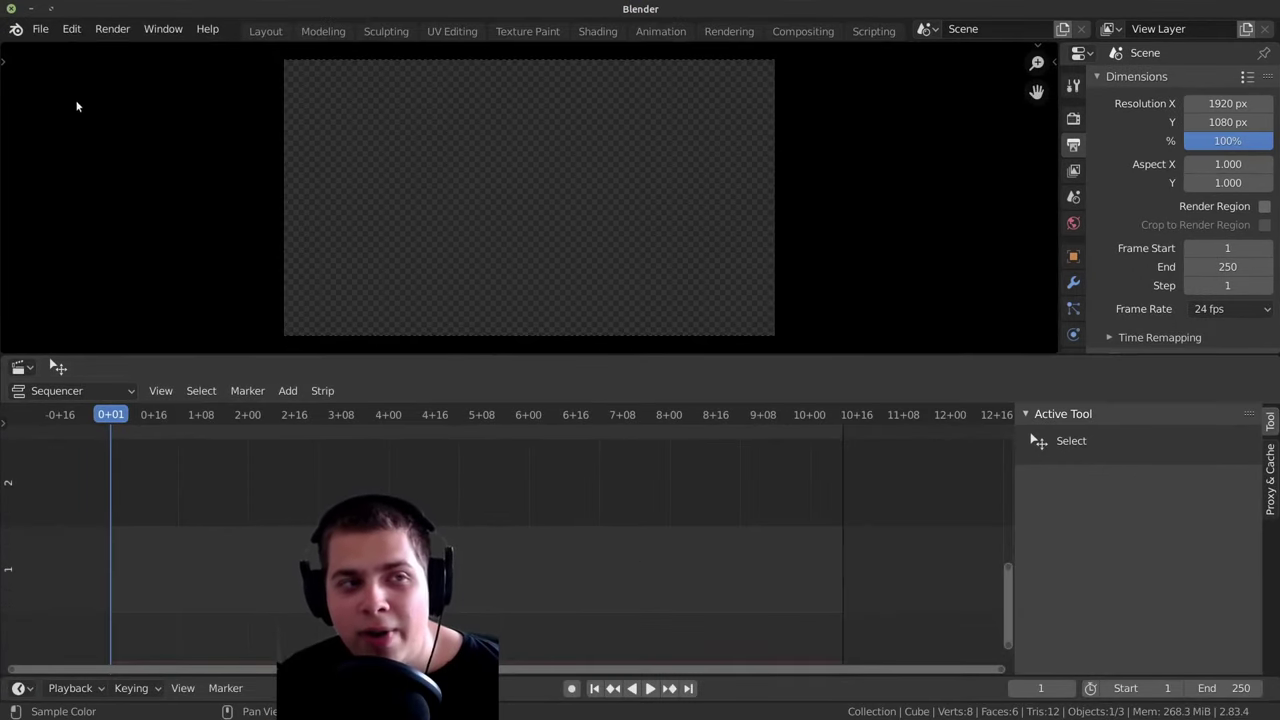
Step: Bring up the File > Defaults submenu showing Save Startup File, leaving the setup unchanged
{"action": "left_click", "coordinate": [40, 29]}
{"action": "mouse_move", "coordinate": [142, 345]}
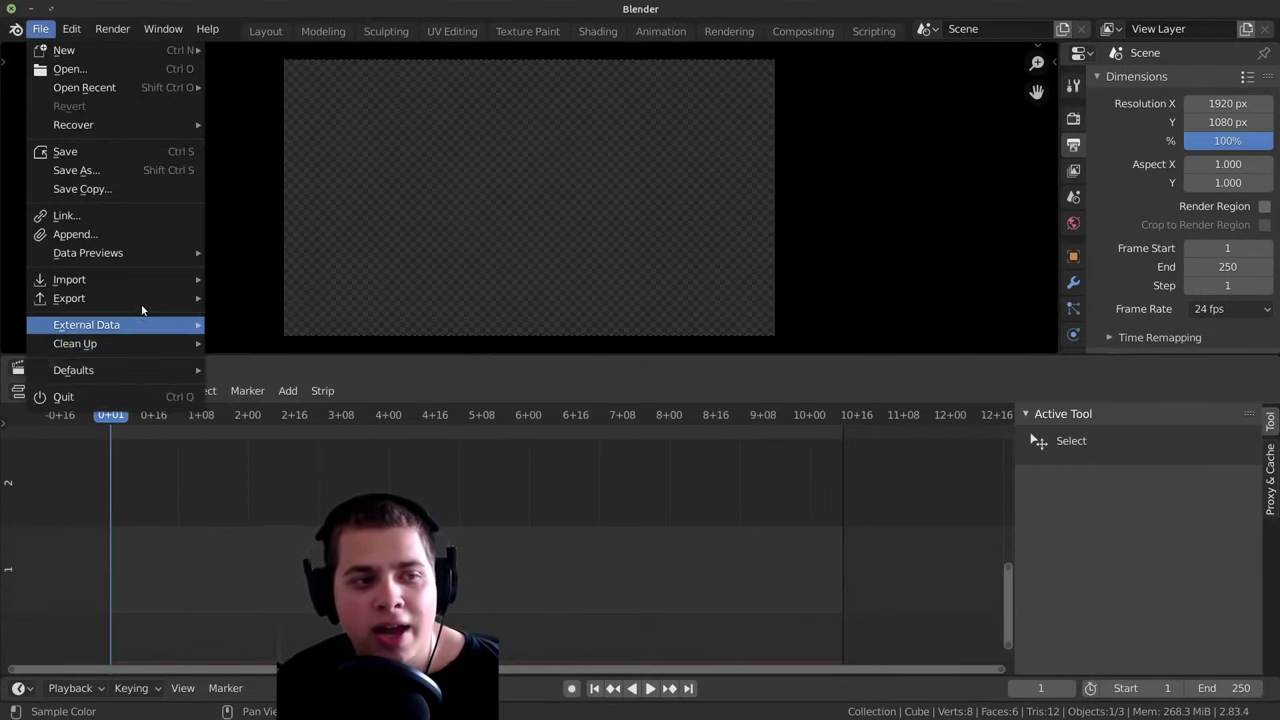
{"action": "mouse_move", "coordinate": [128, 369]}
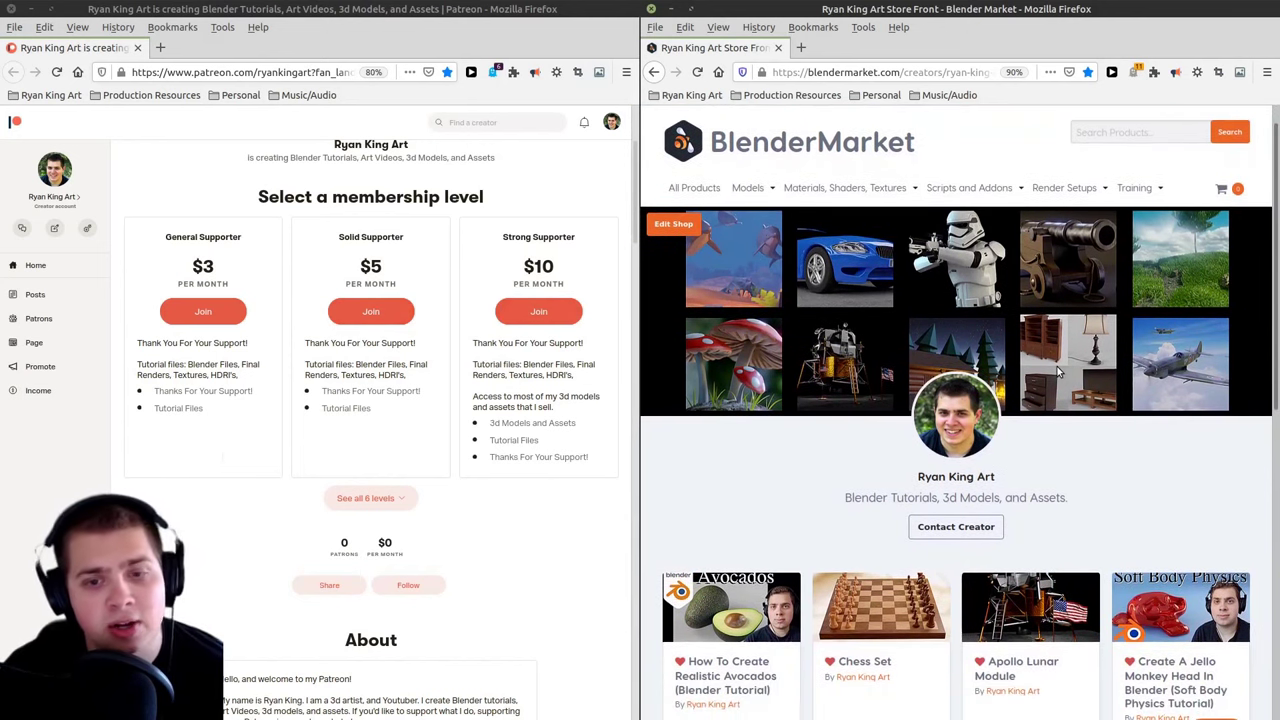
Step: Scroll through the Patreon tiers ($3, $5, $10 per month) and the Blender Market product listings
{"action": "scroll", "coordinate": [1057, 366], "scroll_direction": "down", "scroll_amount": 5}
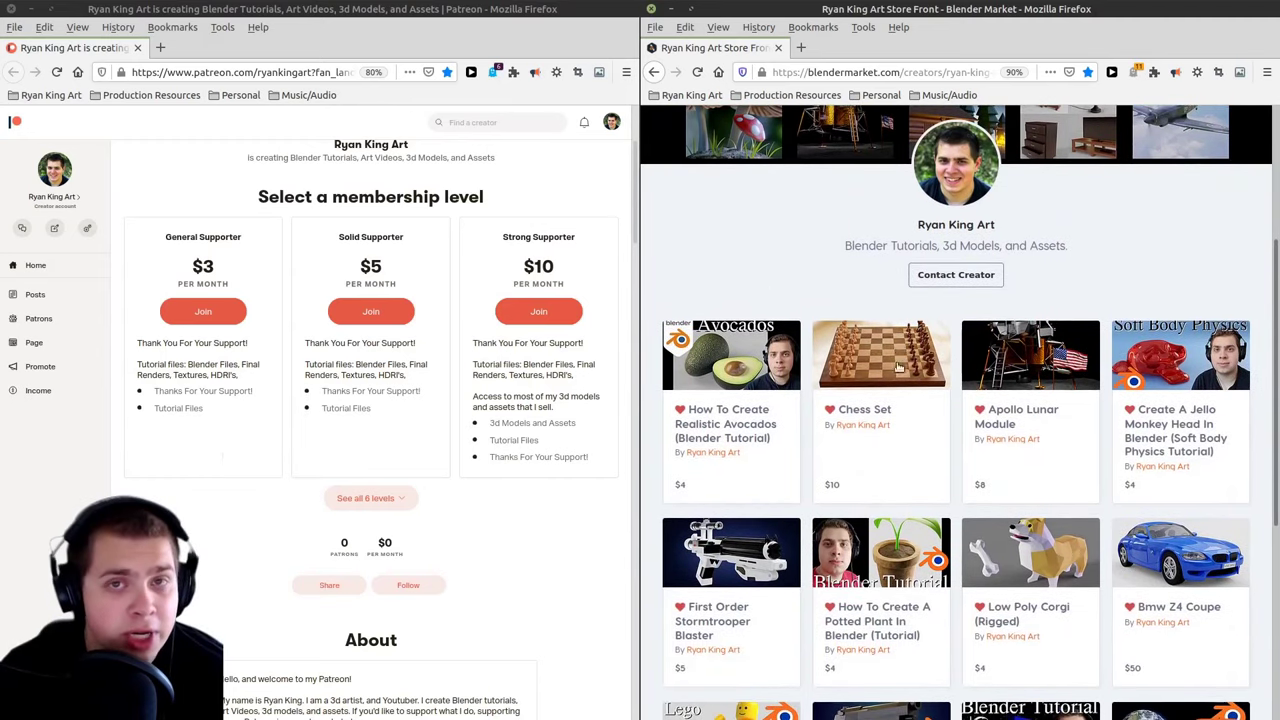
{"action": "scroll", "coordinate": [934, 394], "scroll_direction": "down", "scroll_amount": 1}
{"action": "scroll", "coordinate": [880, 412], "scroll_direction": "up", "scroll_amount": 3}
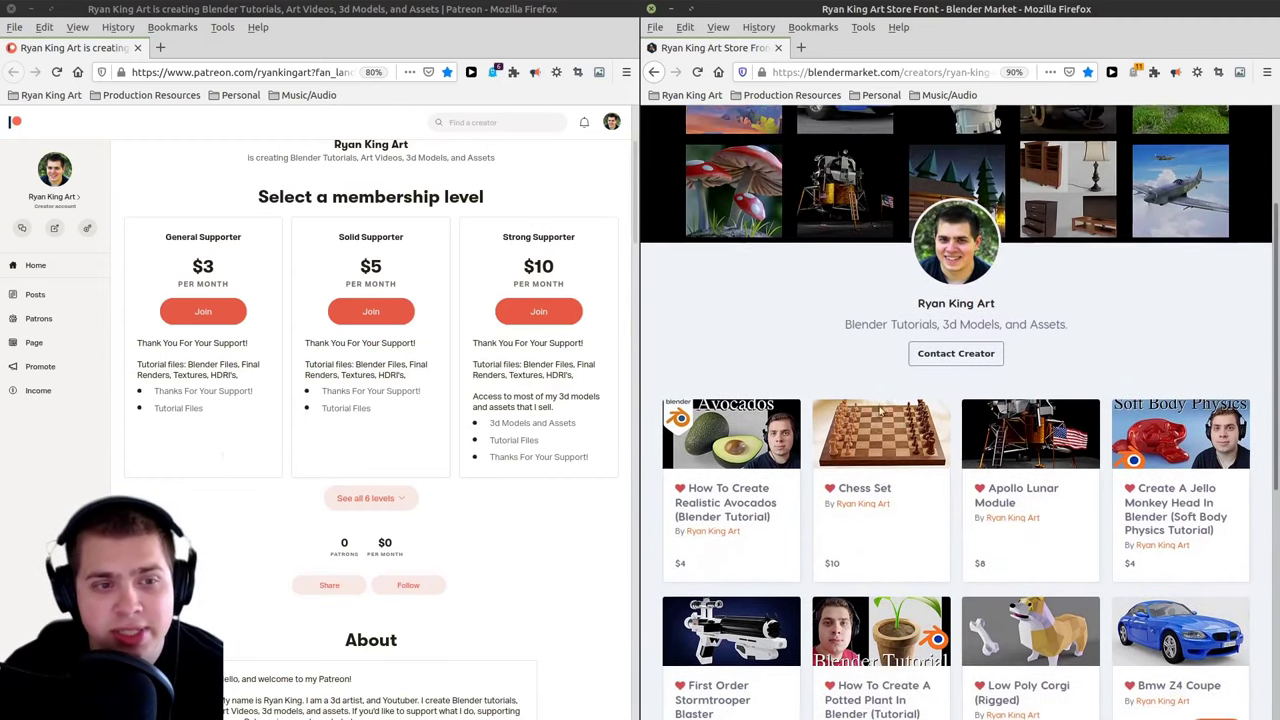
{"action": "scroll", "coordinate": [436, 357], "scroll_direction": "up", "scroll_amount": 1}
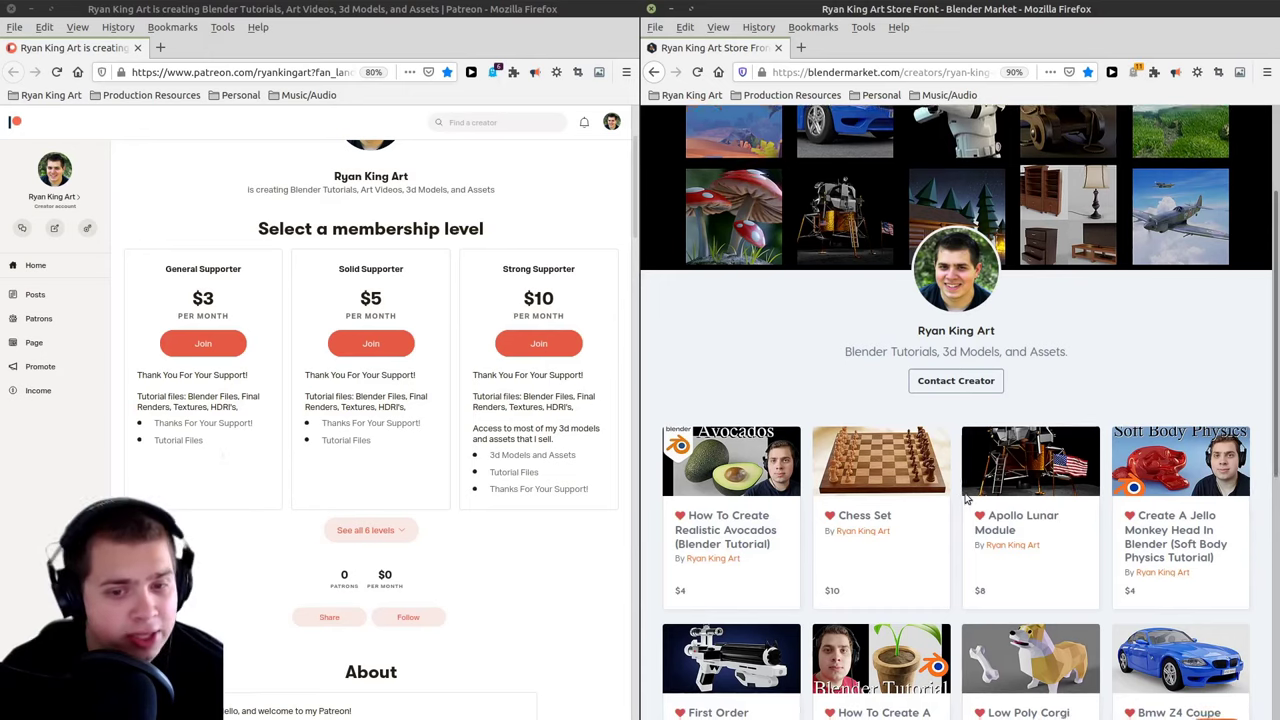
{"action": "scroll", "coordinate": [966, 497], "scroll_direction": "down", "scroll_amount": 2}
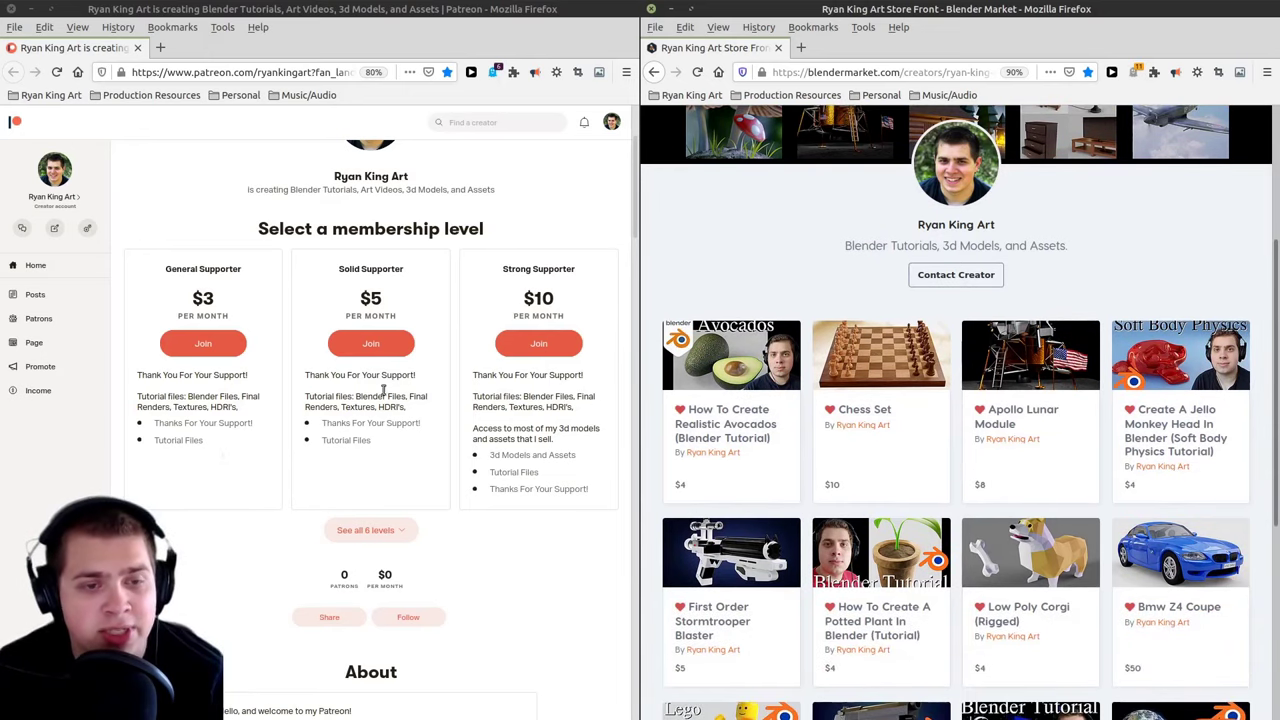
{"action": "scroll", "coordinate": [383, 391], "scroll_direction": "down", "scroll_amount": 3}
{"action": "scroll", "coordinate": [443, 406], "scroll_direction": "up", "scroll_amount": 2}
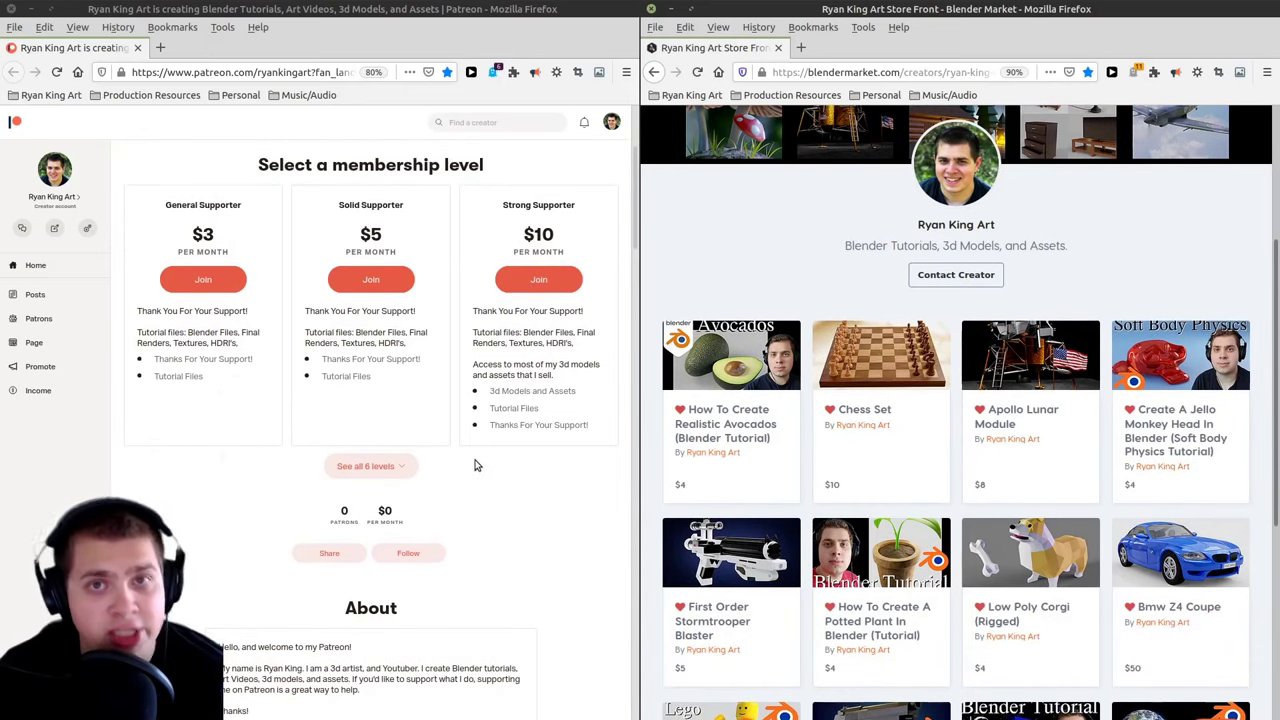
{"action": "scroll", "coordinate": [494, 455], "scroll_direction": "up", "scroll_amount": 5}
{"action": "scroll", "coordinate": [745, 506], "scroll_direction": "up", "scroll_amount": 1}
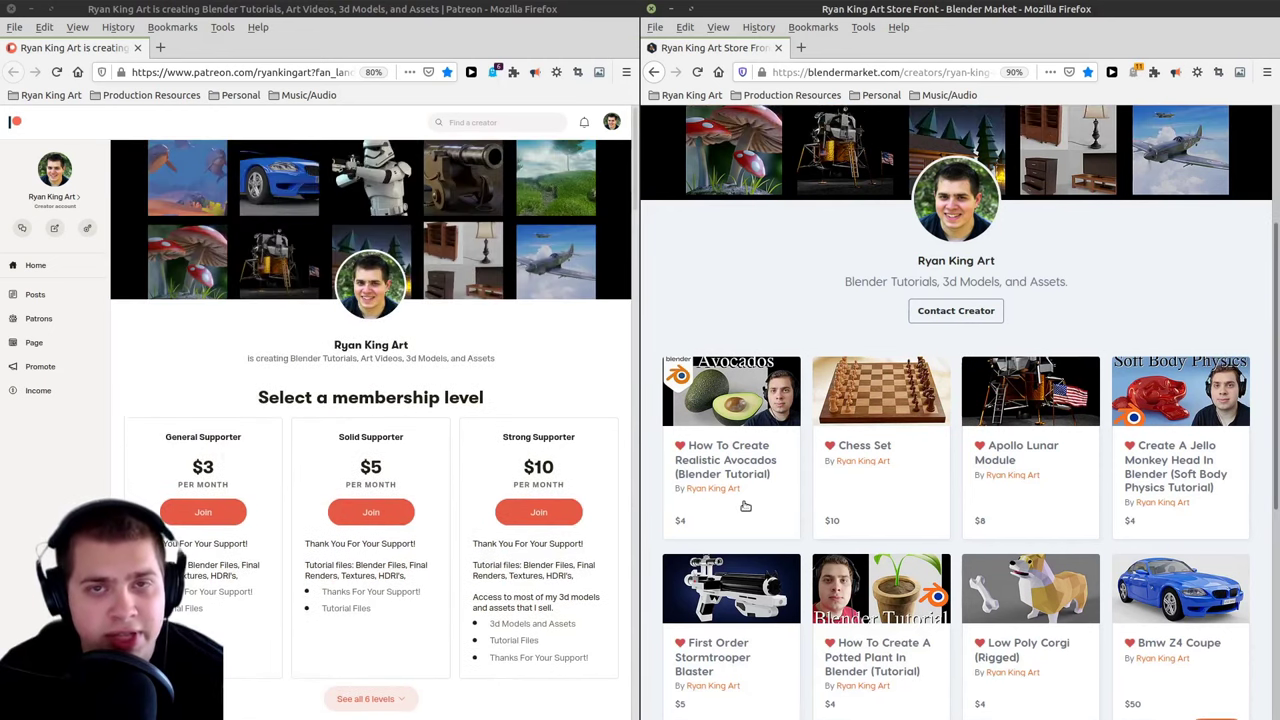